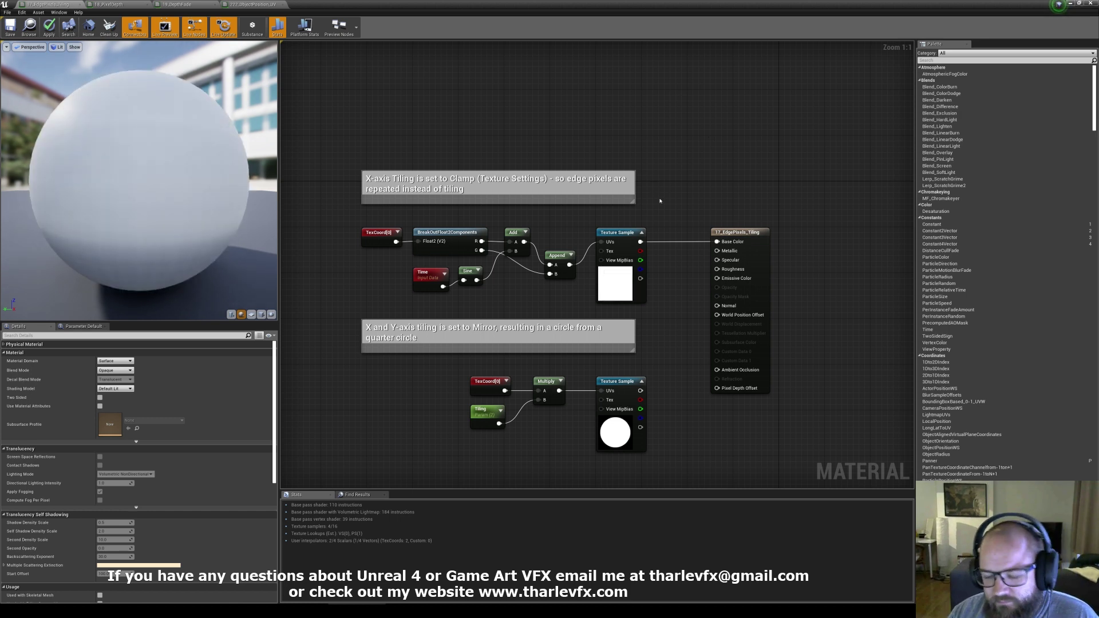
Step: Open the T_BW_Clamped texture from the upper Texture Sample node and examine its X- and Y-axis tiling settings
{"action": "left_click", "coordinate": [624, 268]}
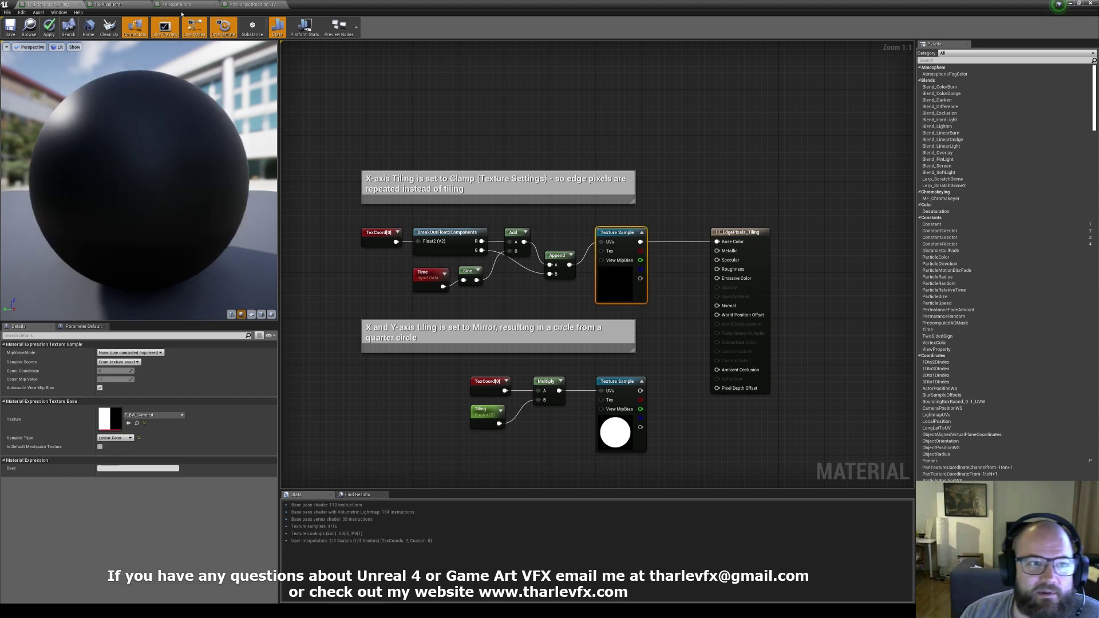
{"action": "left_click", "coordinate": [498, 115]}
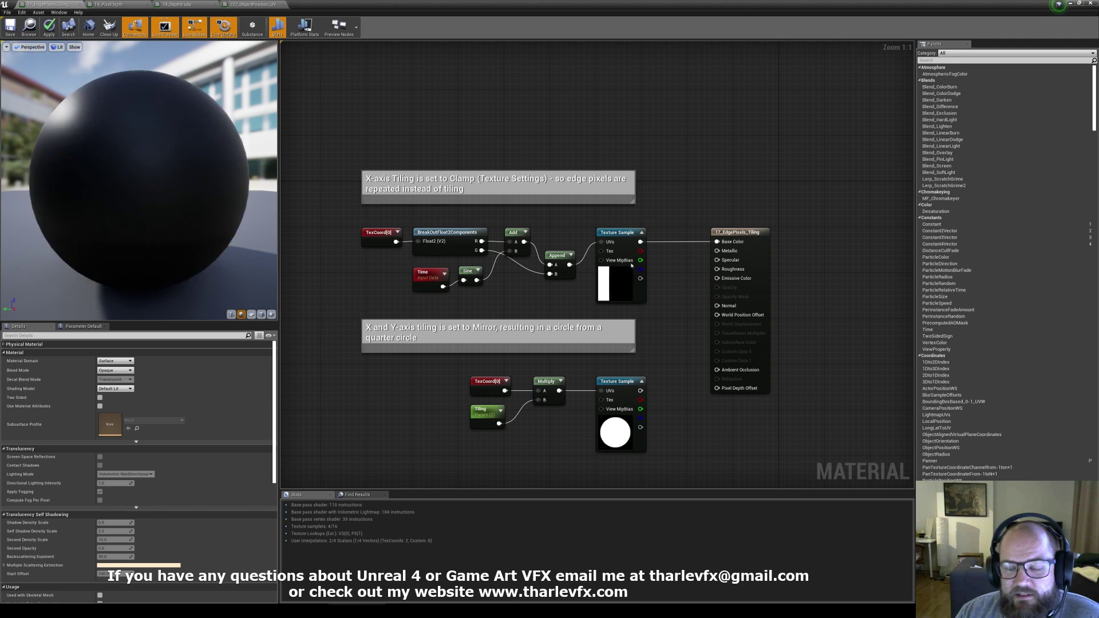
{"action": "left_click", "coordinate": [625, 282]}
{"action": "left_click", "coordinate": [668, 312]}
{"action": "left_click_drag", "start_coordinate": [665, 317], "coordinate": [593, 269]}
{"action": "double_click", "coordinate": [616, 284]}
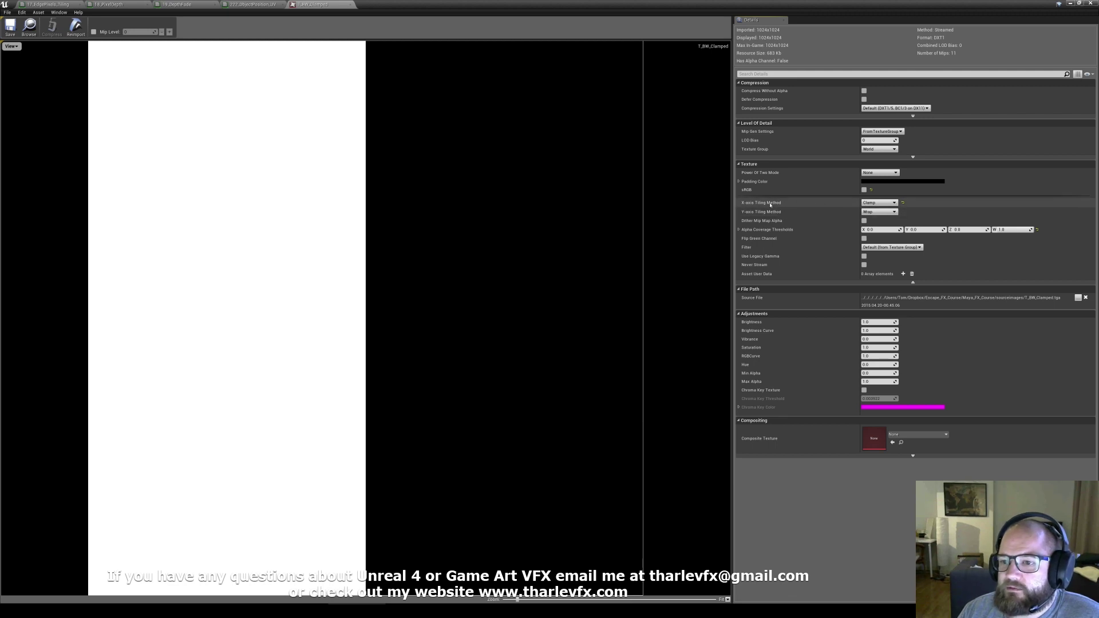
{"action": "left_click", "coordinate": [913, 282]}
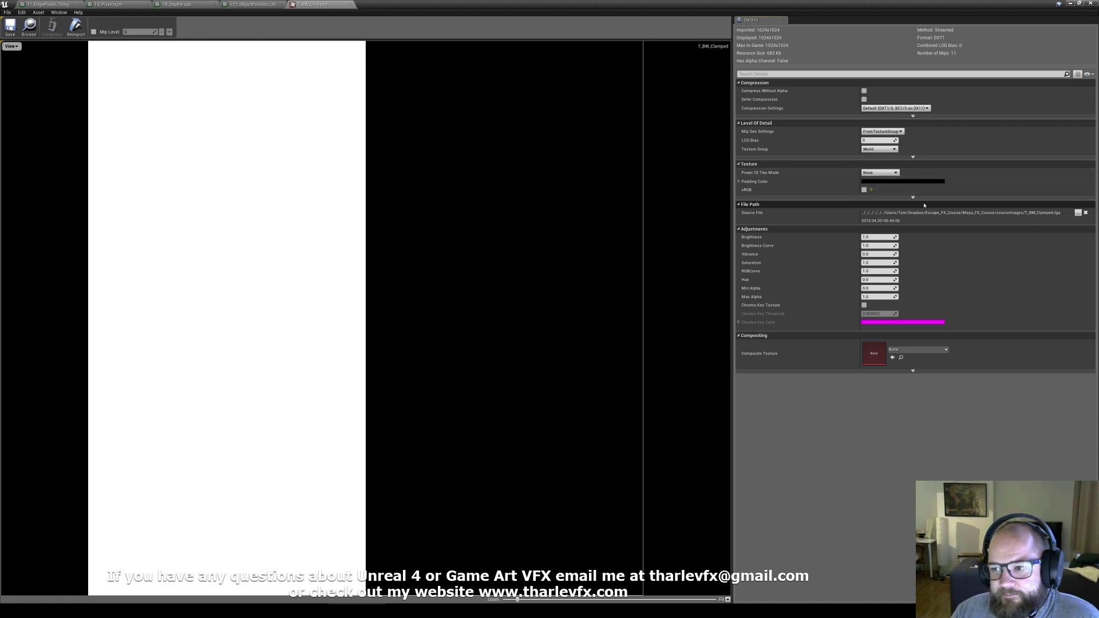
{"action": "left_click", "coordinate": [923, 198]}
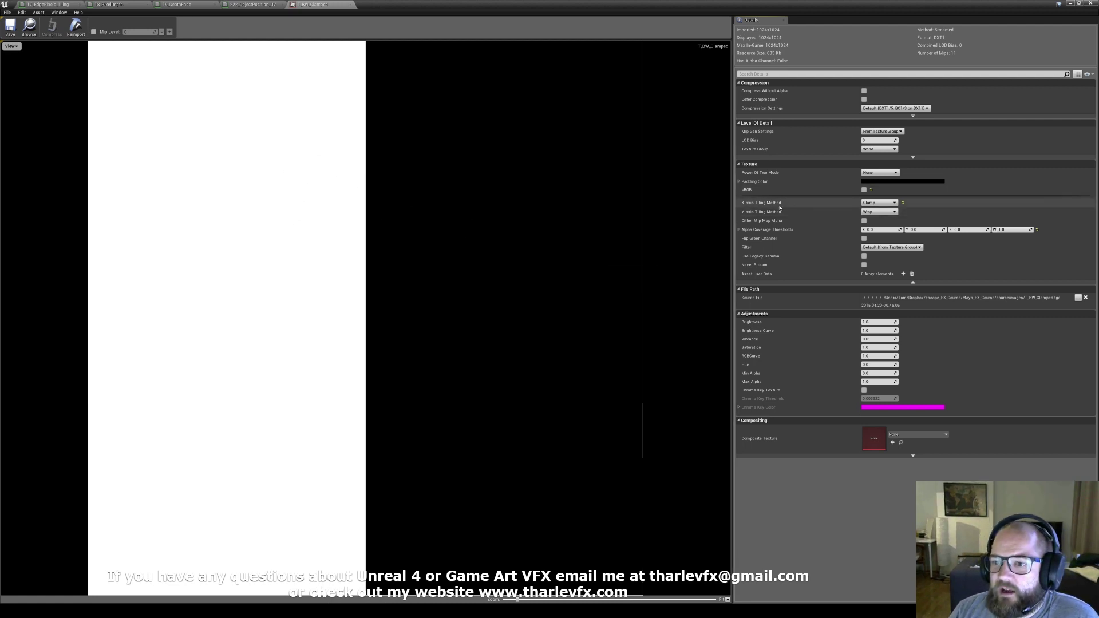
Step: Save the T_BW_Clamped texture with its X-axis tiling method set to Wrap, and apply the material
{"action": "left_click", "coordinate": [866, 204]}
{"action": "left_click", "coordinate": [872, 212]}
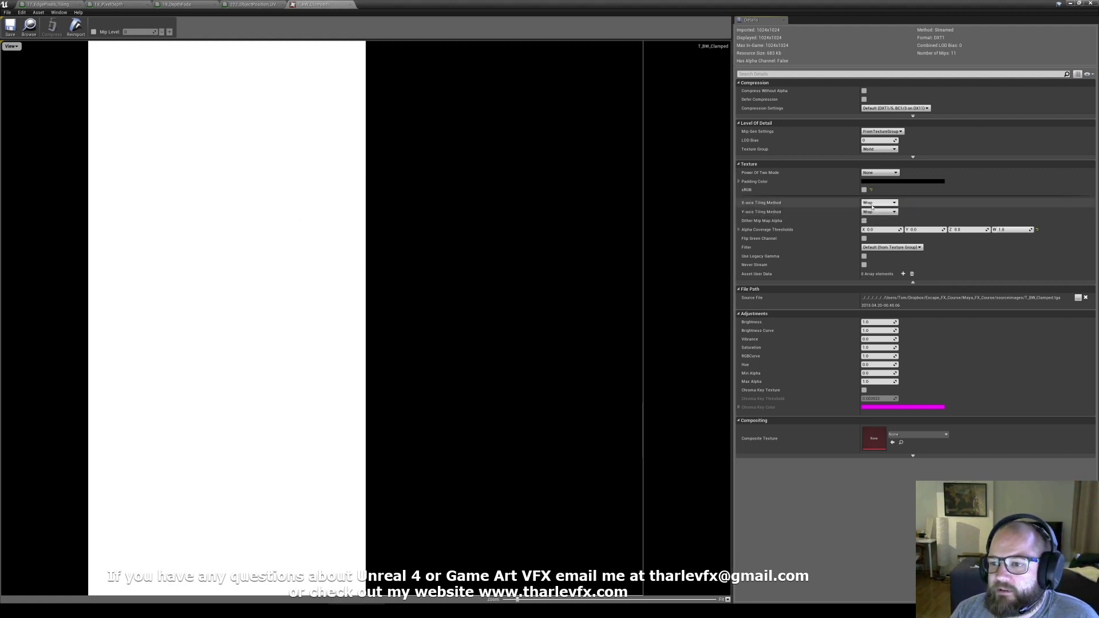
{"action": "left_click", "coordinate": [10, 26]}
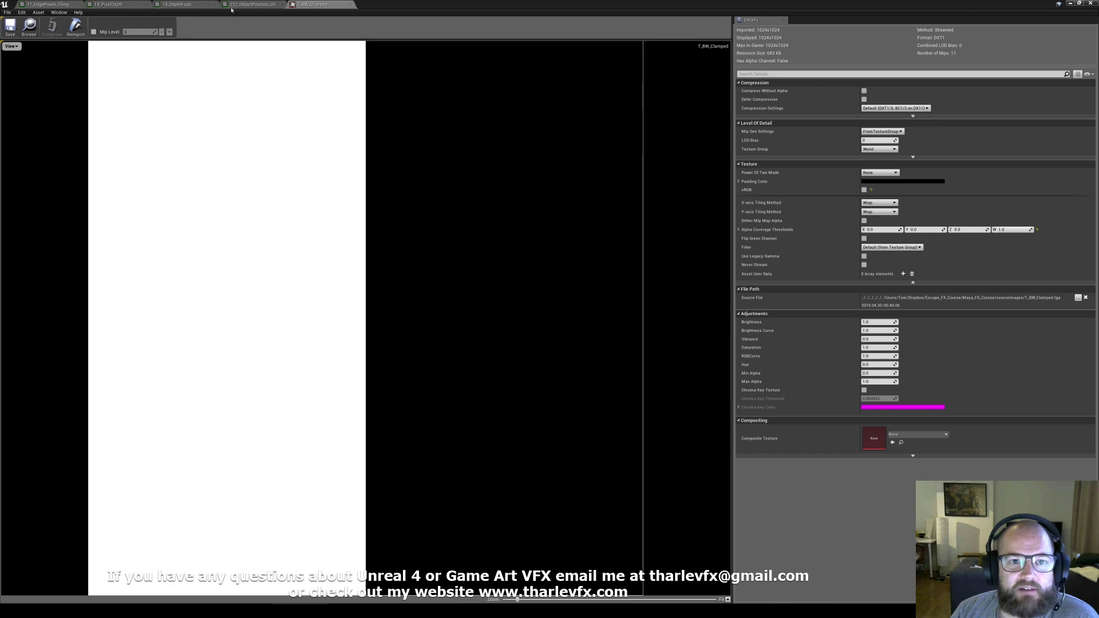
{"action": "left_click", "coordinate": [73, 4]}
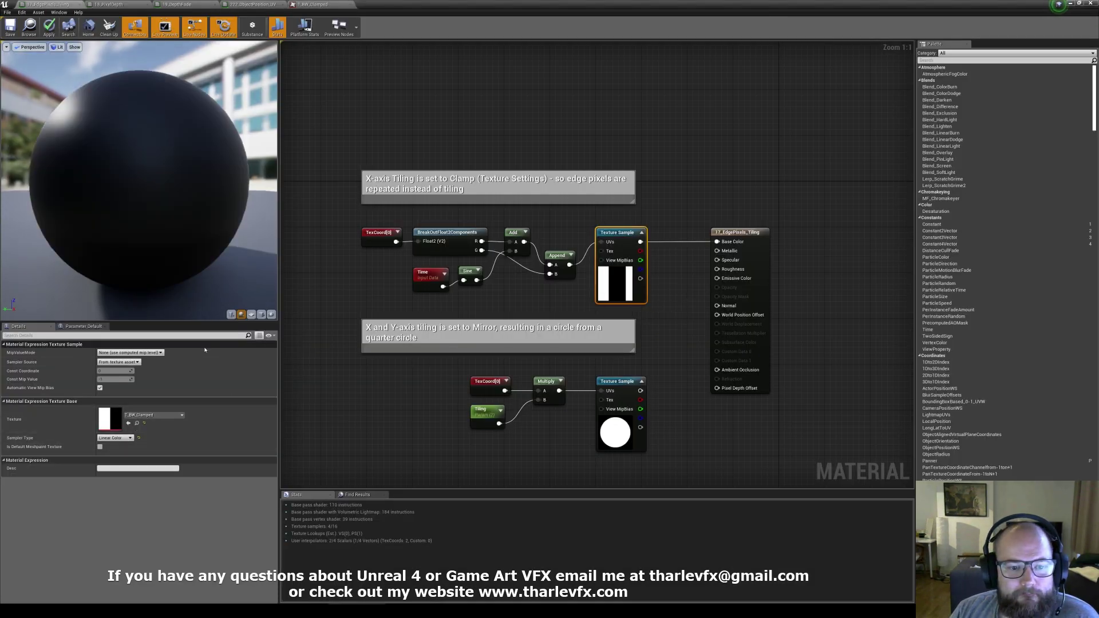
{"action": "left_click", "coordinate": [50, 26]}
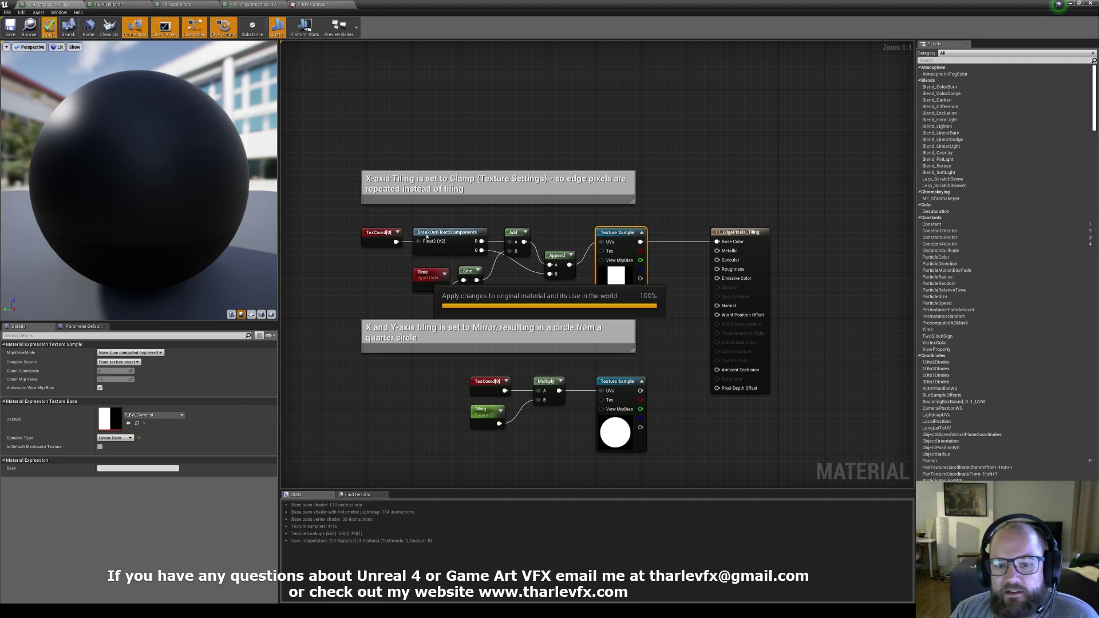
Step: Select the Time and Sine nodes, and show the material preview on a plane
{"action": "left_click_drag", "start_coordinate": [492, 304], "coordinate": [422, 275]}
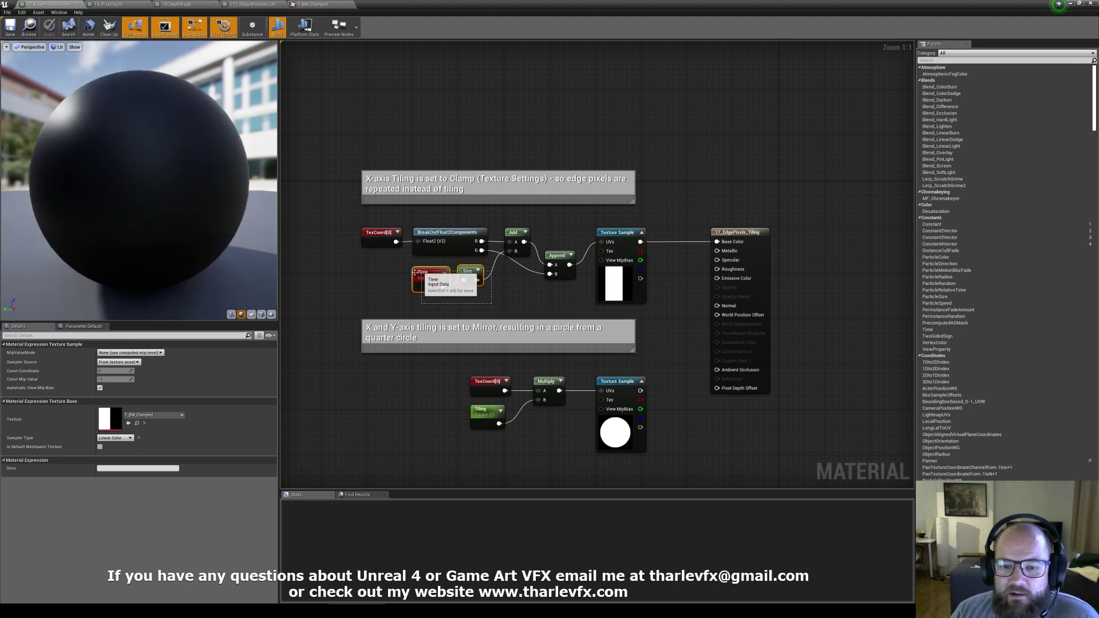
{"action": "left_click", "coordinate": [251, 314]}
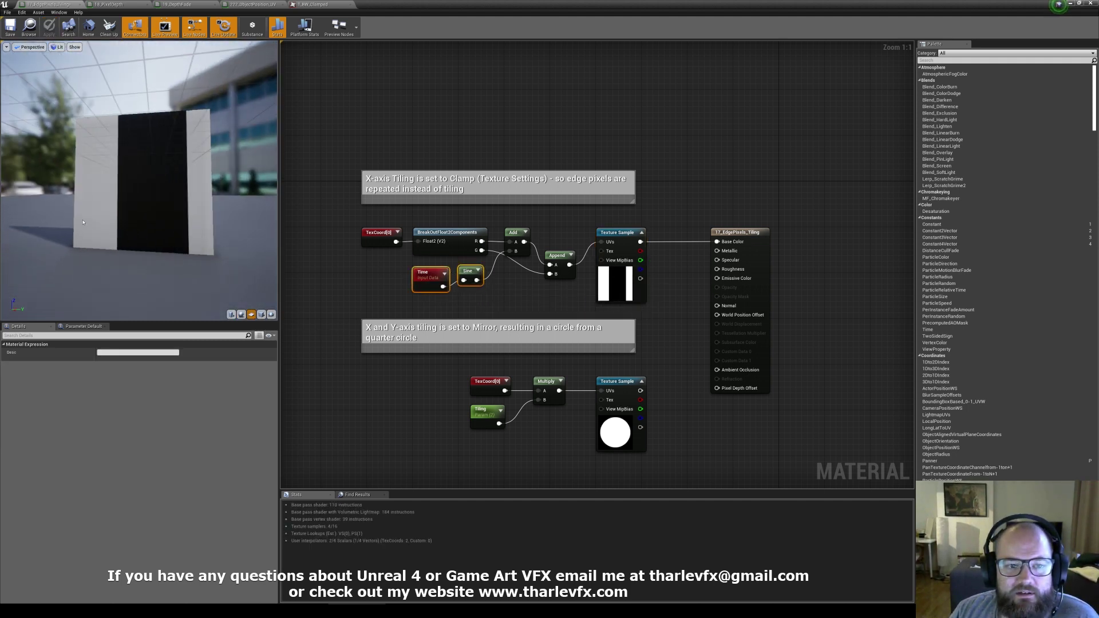
{"action": "left_click_drag", "start_coordinate": [214, 215], "coordinate": [167, 226]}
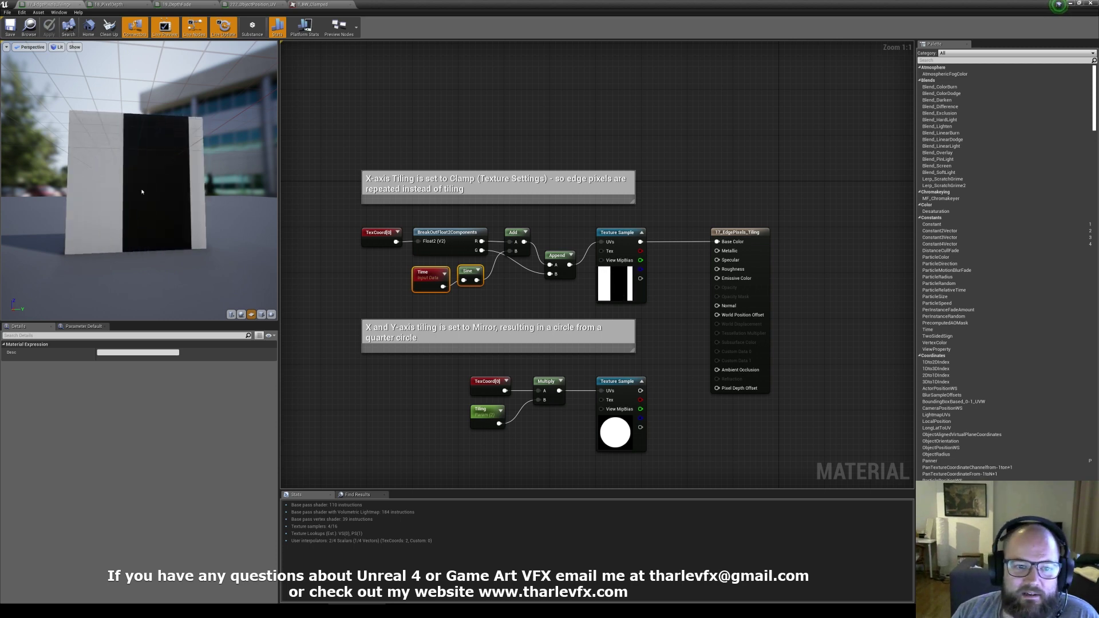
Step: Set the X-axis tiling method of the T_BW_Clamped texture to Clamp and apply the material
{"action": "left_click", "coordinate": [619, 235]}
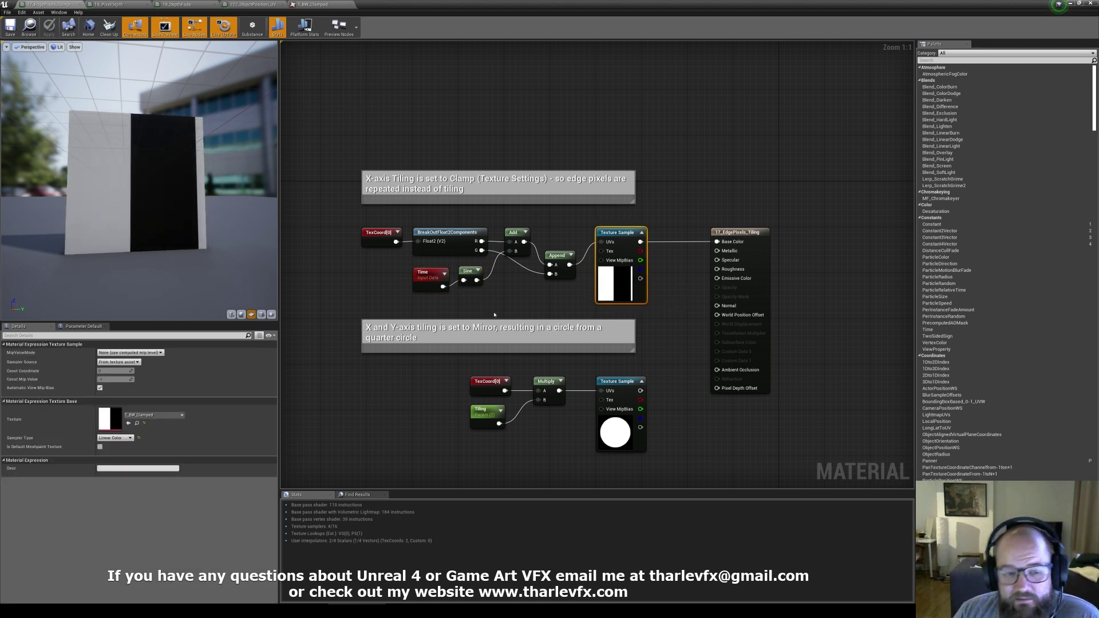
{"action": "double_click", "coordinate": [110, 418]}
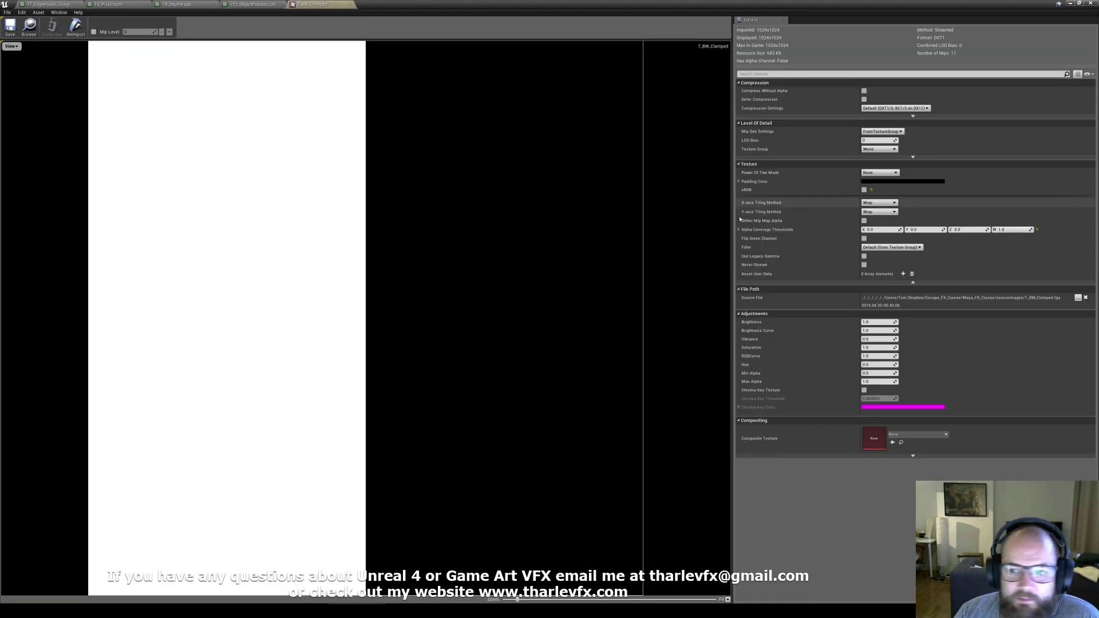
{"action": "left_click", "coordinate": [880, 203]}
{"action": "left_click", "coordinate": [870, 214]}
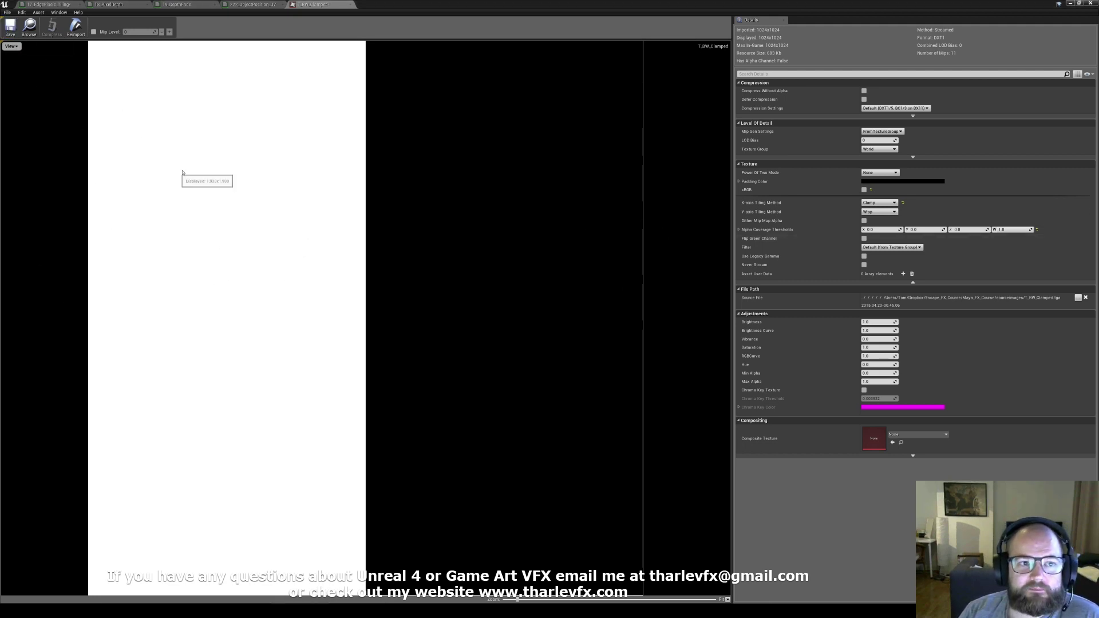
{"action": "left_click", "coordinate": [48, 4]}
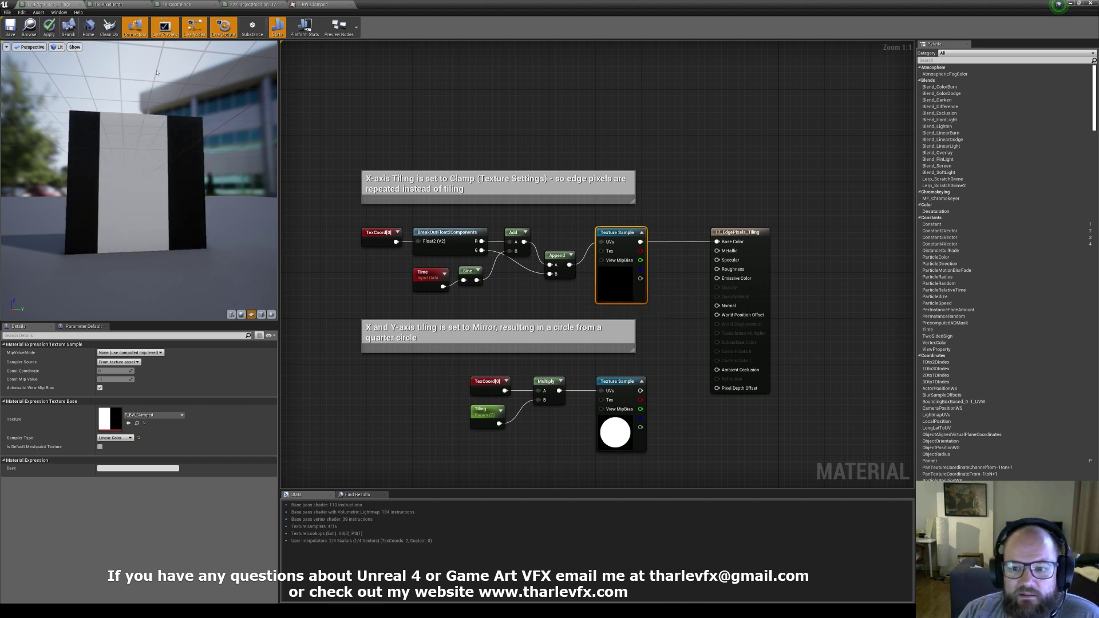
{"action": "left_click", "coordinate": [49, 27]}
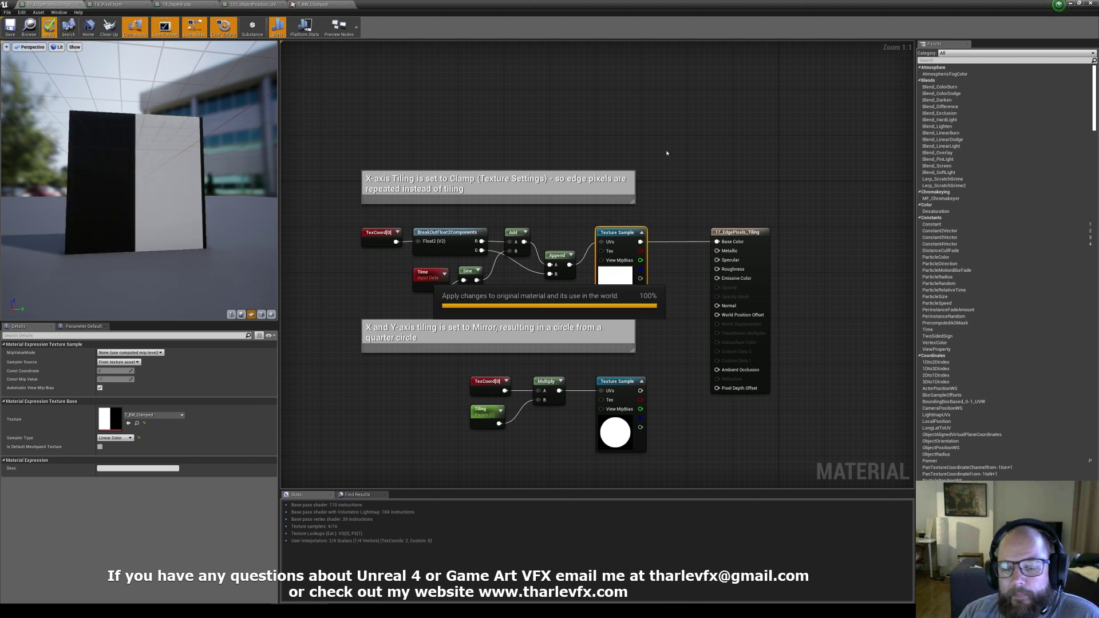
Step: Check the available X-axis tiling method options of the T_BW_Clamped texture, then return to the material graph
{"action": "left_click", "coordinate": [571, 296]}
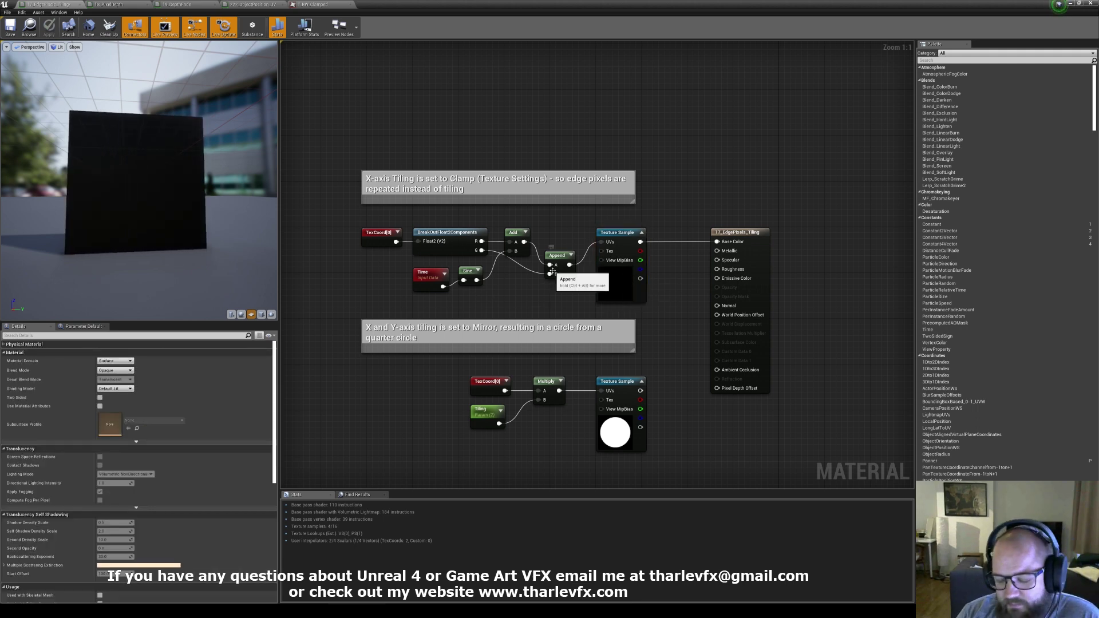
{"action": "right_click_drag", "start_coordinate": [519, 301], "coordinate": [531, 270]}
{"action": "left_click", "coordinate": [515, 320]}
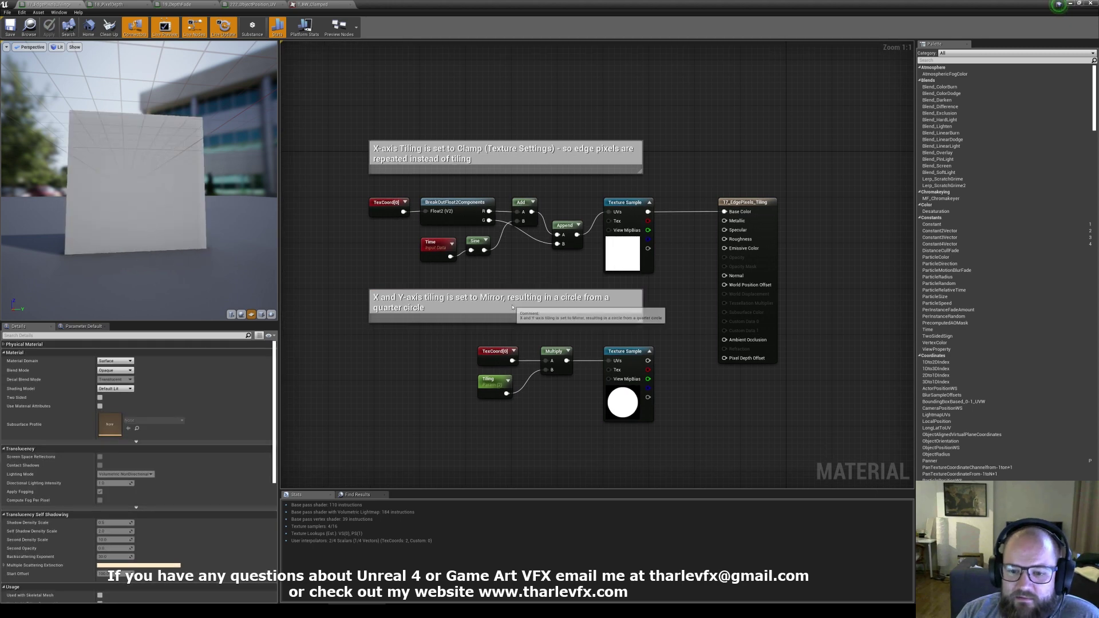
{"action": "double_click", "coordinate": [623, 253]}
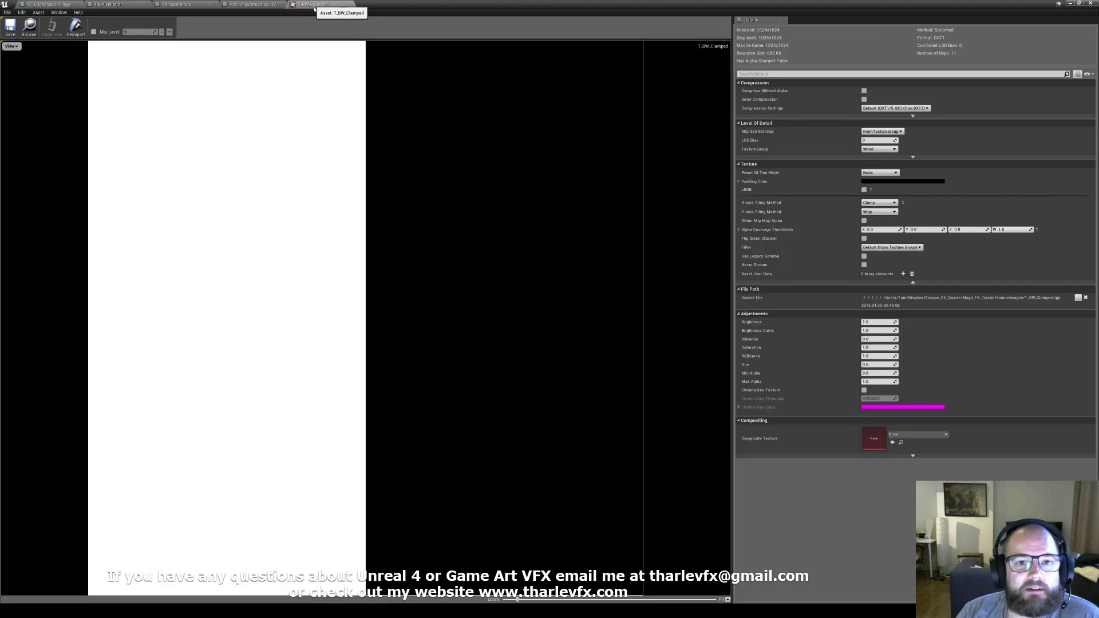
{"action": "left_click", "coordinate": [879, 203]}
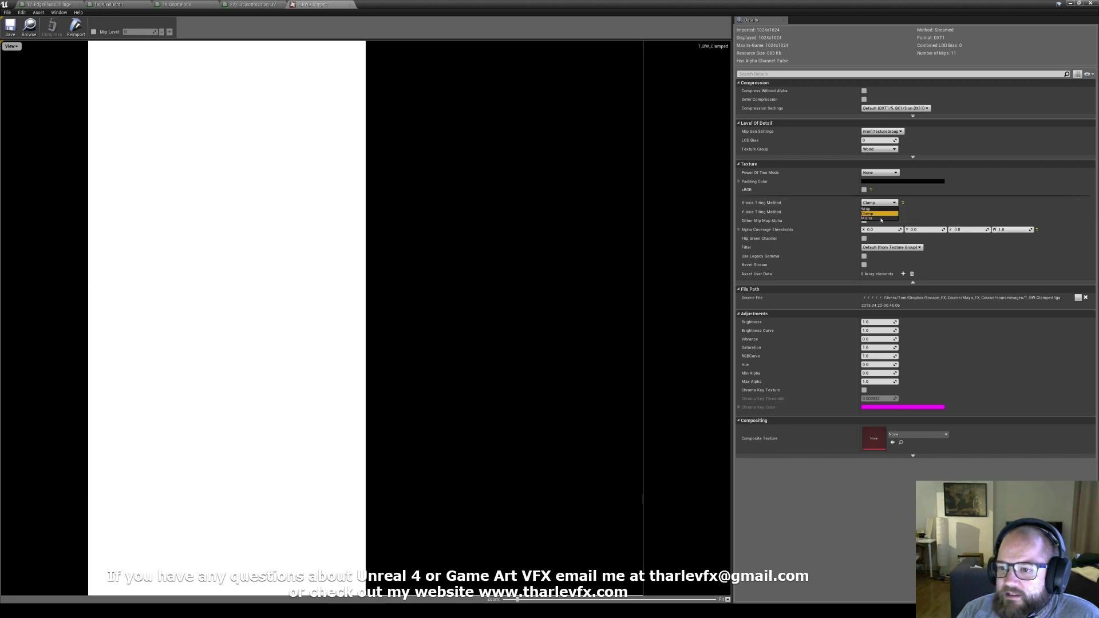
{"action": "left_click", "coordinate": [52, 4]}
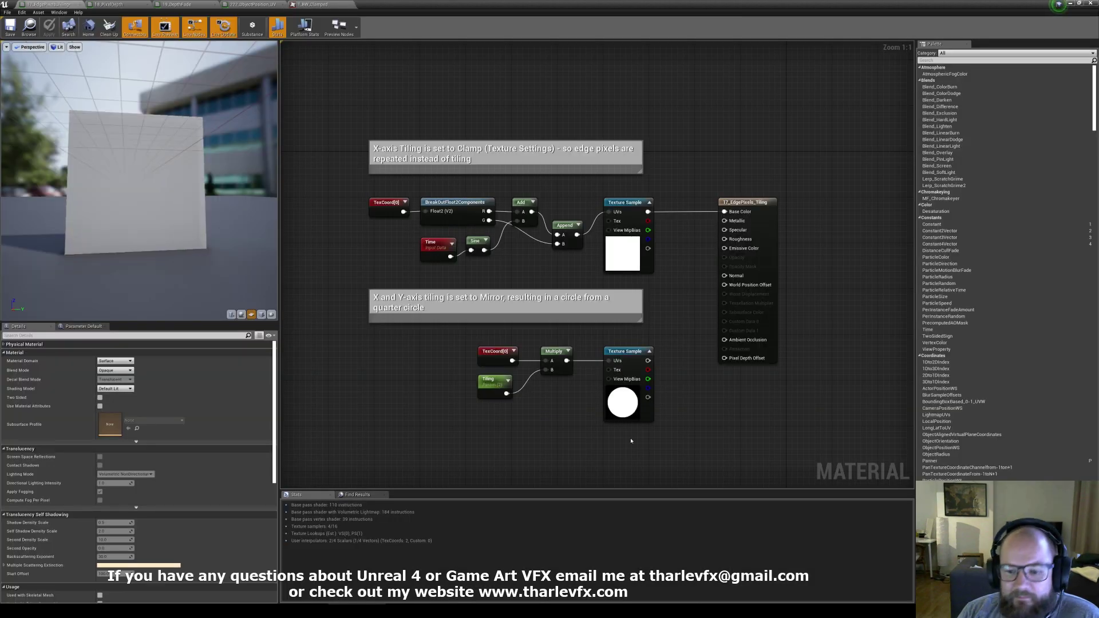
Step: Examine the tiling methods of the quarter-circle texture T_BW_Mirror used by the lower Texture Sample node
{"action": "left_click", "coordinate": [611, 401]}
{"action": "double_click", "coordinate": [111, 419]}
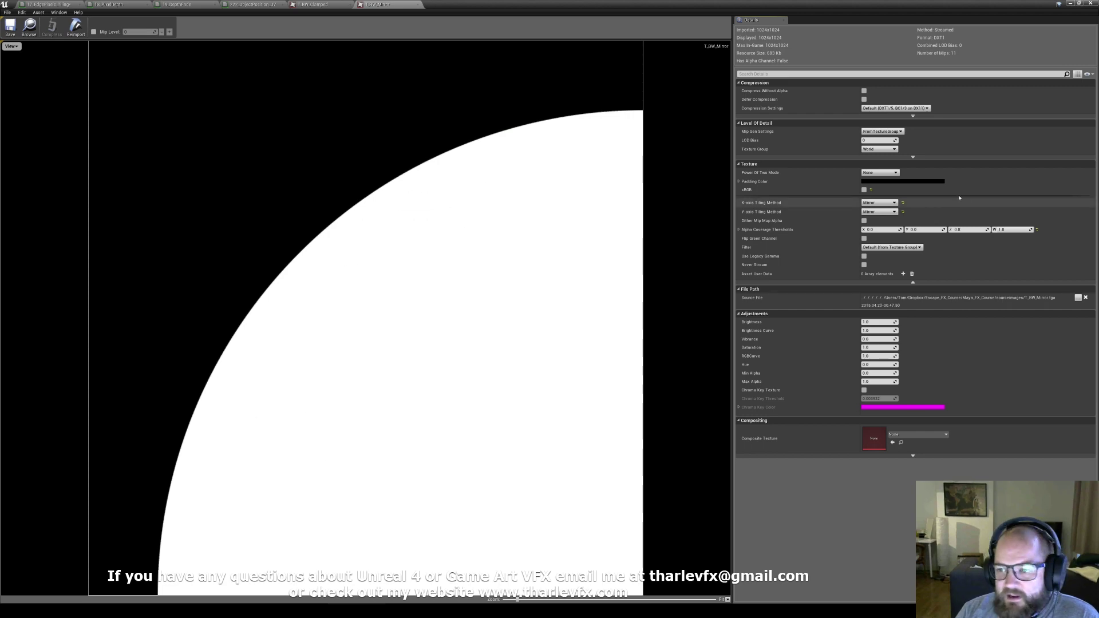
{"action": "left_click", "coordinate": [53, 3]}
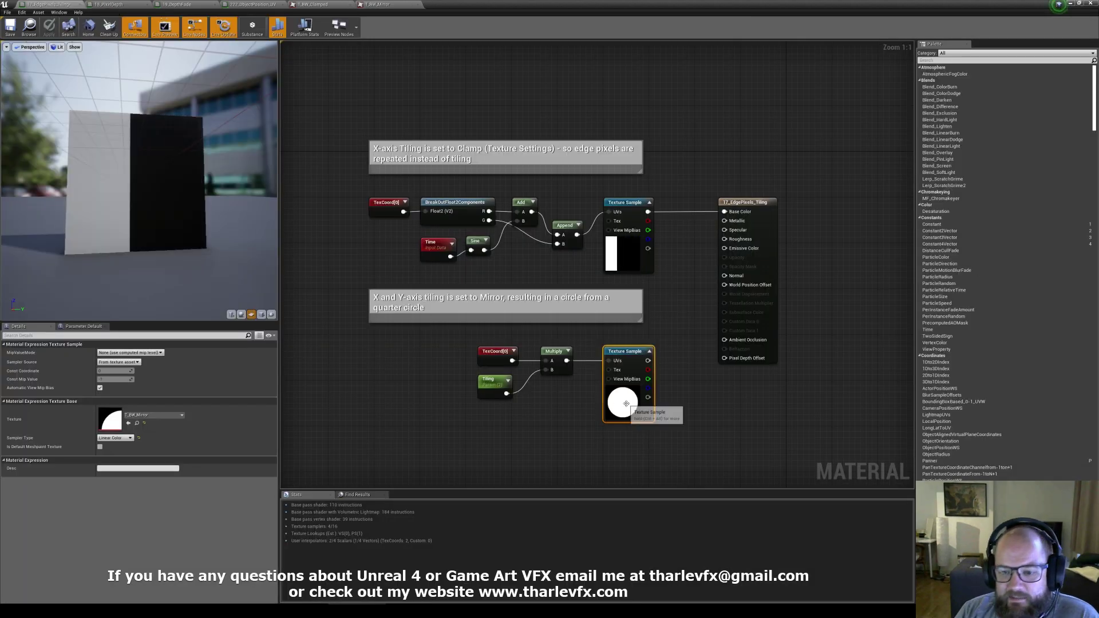
Step: Connect the lower Texture Sample's output to Base Color, and set the Tiling parameter's default value to 1
{"action": "left_click_drag", "start_coordinate": [727, 219], "coordinate": [648, 361]}
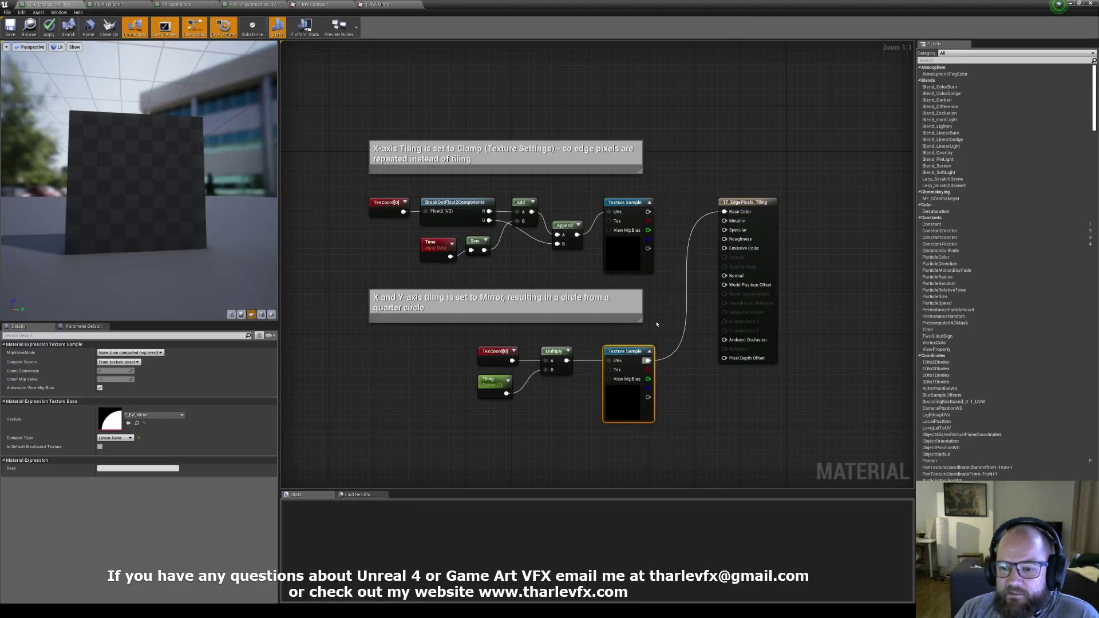
{"action": "left_click", "coordinate": [493, 381]}
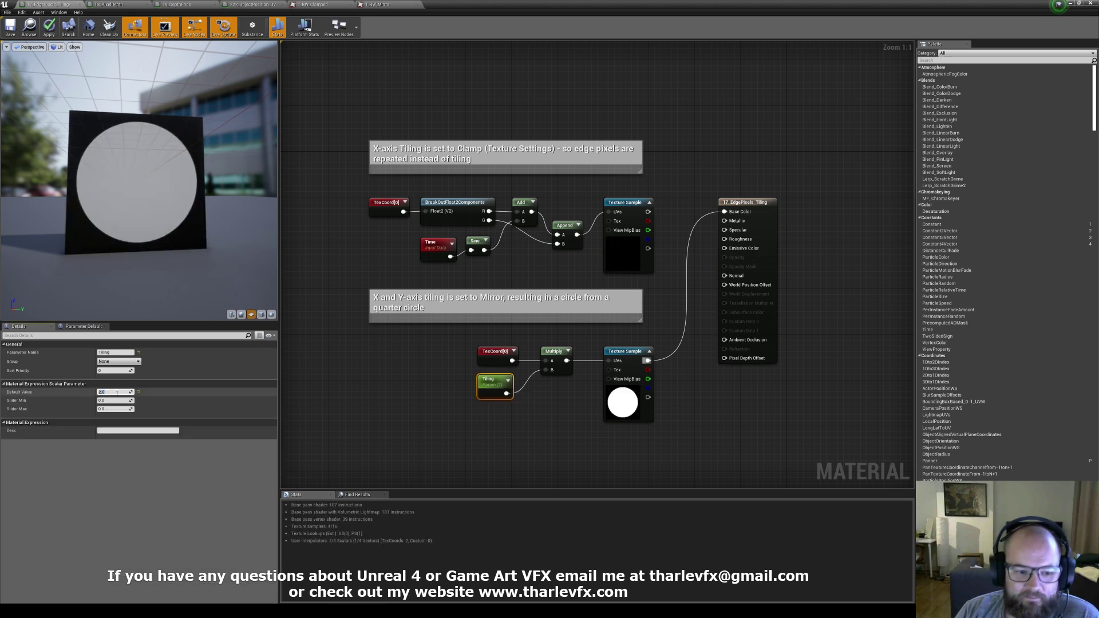
{"action": "left_click", "coordinate": [116, 393]}
{"action": "type", "text": "1"}
{"action": "key", "text": "Return"}
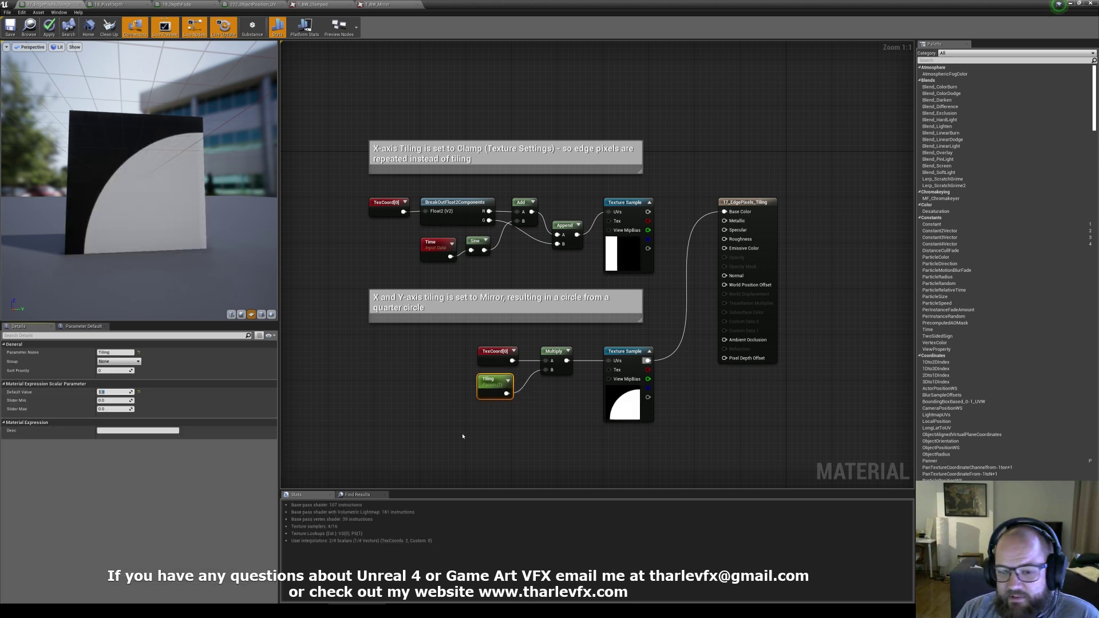
Step: Try default values of 0.5 and 4 for the Tiling parameter, ending with 2
{"action": "type", "text": ".5"}
{"action": "key", "text": "Return"}
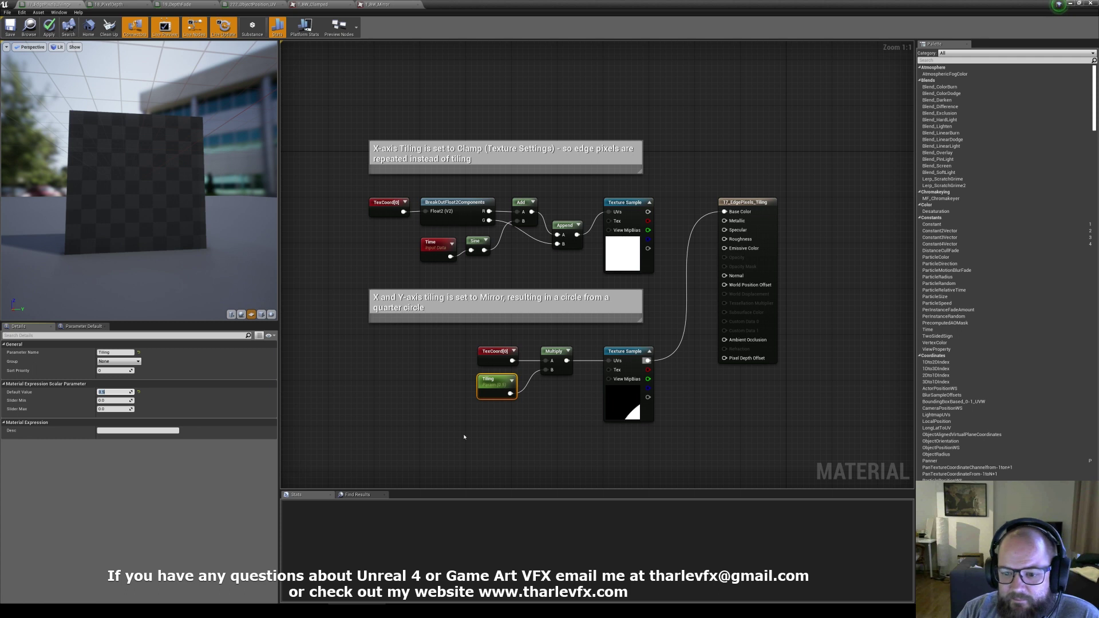
{"action": "type", "text": "1"}
{"action": "key", "text": "Return"}
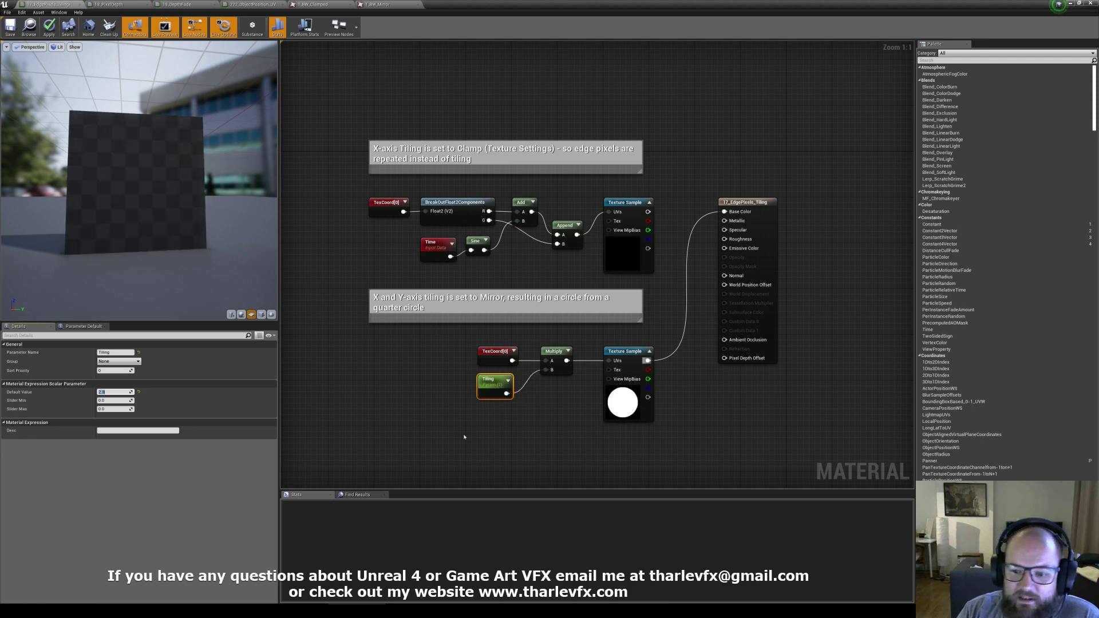
{"action": "type", "text": "4"}
{"action": "key", "text": "Return"}
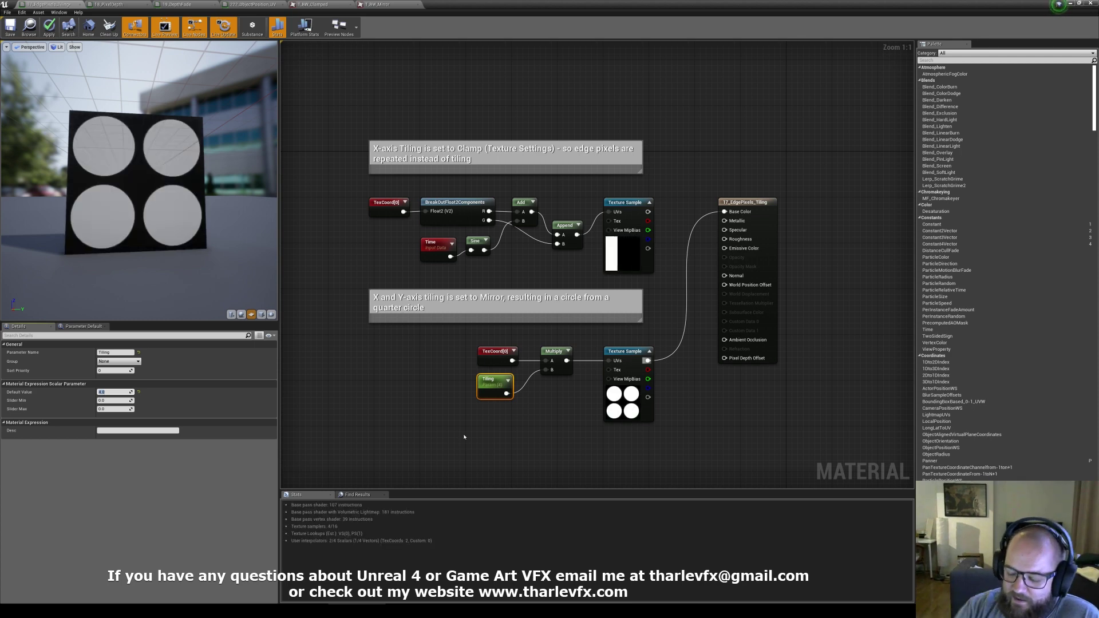
{"action": "key", "text": "Return"}
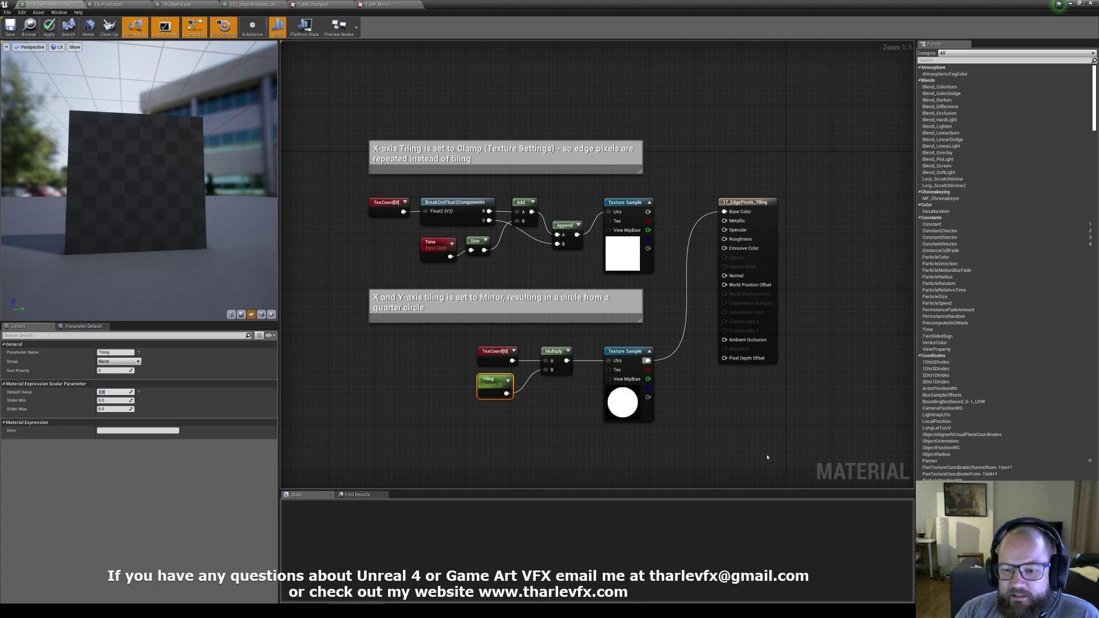
{"action": "left_click", "coordinate": [756, 455]}
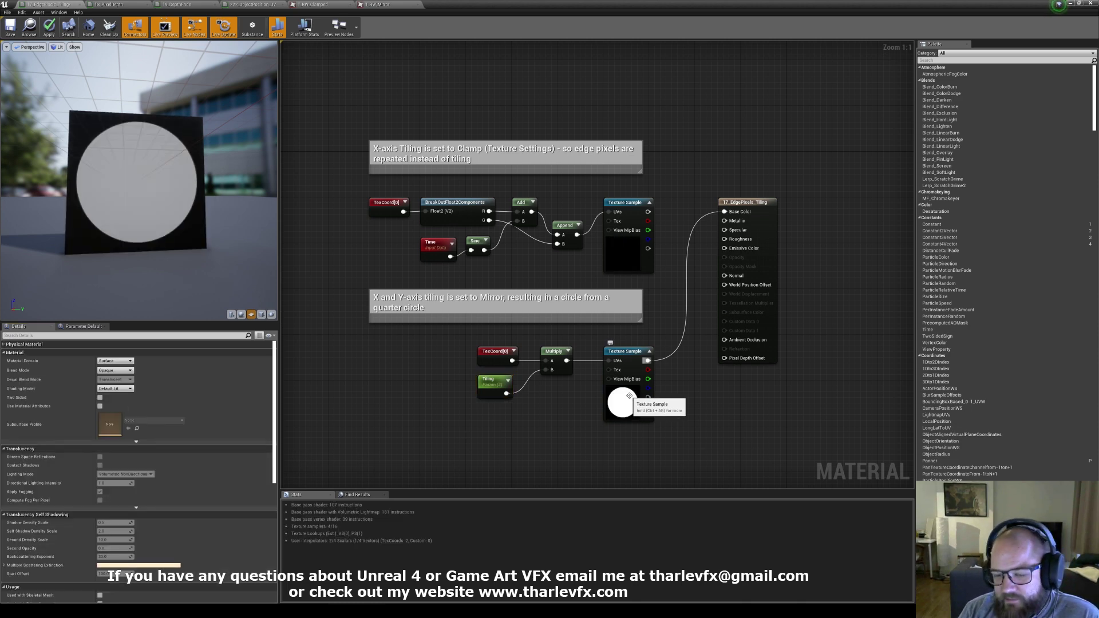
{"action": "right_click_drag", "start_coordinate": [712, 150], "coordinate": [712, 83]}
{"action": "left_click_drag", "start_coordinate": [550, 57], "coordinate": [668, 439]}
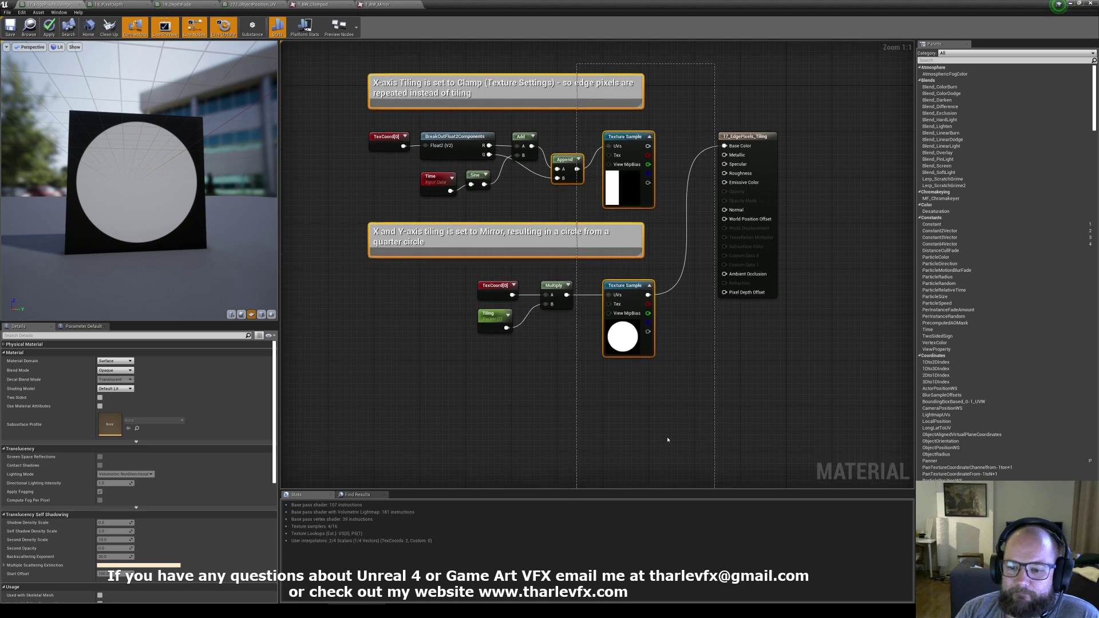
{"action": "left_click", "coordinate": [705, 226]}
{"action": "right_click_drag", "start_coordinate": [684, 108], "coordinate": [669, 180]}
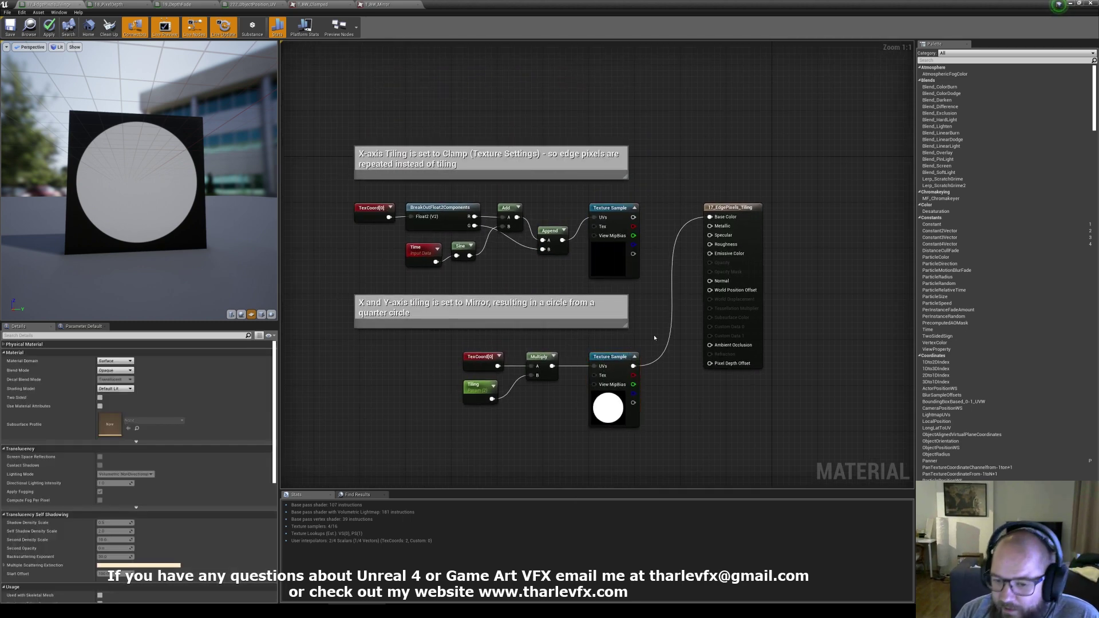
{"action": "right_click_drag", "start_coordinate": [650, 321], "coordinate": [660, 321]}
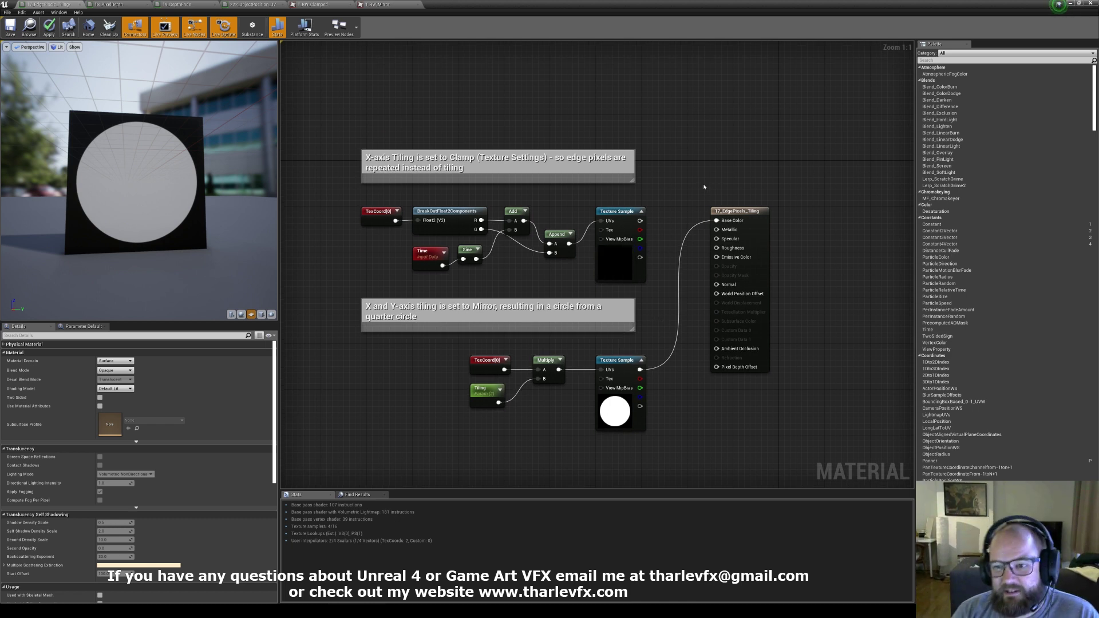
Step: Connect the upper Texture Sample's output to Base Color, and open the 18_PixelDepth_Map level with the material's changes saved
{"action": "left_click_drag", "start_coordinate": [640, 221], "coordinate": [717, 221]}
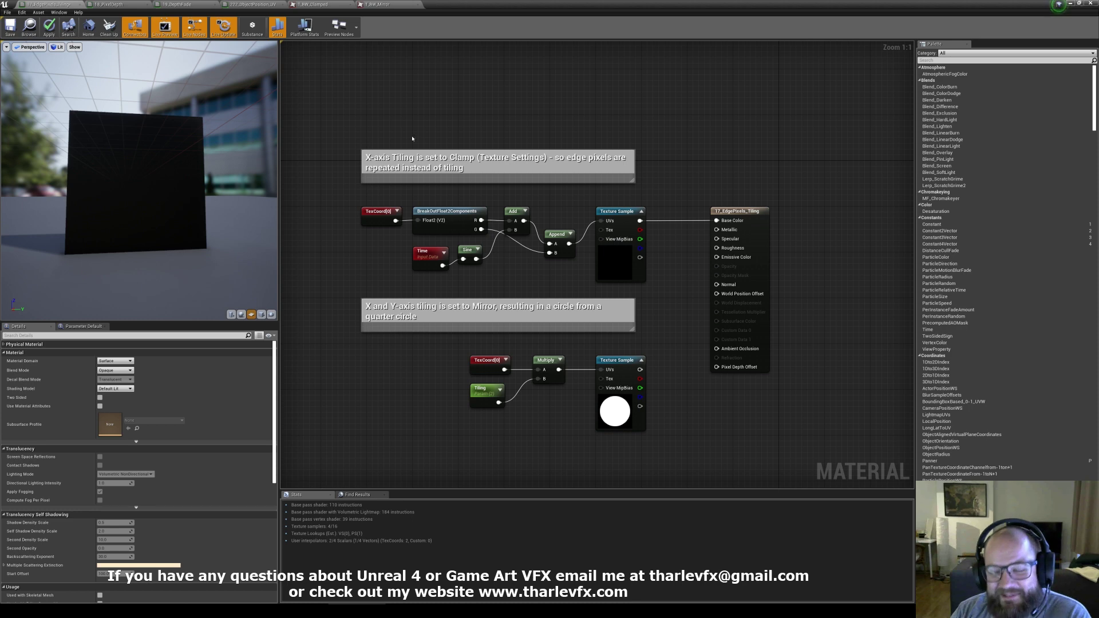
{"action": "left_click", "coordinate": [118, 4]}
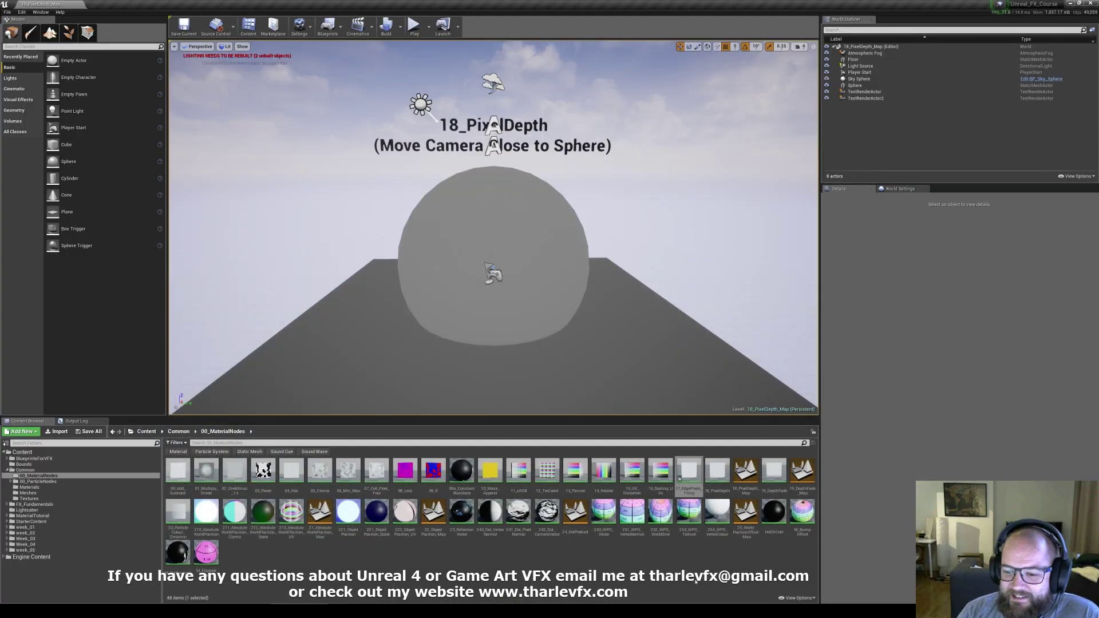
{"action": "double_click", "coordinate": [745, 473]}
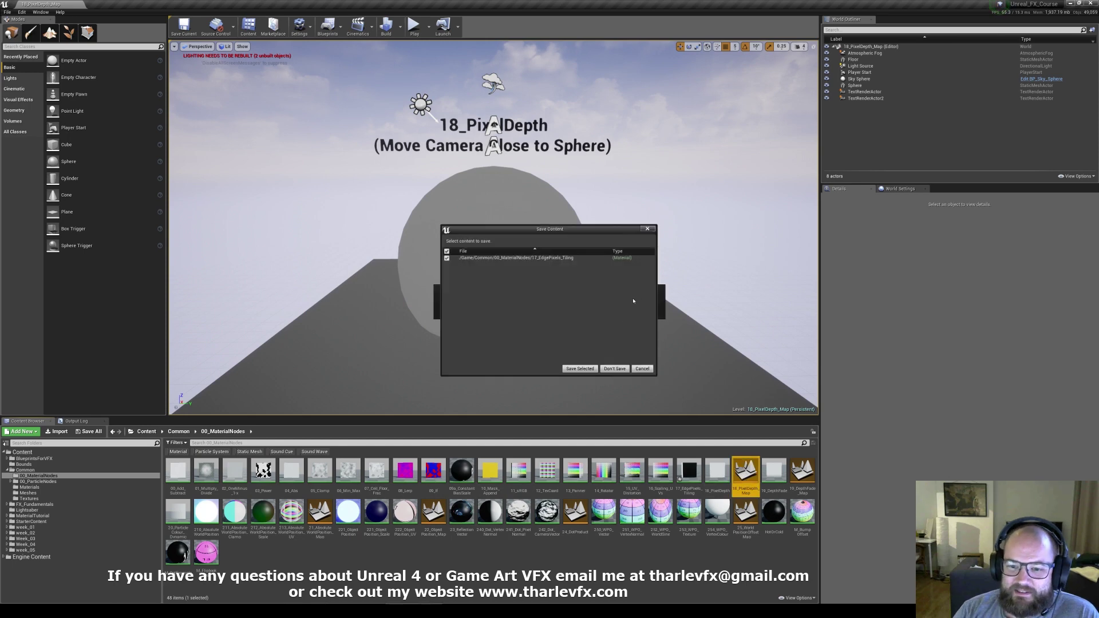
{"action": "left_click", "coordinate": [581, 369]}
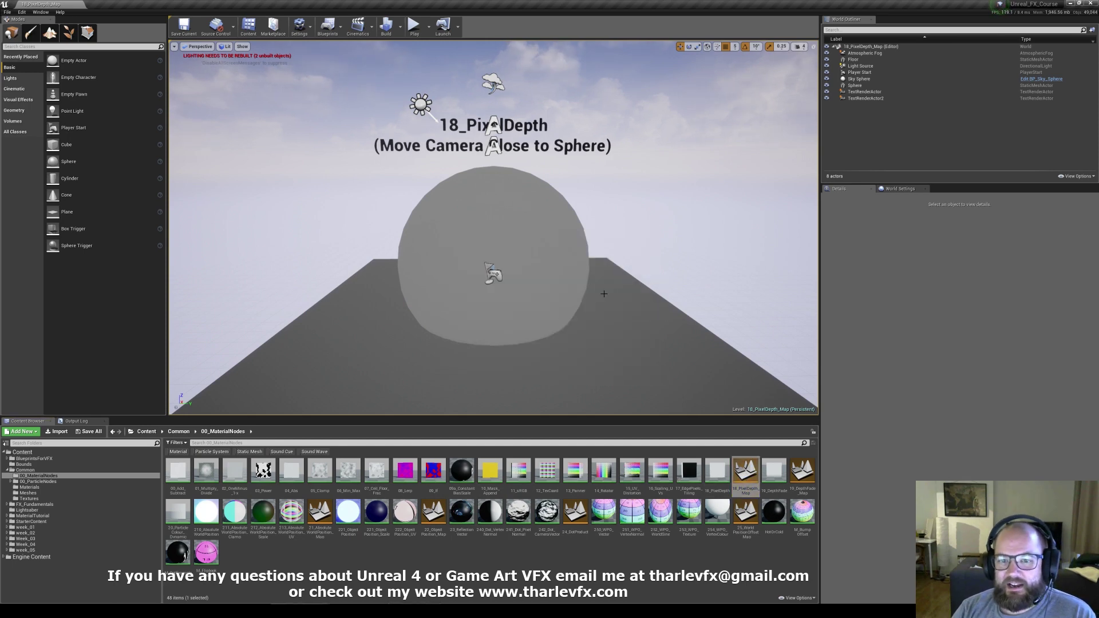
Step: Hide the editor icons in the level viewport, and examine the sphere's fade by moving the camera towards and away from it
{"action": "key", "text": "g"}
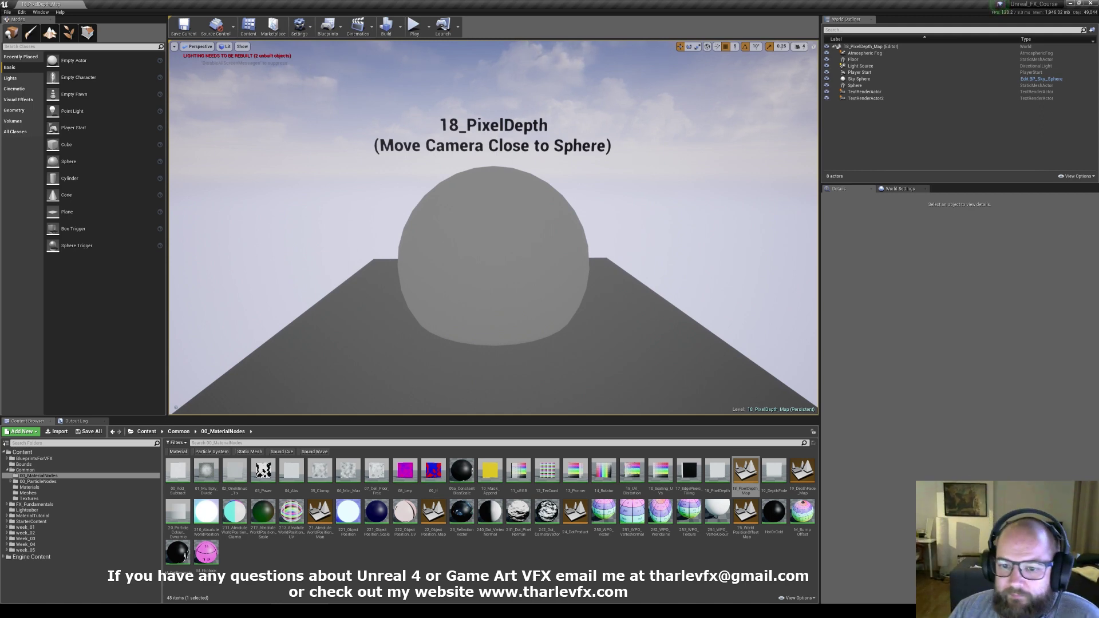
{"action": "left_click", "coordinate": [521, 255]}
{"action": "right_click_drag", "start_coordinate": [530, 260], "coordinate": [540, 275]}
{"action": "key", "text": "Escape"}
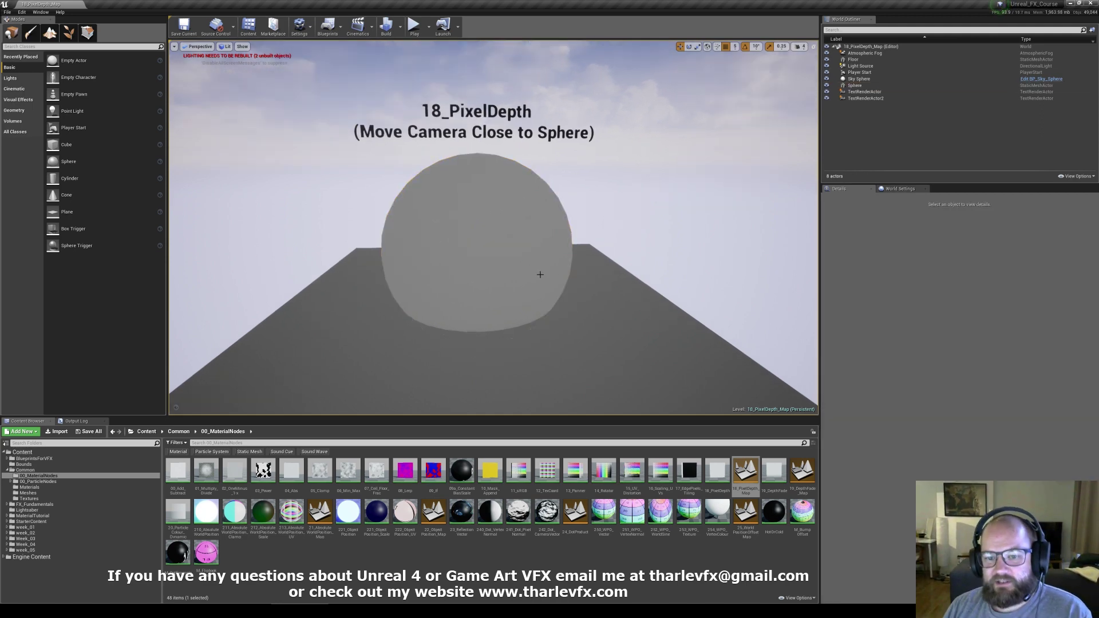
{"action": "key", "text": "w"}
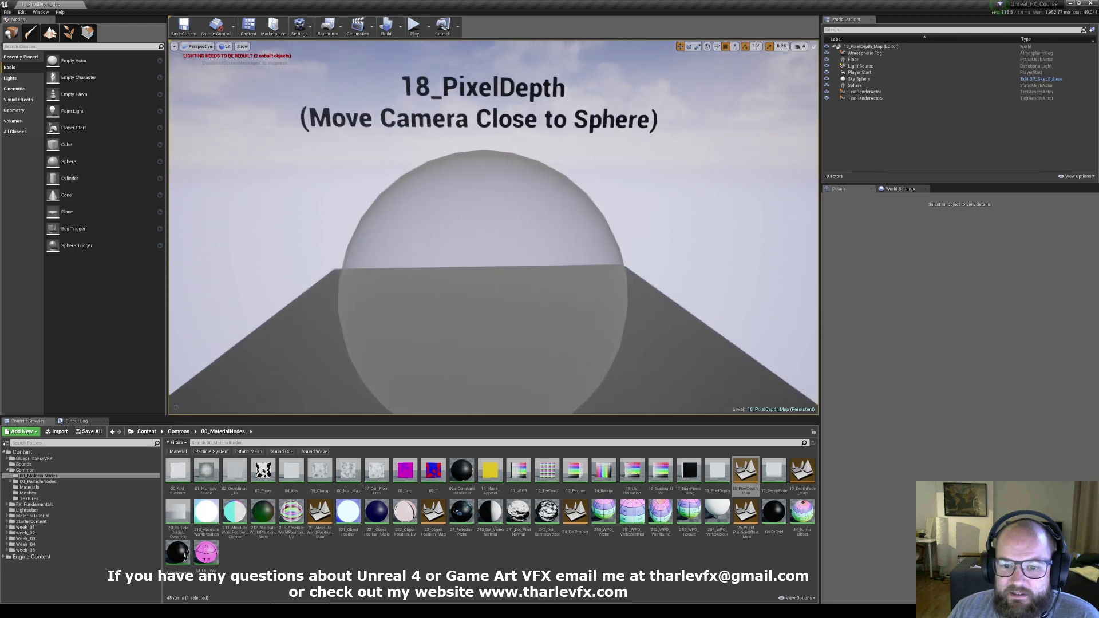
{"action": "key", "text": "w"}
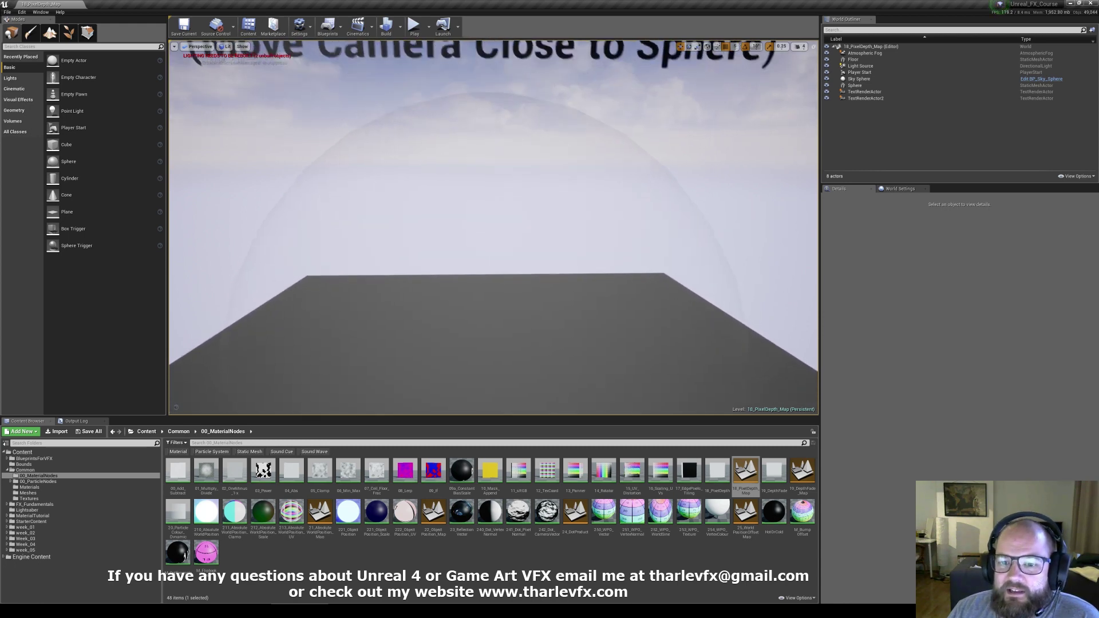
{"action": "key", "text": "w"}
{"action": "key", "text": "s"}
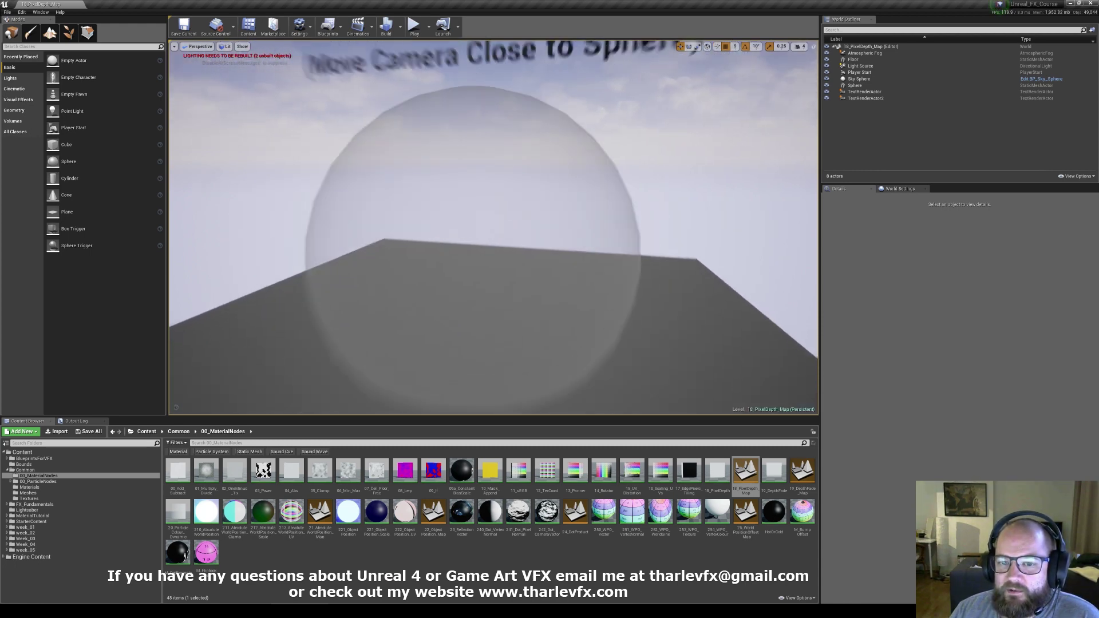
{"action": "key", "text": "w"}
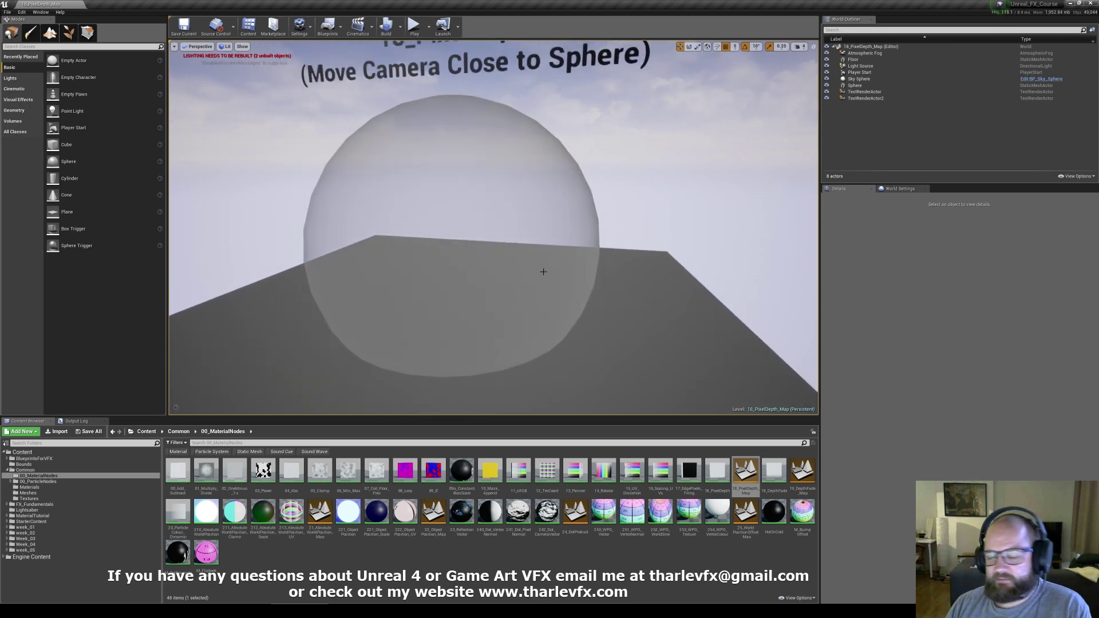
{"action": "middle_click_drag", "start_coordinate": [494, 227], "coordinate": [401, 234]}
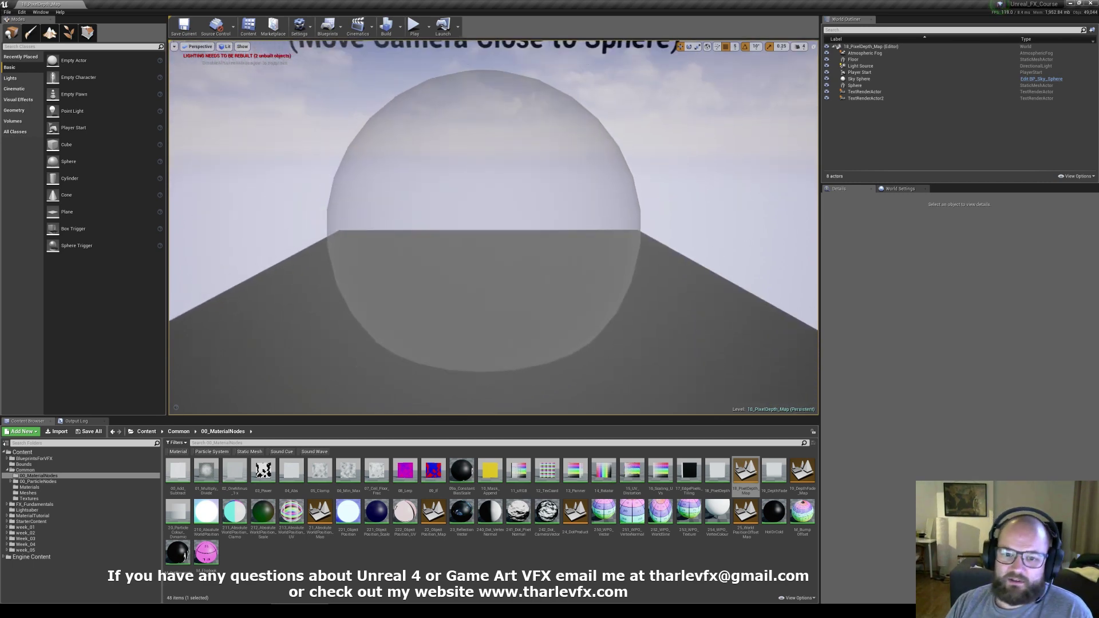
{"action": "left_click_drag", "start_coordinate": [516, 277], "coordinate": [481, 265]}
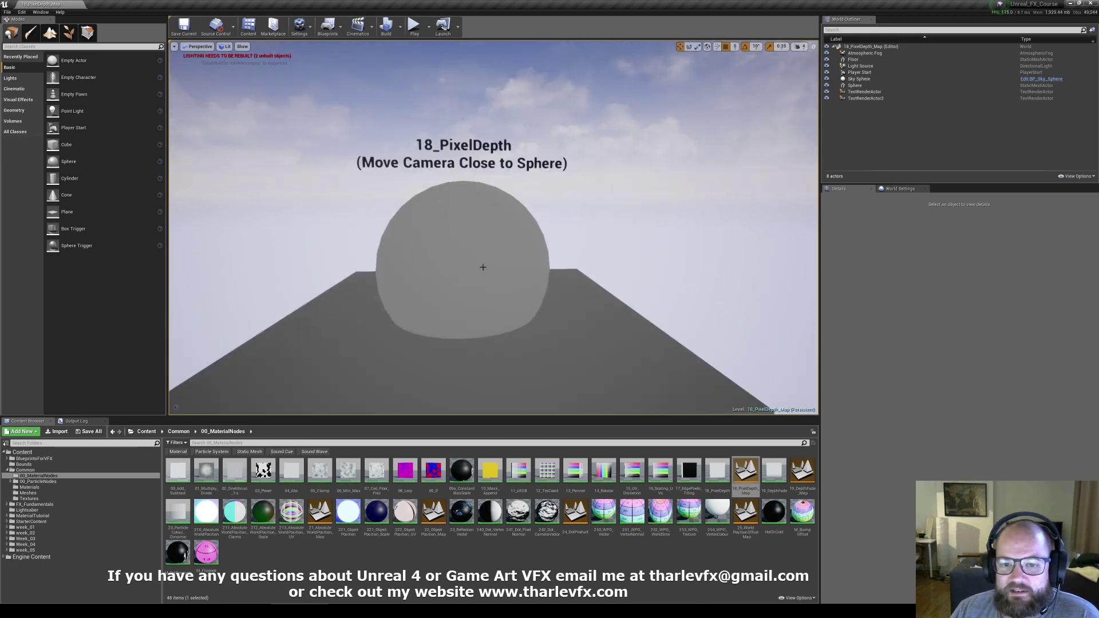
Step: Open the 18_PixelDepth material, look up PixelDepth in the node search, and examine the existing PixelDepth node in the graph
{"action": "left_click", "coordinate": [716, 472]}
{"action": "double_click", "coordinate": [716, 472]}
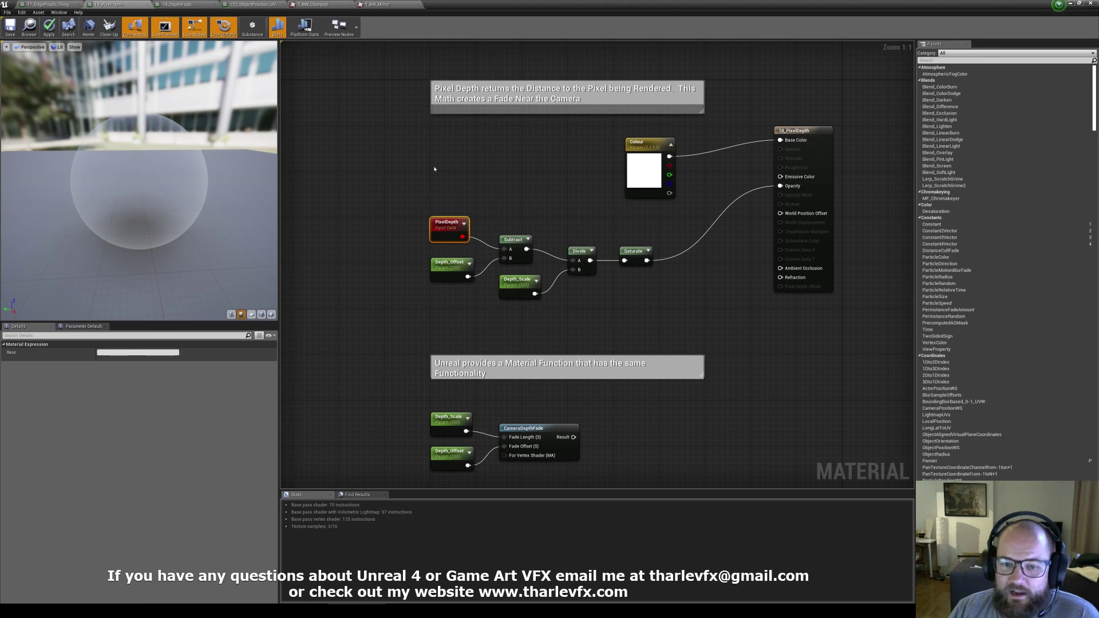
{"action": "right_click", "coordinate": [435, 169]}
{"action": "type", "text": "pixeldep"}
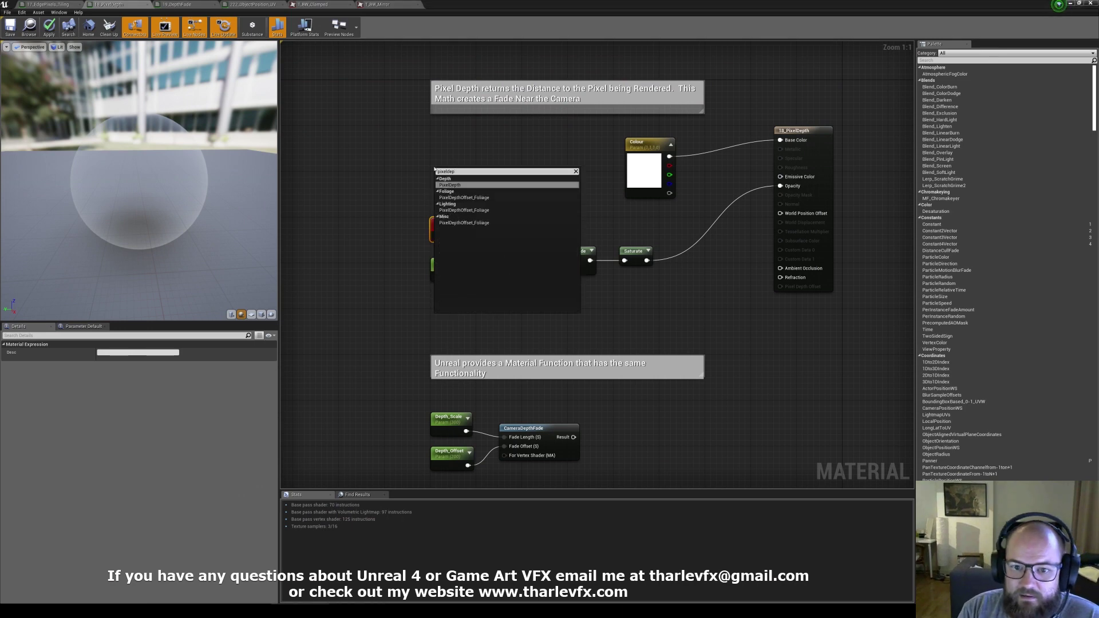
{"action": "left_click", "coordinate": [379, 156]}
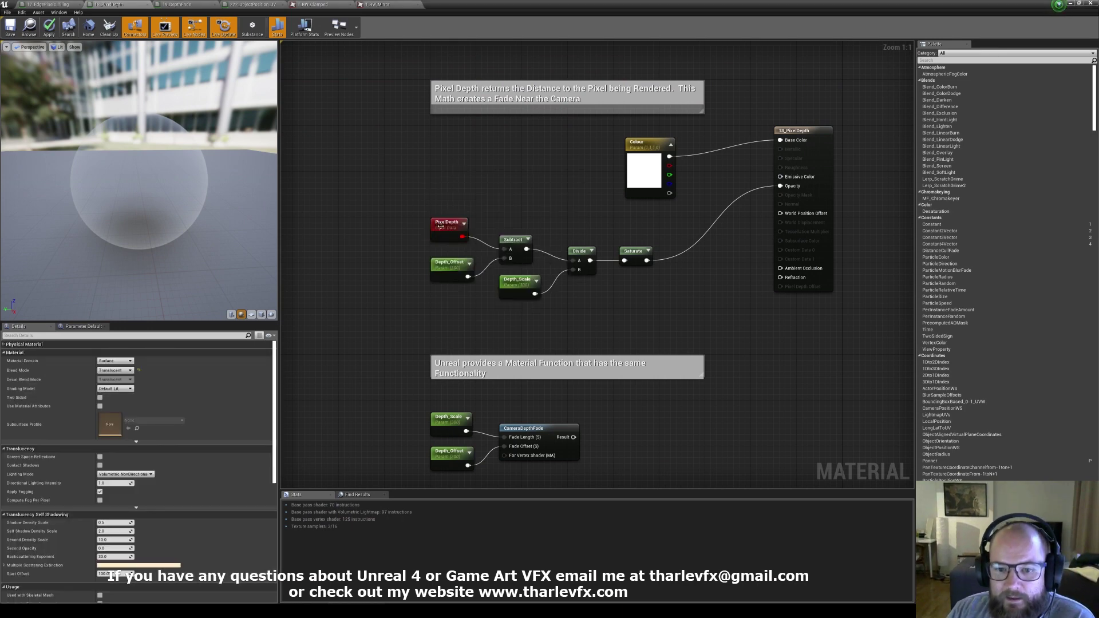
{"action": "left_click", "coordinate": [460, 236]}
{"action": "right_click_drag", "start_coordinate": [463, 222], "coordinate": [454, 253]}
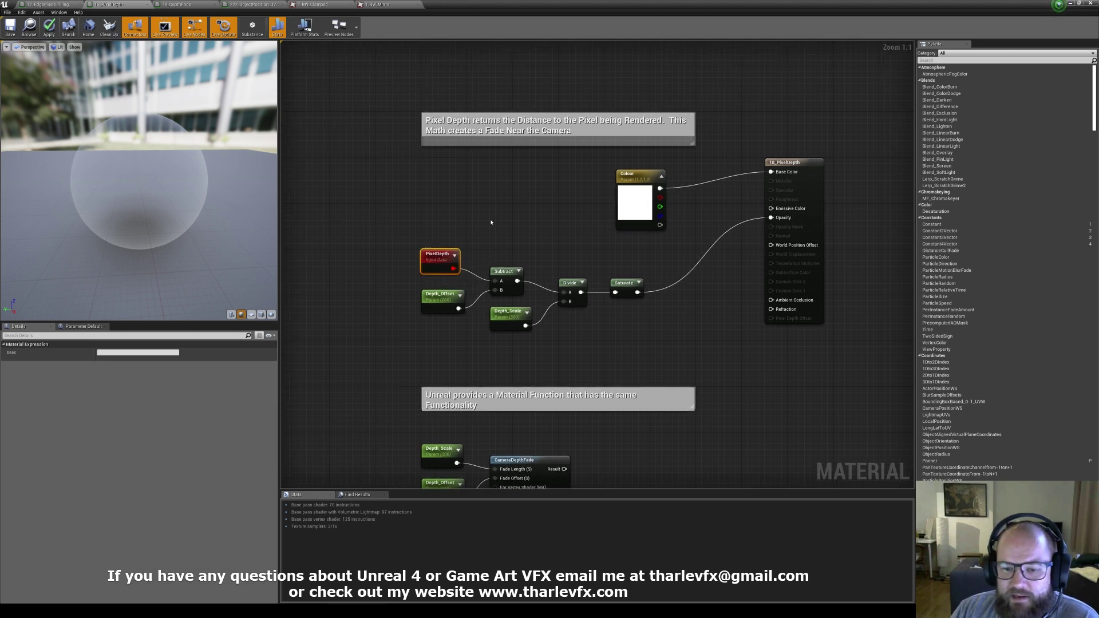
Step: Return to the level and view the scene in the Scene Depth buffer visualization from different camera positions
{"action": "left_click", "coordinate": [1071, 4]}
{"action": "left_click", "coordinate": [227, 46]}
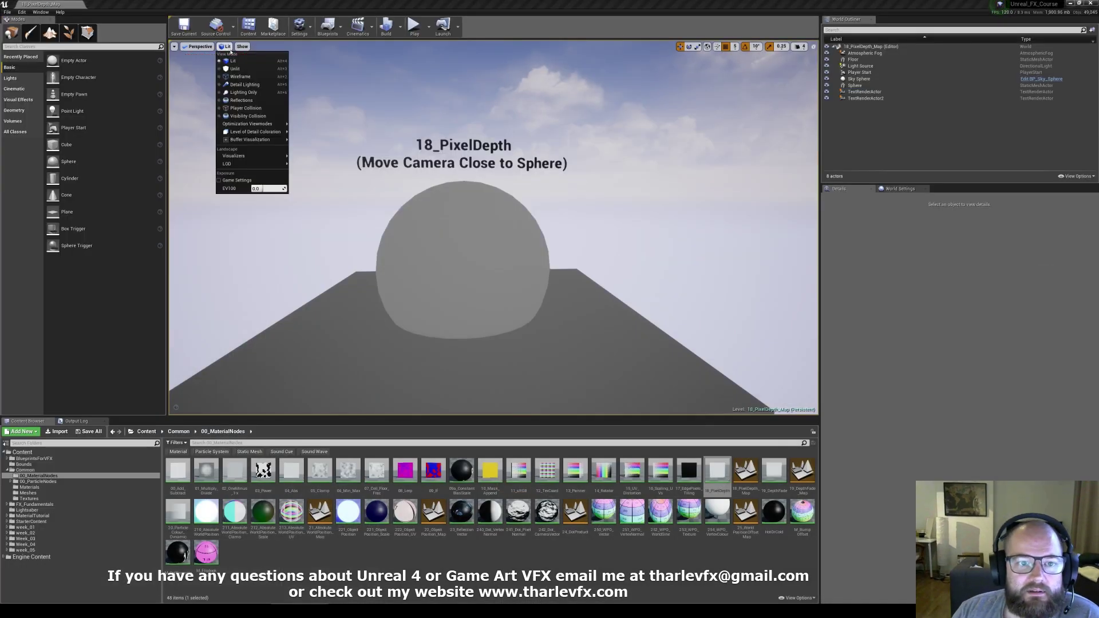
{"action": "mouse_move", "coordinate": [242, 140]}
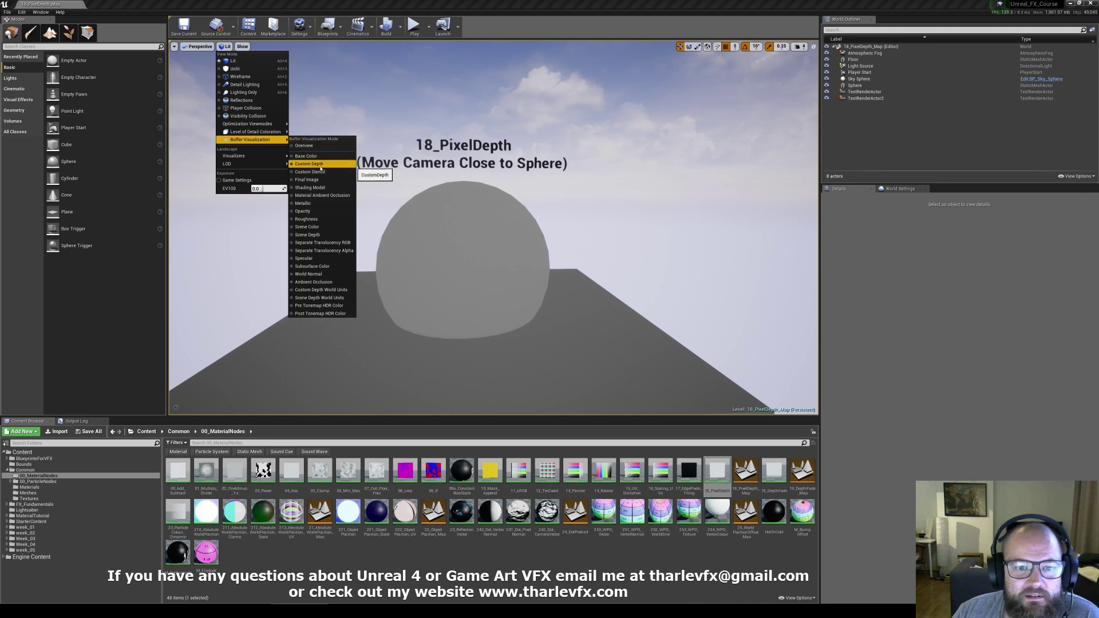
{"action": "left_click", "coordinate": [310, 235]}
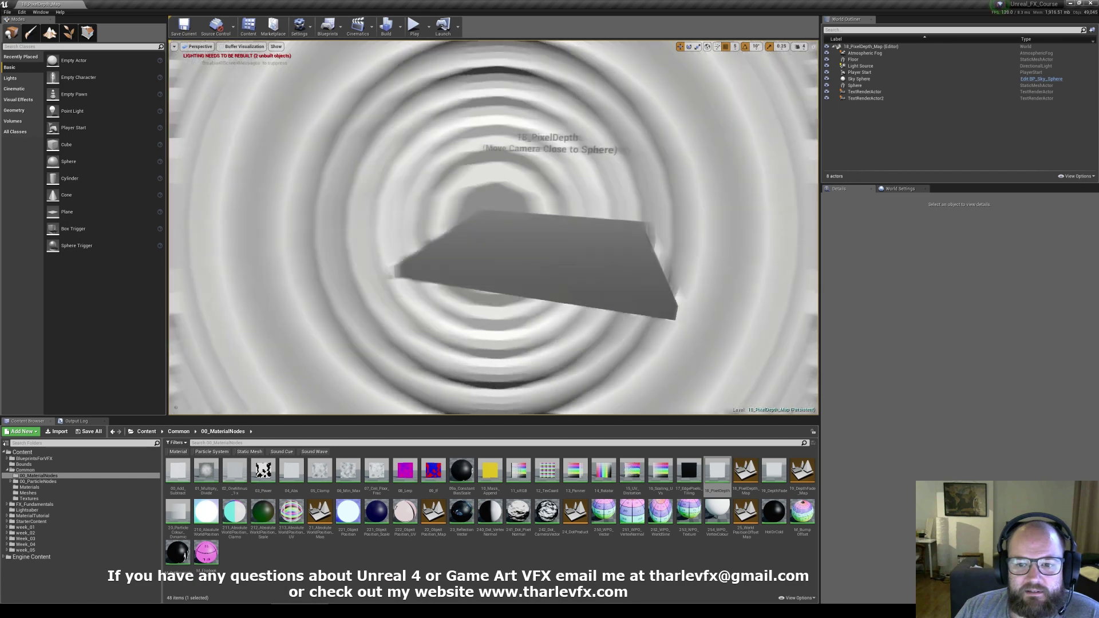
{"action": "right_click_drag", "start_coordinate": [492, 229], "coordinate": [493, 229]}
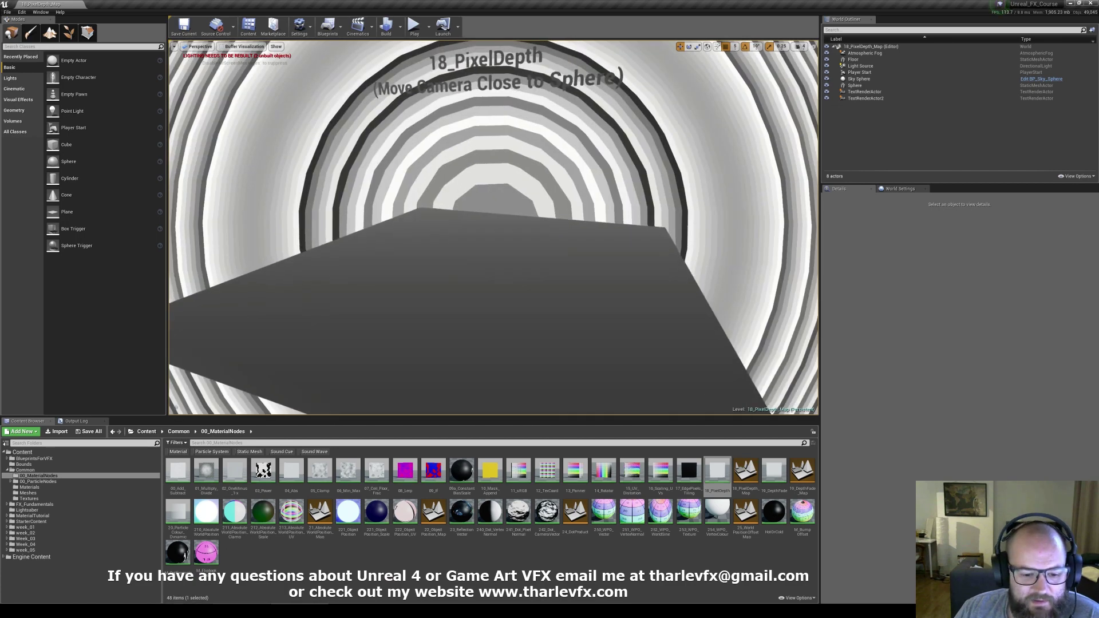
Step: Switch to Chrome and run a Google image search for "depth render" in a new window
{"action": "key", "text": "alt+Tab"}
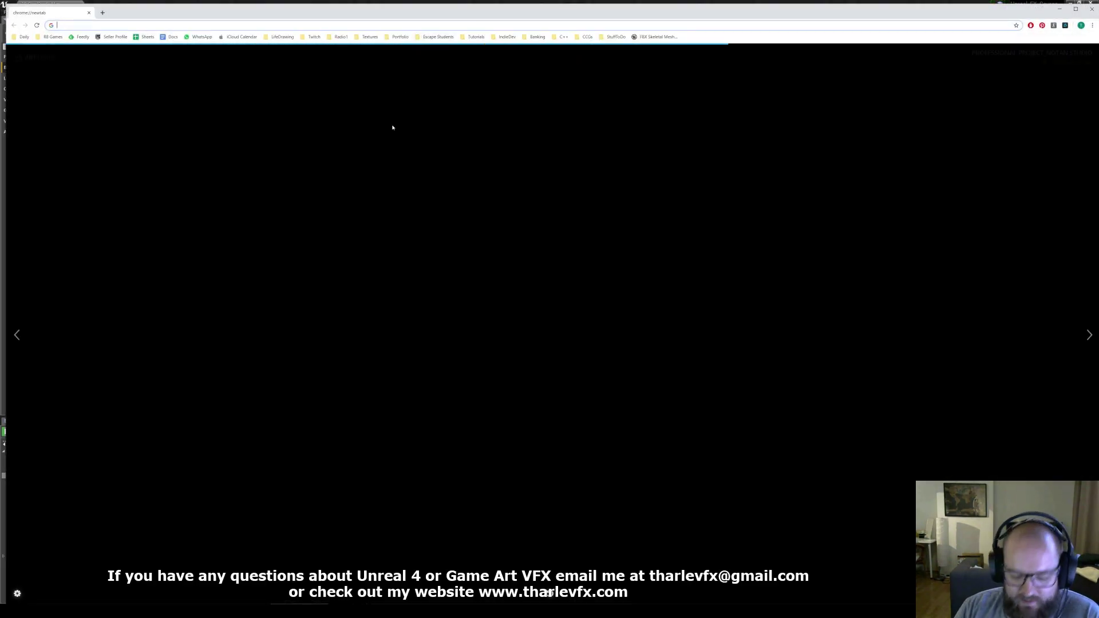
{"action": "key", "text": "ctrl+n"}
{"action": "type", "text": "depth m"}
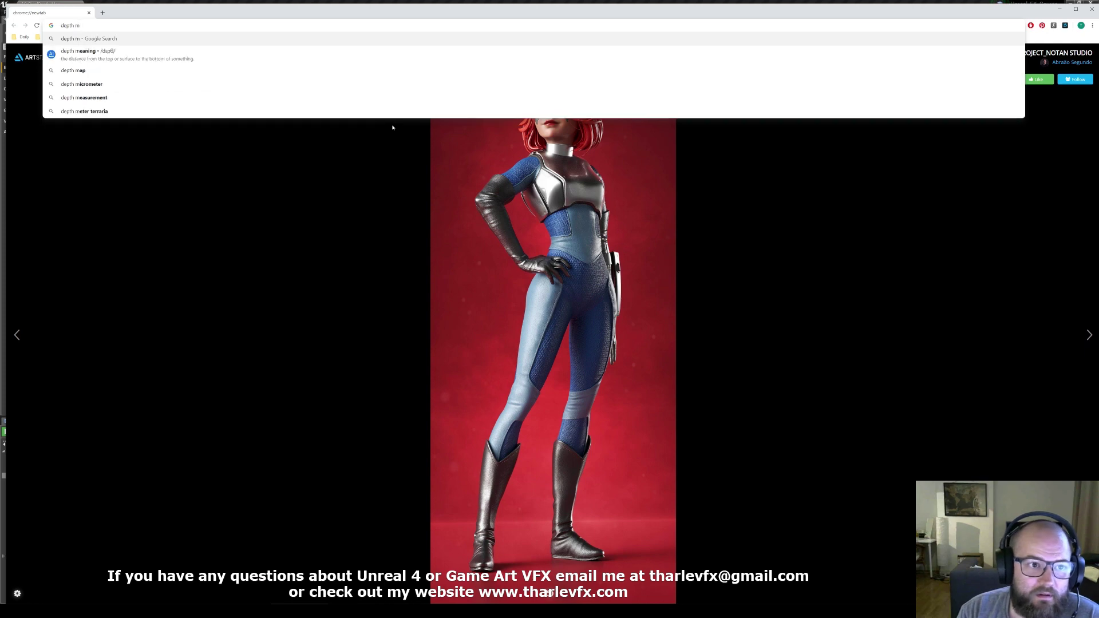
{"action": "key", "text": "BackSpace"}
{"action": "type", "text": "render"}
{"action": "key", "text": "Return"}
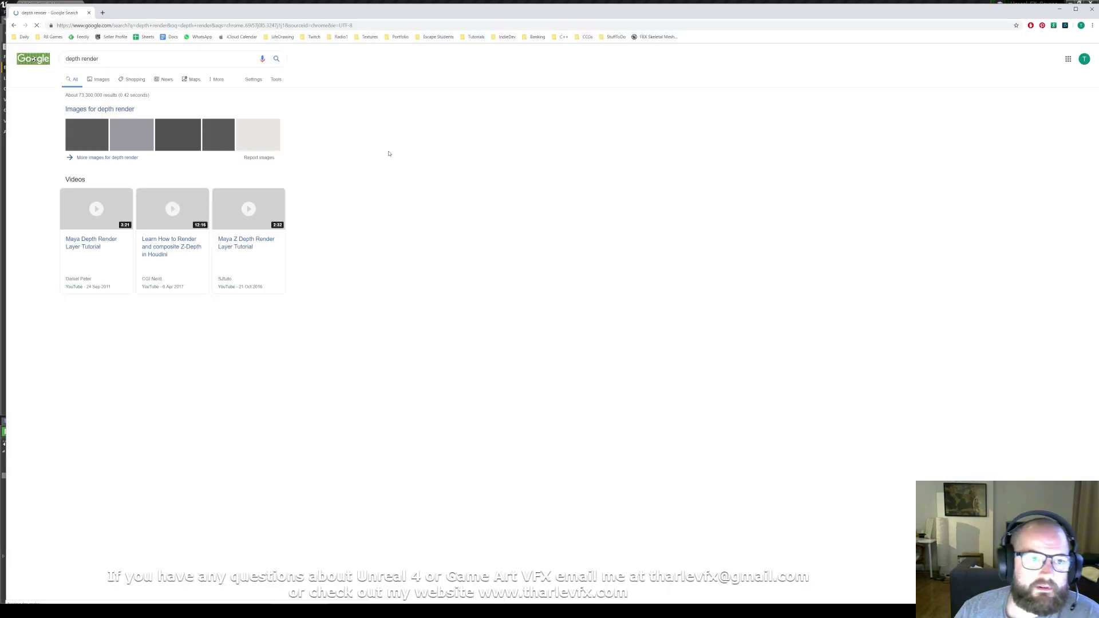
{"action": "left_click", "coordinate": [100, 80]}
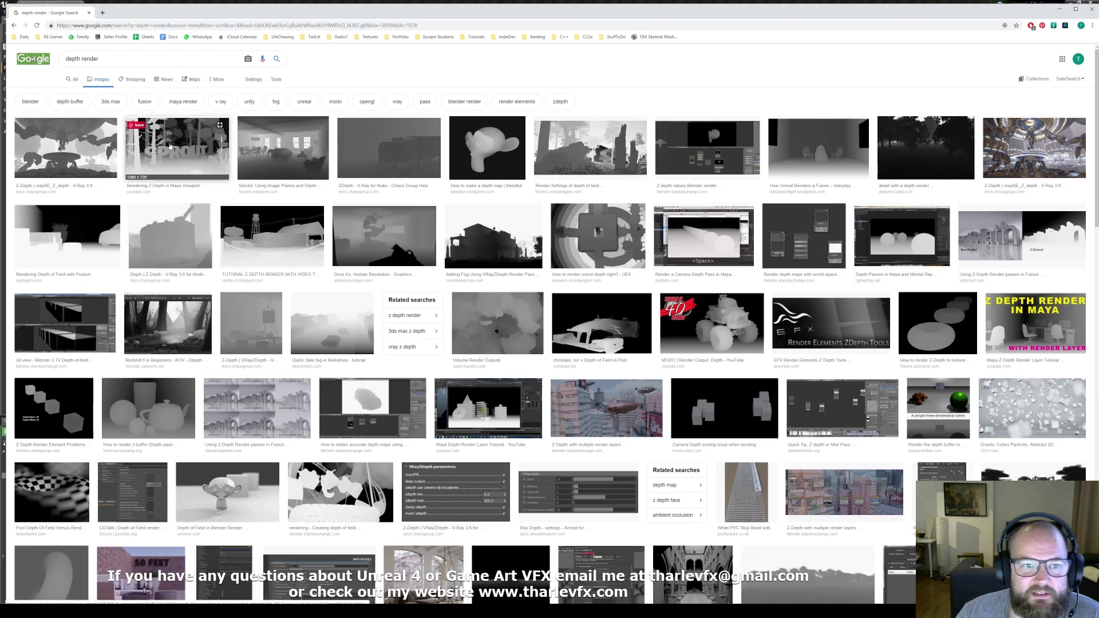
Step: Examine several depth render examples, including the interior, forest and "How Unreal Renders a Frame" images, and close the browser window
{"action": "left_click", "coordinate": [285, 153]}
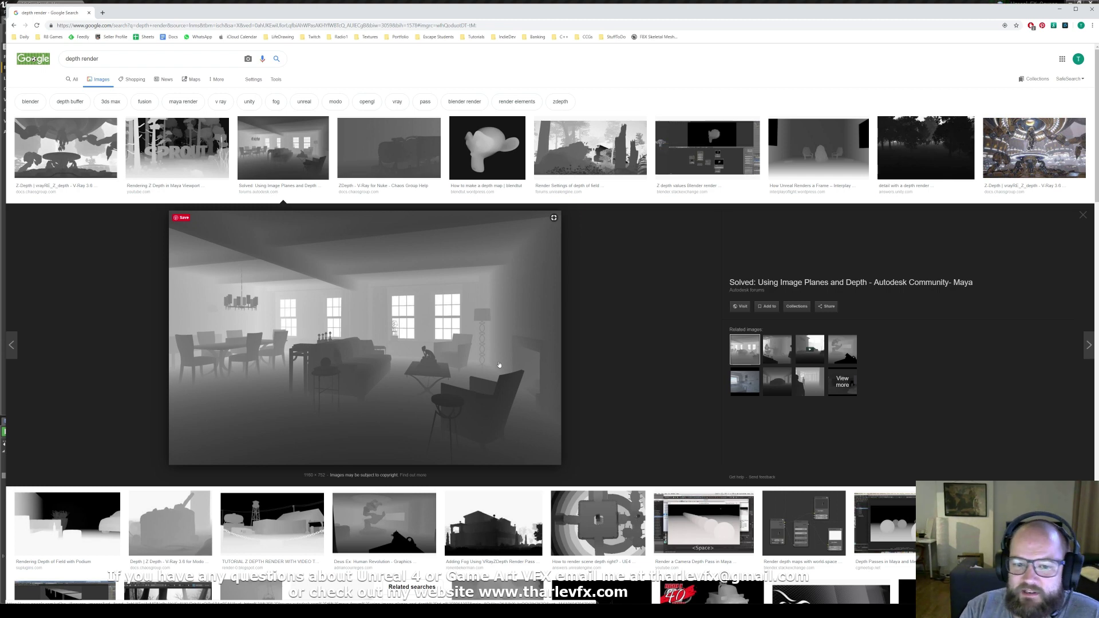
{"action": "left_click", "coordinate": [602, 150]}
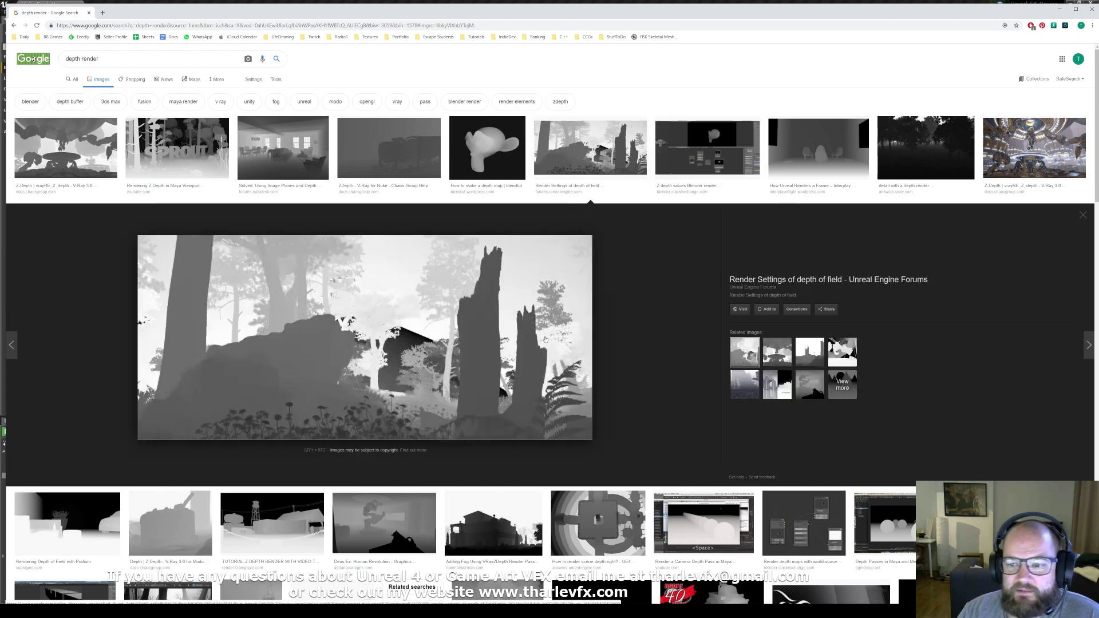
{"action": "left_click", "coordinate": [1034, 148]}
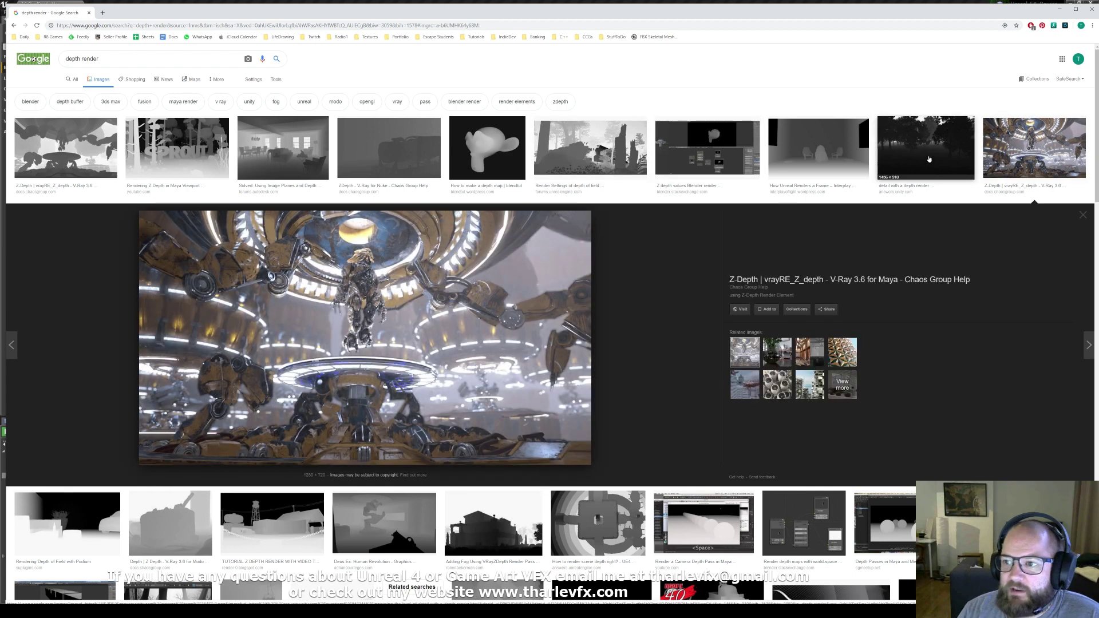
{"action": "left_click", "coordinate": [929, 159]}
{"action": "left_click", "coordinate": [819, 150]}
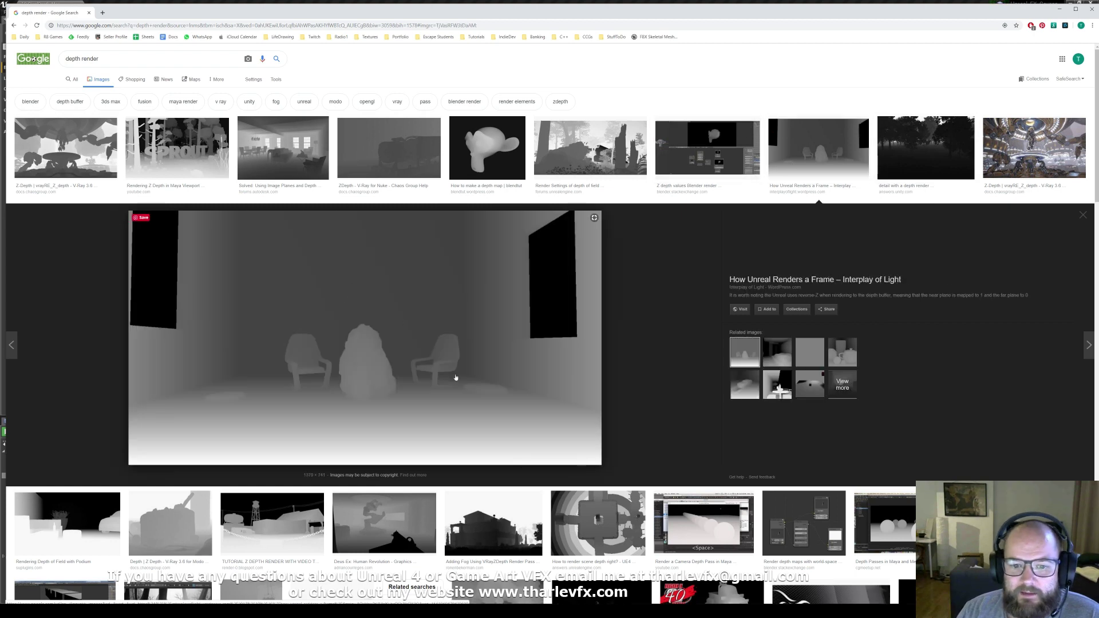
{"action": "left_click", "coordinate": [1089, 9]}
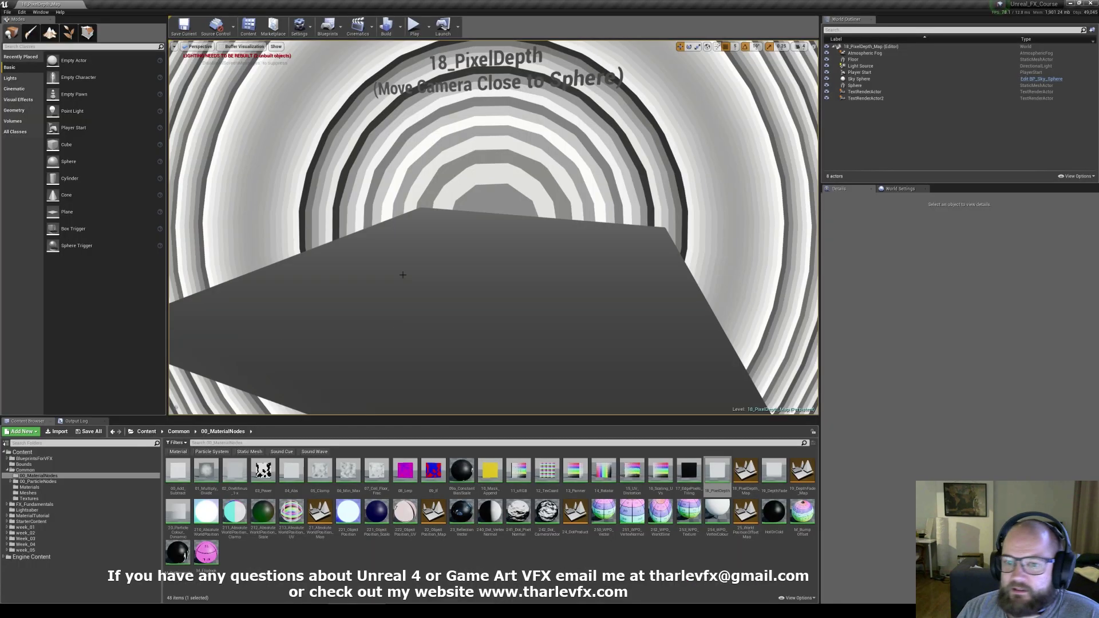
Step: Set the level viewport back to the Lit view mode and select the sphere
{"action": "left_click", "coordinate": [245, 46]}
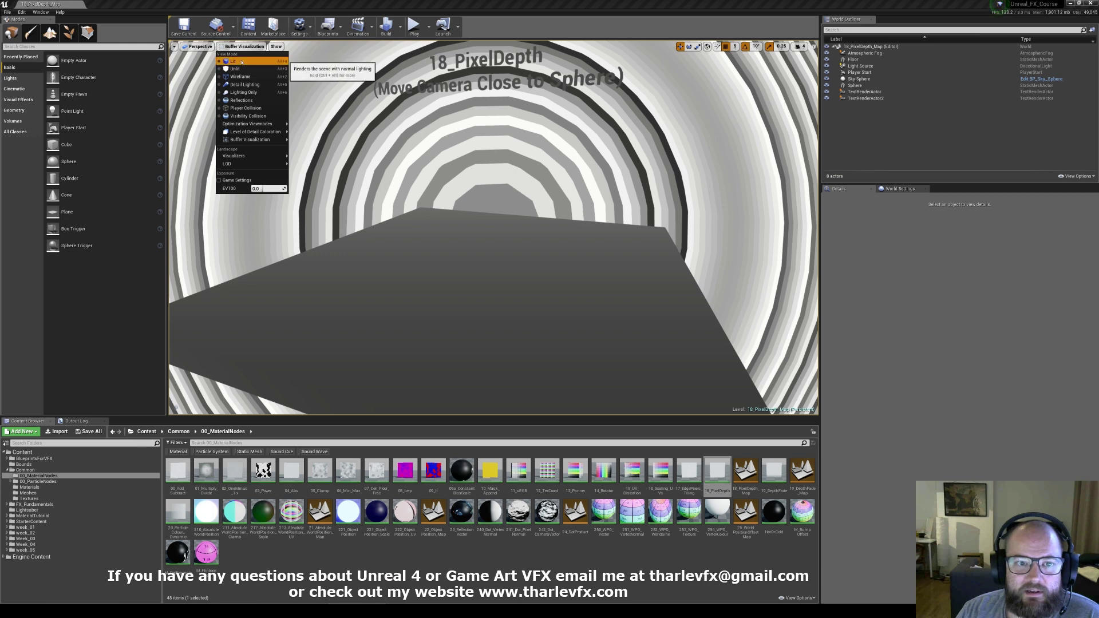
{"action": "left_click", "coordinate": [247, 61]}
{"action": "right_click_drag", "start_coordinate": [457, 202], "coordinate": [495, 232]}
{"action": "left_click", "coordinate": [473, 168]}
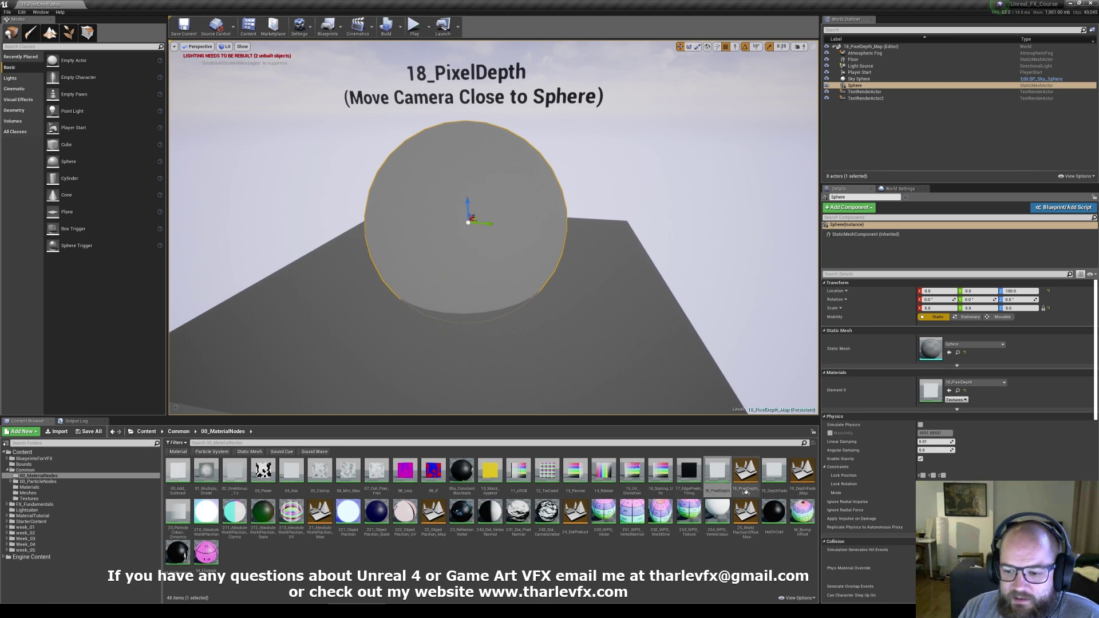
Step: Reopen the 18_PixelDepth material graph and move the preview camera back from the sphere to check its opacity
{"action": "double_click", "coordinate": [717, 471]}
{"action": "left_click", "coordinate": [467, 229]}
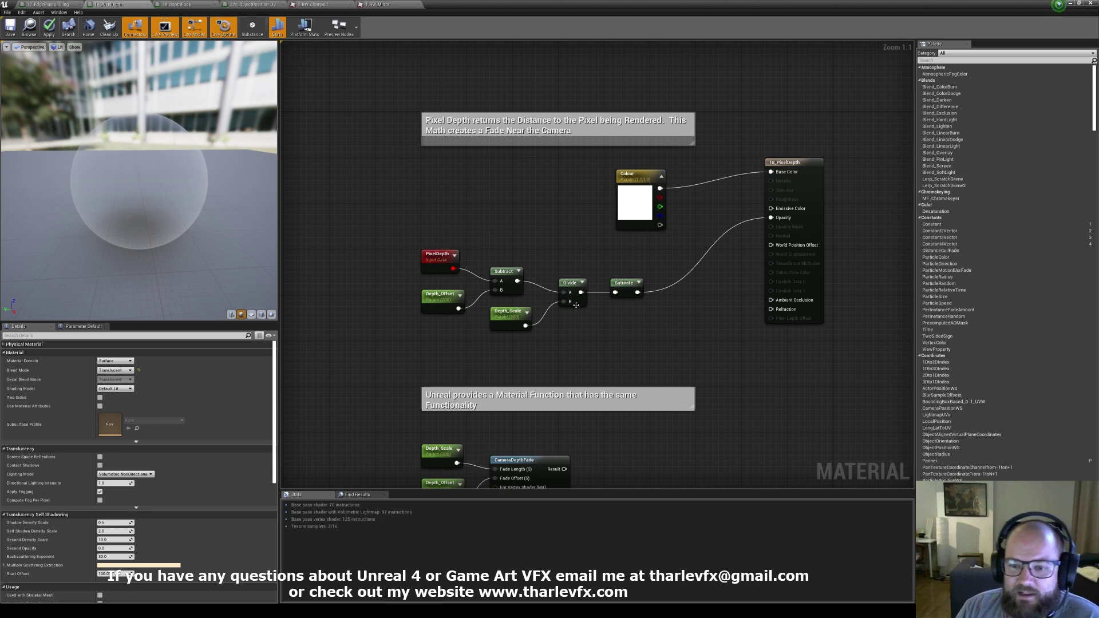
{"action": "left_click_drag", "start_coordinate": [177, 221], "coordinate": [176, 186]}
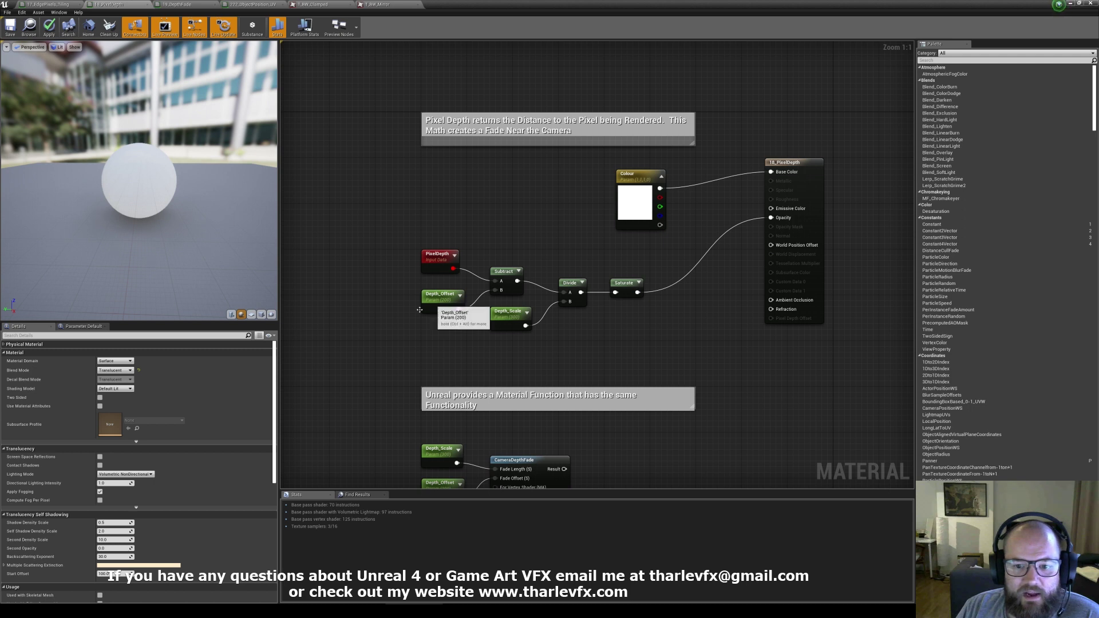
Step: Try a very large default value for the Depth_Offset parameter, and set it back to 200
{"action": "left_click", "coordinate": [444, 300]}
{"action": "left_click_drag", "start_coordinate": [115, 392], "coordinate": [114, 393]}
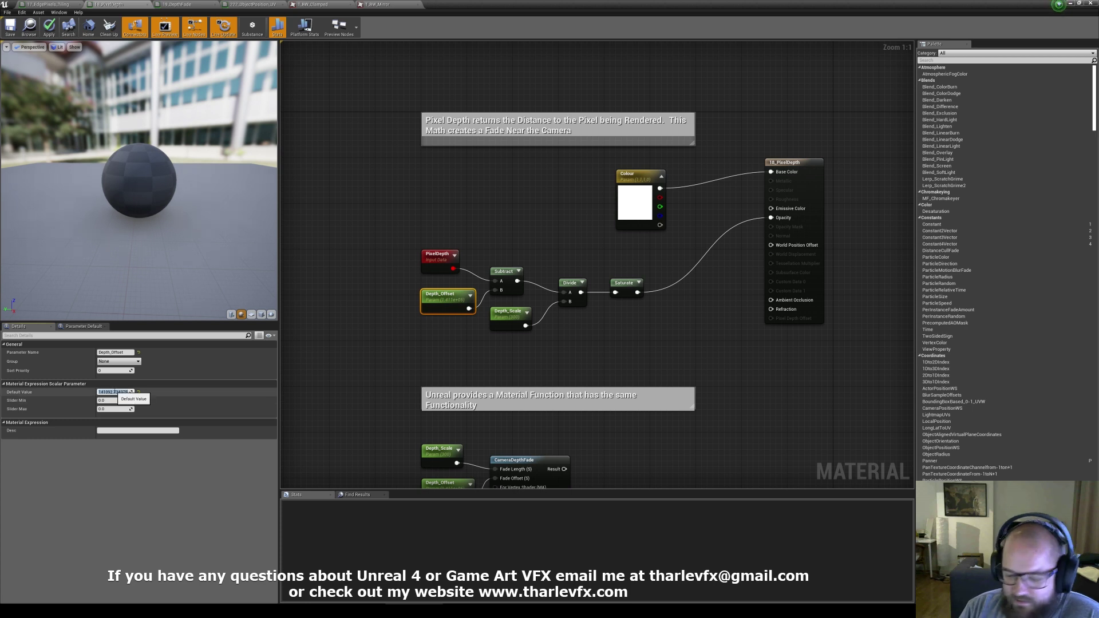
{"action": "type", "text": "200"}
{"action": "key", "text": "Return"}
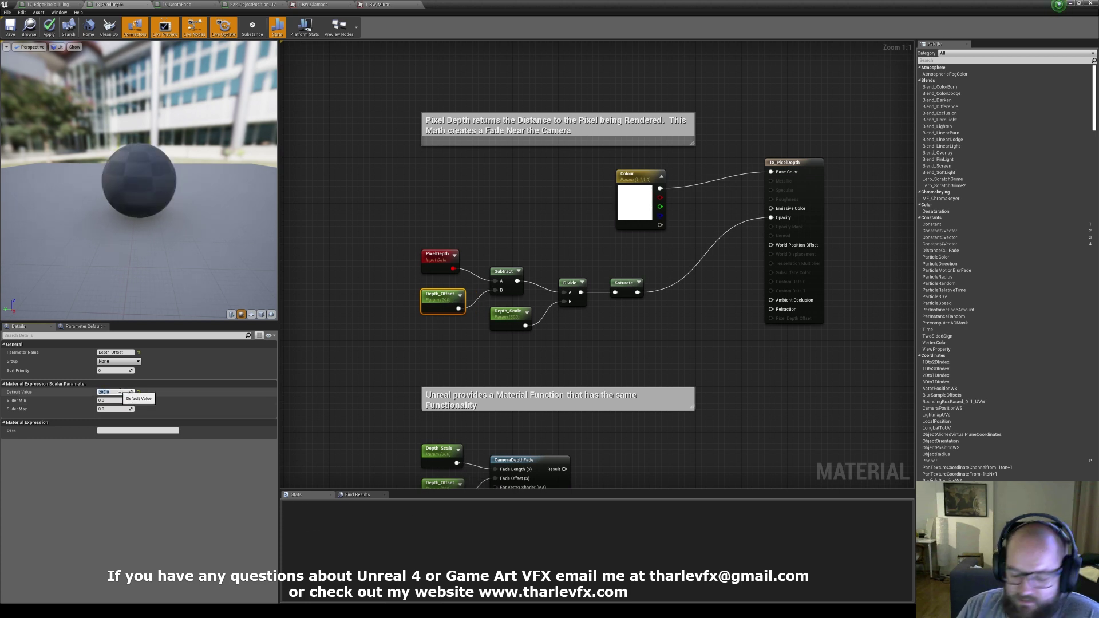
Step: Set the default values of the Depth_Offset and Depth_Scale parameters to 500 and check the fade on the preview sphere
{"action": "type", "text": "500"}
{"action": "key", "text": "Return"}
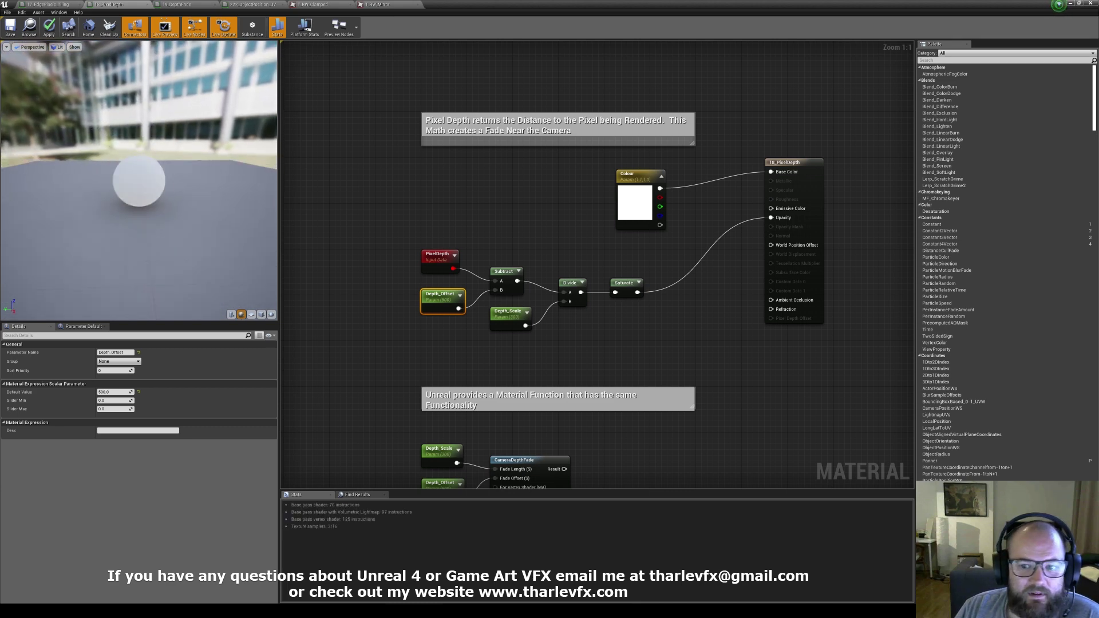
{"action": "left_click", "coordinate": [511, 315]}
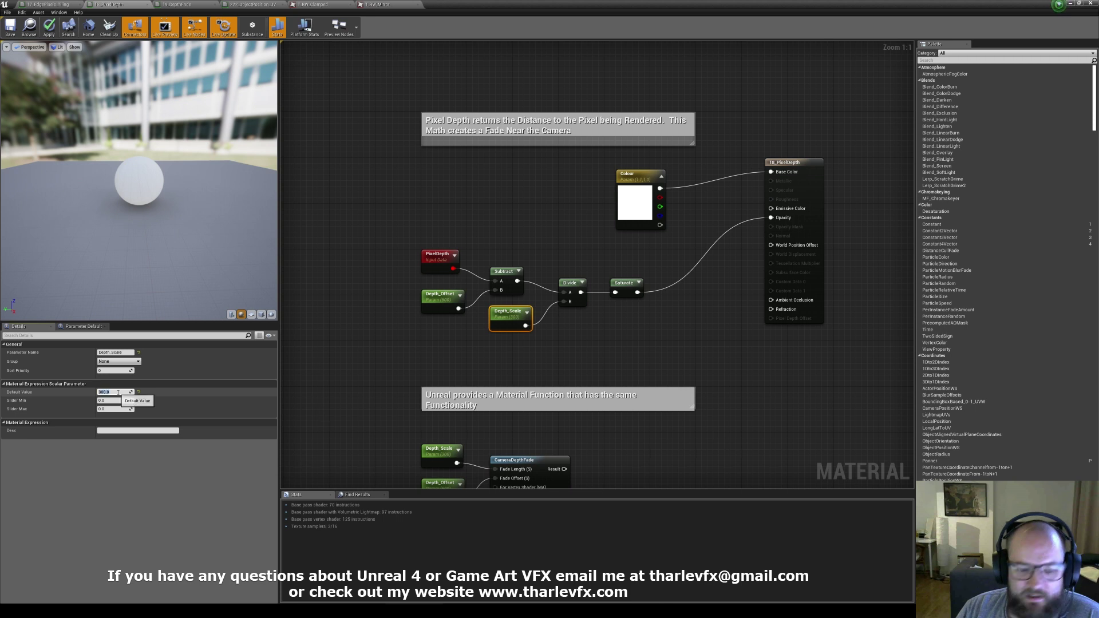
{"action": "type", "text": "500"}
{"action": "key", "text": "Return"}
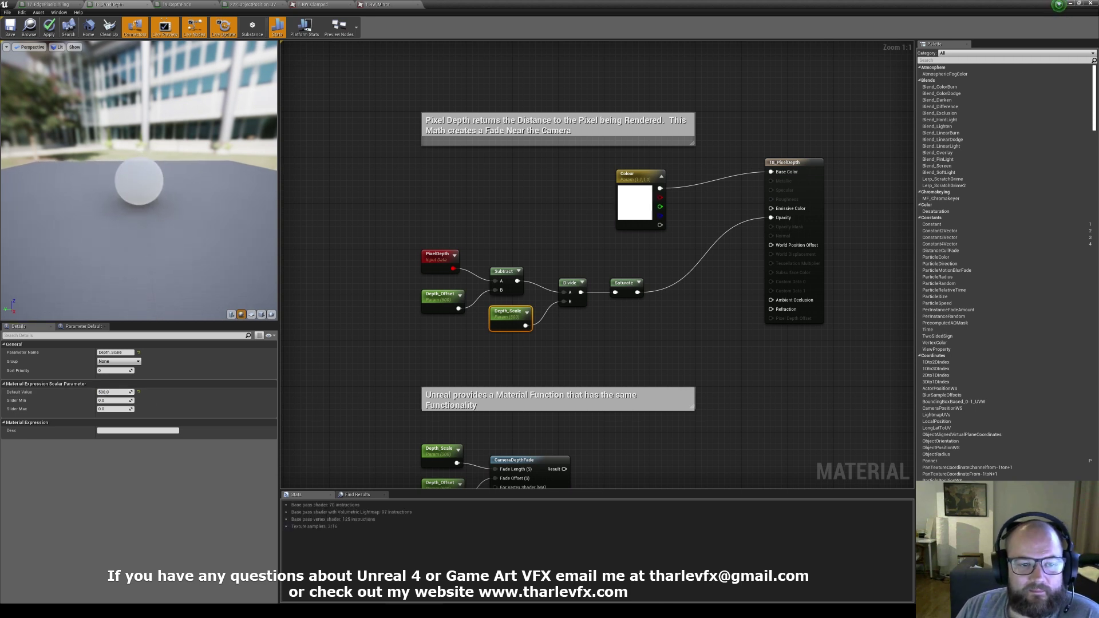
{"action": "mouse_move", "coordinate": [139, 201]}
{"action": "right_mouse_down"}
{"action": "mouse_move", "coordinate": [140, 246]}
{"action": "mouse_move", "coordinate": [139, 186]}
{"action": "right_mouse_up"}
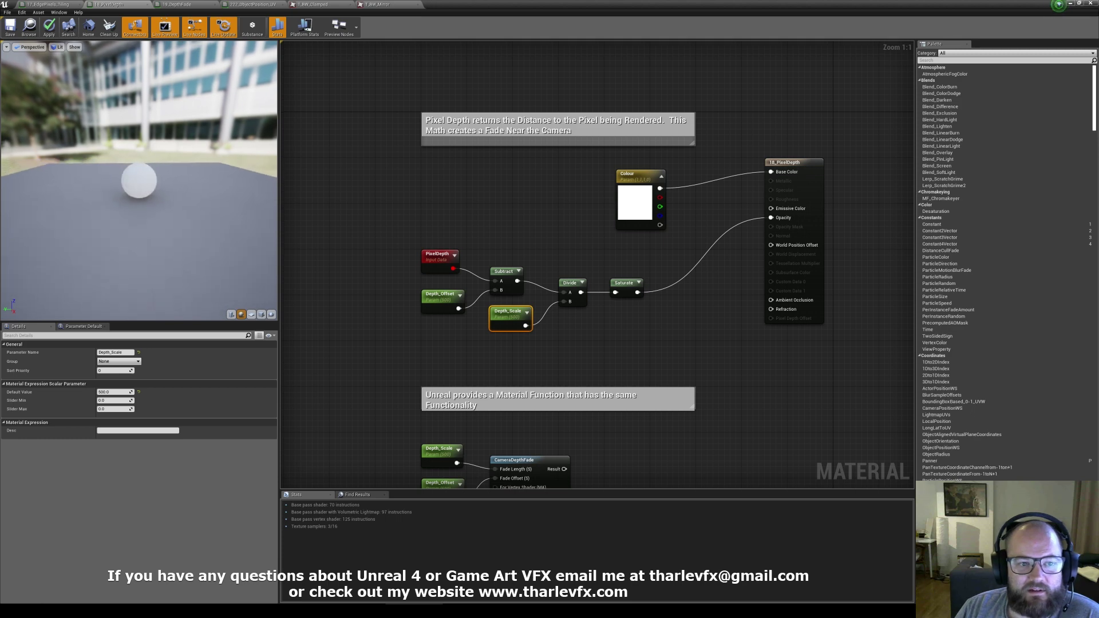
{"action": "mouse_move", "coordinate": [244, 218]}
{"action": "right_mouse_down"}
{"action": "mouse_move", "coordinate": [244, 252]}
{"action": "mouse_move", "coordinate": [244, 217]}
{"action": "right_mouse_up"}
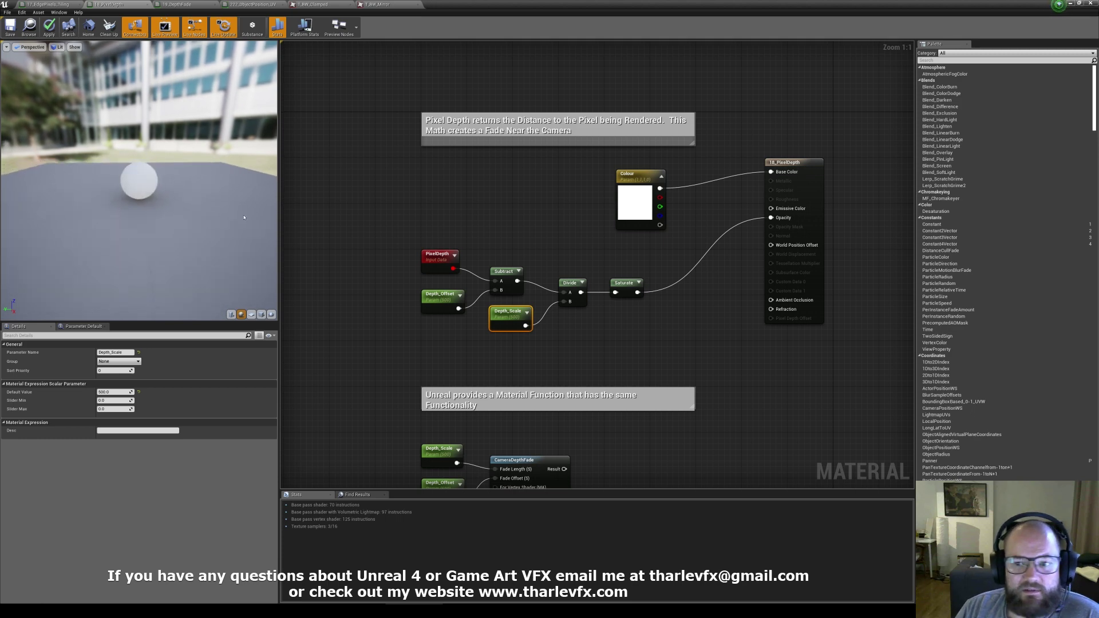
Step: Connect the Result output of the CameraDepthFade function to the Opacity input of the 18_PixelDepth material
{"action": "left_click", "coordinate": [407, 208]}
{"action": "right_click_drag", "start_coordinate": [641, 450], "coordinate": [621, 372]}
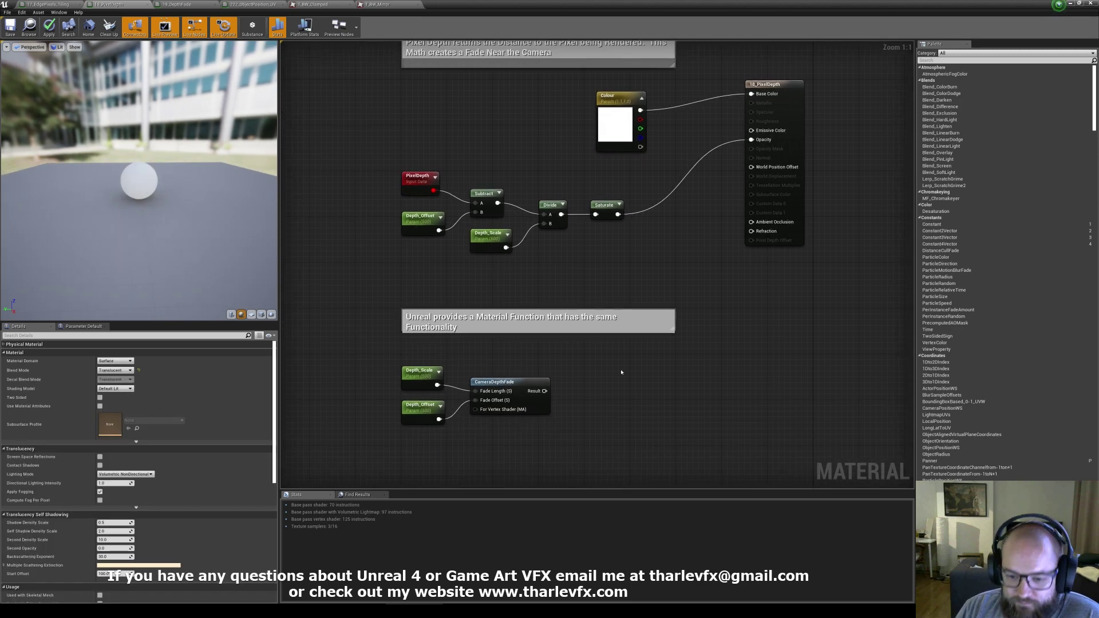
{"action": "left_click_drag", "start_coordinate": [473, 367], "coordinate": [401, 430]}
{"action": "left_click_drag", "start_coordinate": [544, 391], "coordinate": [751, 139]}
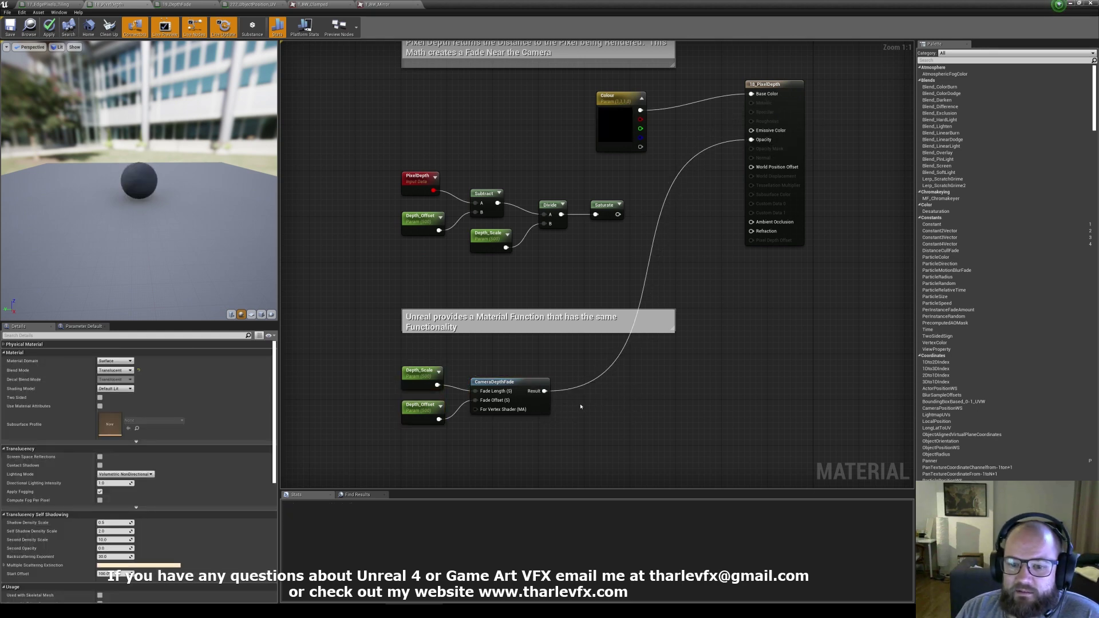
Step: Open the CameraDepthFade material function and examine its PixelDepth, Subtract and Divide chain through to the output result
{"action": "left_click", "coordinate": [522, 400]}
{"action": "right_click_drag", "start_coordinate": [521, 441], "coordinate": [523, 405]}
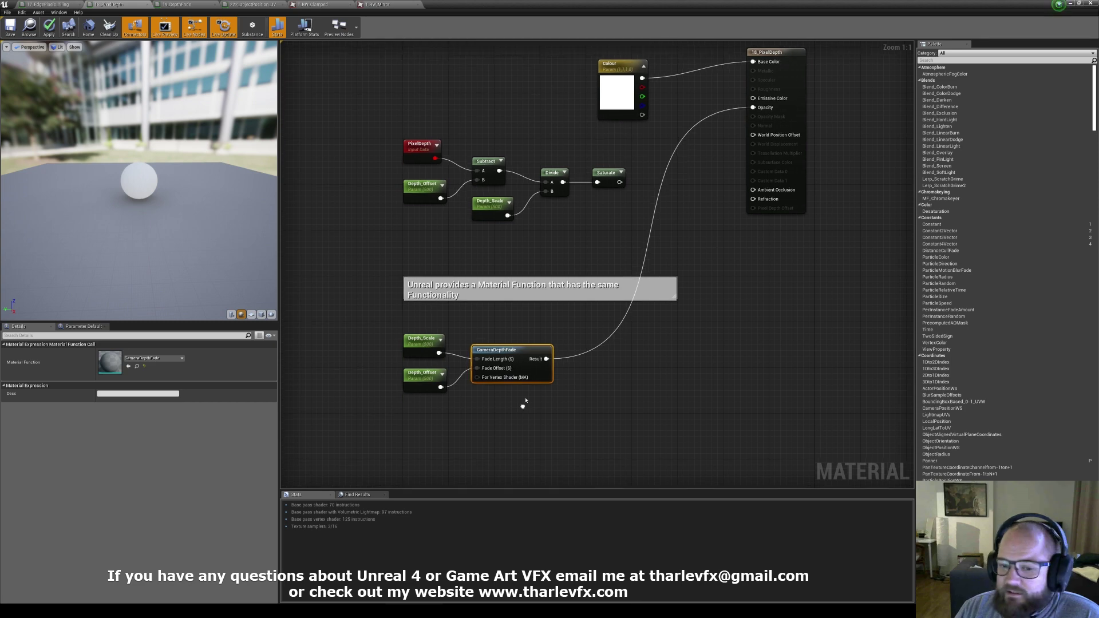
{"action": "double_click", "coordinate": [512, 361]}
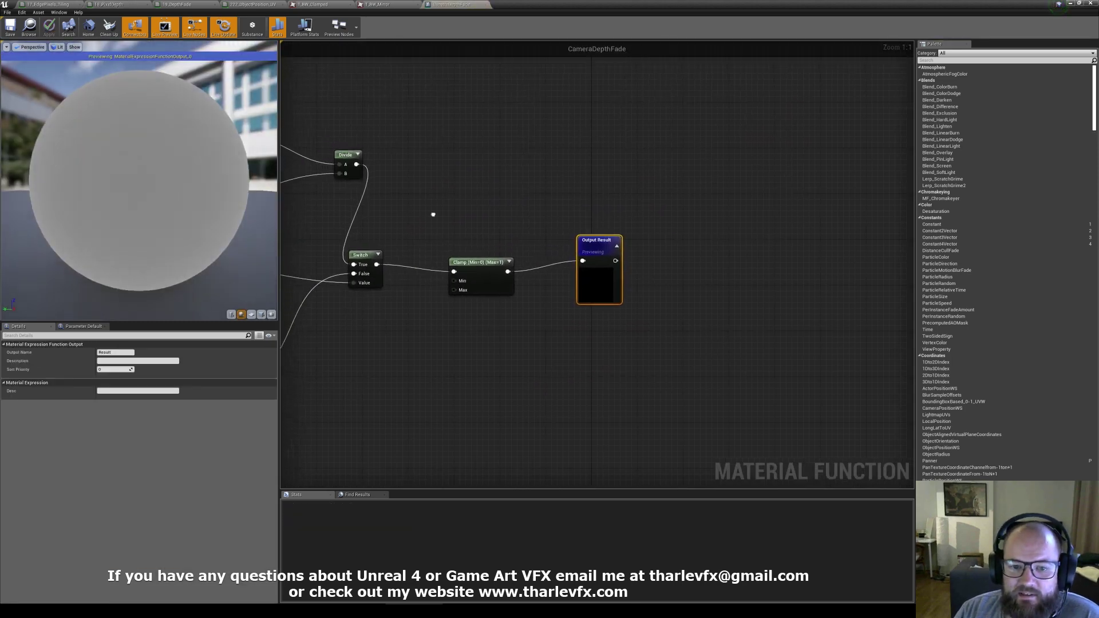
{"action": "scroll", "coordinate": [623, 310], "scroll_direction": "down", "scroll_amount": 3}
{"action": "scroll", "coordinate": [575, 326], "scroll_direction": "up", "scroll_amount": 2}
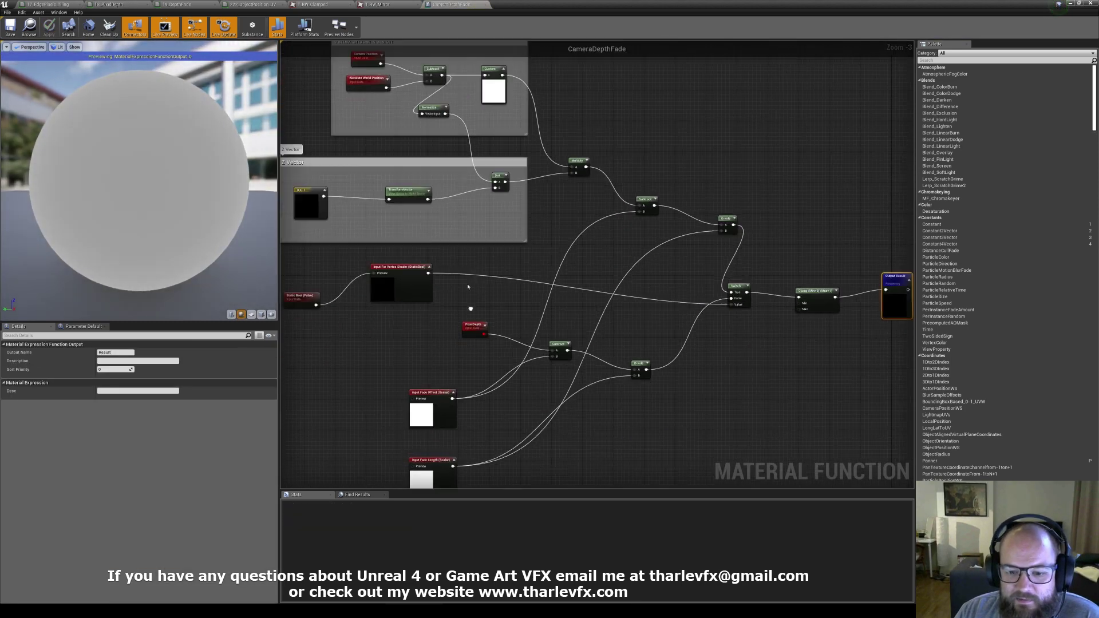
{"action": "left_click", "coordinate": [472, 314]}
{"action": "scroll", "coordinate": [605, 330], "scroll_direction": "up", "scroll_amount": 1}
{"action": "left_click", "coordinate": [599, 334]}
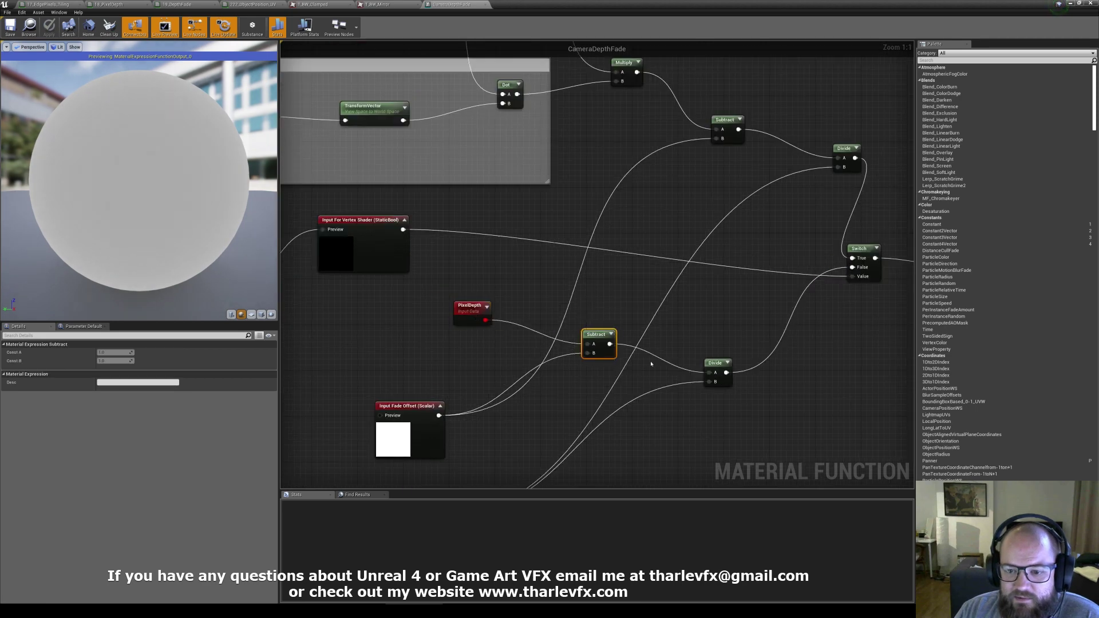
{"action": "right_click_drag", "start_coordinate": [742, 352], "coordinate": [677, 331]}
{"action": "right_click_drag", "start_coordinate": [625, 249], "coordinate": [621, 378]}
{"action": "scroll", "coordinate": [619, 376], "scroll_direction": "down", "scroll_amount": 2}
{"action": "right_click_drag", "start_coordinate": [494, 309], "coordinate": [201, 200]}
{"action": "left_click", "coordinate": [623, 103]}
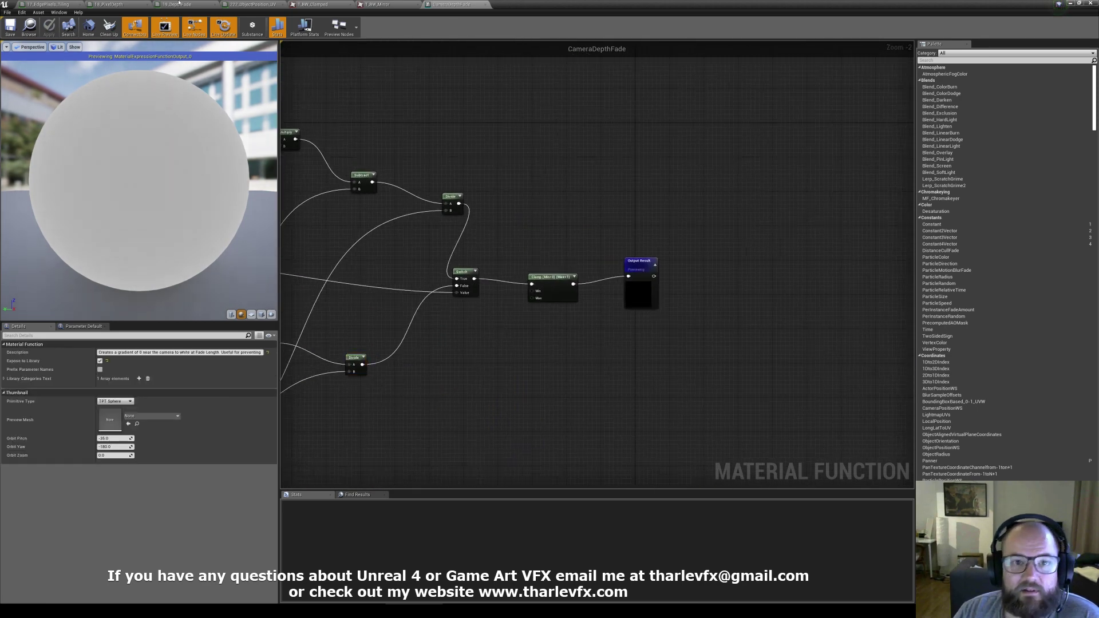
Step: Close the CameraDepthFade, T_BW_Mirror and T_BW_Clamped editors and return to the 18_PixelDepth material graph
{"action": "middle_click", "coordinate": [447, 2]}
{"action": "middle_click", "coordinate": [399, 4]}
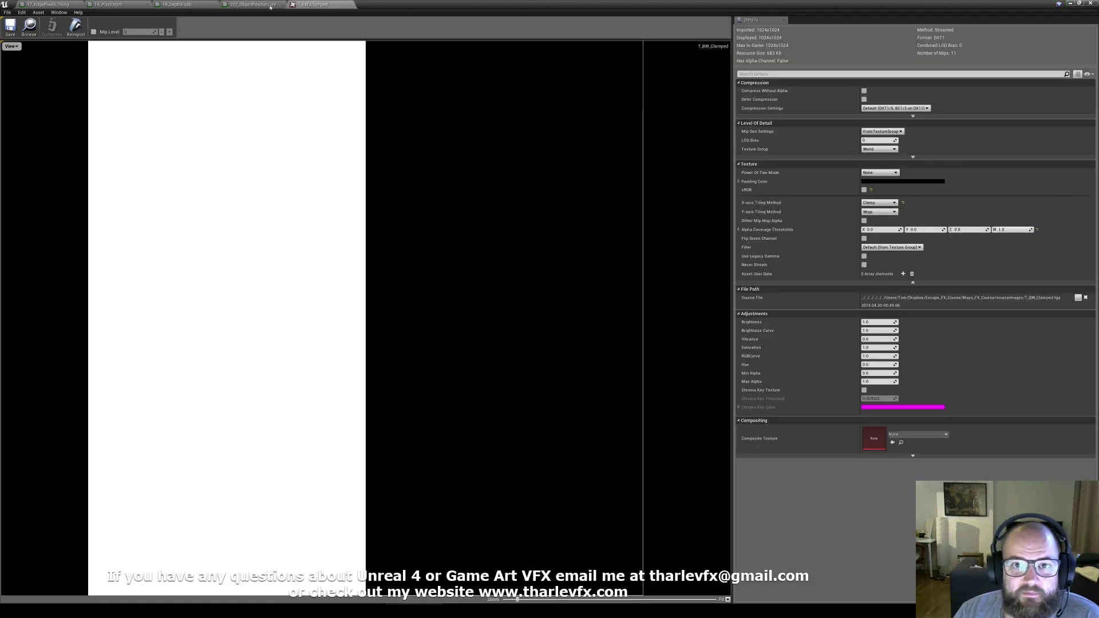
{"action": "middle_click", "coordinate": [318, 4]}
{"action": "left_click", "coordinate": [178, 4]}
{"action": "left_click", "coordinate": [113, 5]}
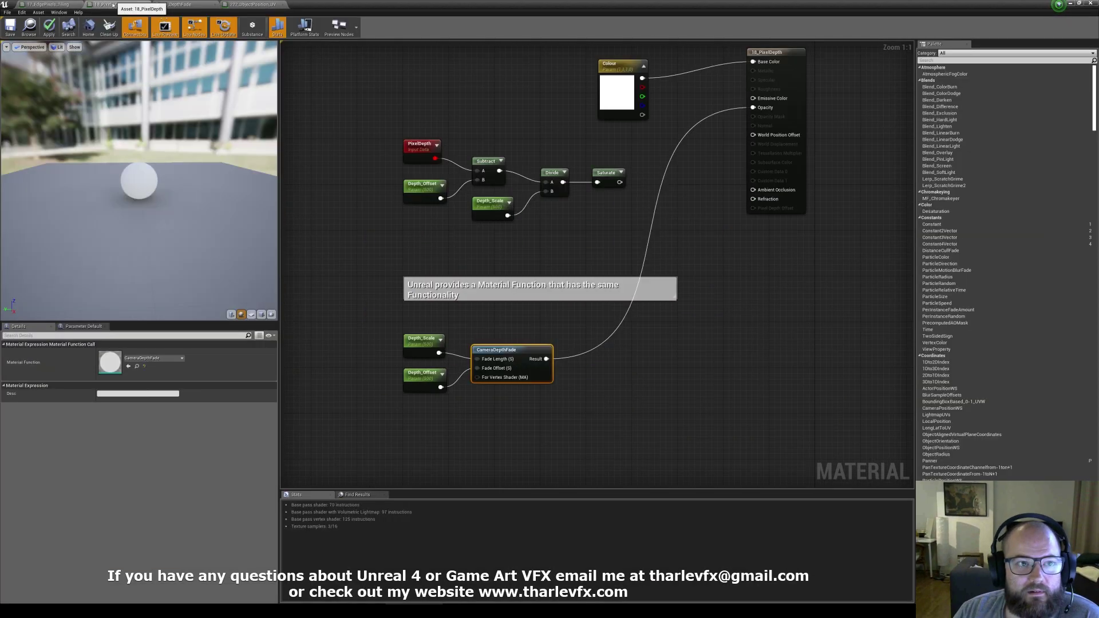
{"action": "left_click", "coordinate": [572, 261]}
{"action": "left_click", "coordinate": [536, 350]}
{"action": "left_click", "coordinate": [542, 333]}
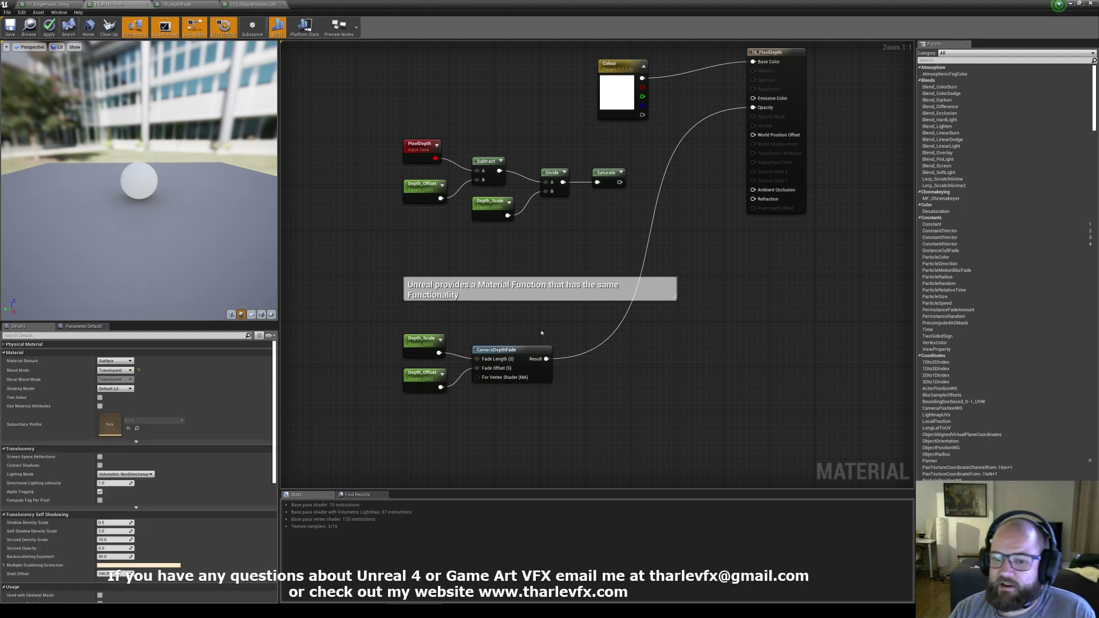
{"action": "left_click", "coordinate": [532, 367]}
{"action": "left_click", "coordinate": [511, 334]}
{"action": "left_click", "coordinate": [424, 153]}
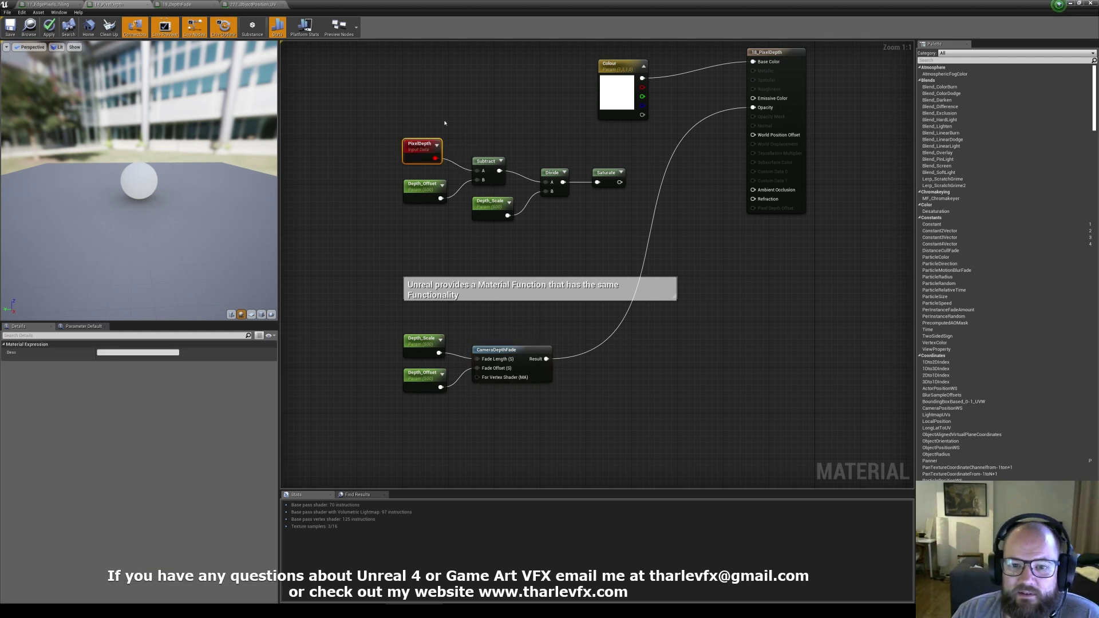
{"action": "left_click", "coordinate": [443, 119]}
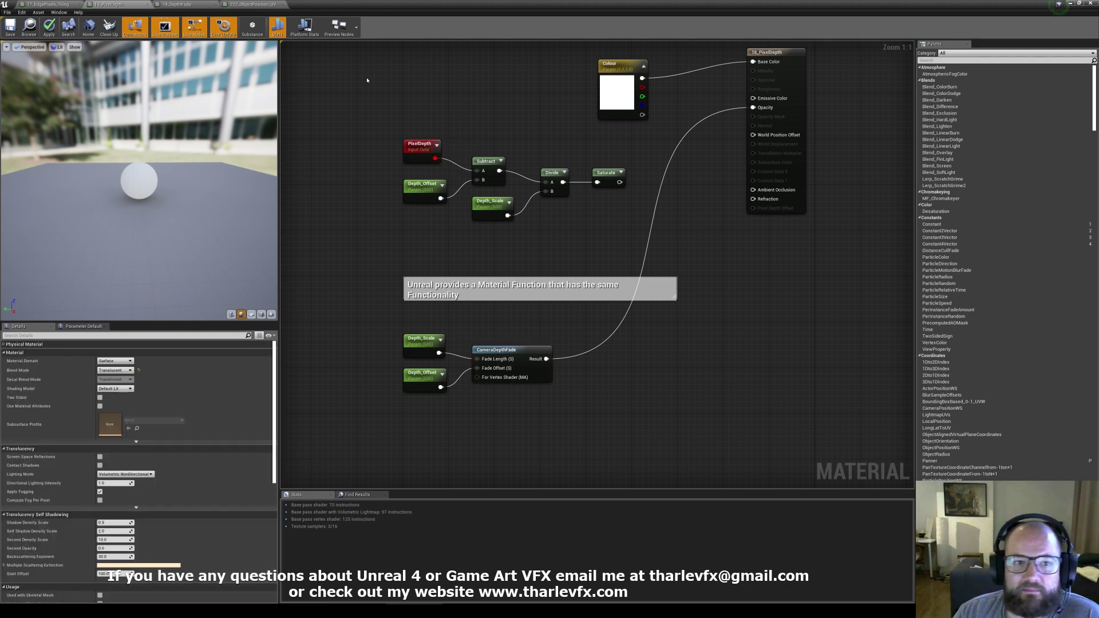
Step: Return to the level editor and move the camera towards and away from the 18_PixelDepth sphere to examine its opacity fade
{"action": "left_click", "coordinate": [1071, 5]}
{"action": "left_click", "coordinate": [745, 473]}
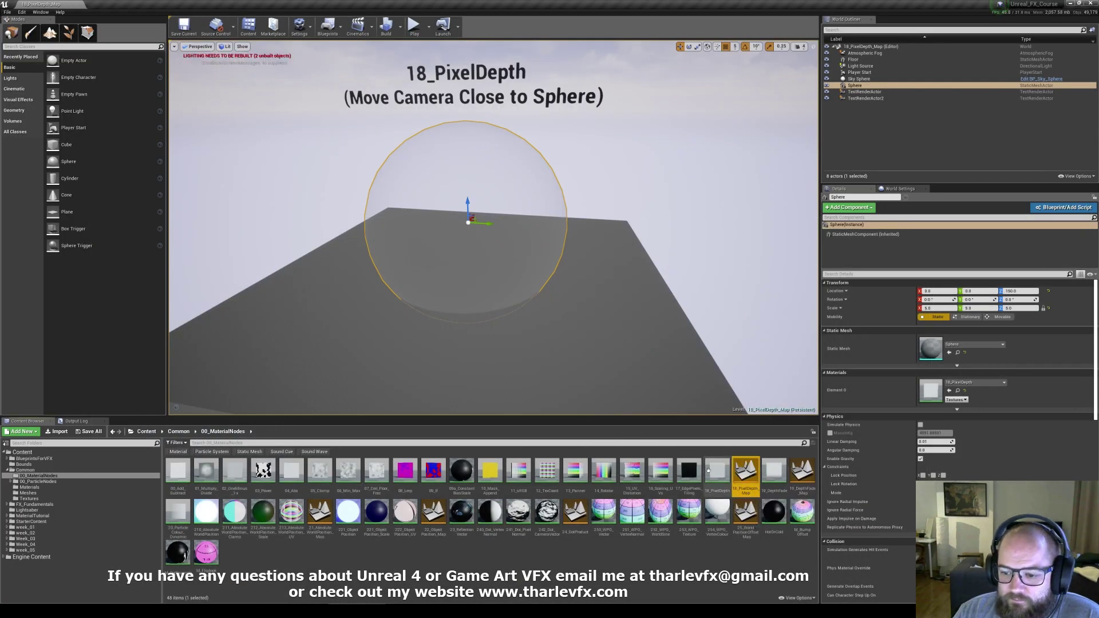
{"action": "right_click_drag", "start_coordinate": [539, 259], "coordinate": [520, 278]}
{"action": "key", "text": "Escape"}
{"action": "key", "text": "s"}
{"action": "key", "text": "w"}
{"action": "key", "text": "s"}
{"action": "left_click", "coordinate": [454, 204]}
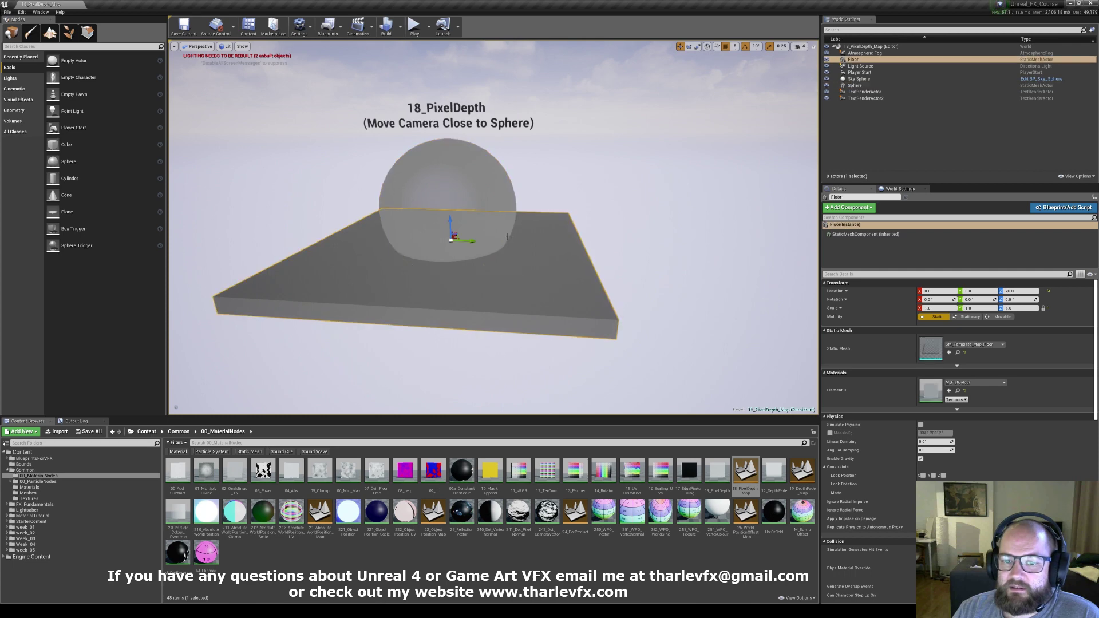
Step: Open the 19_DepthFade_Map level and move the sphere relative to the floor to demonstrate the fade where they intersect
{"action": "double_click", "coordinate": [802, 472]}
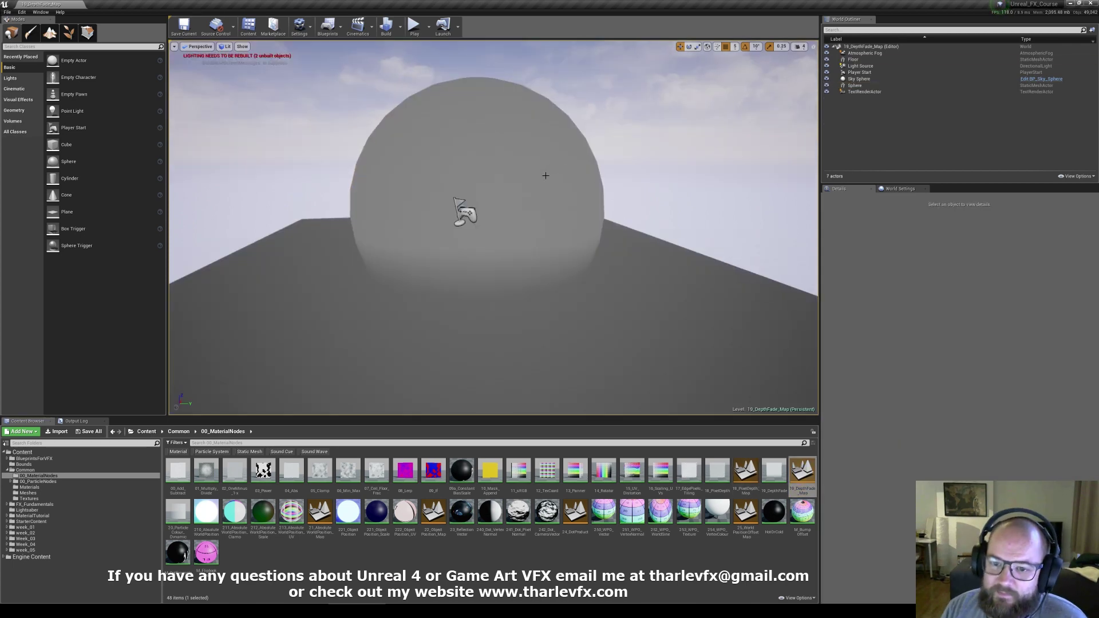
{"action": "right_click_drag", "start_coordinate": [546, 246], "coordinate": [546, 247]}
{"action": "left_click", "coordinate": [519, 171]}
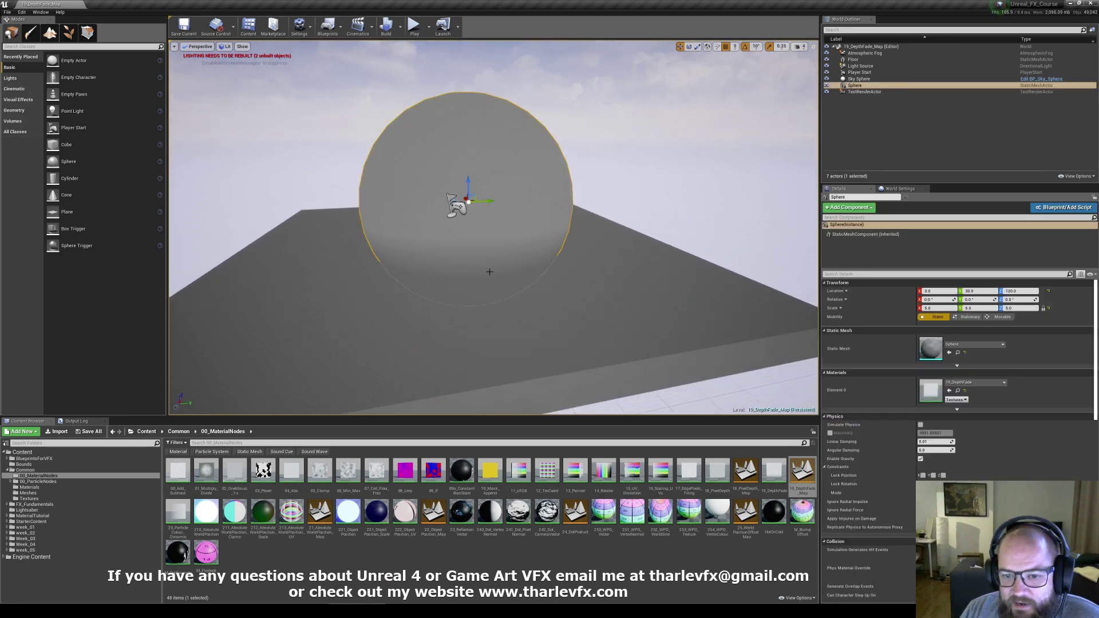
{"action": "key", "text": "Escape"}
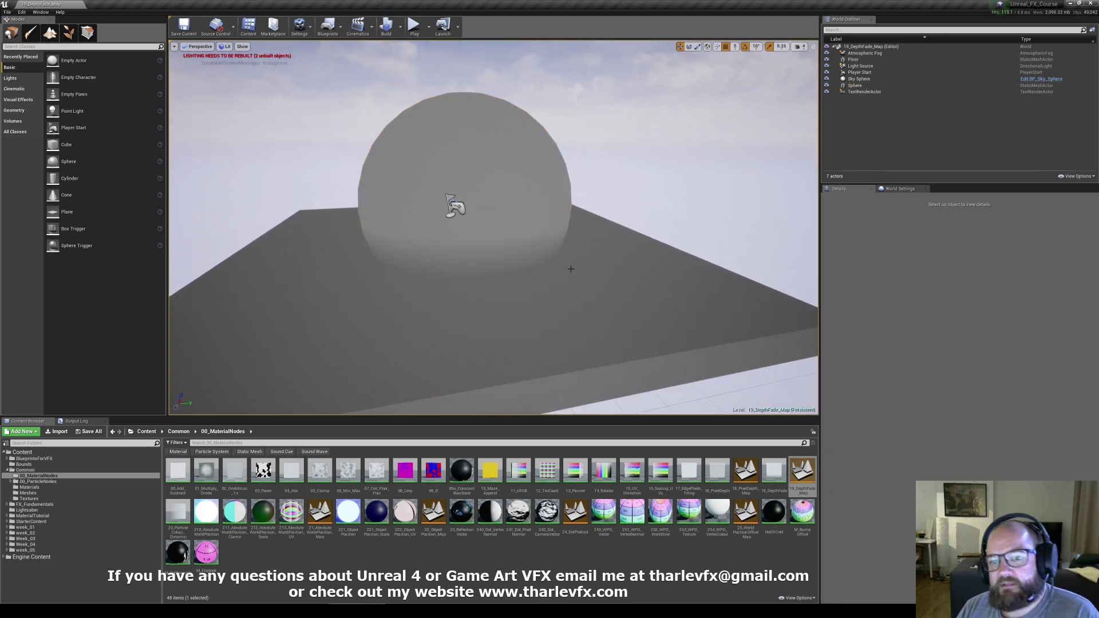
{"action": "left_click", "coordinate": [477, 160]}
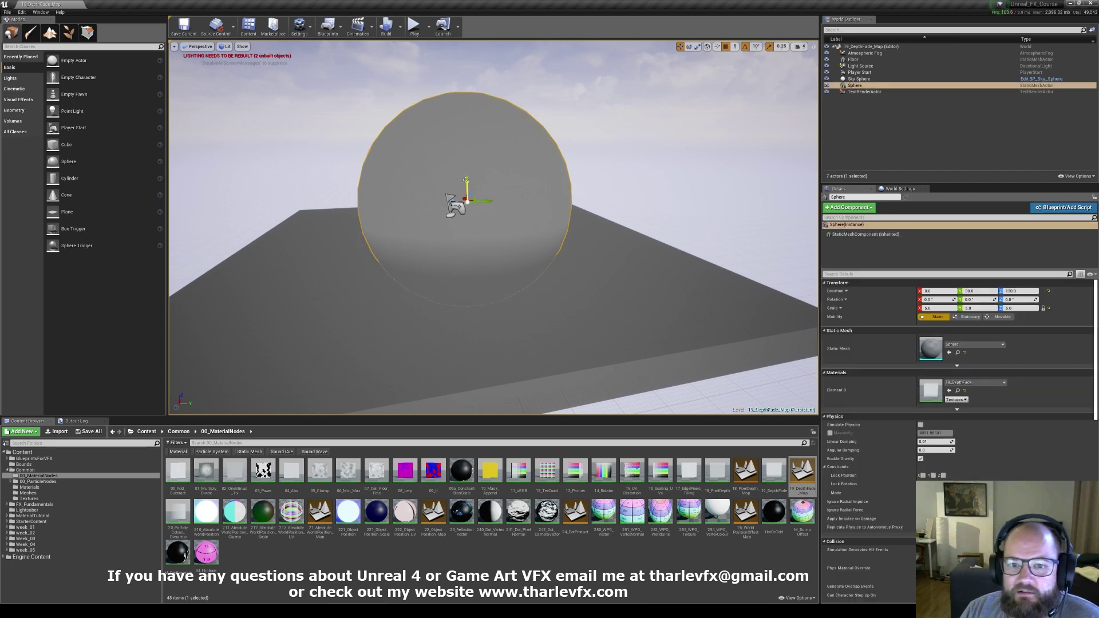
{"action": "left_click_drag", "start_coordinate": [466, 181], "coordinate": [485, 197]}
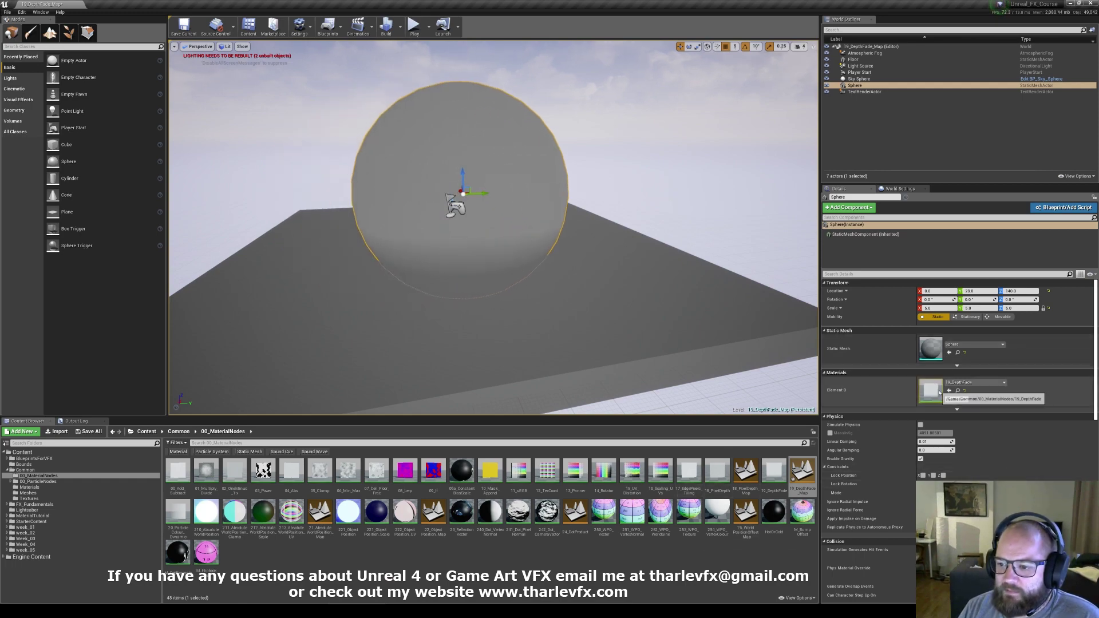
Step: Open the sphere's 19_DepthFade material and examine the Scene Depth and PixelDepth nodes of the manually built version
{"action": "double_click", "coordinate": [932, 392]}
{"action": "right_click_drag", "start_coordinate": [365, 376], "coordinate": [429, 230]}
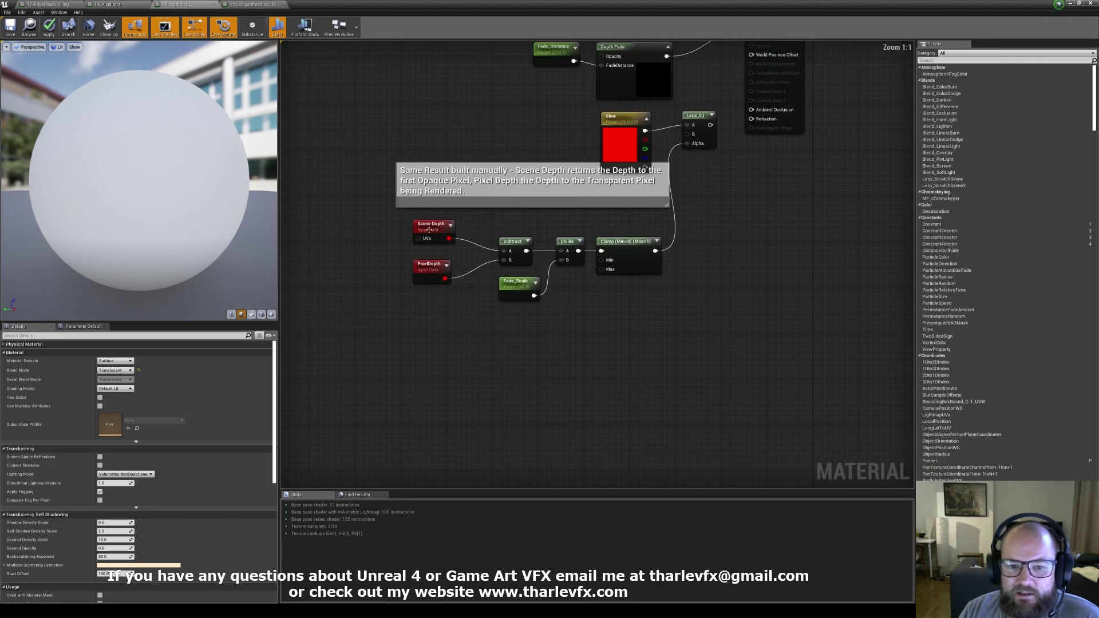
{"action": "left_click", "coordinate": [433, 273]}
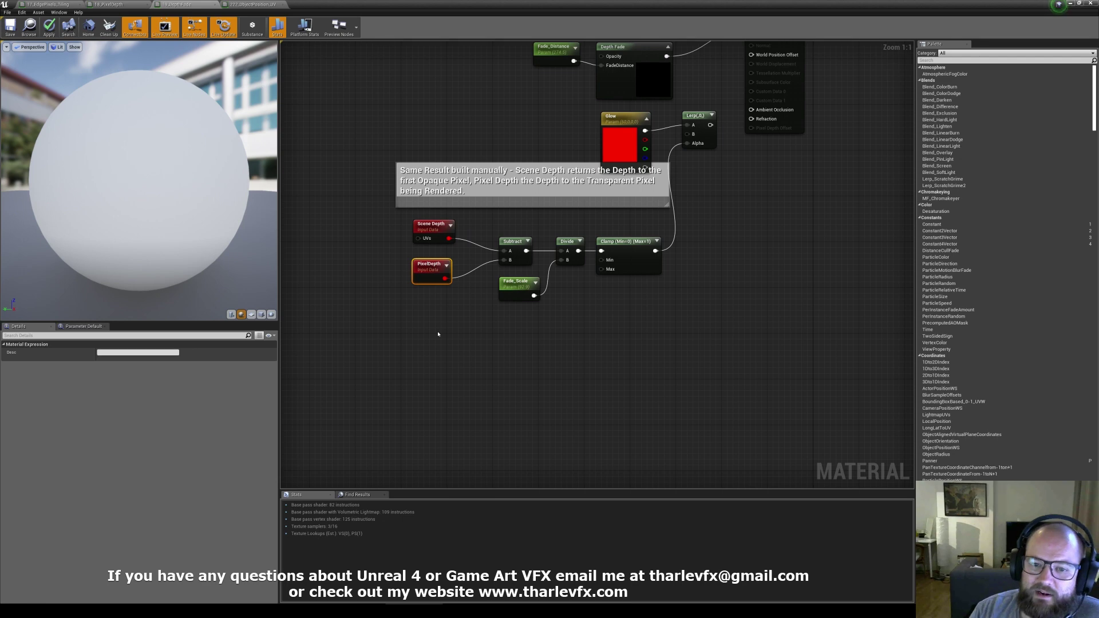
{"action": "left_click", "coordinate": [427, 227]}
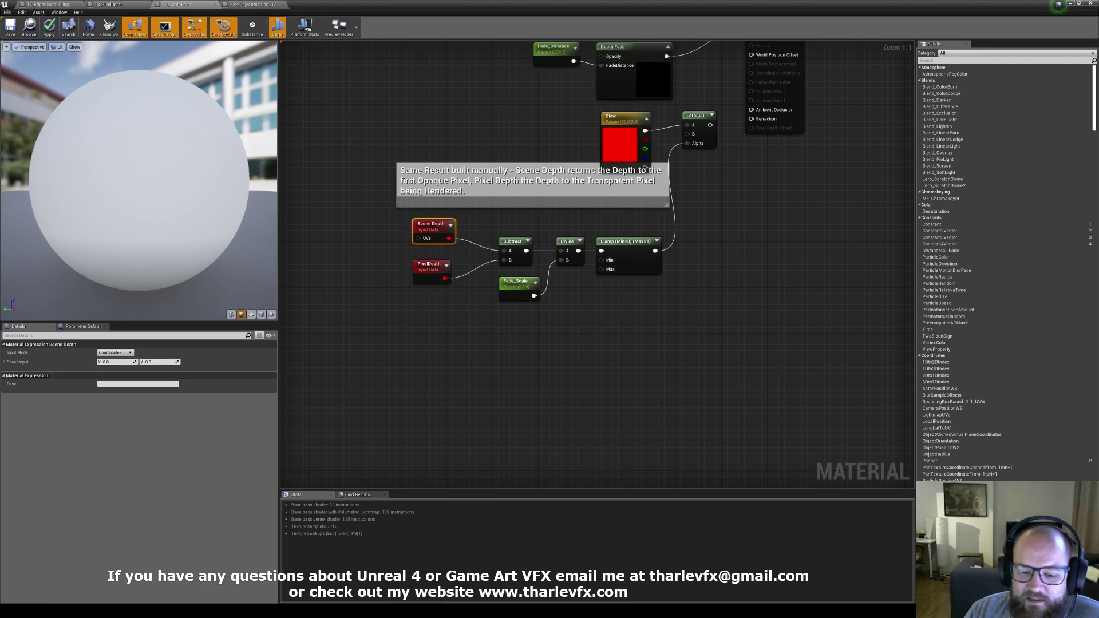
Step: Switch to the browser, view the forest and V-Ray ZDepth render examples, and return to the 19_DepthFade material graph
{"action": "key", "text": "alt+Tab"}
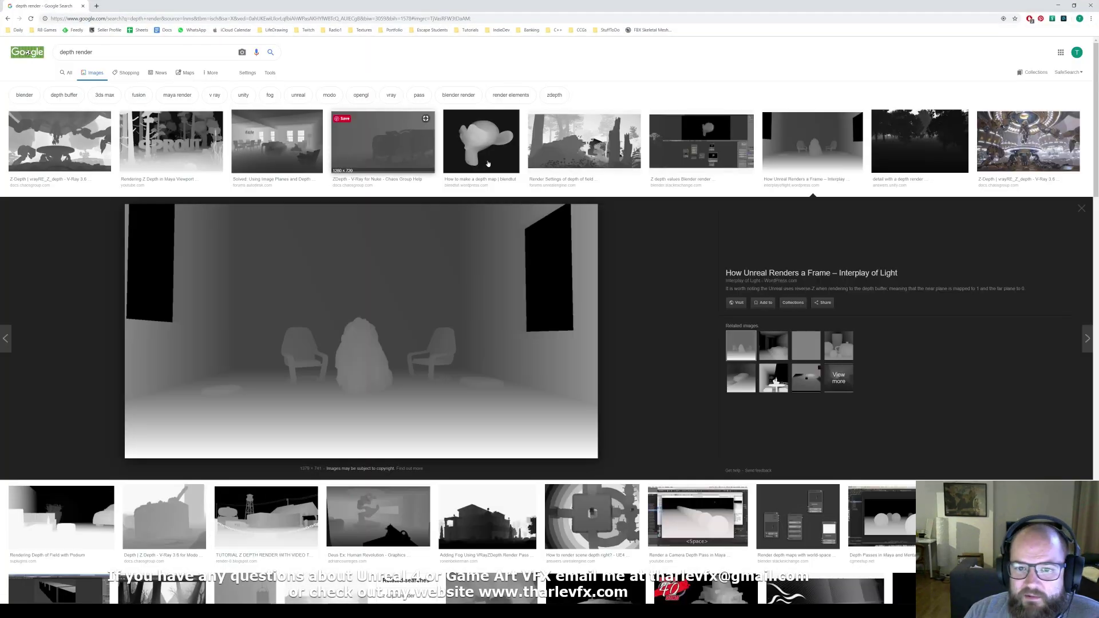
{"action": "left_click", "coordinate": [575, 155]}
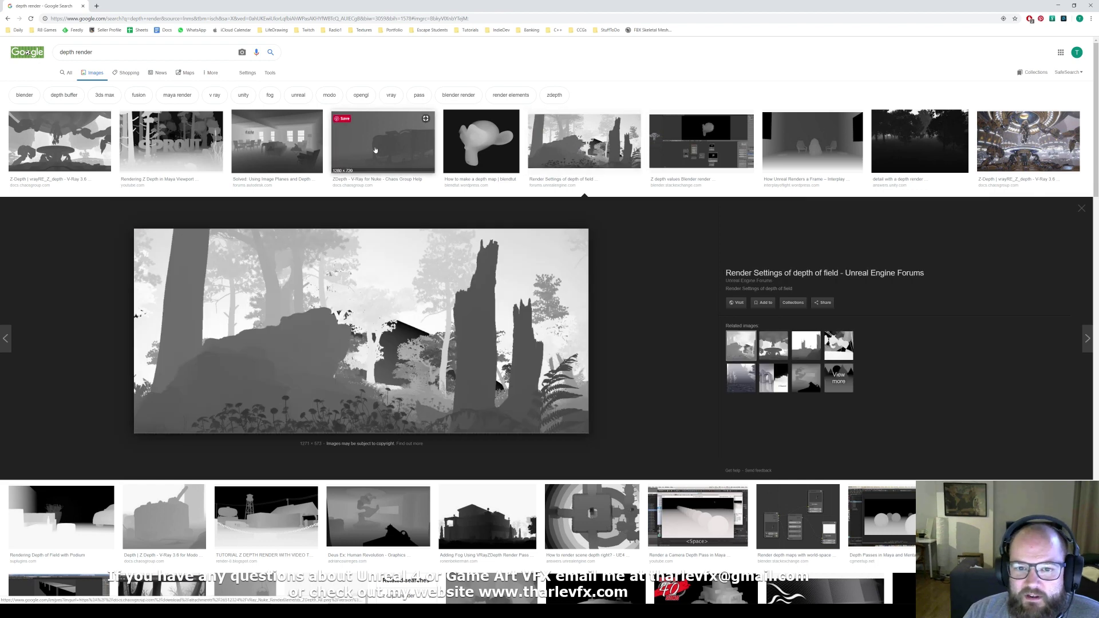
{"action": "left_click", "coordinate": [376, 147]}
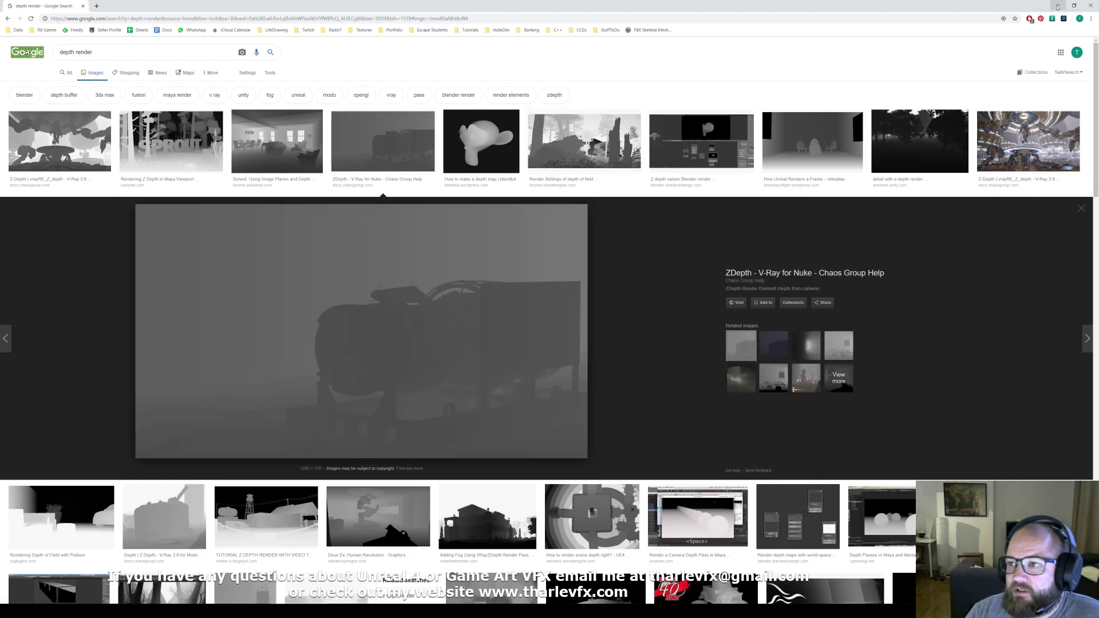
{"action": "key", "text": "alt+Tab"}
{"action": "right_click_drag", "start_coordinate": [441, 159], "coordinate": [429, 200]}
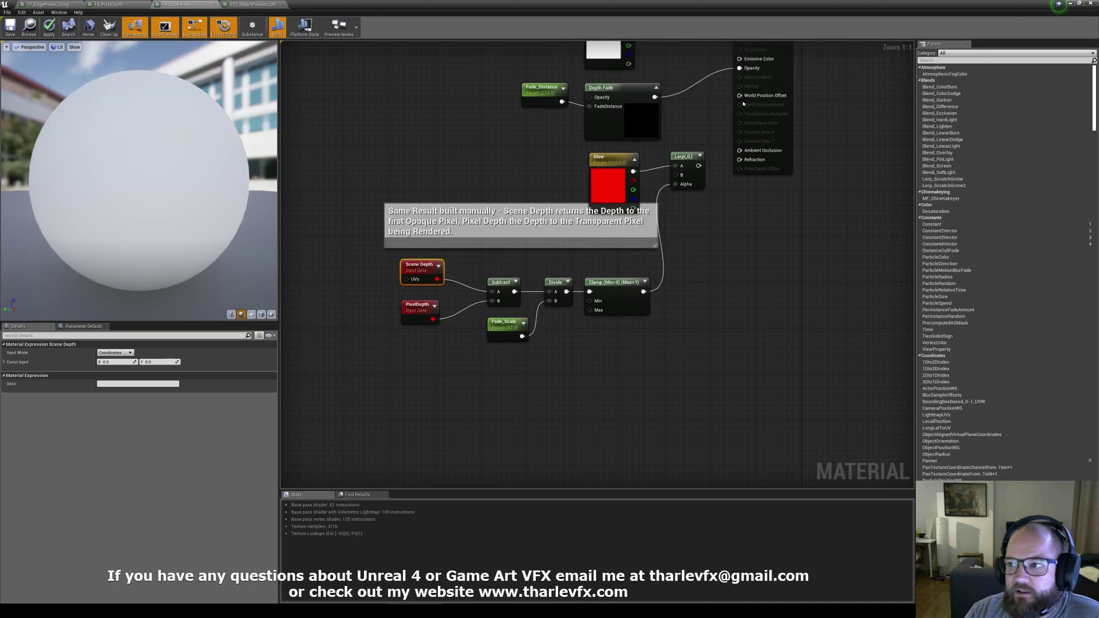
Step: Hide the sphere in the level and examine the floor in the viewport's Scene Depth buffer visualization
{"action": "left_click", "coordinate": [1070, 4]}
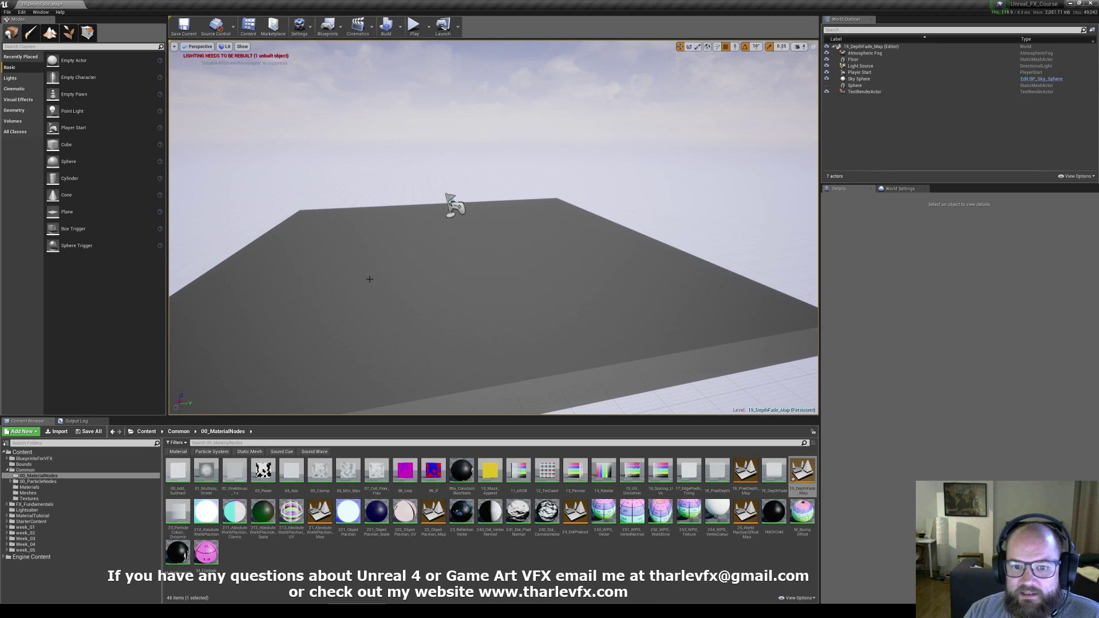
{"action": "left_click", "coordinate": [224, 46]}
{"action": "mouse_move", "coordinate": [252, 140]}
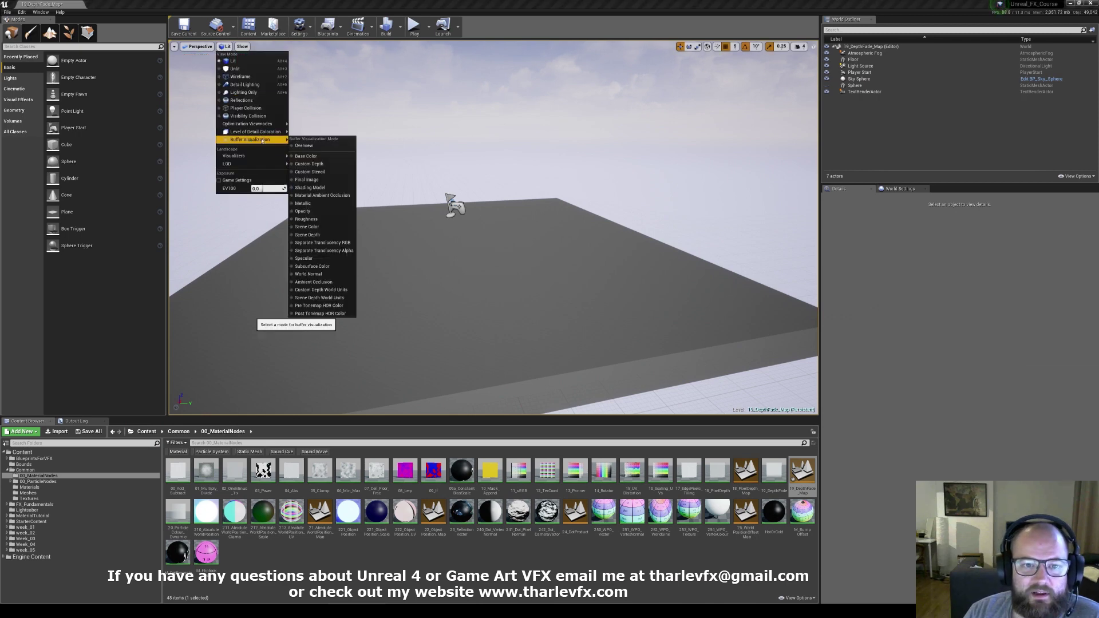
{"action": "left_click", "coordinate": [307, 235]}
{"action": "right_click_drag", "start_coordinate": [562, 231], "coordinate": [364, 233]}
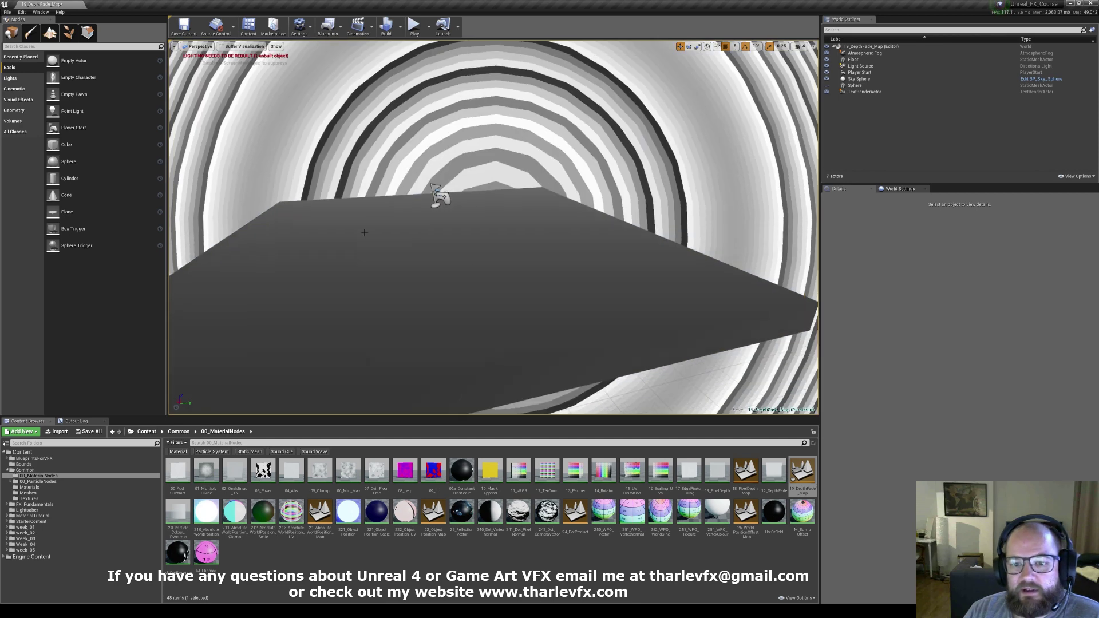
{"action": "right_click_drag", "start_coordinate": [493, 233], "coordinate": [473, 276]}
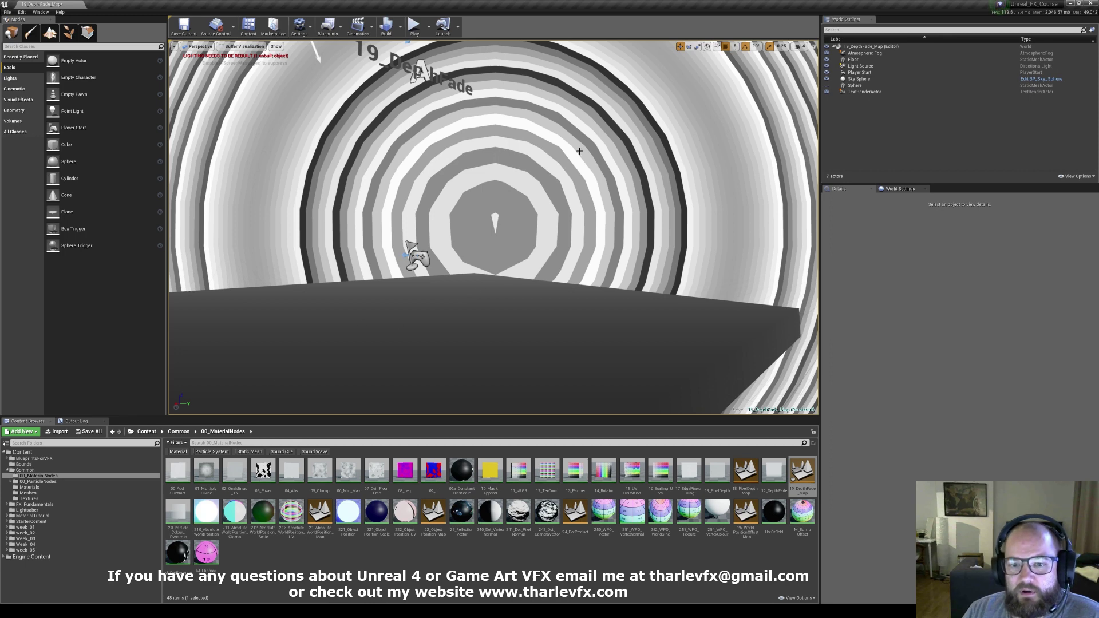
Step: Examine the Scene Depth shading of the floor and background from several distances and angles in the level
{"action": "left_click", "coordinate": [520, 149]}
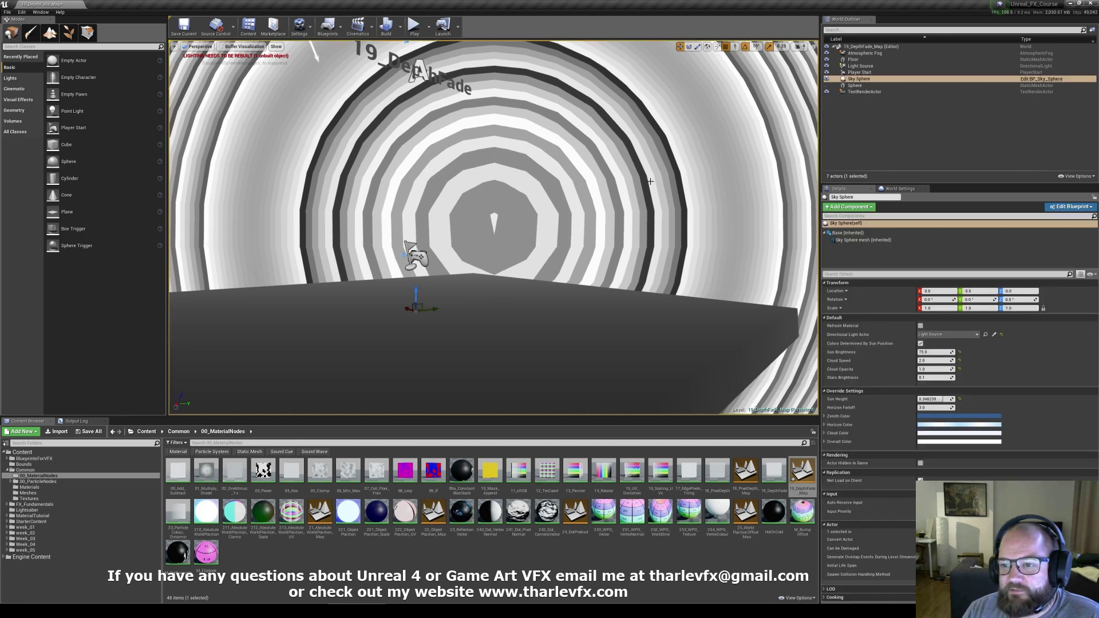
{"action": "right_click_drag", "start_coordinate": [493, 228], "coordinate": [583, 225]}
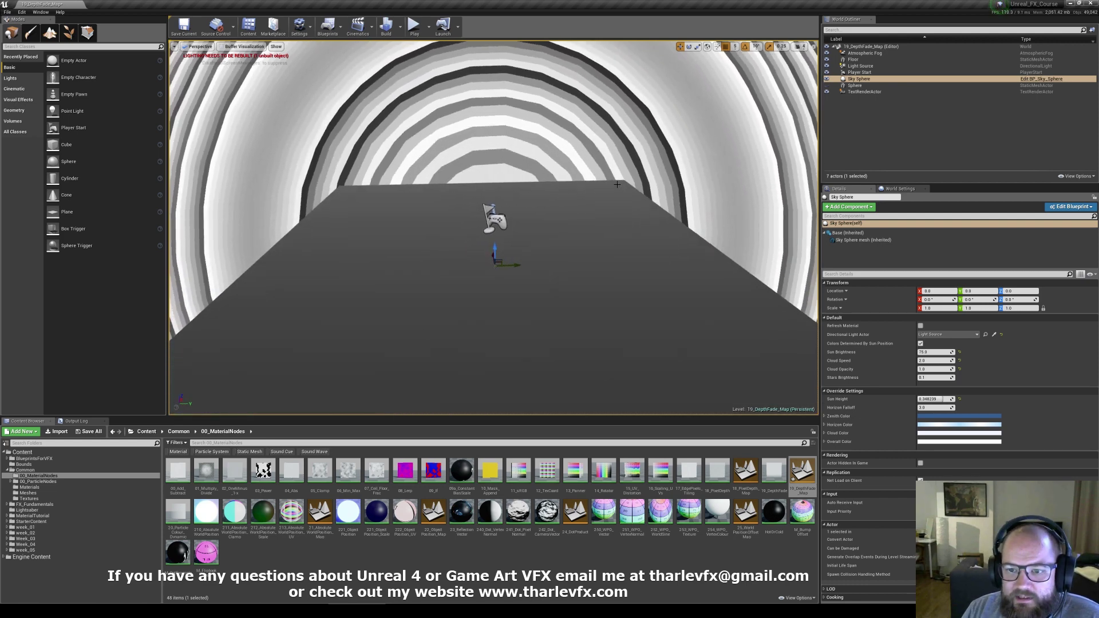
{"action": "right_click_drag", "start_coordinate": [617, 185], "coordinate": [566, 211]}
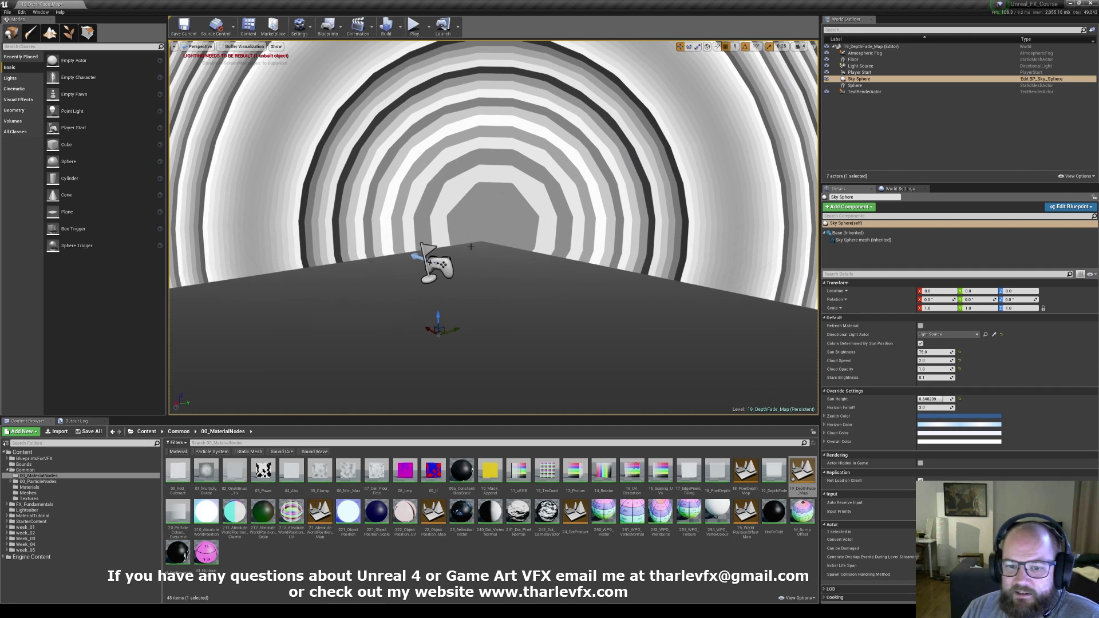
{"action": "right_click_drag", "start_coordinate": [485, 247], "coordinate": [448, 281]}
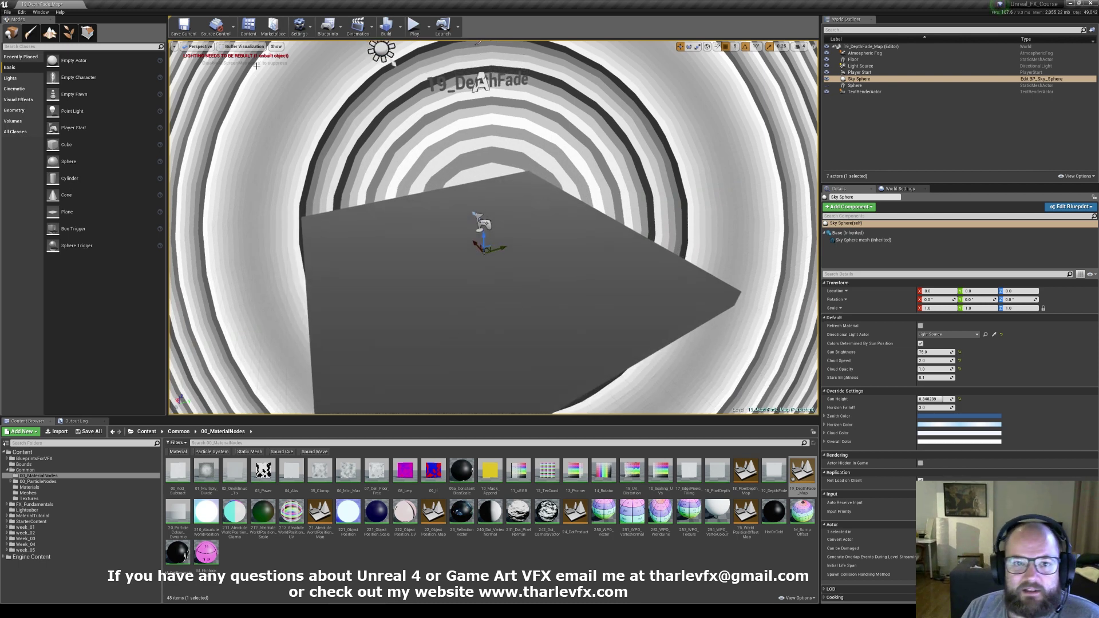
Step: Return the viewport to Lit shading and inspect the sphere's fade where it meets the floor
{"action": "left_click", "coordinate": [244, 46]}
{"action": "left_click", "coordinate": [201, 59]}
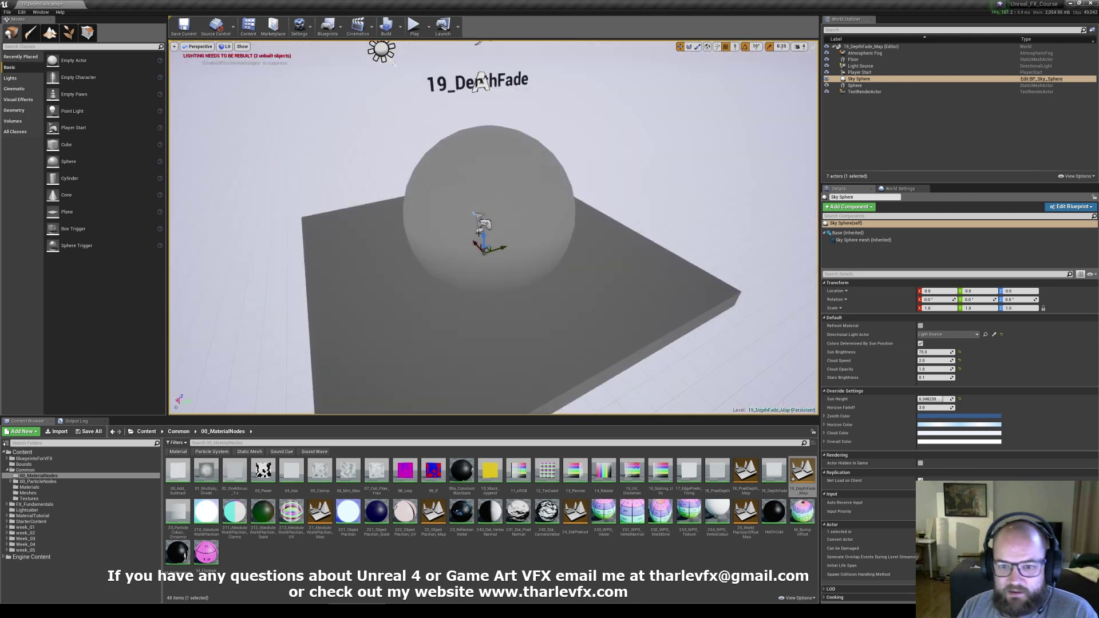
{"action": "left_click", "coordinate": [466, 216]}
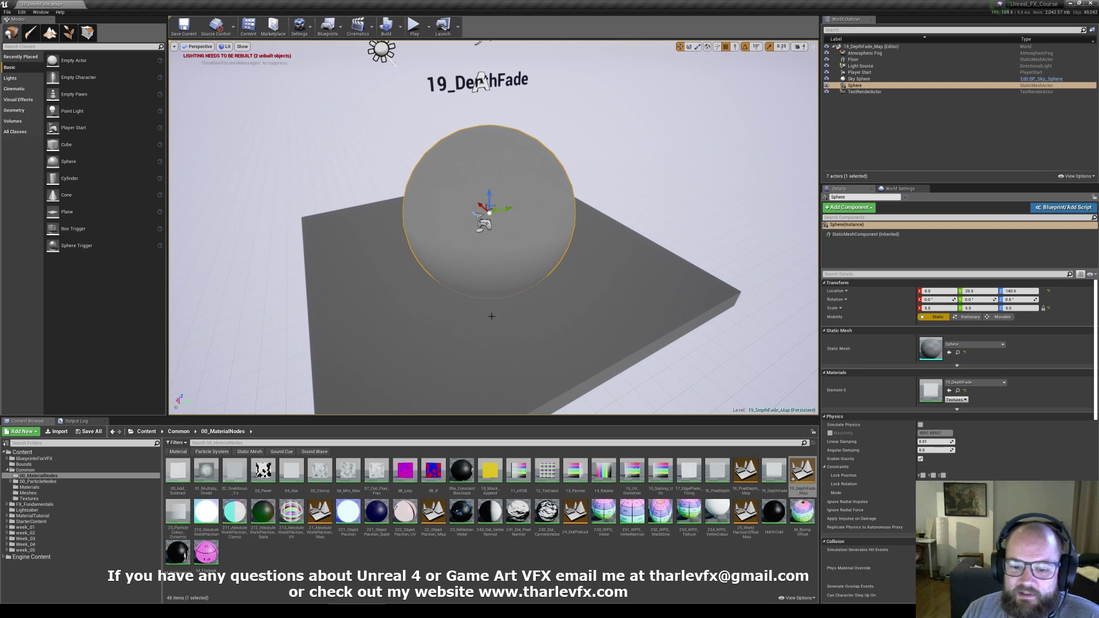
{"action": "right_click_drag", "start_coordinate": [493, 323], "coordinate": [500, 301]}
{"action": "key", "text": "Escape"}
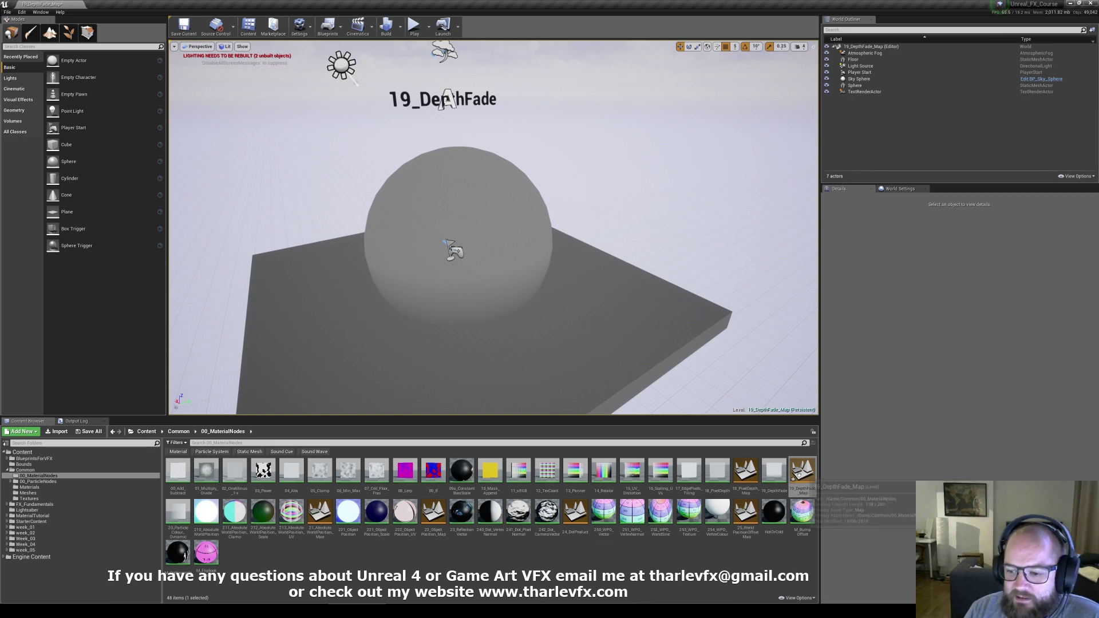
Step: Reopen the 19_DepthFade material and examine the Scene Depth and PixelDepth nodes feeding the Subtract node
{"action": "double_click", "coordinate": [774, 470]}
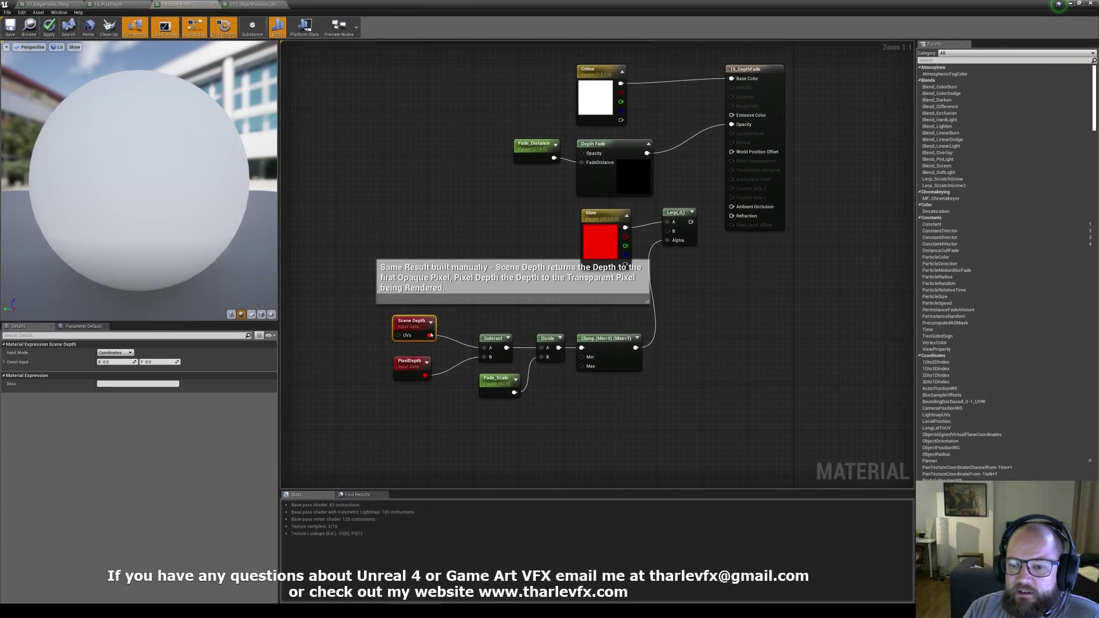
{"action": "left_click_drag", "start_coordinate": [744, 124], "coordinate": [684, 181]}
{"action": "left_click", "coordinate": [687, 112]}
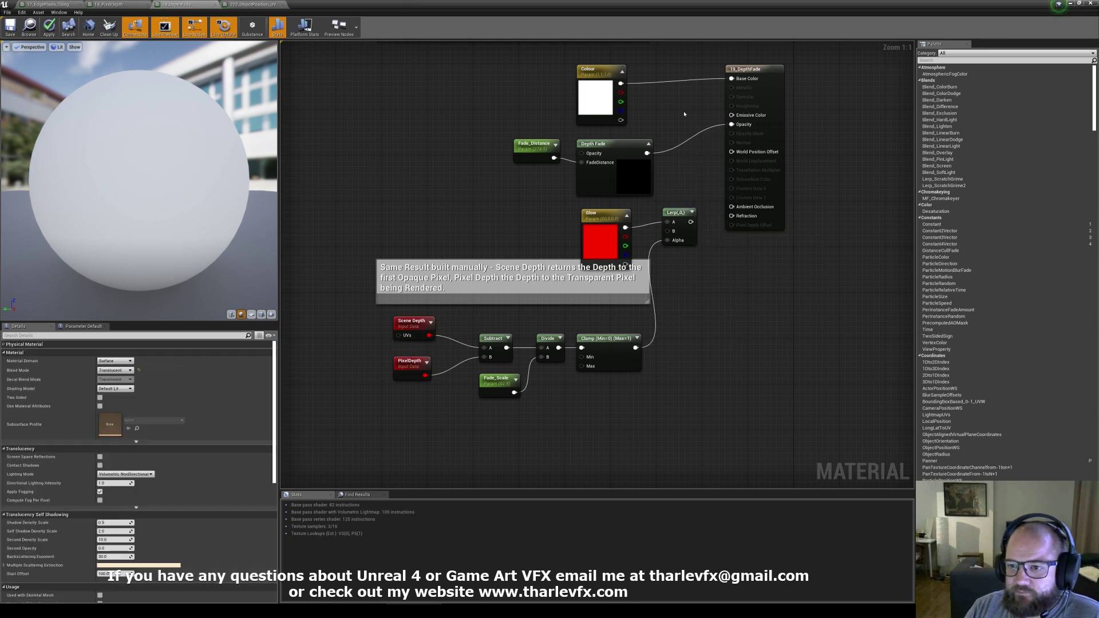
{"action": "right_click_drag", "start_coordinate": [692, 116], "coordinate": [676, 154]}
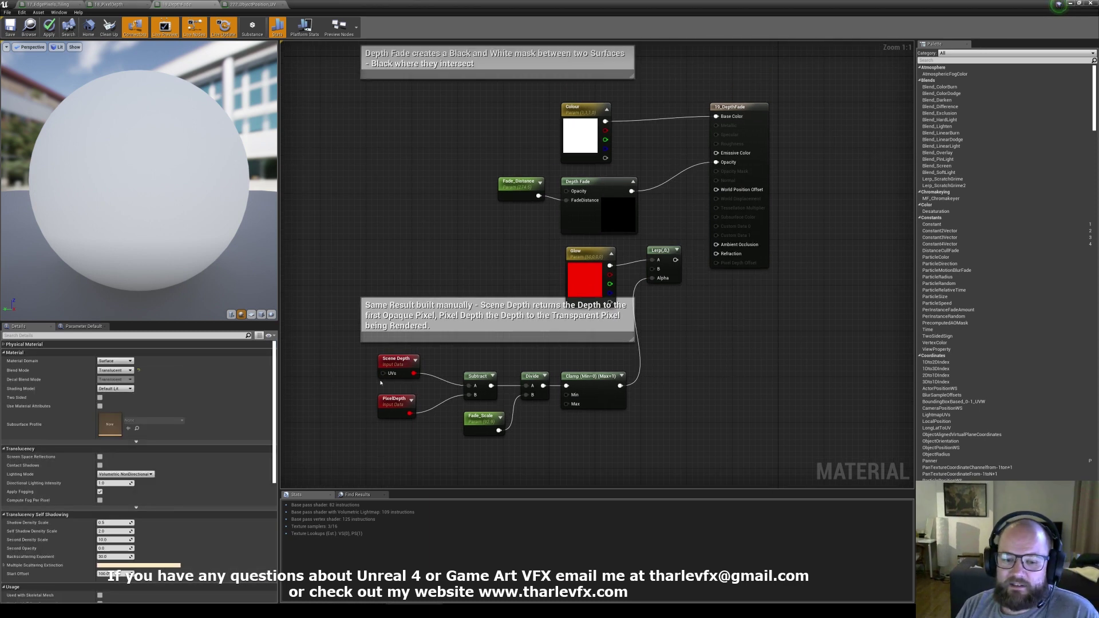
{"action": "left_click", "coordinate": [388, 366]}
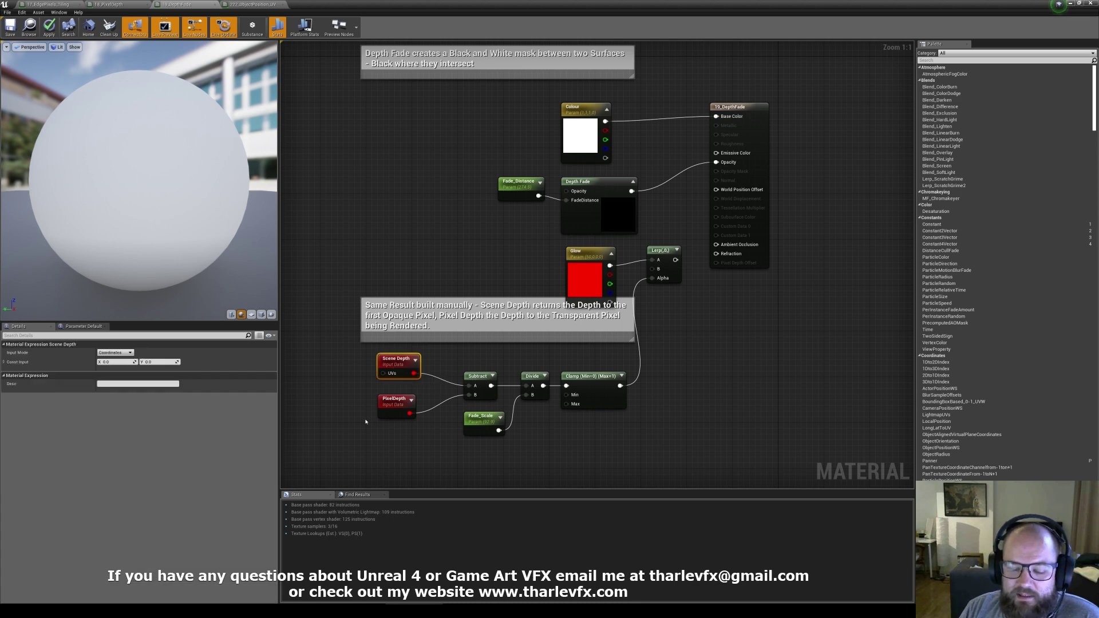
{"action": "left_click", "coordinate": [363, 361]}
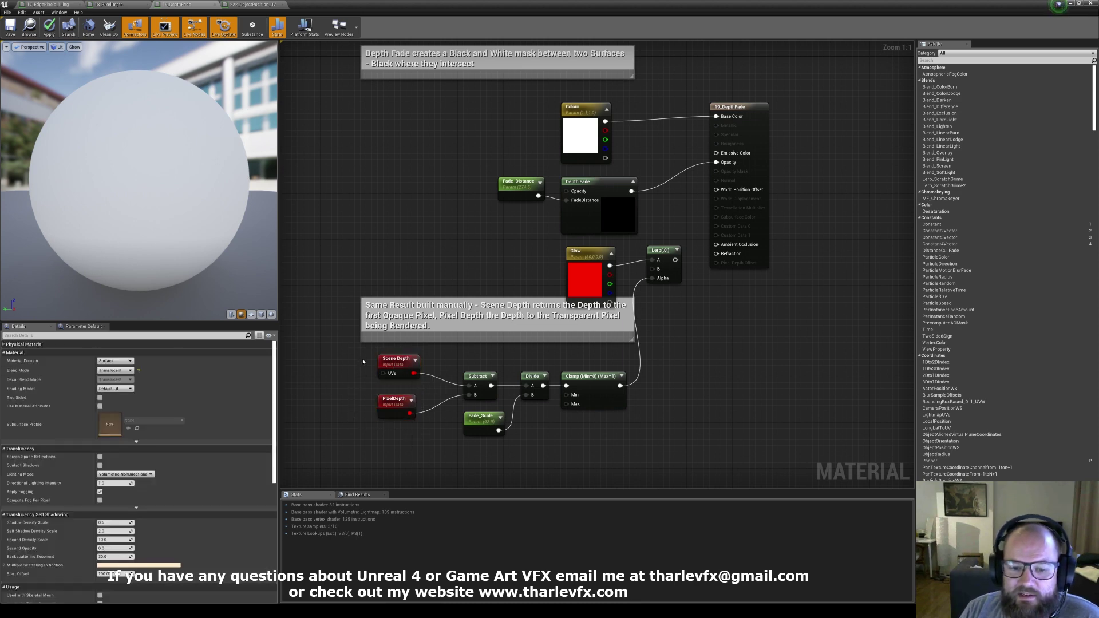
{"action": "left_click", "coordinate": [395, 360]}
{"action": "left_click", "coordinate": [394, 400]}
{"action": "left_click", "coordinate": [367, 378]}
{"action": "right_click_drag", "start_coordinate": [481, 416], "coordinate": [470, 440]}
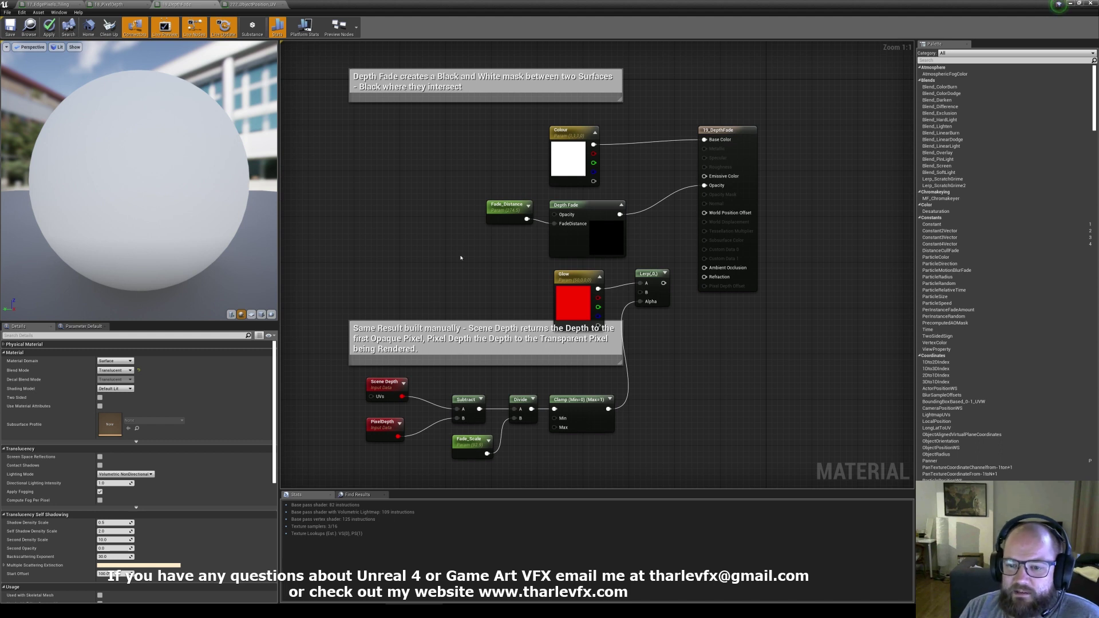
{"action": "right_click_drag", "start_coordinate": [461, 258], "coordinate": [454, 277]}
Step: Move the Fade_Distance parameter slightly away from the Depth Fade node and examine the settings of both nodes
{"action": "left_click", "coordinate": [573, 264]}
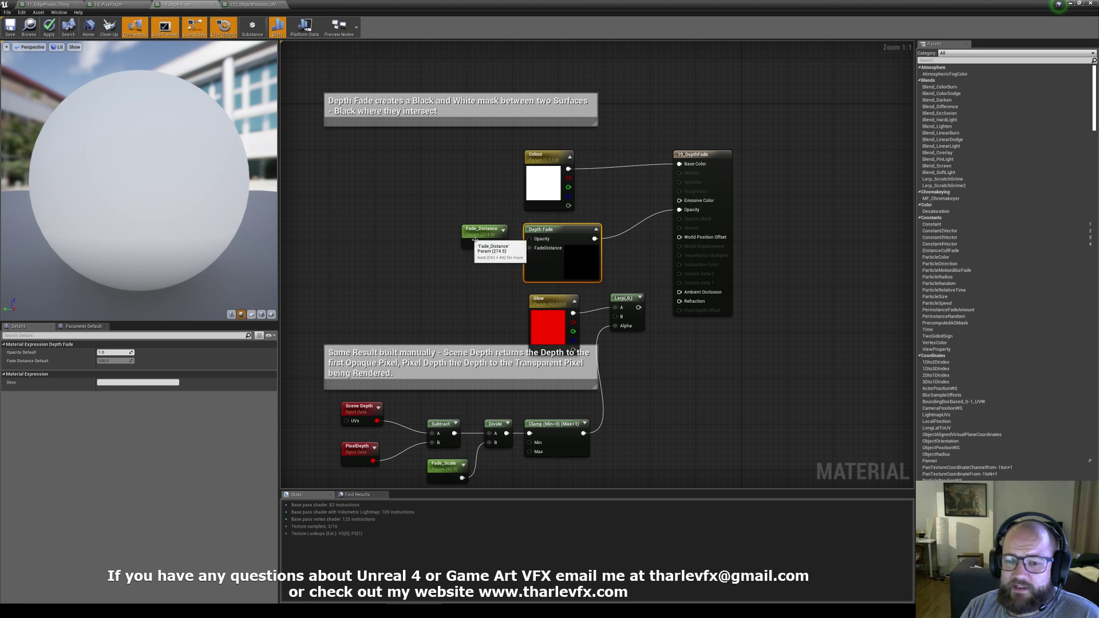
{"action": "mouse_move", "coordinate": [481, 246]}
{"action": "left_mouse_down"}
{"action": "mouse_move", "coordinate": [468, 257]}
{"action": "mouse_move", "coordinate": [467, 247]}
{"action": "left_mouse_up"}
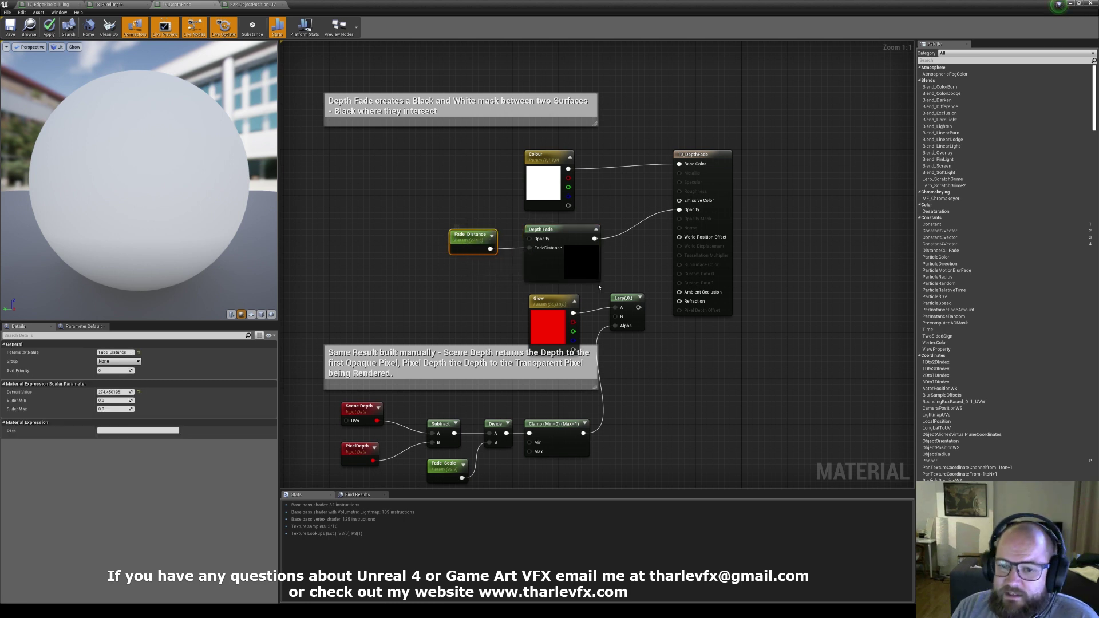
{"action": "left_click", "coordinate": [587, 261]}
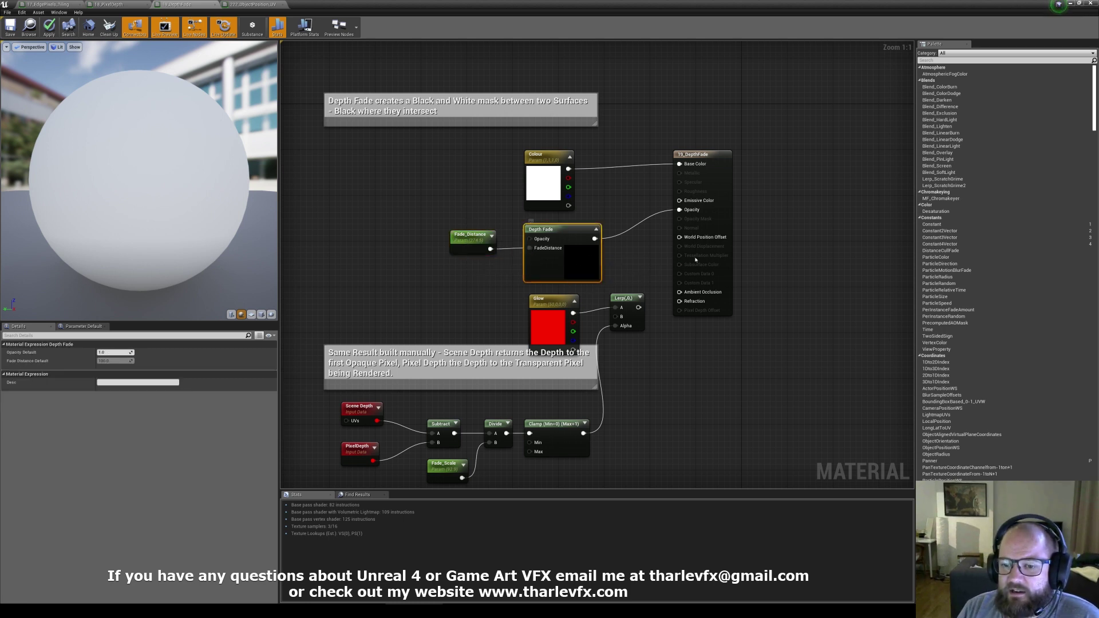
{"action": "left_click", "coordinate": [470, 240]}
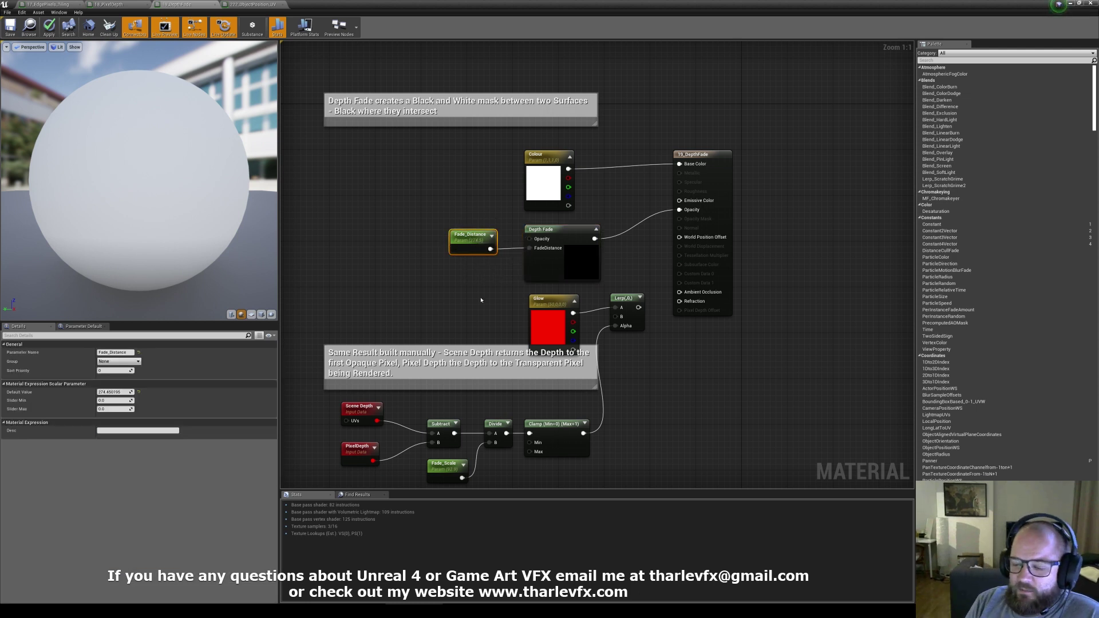
{"action": "left_click", "coordinate": [559, 253]}
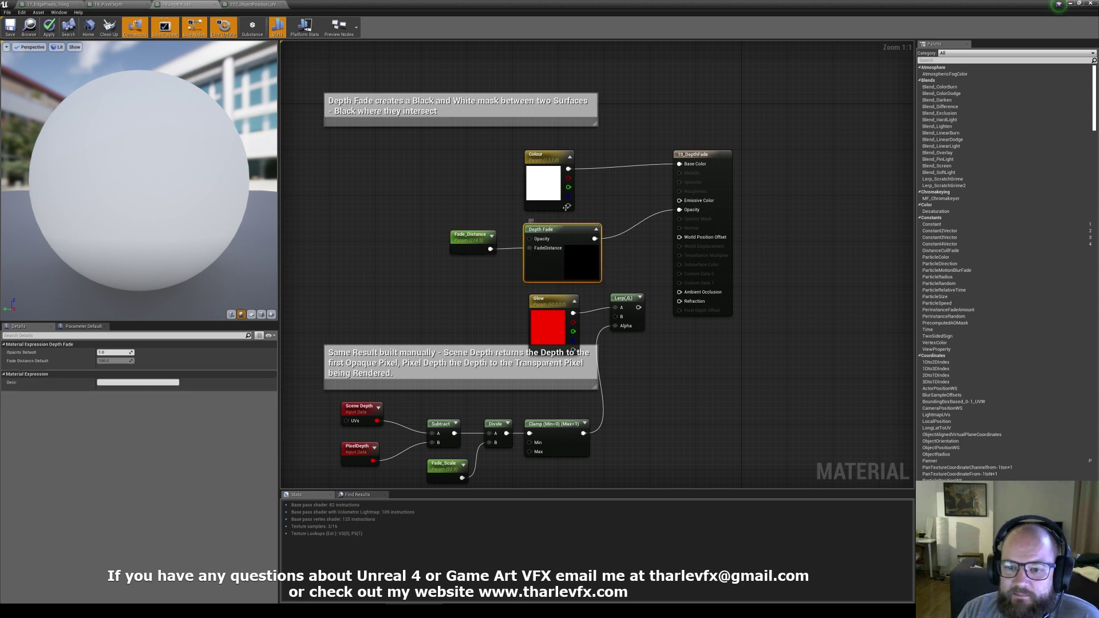
{"action": "left_click", "coordinate": [471, 240]}
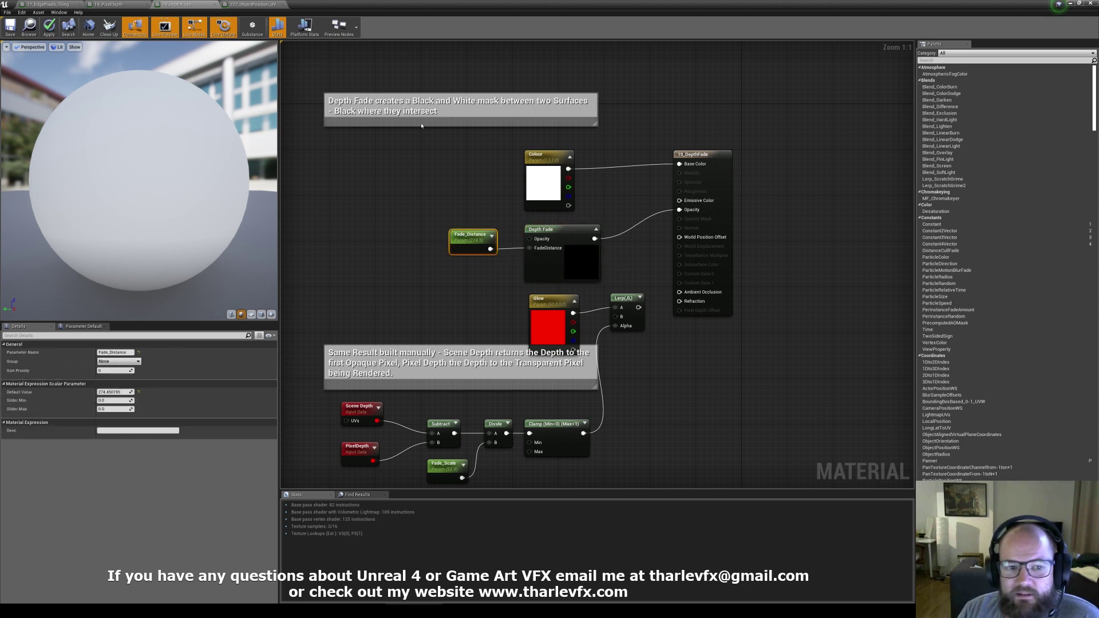
Step: Place the material editor window beside the level viewport so the node graph and the sphere can be seen together
{"action": "double_click", "coordinate": [418, 2]}
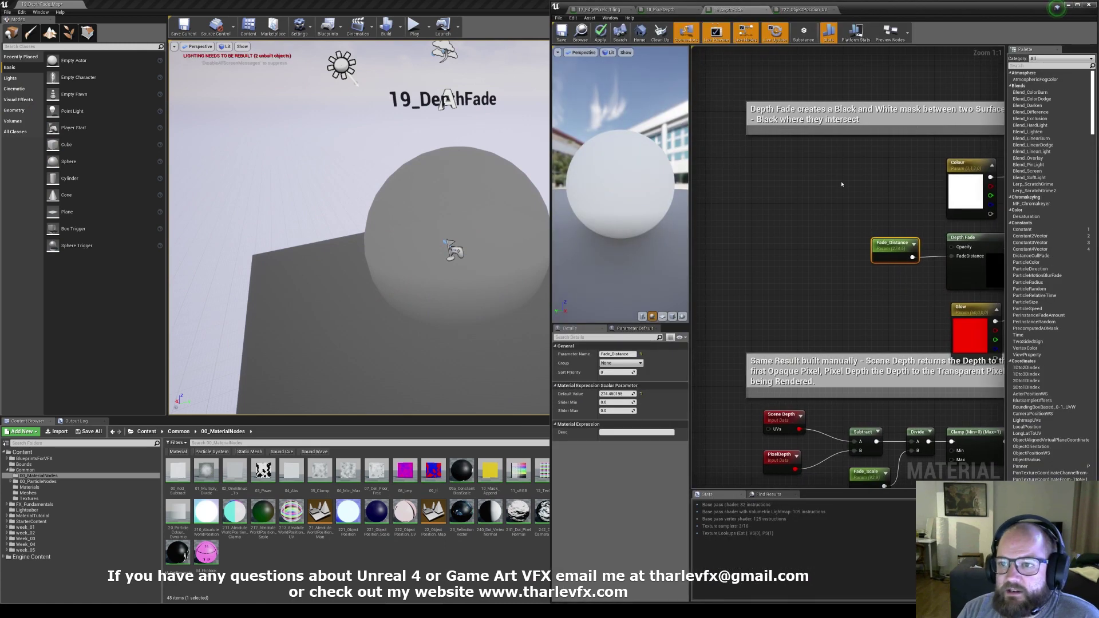
{"action": "scroll", "coordinate": [842, 184], "scroll_direction": "down", "scroll_amount": 1}
{"action": "right_click_drag", "start_coordinate": [842, 184], "coordinate": [758, 202]}
{"action": "left_click", "coordinate": [758, 201]}
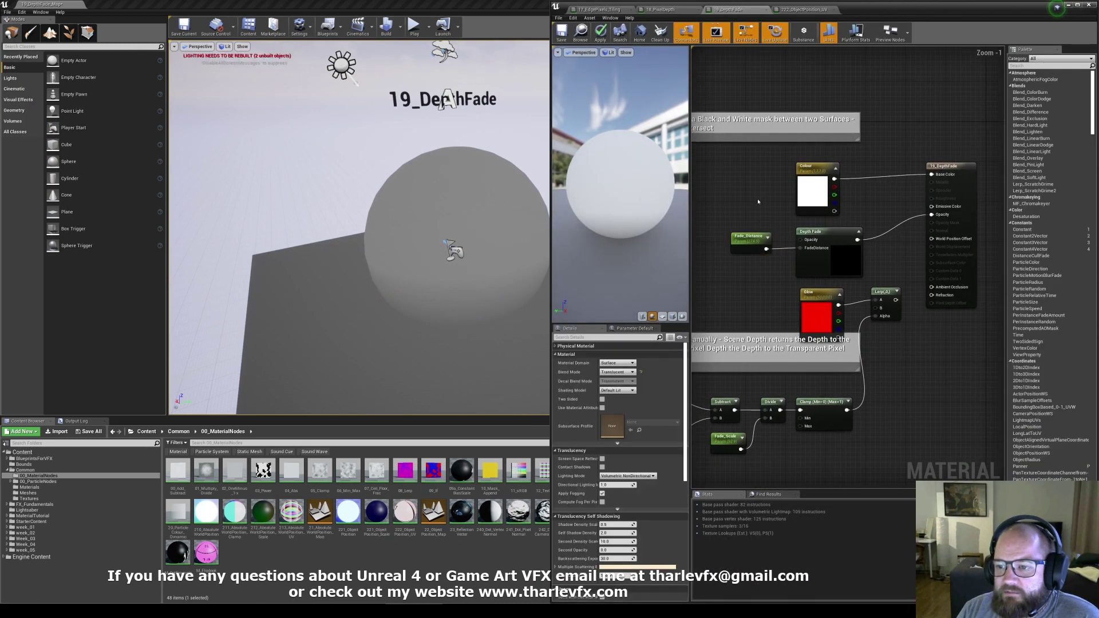
{"action": "right_click_drag", "start_coordinate": [496, 290], "coordinate": [324, 370]}
Step: Slightly increase the default value of the Fade_Distance parameter that drives the Depth Fade node
{"action": "left_click", "coordinate": [750, 239]}
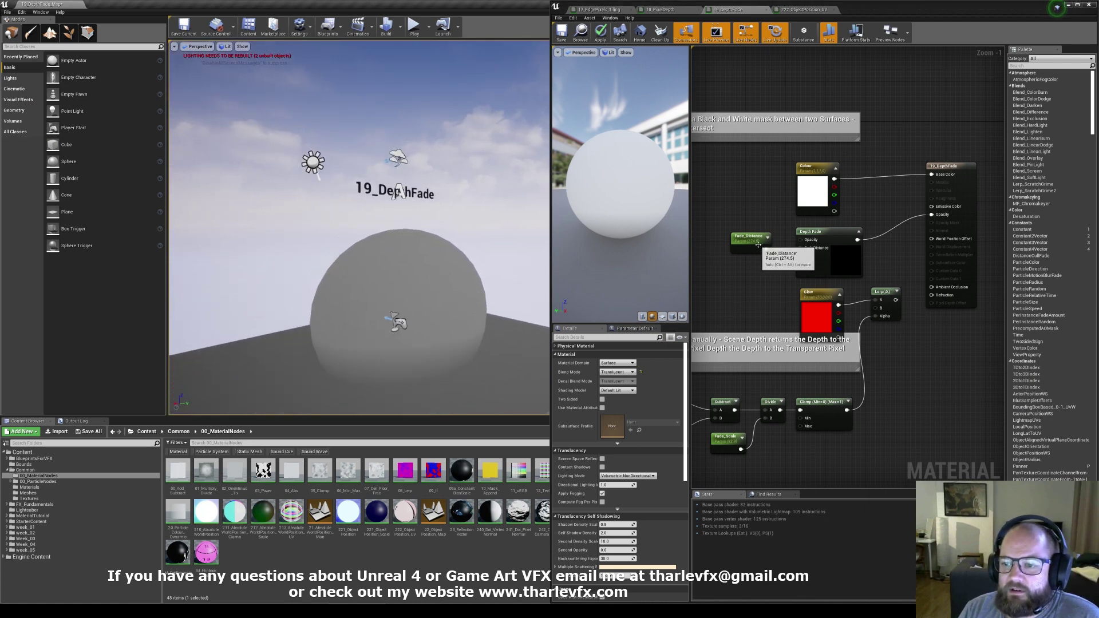
{"action": "mouse_move", "coordinate": [618, 394]}
{"action": "left_mouse_down"}
{"action": "mouse_move", "coordinate": [647, 394]}
{"action": "mouse_move", "coordinate": [619, 394]}
{"action": "left_mouse_up"}
{"action": "right_click_drag", "start_coordinate": [755, 302], "coordinate": [815, 252]}
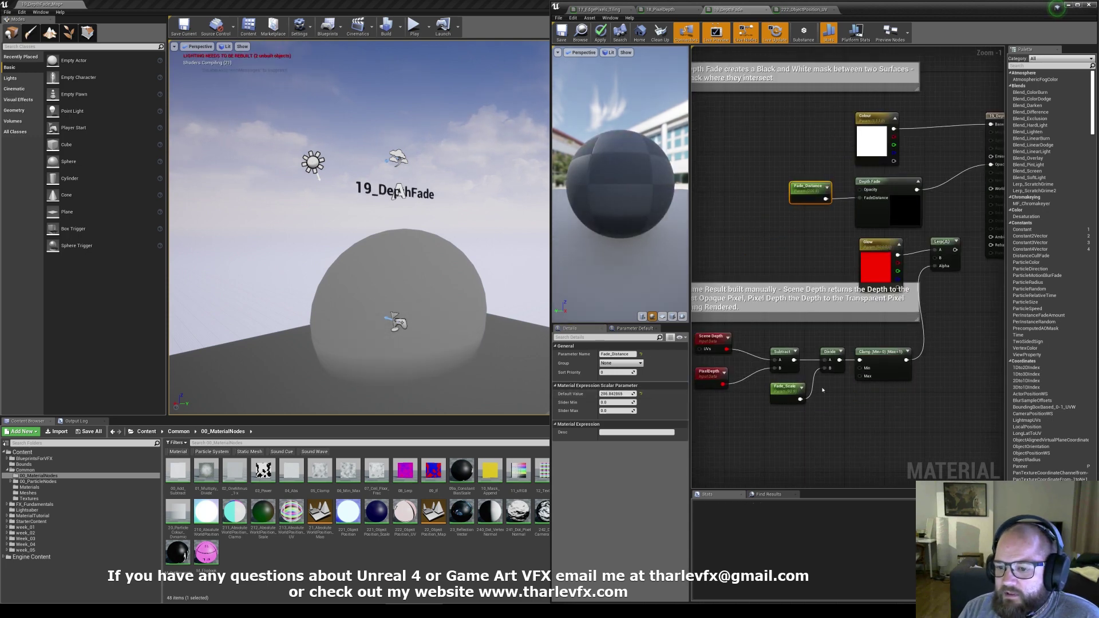
{"action": "left_click", "coordinate": [818, 329]}
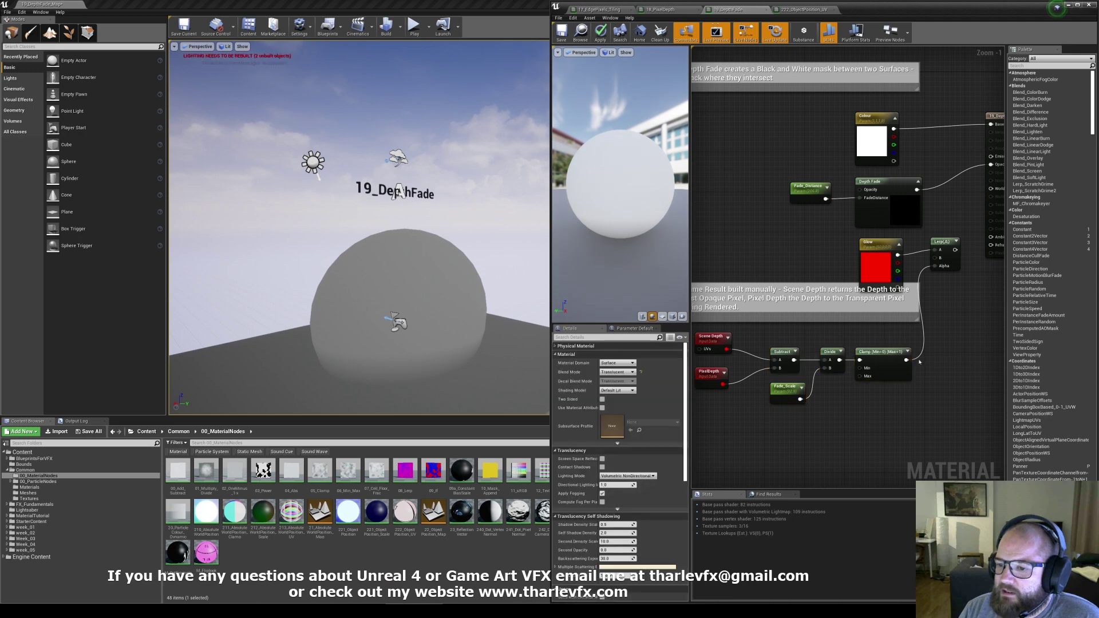
Step: Connect the Lerp output to Emissive Color, disconnect Depth Fade from Opacity, and apply the material
{"action": "right_click_drag", "start_coordinate": [956, 248], "coordinate": [931, 247]}
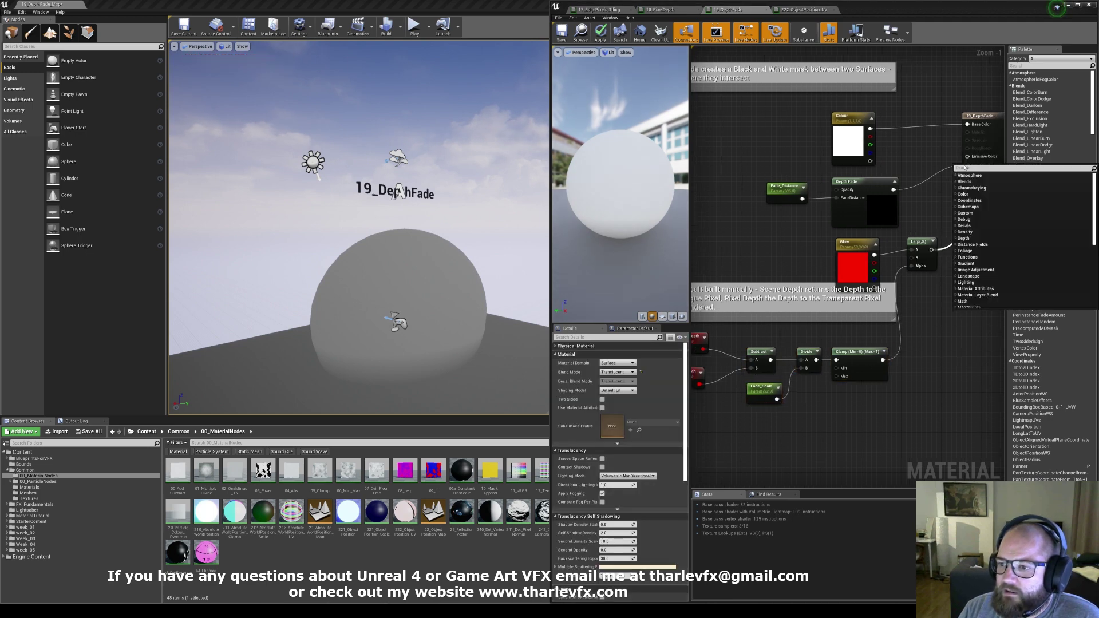
{"action": "left_click_drag", "start_coordinate": [932, 250], "coordinate": [968, 157]}
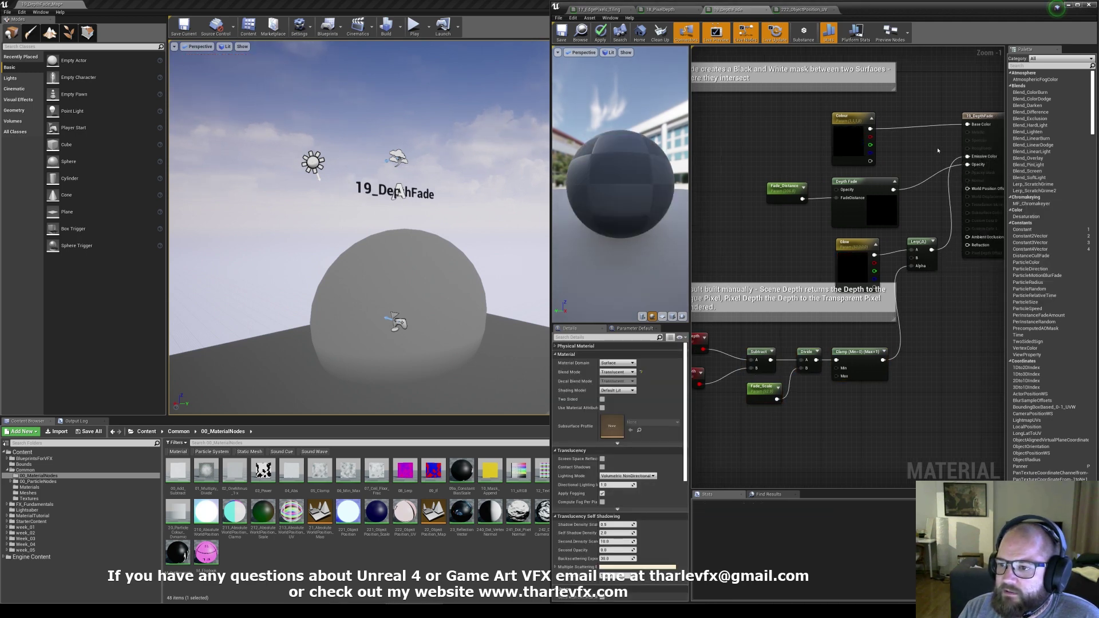
{"action": "left_click", "coordinate": [968, 165], "text": "alt"}
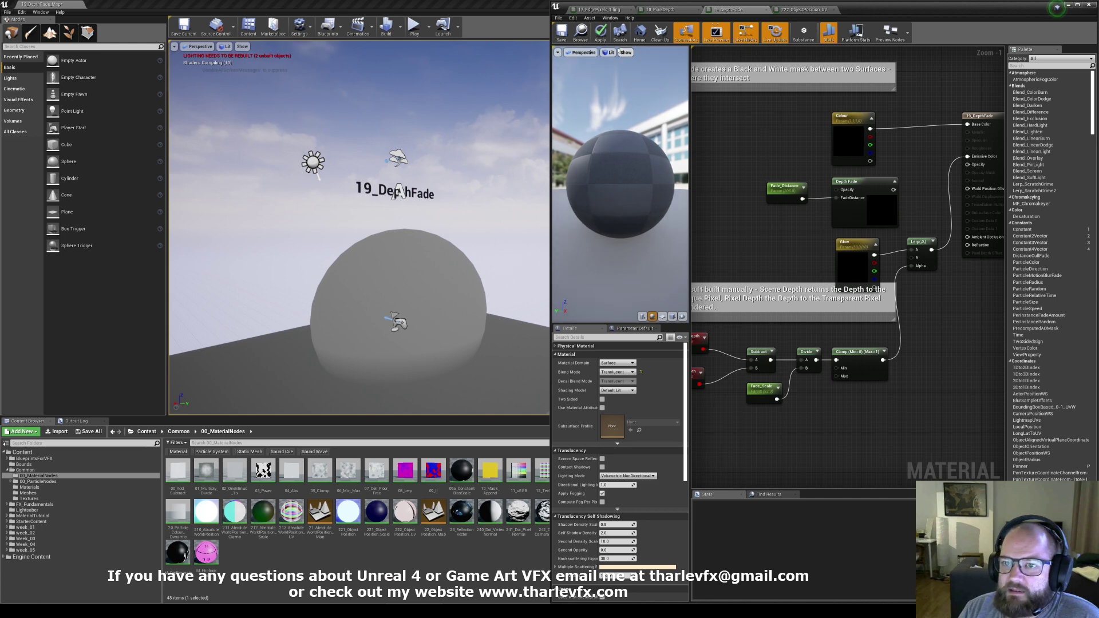
{"action": "left_click", "coordinate": [601, 33]}
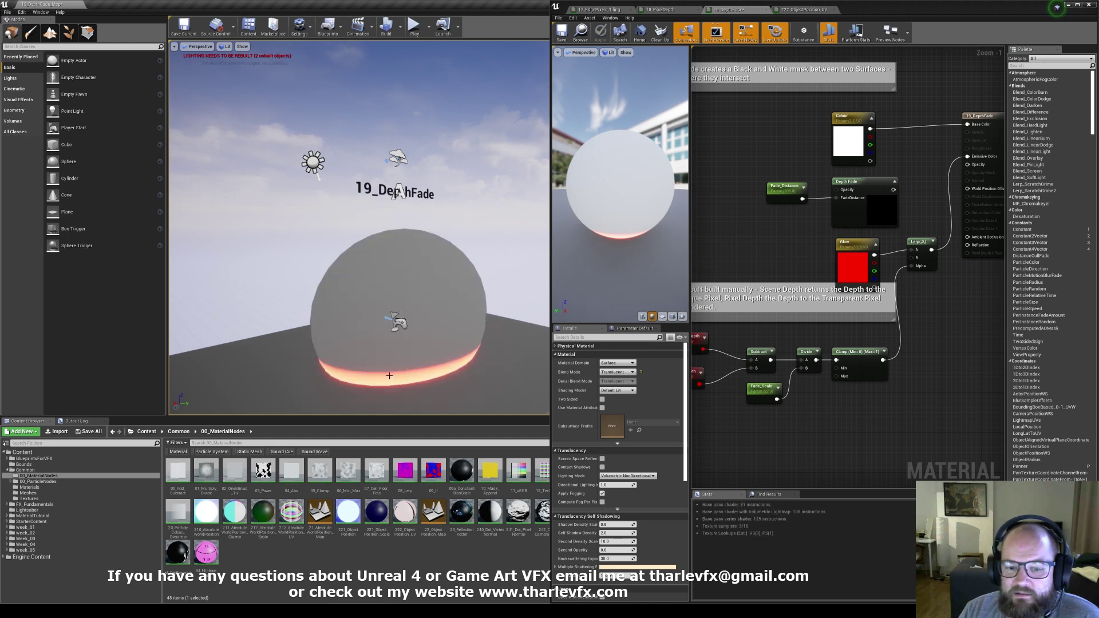
Step: Move the sphere over the floor's edge, then sink it about halfway into the floor to demonstrate the intersection glow
{"action": "right_click_drag", "start_coordinate": [390, 376], "coordinate": [382, 402]}
{"action": "left_click", "coordinate": [414, 313]}
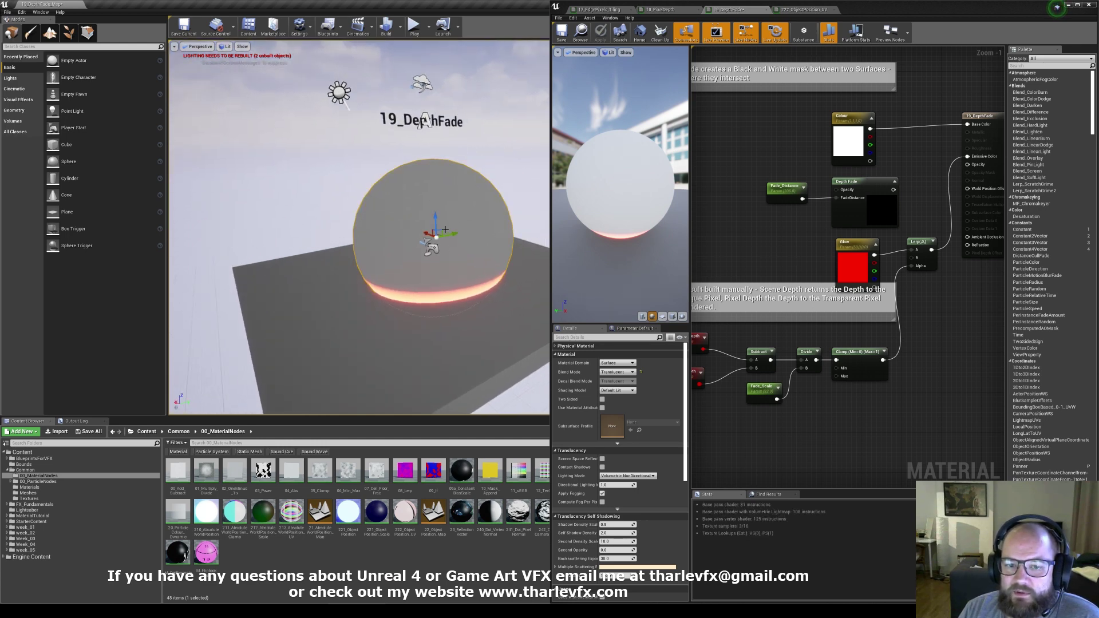
{"action": "left_click_drag", "start_coordinate": [435, 216], "coordinate": [314, 297]}
{"action": "right_click_drag", "start_coordinate": [314, 297], "coordinate": [390, 237]}
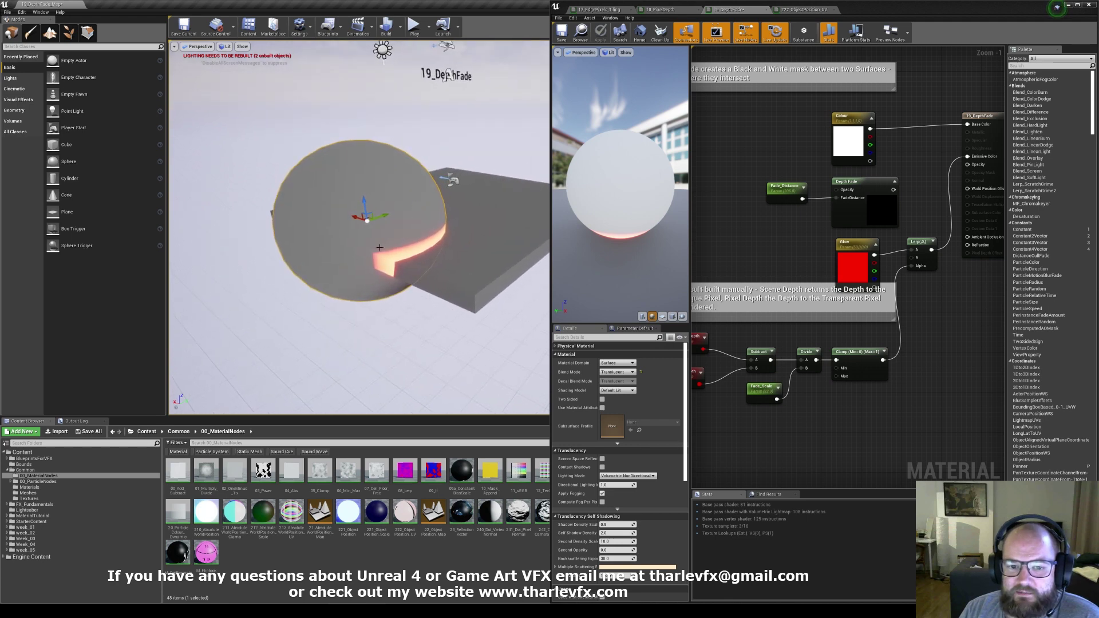
{"action": "left_click_drag", "start_coordinate": [381, 215], "coordinate": [447, 191]}
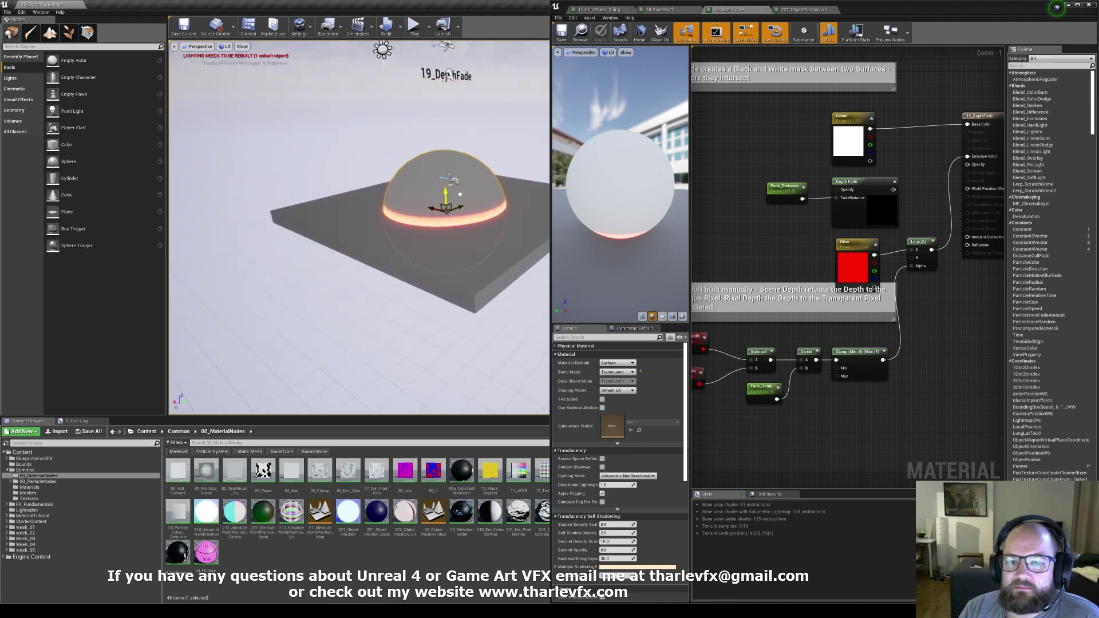
Step: Examine the red glow around the sphere's intersection with the floor from low side angles and from above
{"action": "right_click_drag", "start_coordinate": [447, 191], "coordinate": [410, 269]}
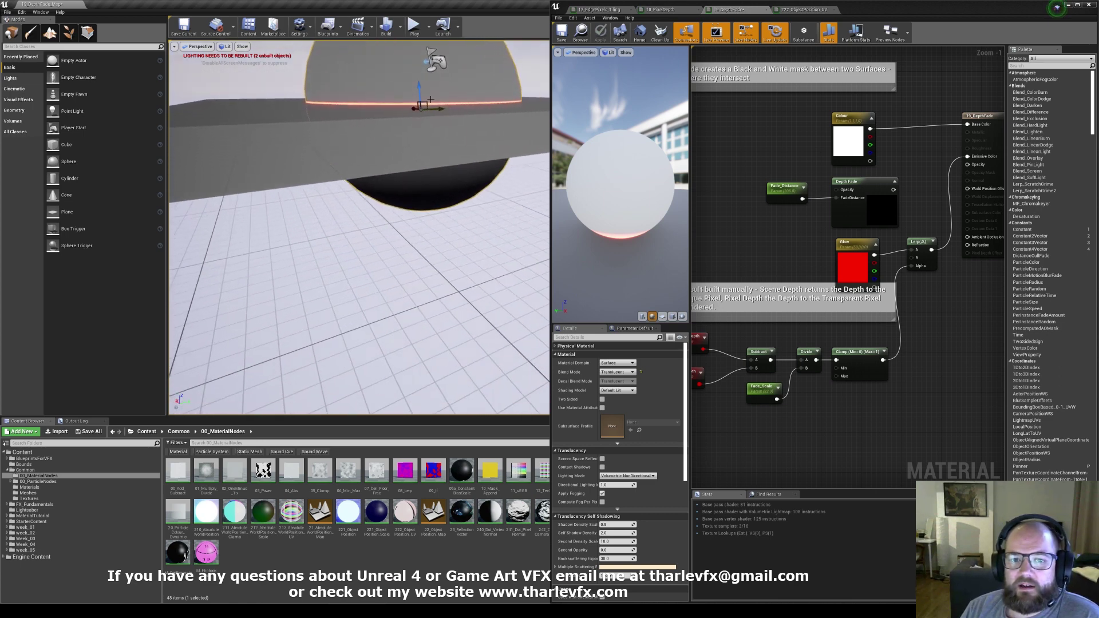
{"action": "right_click_drag", "start_coordinate": [431, 128], "coordinate": [461, 186]}
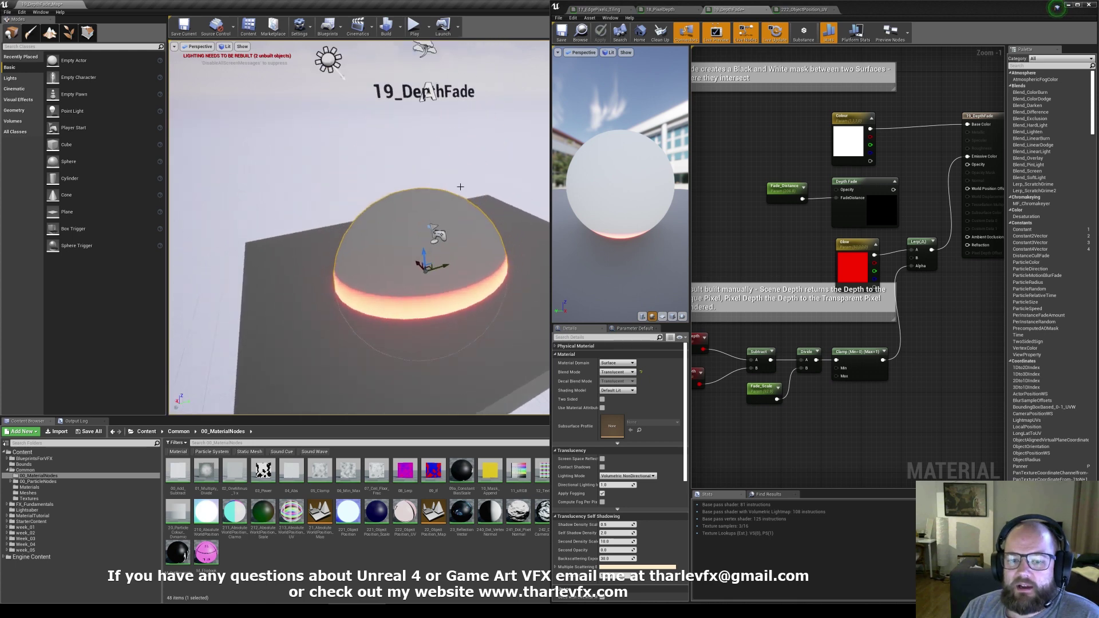
{"action": "right_click_drag", "start_coordinate": [482, 244], "coordinate": [525, 209]}
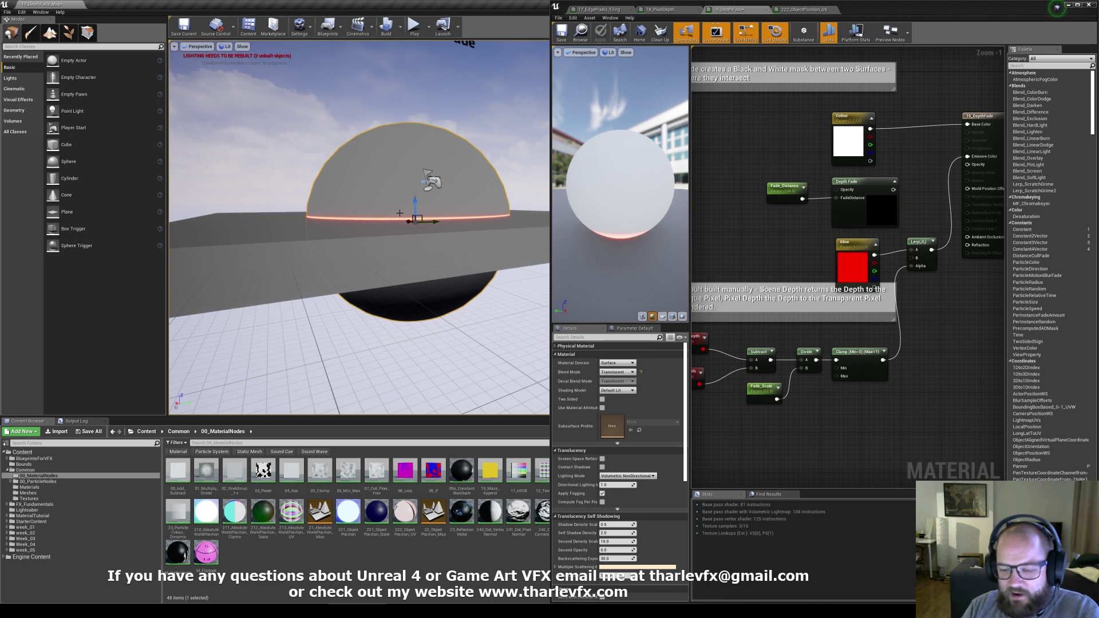
{"action": "left_click_drag", "start_coordinate": [400, 213], "coordinate": [403, 261], "text": "alt"}
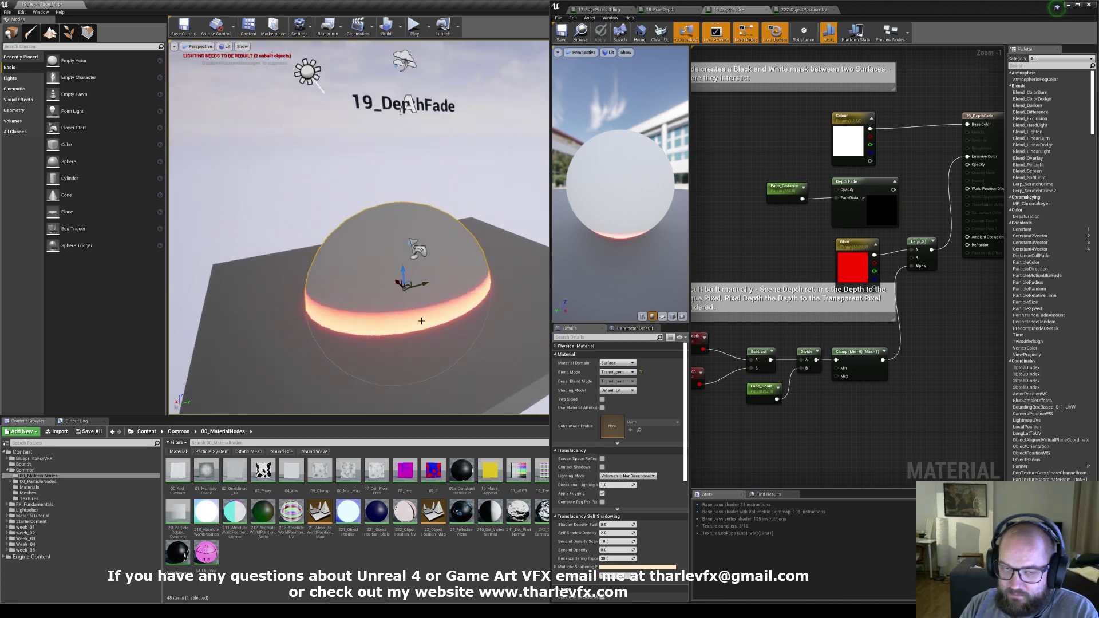
Step: Connect Depth Fade to Opacity alongside the Lerp output in Emissive Color, and apply the material
{"action": "left_click_drag", "start_coordinate": [422, 321], "coordinate": [429, 275], "text": "alt"}
{"action": "right_click_drag", "start_coordinate": [429, 275], "coordinate": [453, 344]}
{"action": "left_click_drag", "start_coordinate": [968, 164], "coordinate": [894, 190]}
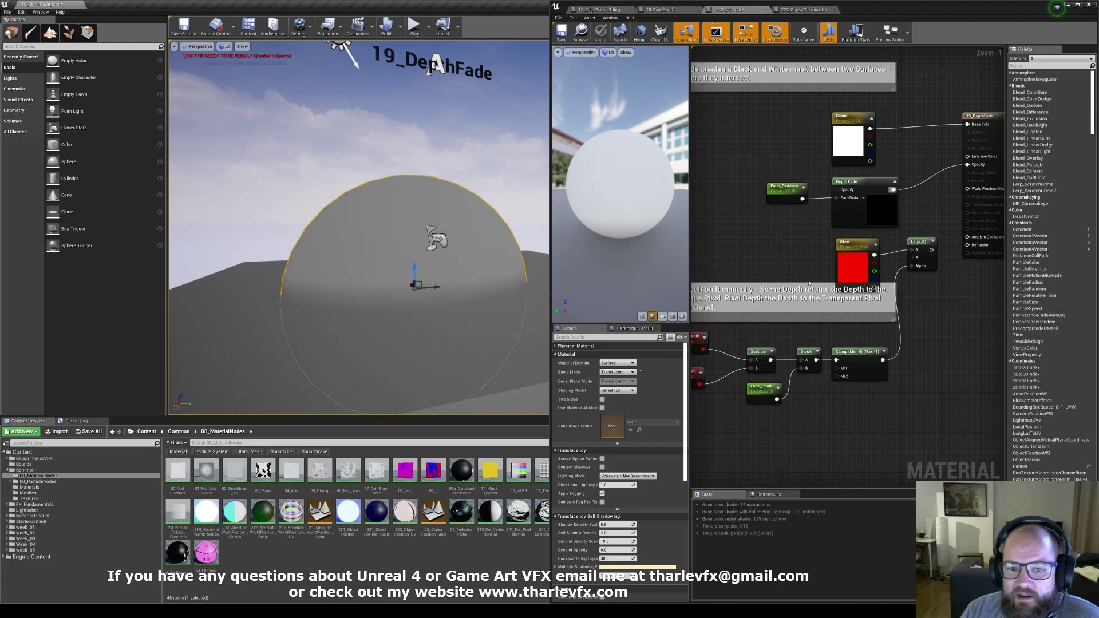
{"action": "left_click_drag", "start_coordinate": [932, 250], "coordinate": [968, 156]}
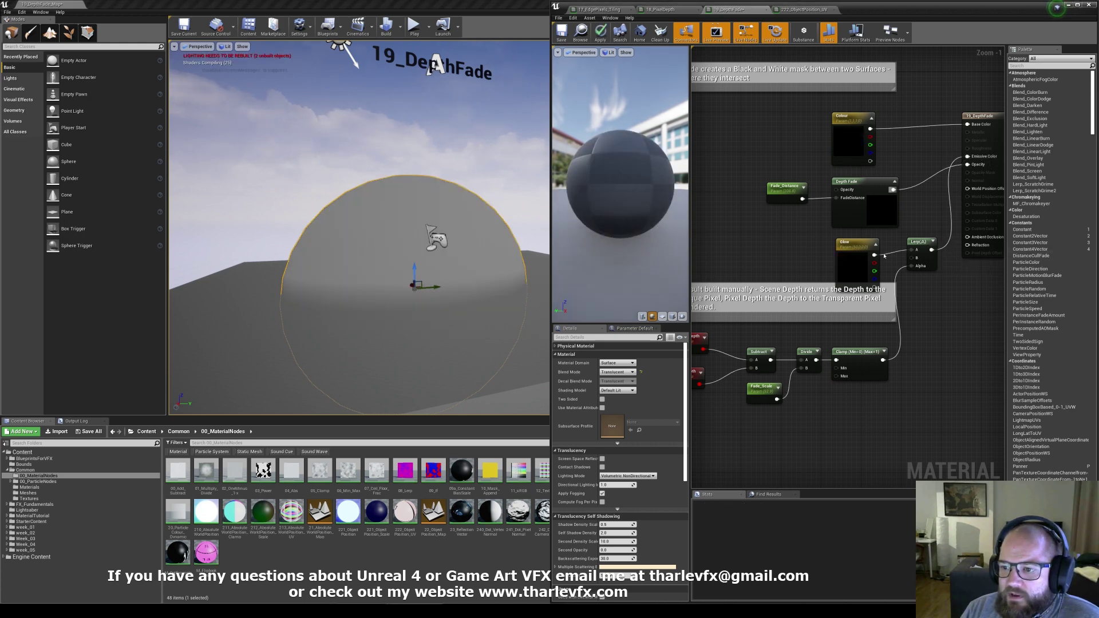
{"action": "left_click", "coordinate": [600, 32]}
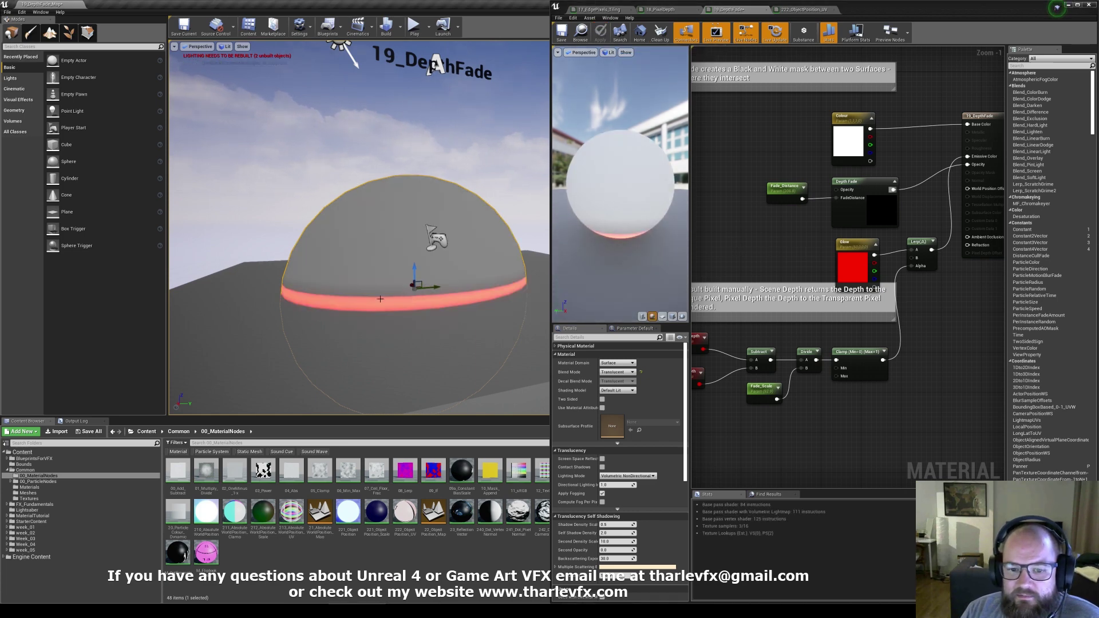
Step: Raise the sphere slightly out of the floor and review the Depth Fade nodes beside their manual version
{"action": "left_click_drag", "start_coordinate": [421, 270], "coordinate": [403, 258]}
{"action": "right_click_drag", "start_coordinate": [774, 240], "coordinate": [782, 255]}
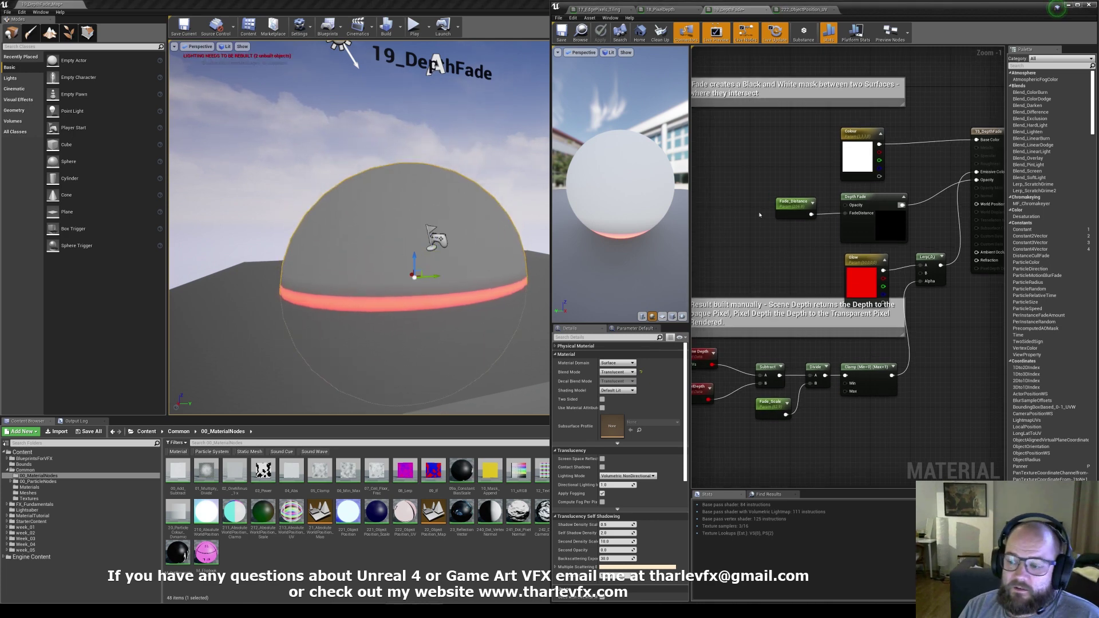
{"action": "right_click_drag", "start_coordinate": [751, 206], "coordinate": [815, 190]}
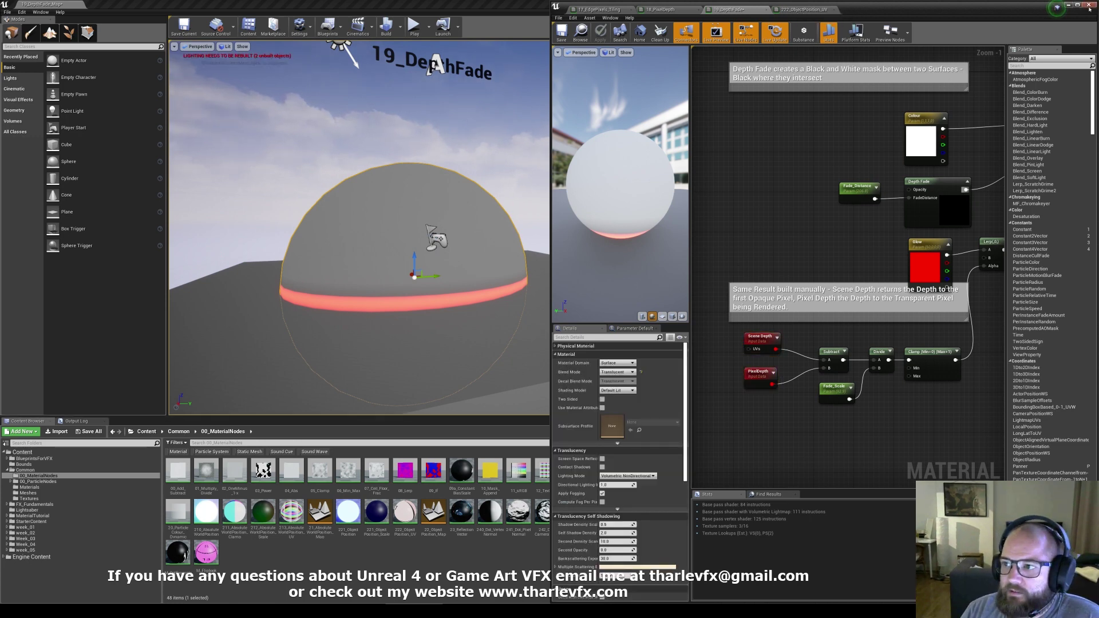
Step: Put the material editor away and open the 22_ObjectPosition_Map level, saving the changed DepthFade material and map
{"action": "left_click", "coordinate": [1068, 6]}
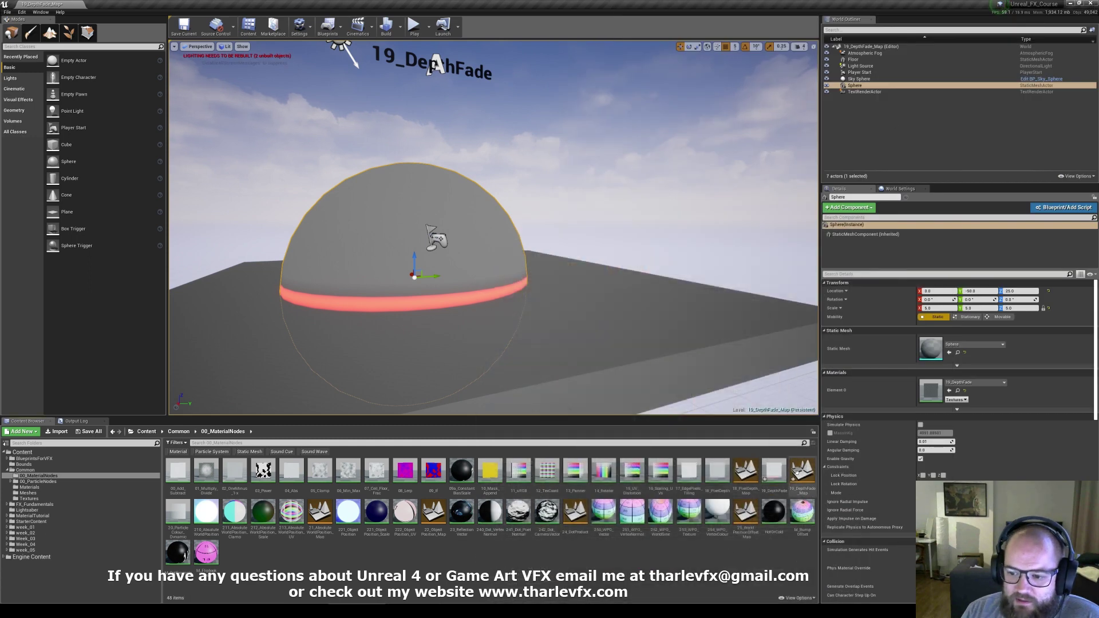
{"action": "left_click", "coordinate": [433, 511]}
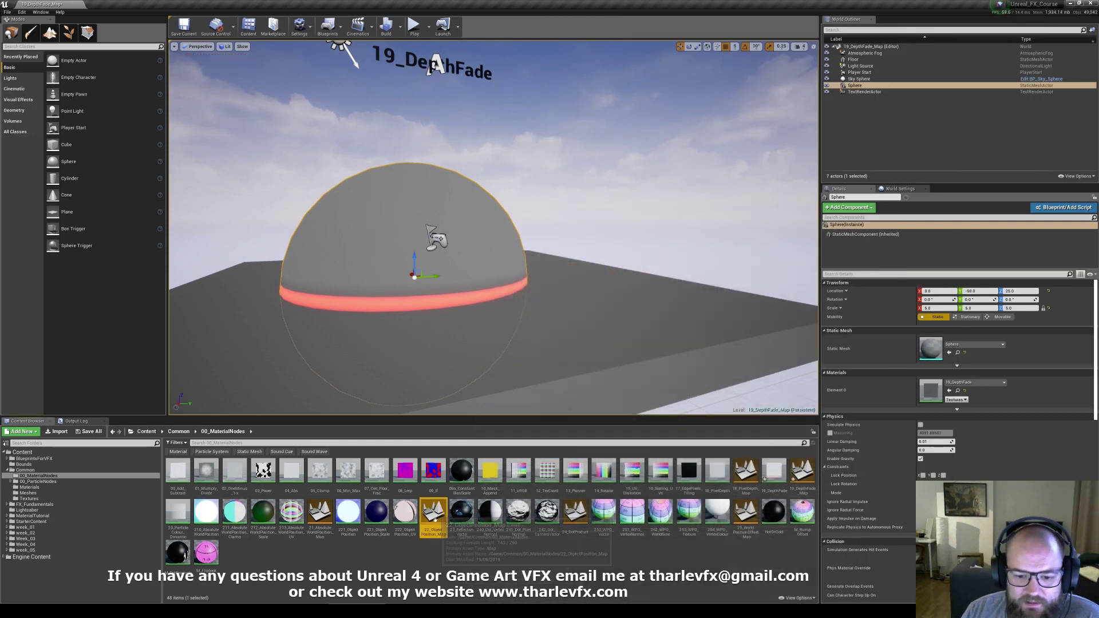
{"action": "double_click", "coordinate": [434, 513]}
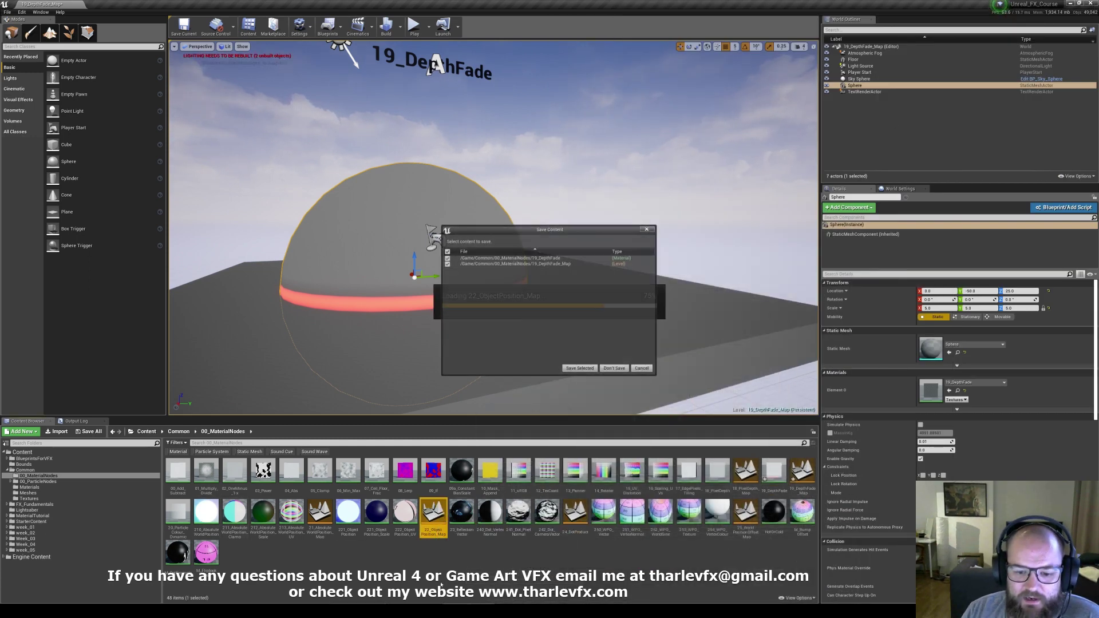
{"action": "left_click", "coordinate": [582, 366]}
Step: Reset the location of the floor tile labelled 22_ObjectPosition to the world origin and frame it in the viewport
{"action": "right_click_drag", "start_coordinate": [470, 375], "coordinate": [471, 305]}
{"action": "key", "text": "s"}
{"action": "left_click", "coordinate": [386, 294]}
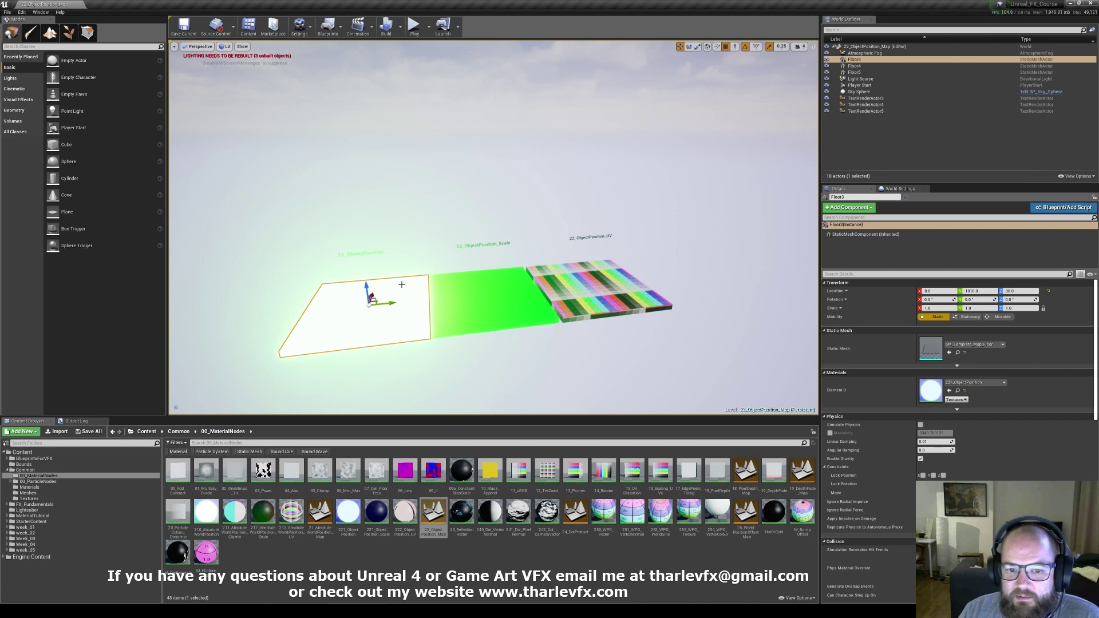
{"action": "left_click", "coordinate": [1049, 291]}
{"action": "key", "text": "f"}
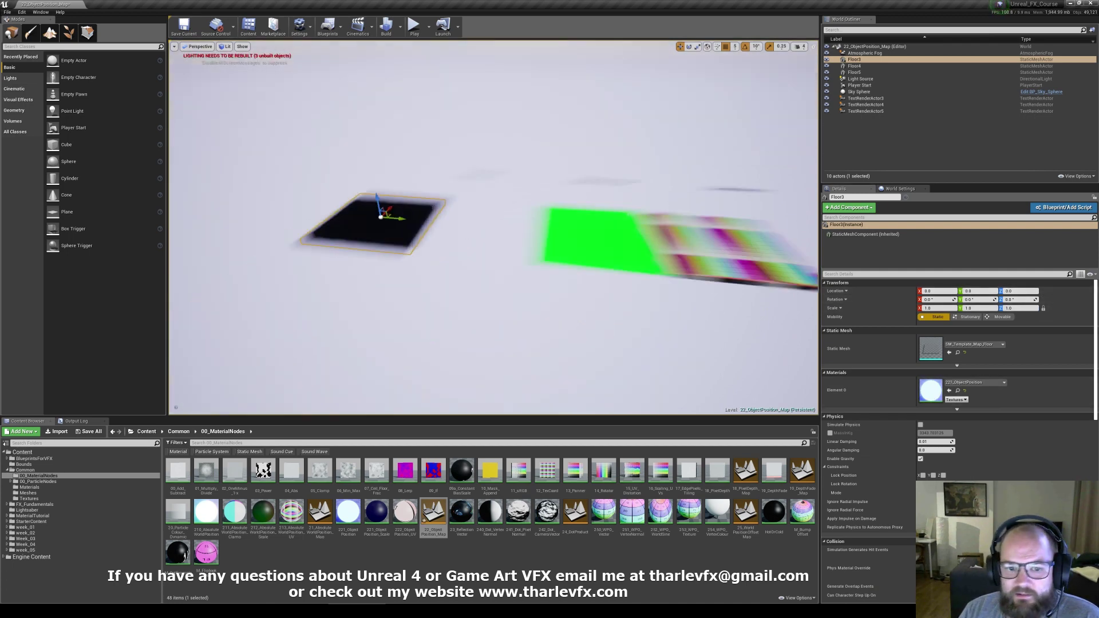
{"action": "scroll", "coordinate": [493, 227], "scroll_direction": "down", "scroll_amount": 4}
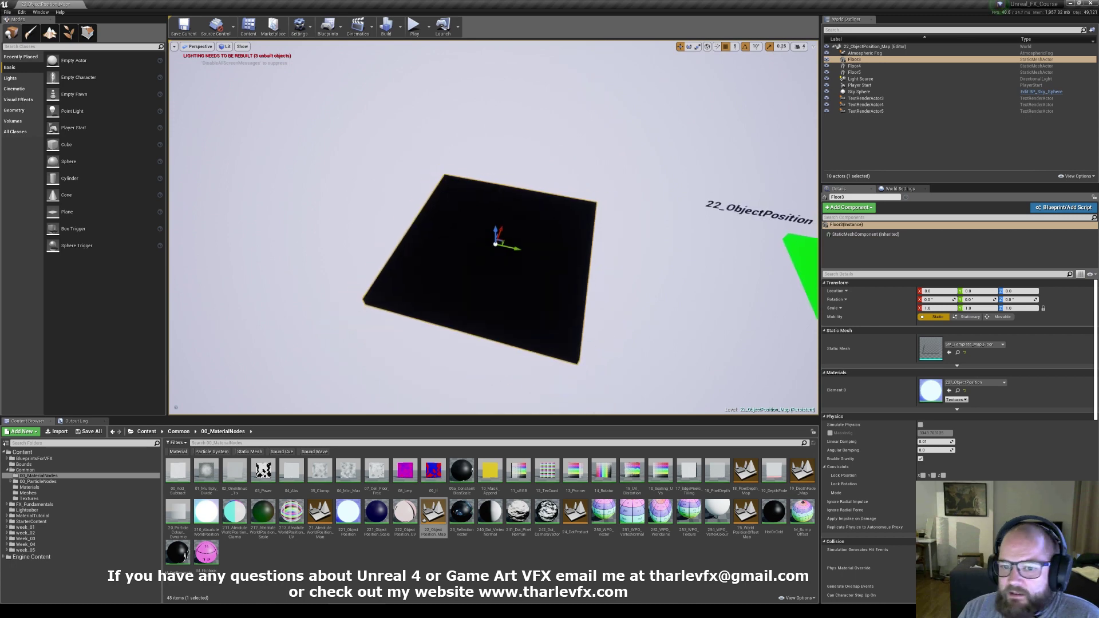
Step: Nudge the floor tile along Y, set only its Y location to 1, and switch to only X at 1
{"action": "left_click_drag", "start_coordinate": [514, 248], "coordinate": [517, 248]}
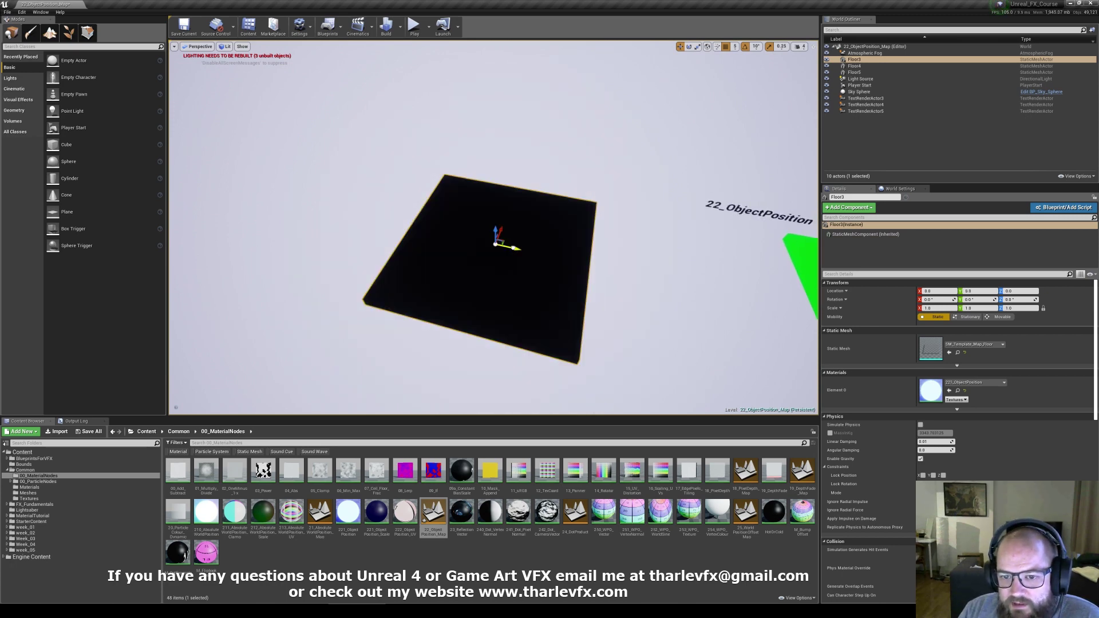
{"action": "left_click_drag", "start_coordinate": [514, 248], "coordinate": [506, 250]}
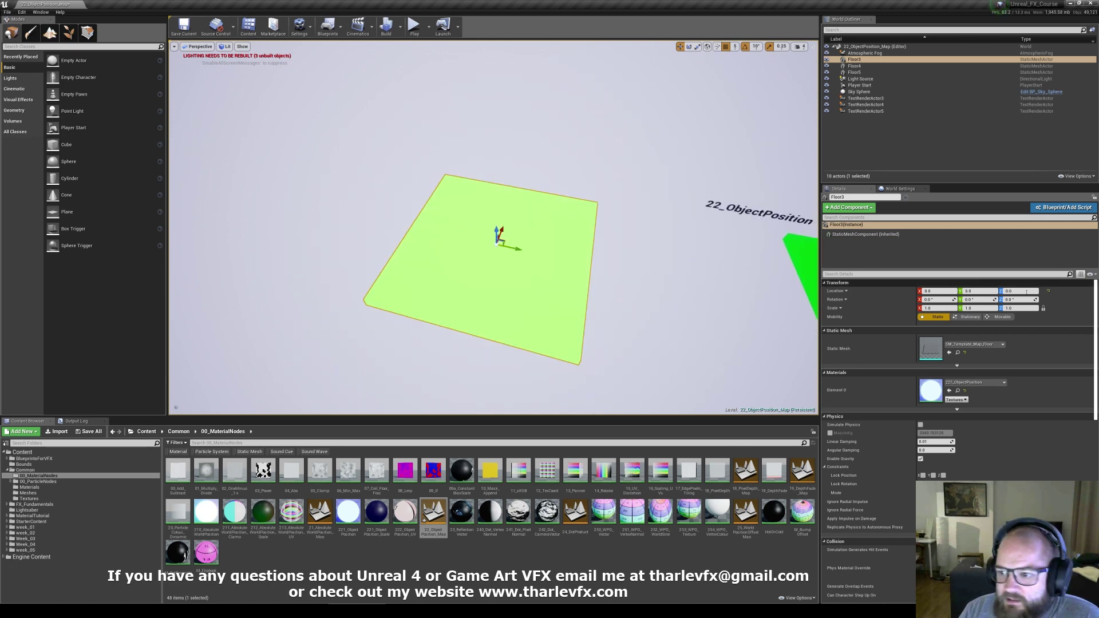
{"action": "key", "text": "Return"}
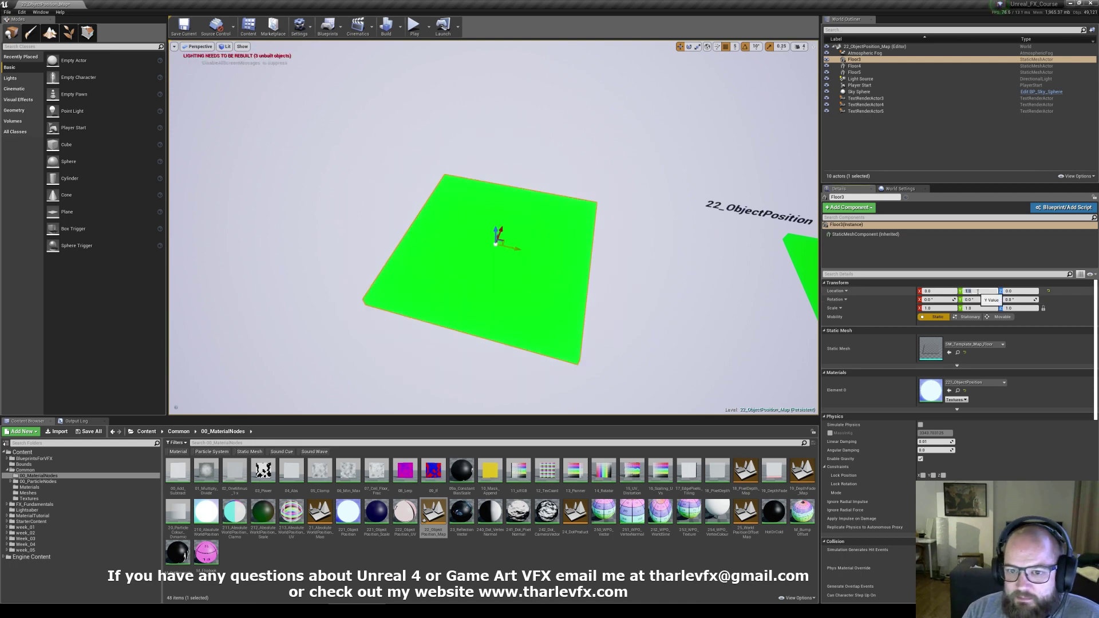
{"action": "mouse_move", "coordinate": [539, 208]}
{"action": "right_mouse_down"}
{"action": "mouse_move", "coordinate": [573, 192]}
{"action": "mouse_move", "coordinate": [538, 214]}
{"action": "right_mouse_up"}
{"action": "key", "text": "w"}
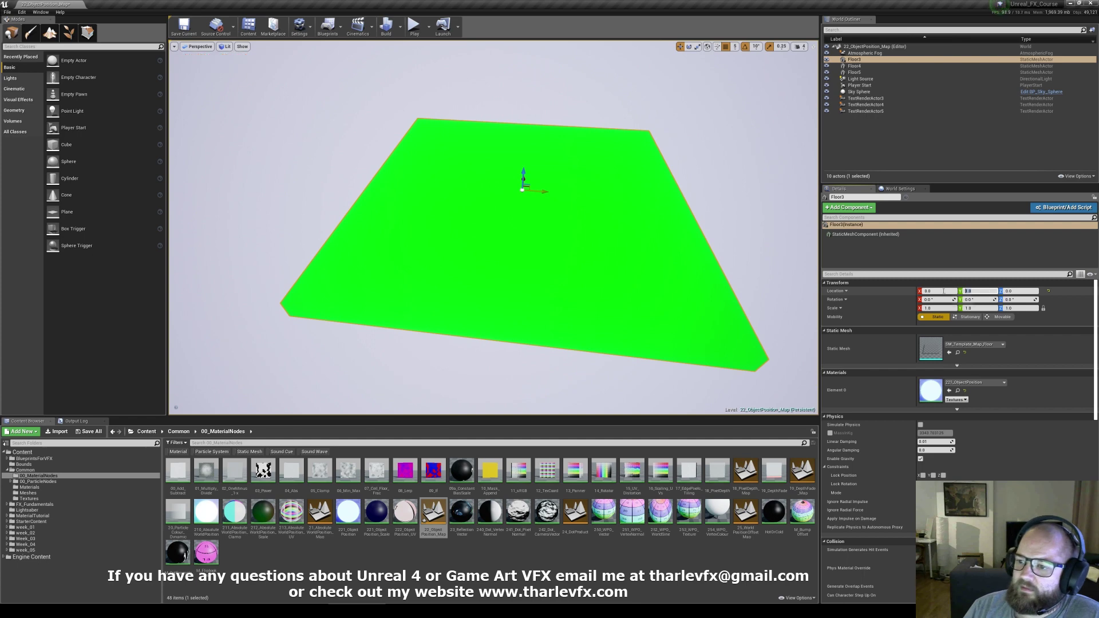
{"action": "left_click", "coordinate": [943, 291]}
{"action": "type", "text": "1"}
{"action": "key", "text": "Return"}
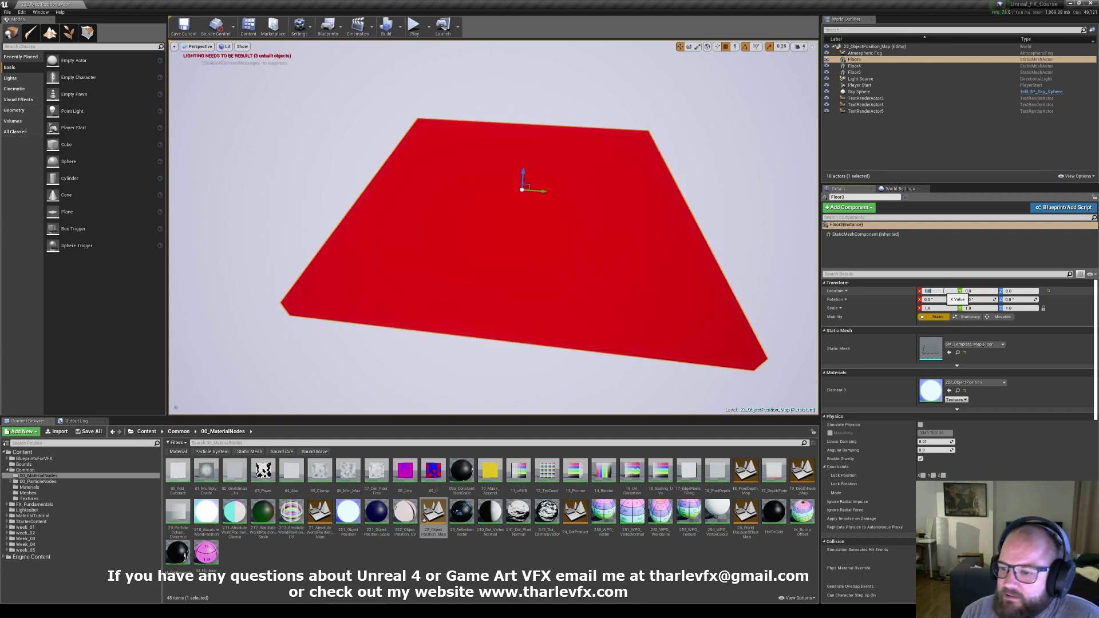
Step: Set the floor tile's location to 1 on Z and 0 on X and Y, and raise it further along Z
{"action": "key", "text": "Tab"}
{"action": "key", "text": "Tab"}
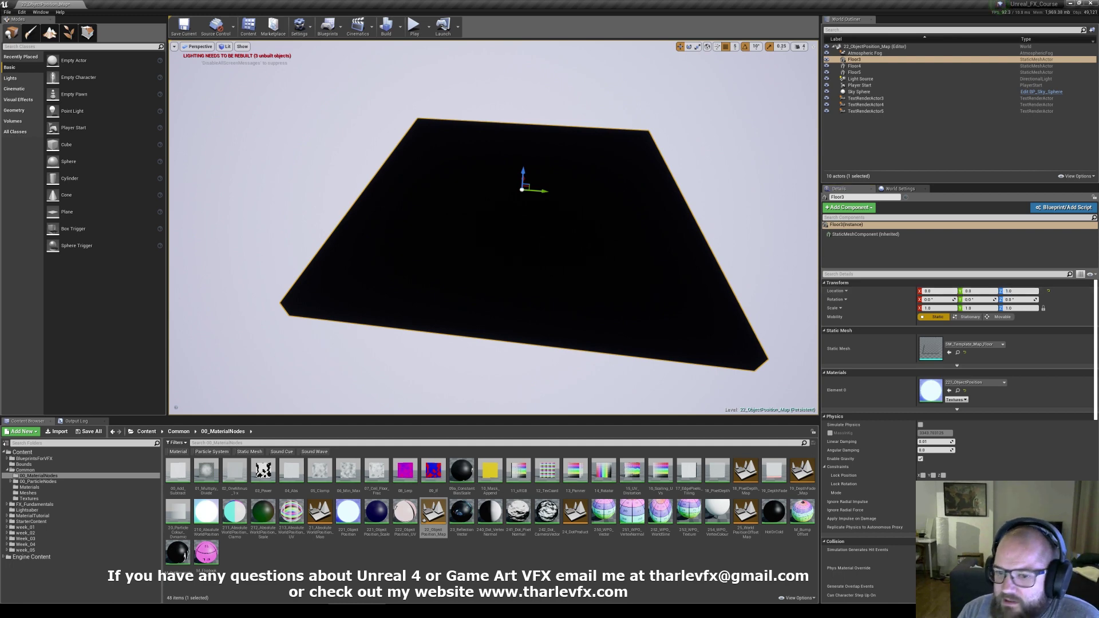
{"action": "left_click_drag", "start_coordinate": [525, 171], "coordinate": [524, 164]}
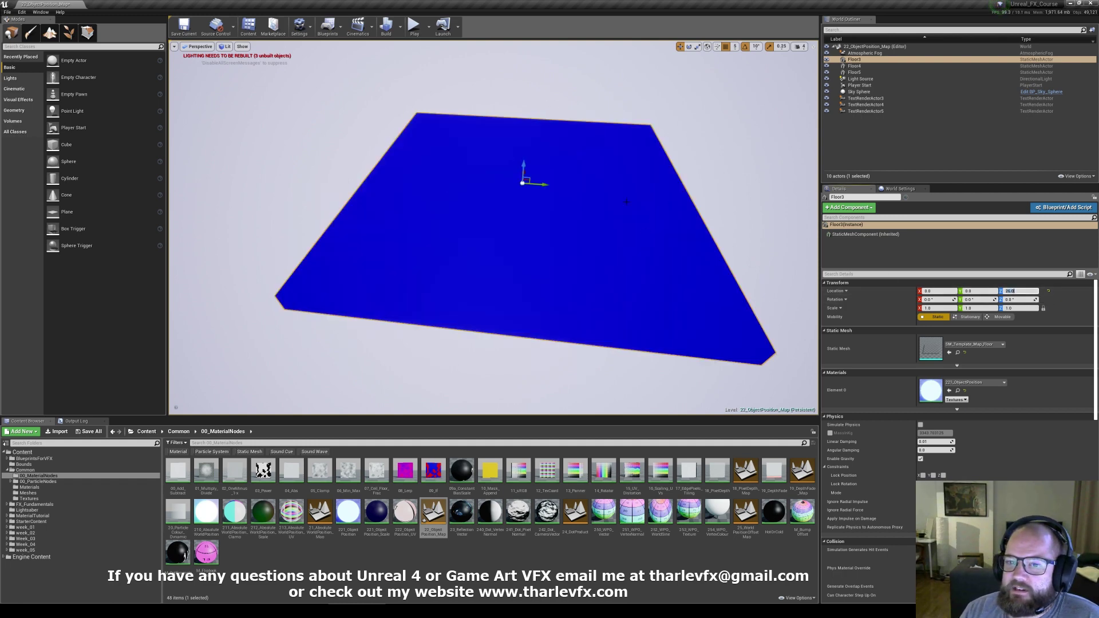
{"action": "right_click_drag", "start_coordinate": [626, 201], "coordinate": [560, 289]}
{"action": "mouse_move", "coordinate": [571, 168]}
{"action": "right_mouse_down"}
{"action": "mouse_move", "coordinate": [559, 157]}
{"action": "mouse_move", "coordinate": [587, 179]}
{"action": "right_mouse_up"}
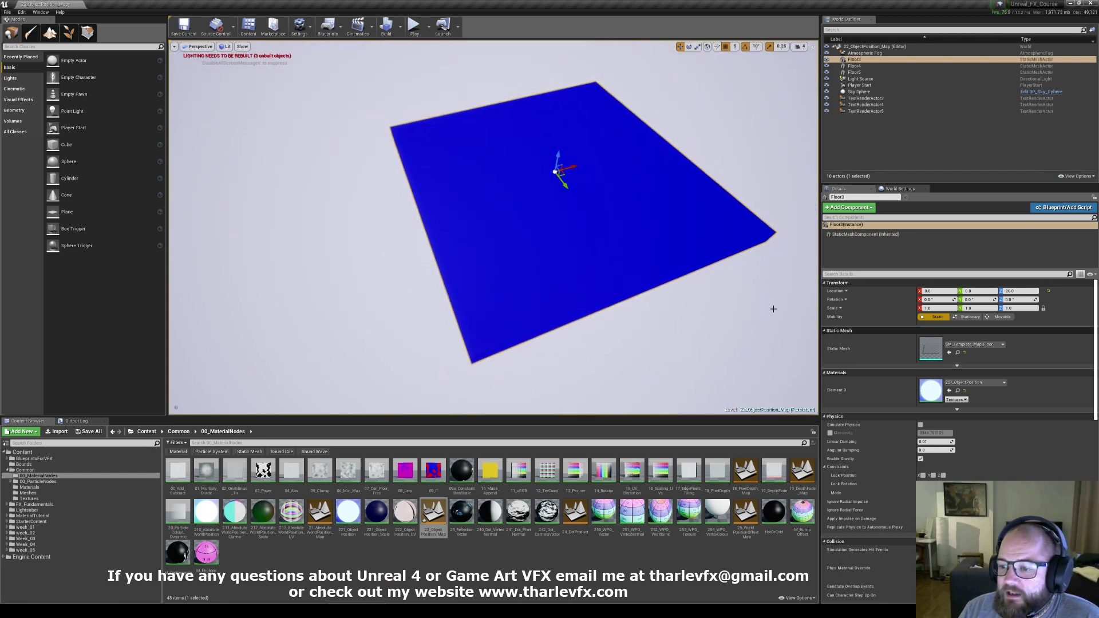
Step: Move the floor tile far along X, Y and Z to demonstrate large position values, and reset its location
{"action": "left_click", "coordinate": [930, 291]}
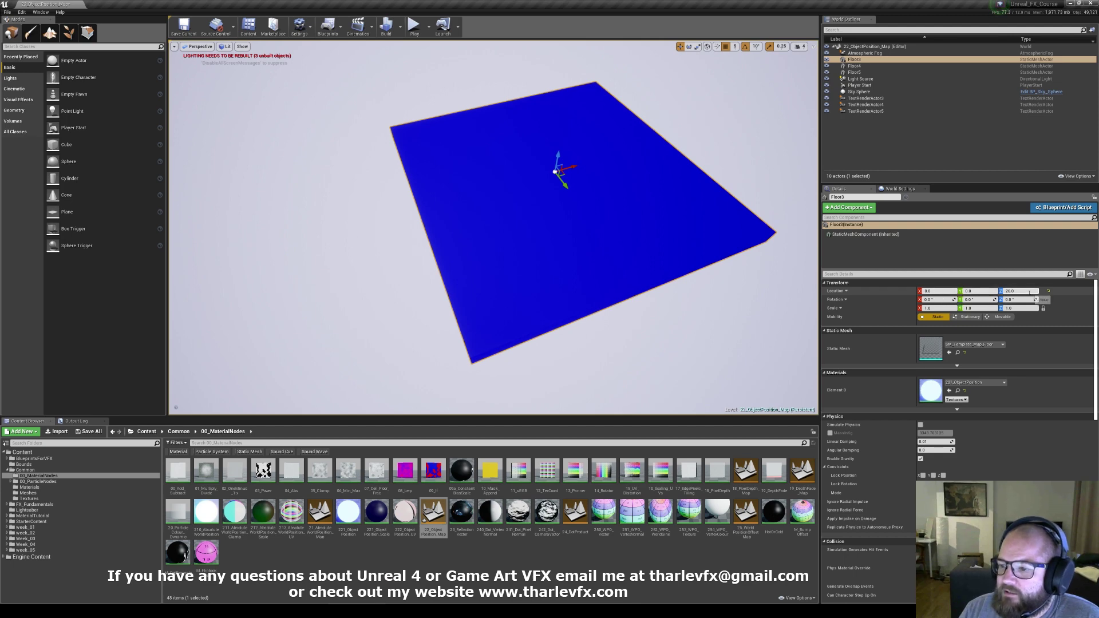
{"action": "left_click_drag", "start_coordinate": [564, 173], "coordinate": [699, 211]}
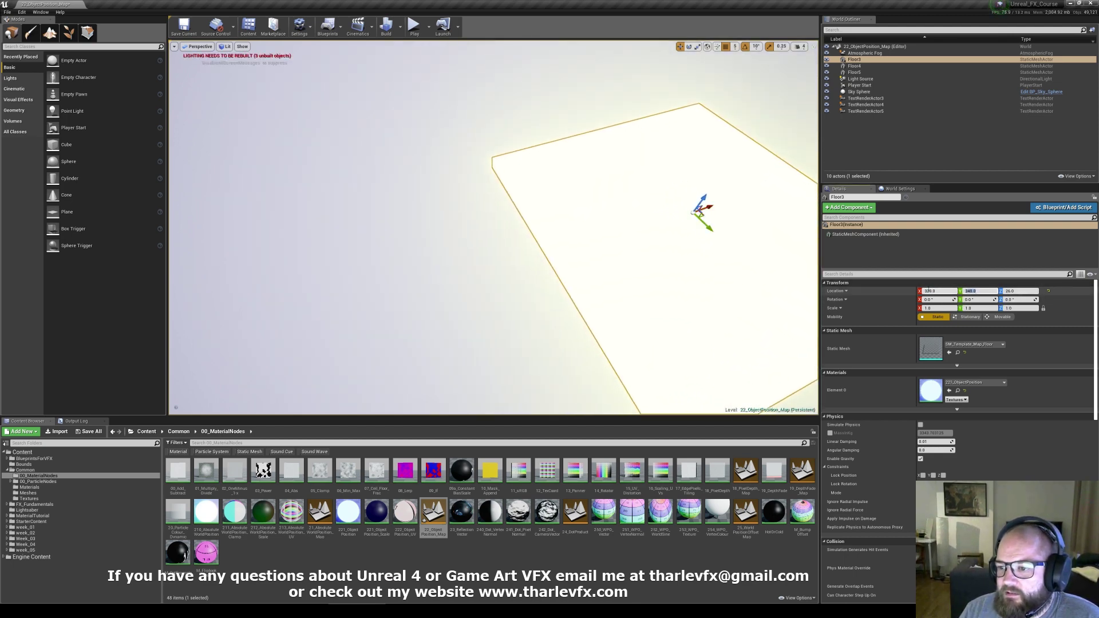
{"action": "right_click", "coordinate": [686, 168]}
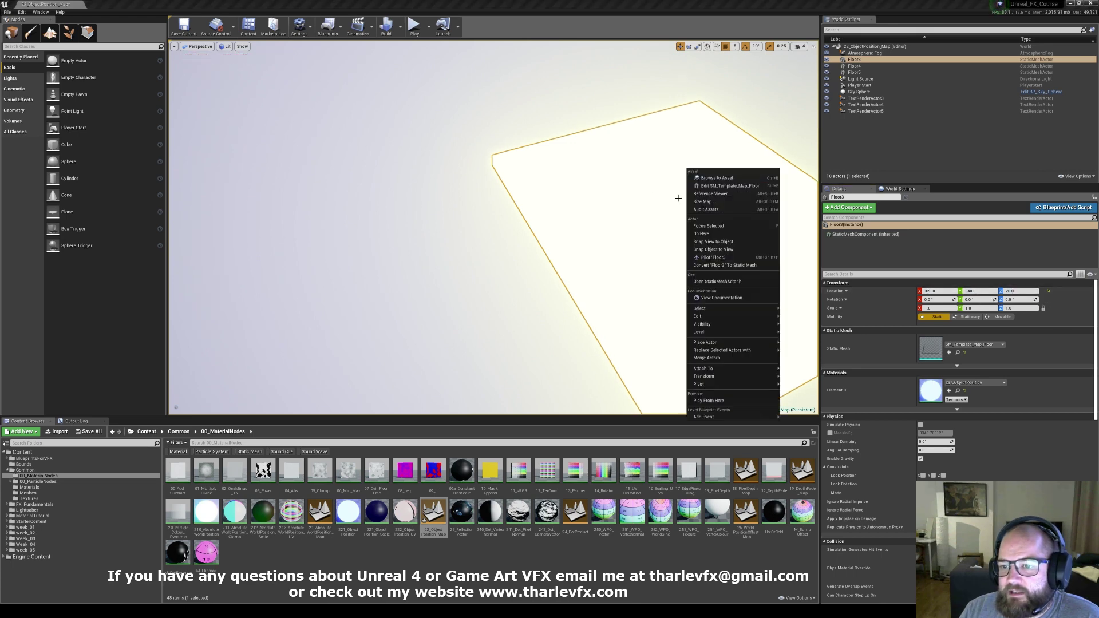
{"action": "left_click", "coordinate": [677, 197]}
{"action": "left_click_drag", "start_coordinate": [703, 198], "coordinate": [713, 147]}
{"action": "right_click_drag", "start_coordinate": [714, 147], "coordinate": [584, 218]}
{"action": "key", "text": "Escape"}
{"action": "left_click", "coordinate": [583, 219]}
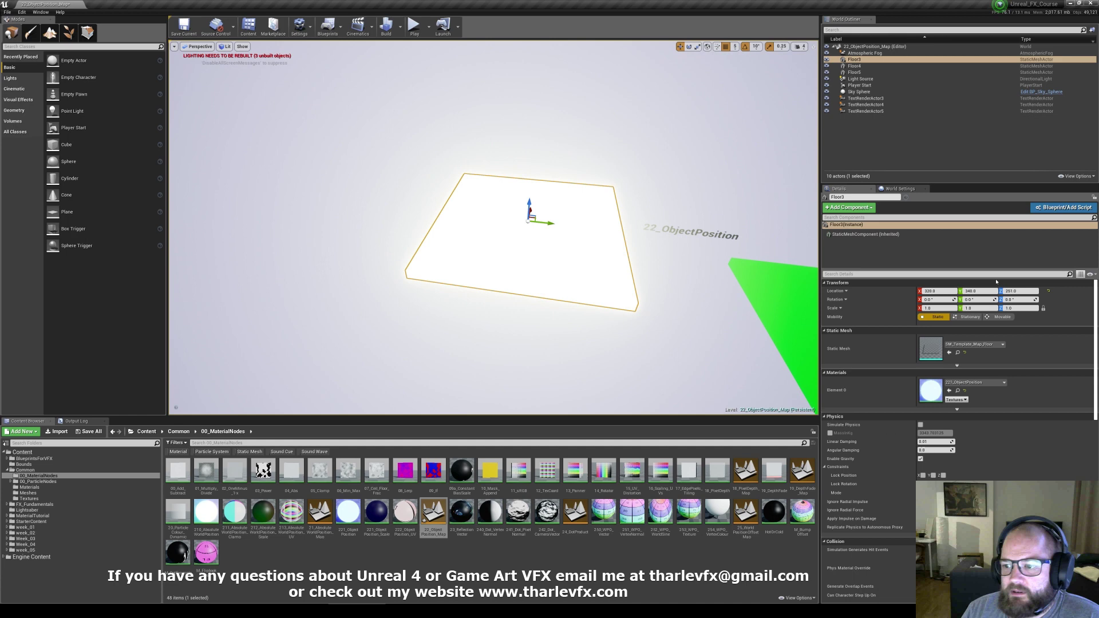
{"action": "left_click", "coordinate": [1059, 291]}
Step: Open the floor tile's ObjectPosition material and move the Object Position node closer to the material output
{"action": "double_click", "coordinate": [924, 394]}
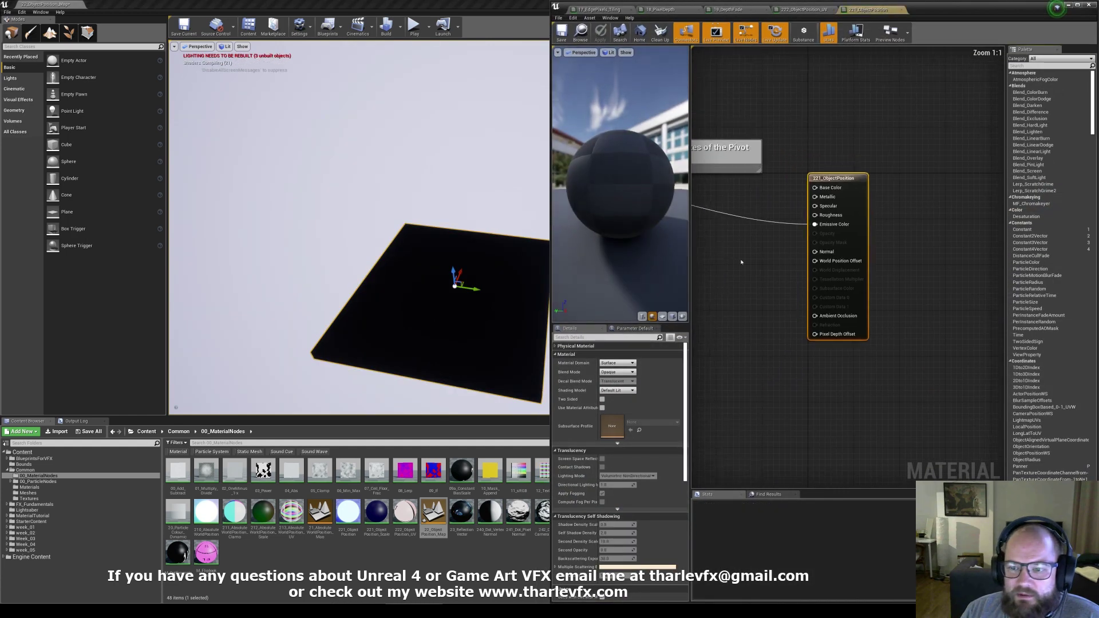
{"action": "left_click", "coordinate": [784, 308]}
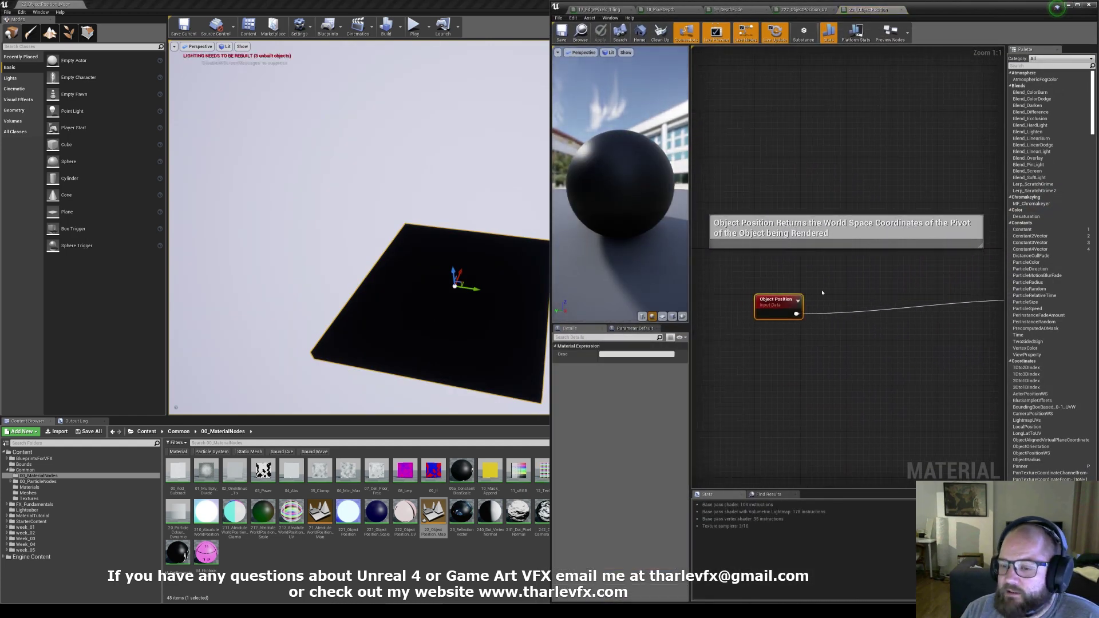
{"action": "left_click_drag", "start_coordinate": [773, 320], "coordinate": [882, 318]}
{"action": "right_click_drag", "start_coordinate": [974, 258], "coordinate": [801, 257]}
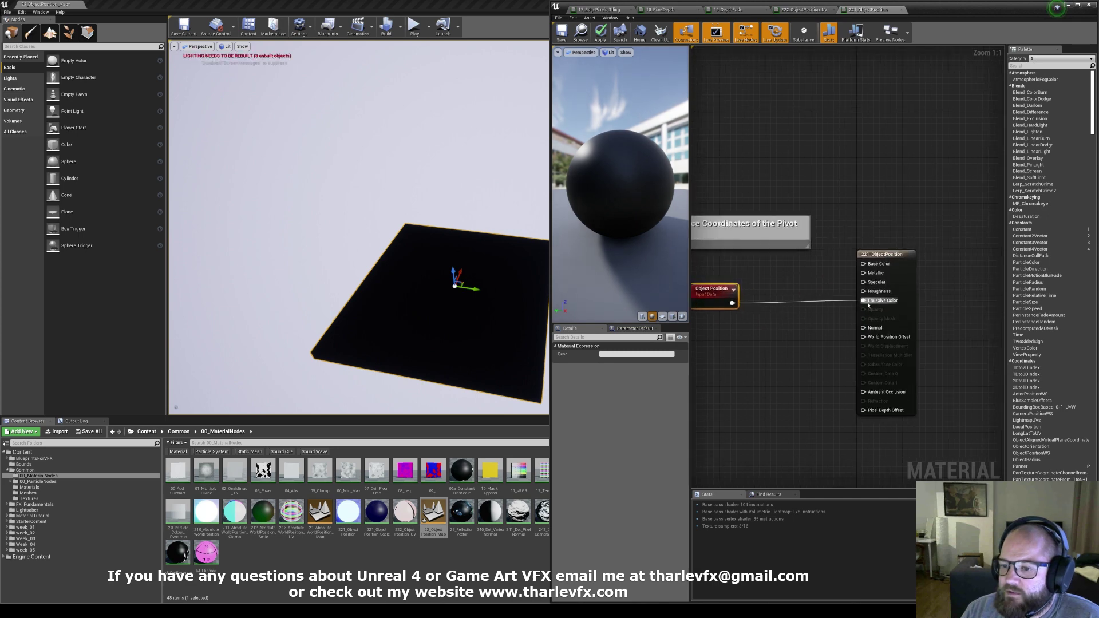
{"action": "left_click", "coordinate": [865, 189]}
Step: Return to the level and nudge the ObjectPosition floor tile slightly along the Y axis
{"action": "left_click", "coordinate": [1067, 6]}
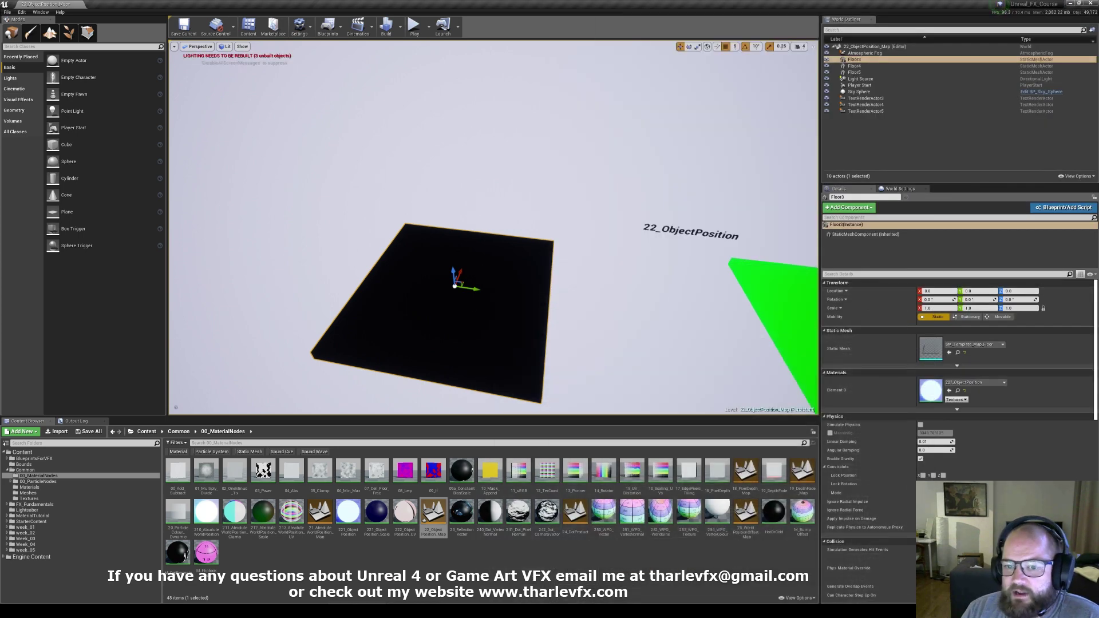
{"action": "left_click_drag", "start_coordinate": [468, 289], "coordinate": [468, 286]}
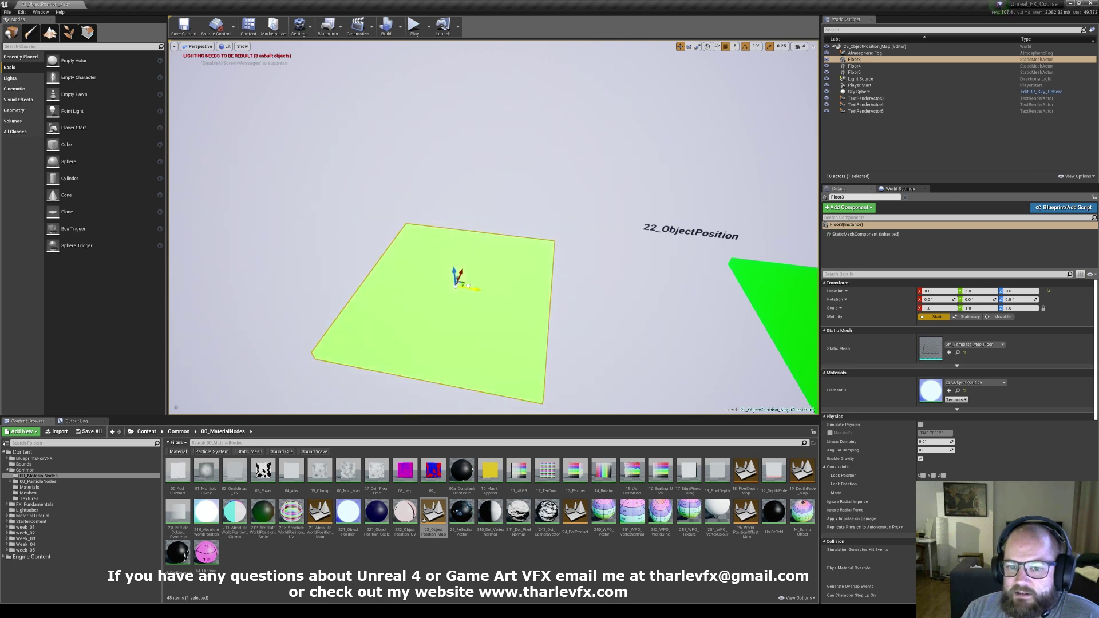
{"action": "right_click_drag", "start_coordinate": [510, 285], "coordinate": [529, 306]}
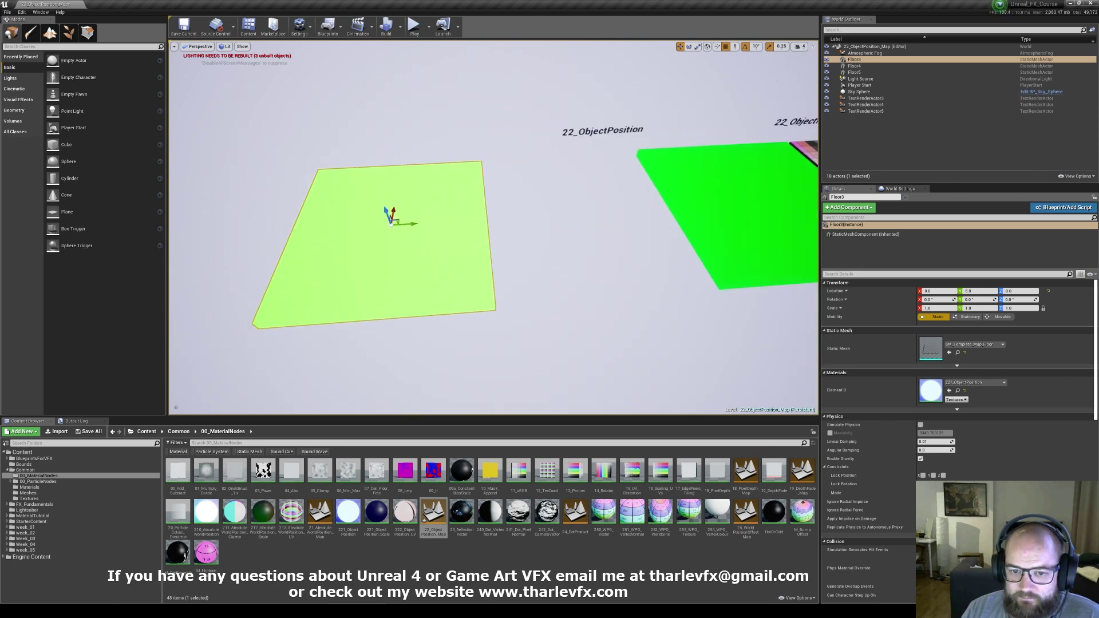
Step: Select and frame the 22_ObjectPosition_Scale floor tile, and open its assigned material
{"action": "left_click", "coordinate": [754, 225]}
{"action": "key", "text": "f"}
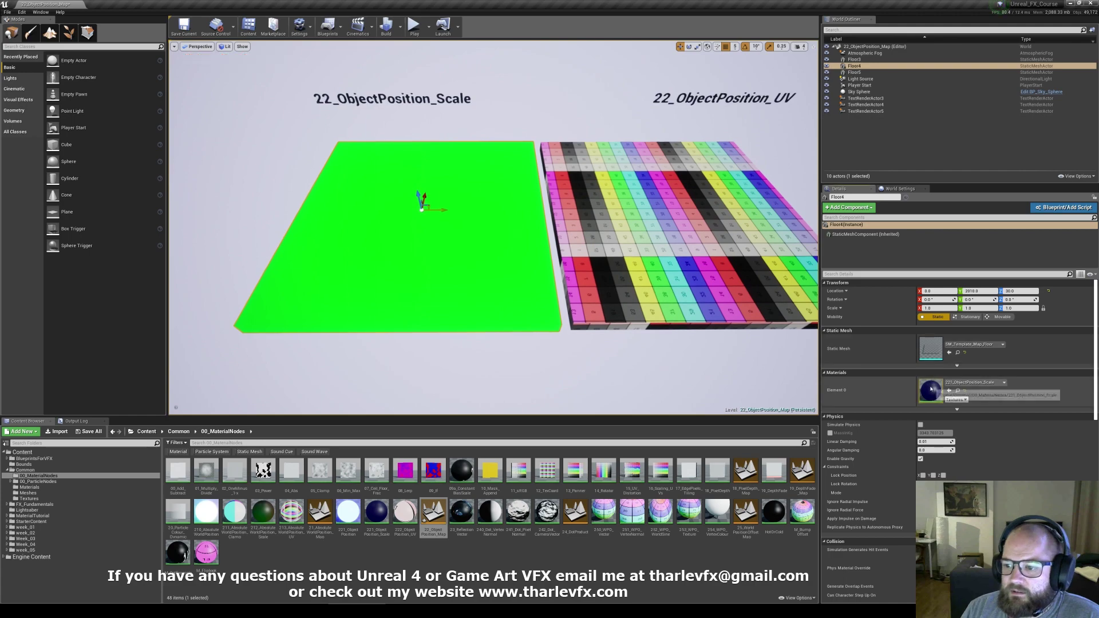
{"action": "double_click", "coordinate": [931, 389]}
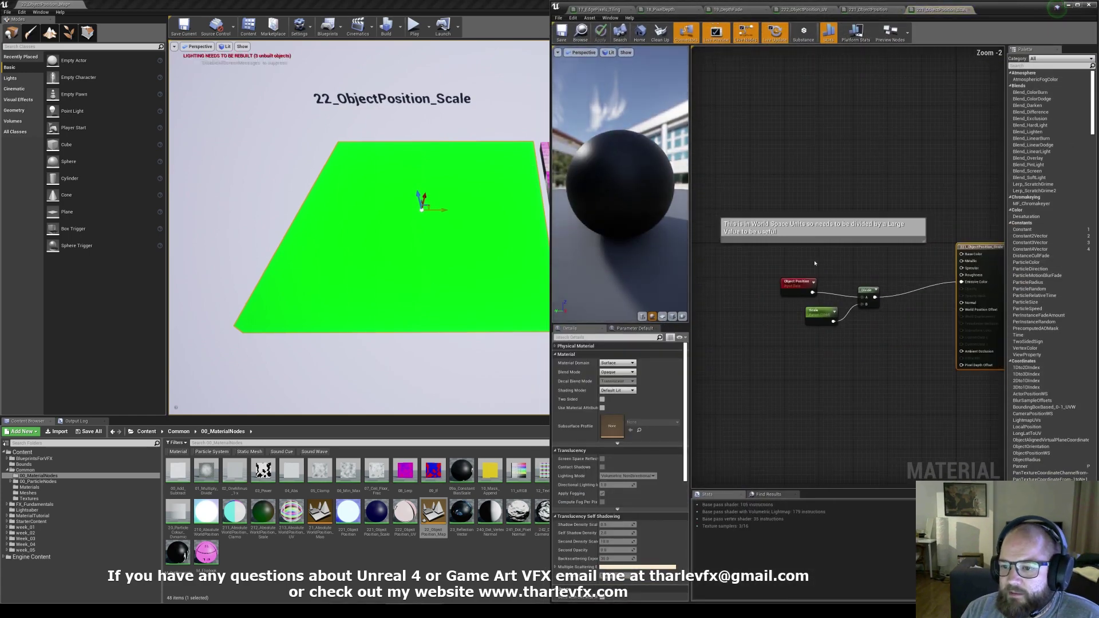
Step: Inspect the Object Position node and increase the default value of the Scale parameter dividing it
{"action": "left_click", "coordinate": [799, 283]}
{"action": "scroll", "coordinate": [844, 287], "scroll_direction": "up", "scroll_amount": 3}
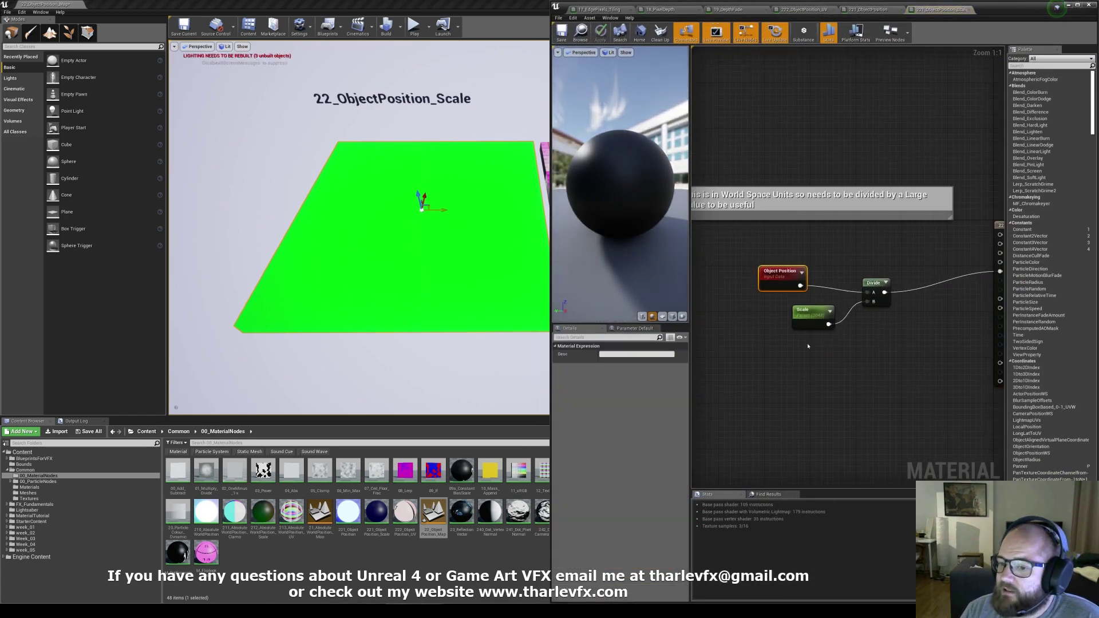
{"action": "left_click", "coordinate": [439, 234]}
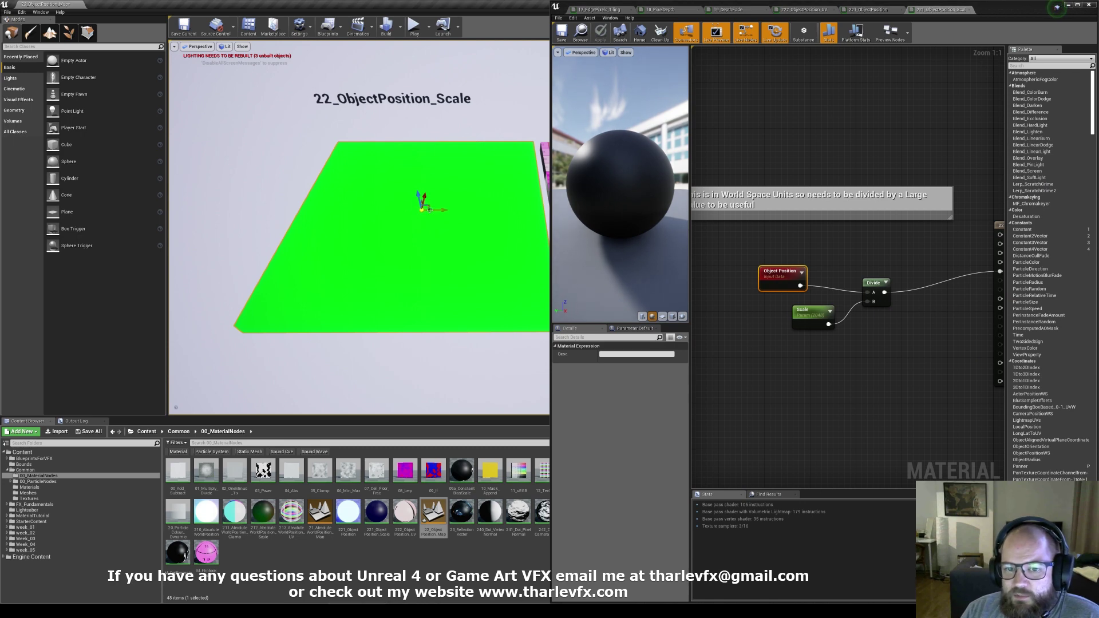
{"action": "left_click", "coordinate": [828, 319]}
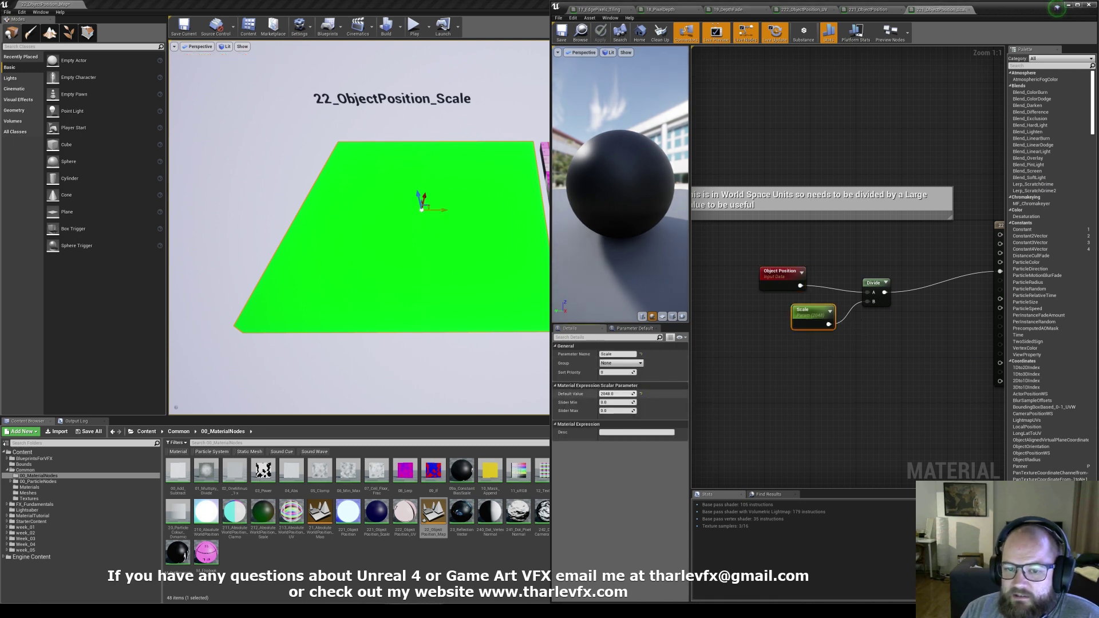
{"action": "mouse_move", "coordinate": [617, 394]}
{"action": "left_mouse_down"}
{"action": "mouse_move", "coordinate": [607, 394]}
{"action": "mouse_move", "coordinate": [635, 394]}
{"action": "mouse_move", "coordinate": [616, 394]}
{"action": "left_mouse_up"}
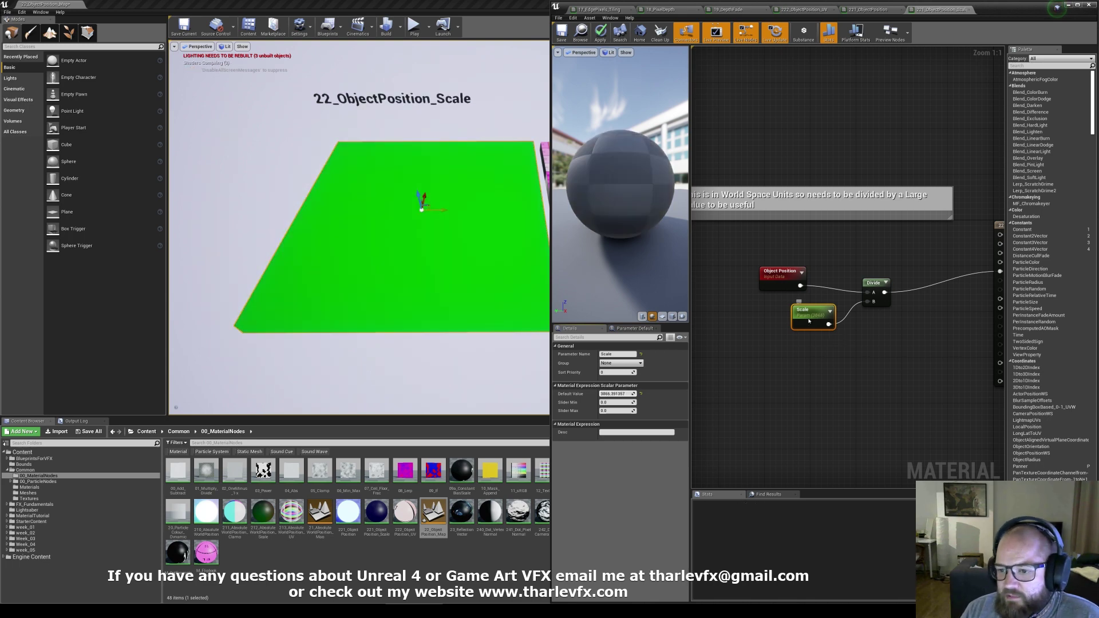
Step: Move the Scale node beneath the Object Position node and adjust the parameter's default value
{"action": "left_click_drag", "start_coordinate": [809, 321], "coordinate": [788, 323]}
{"action": "mouse_move", "coordinate": [617, 393]}
{"action": "left_mouse_down"}
{"action": "mouse_move", "coordinate": [630, 394]}
{"action": "mouse_move", "coordinate": [619, 394]}
{"action": "left_mouse_up"}
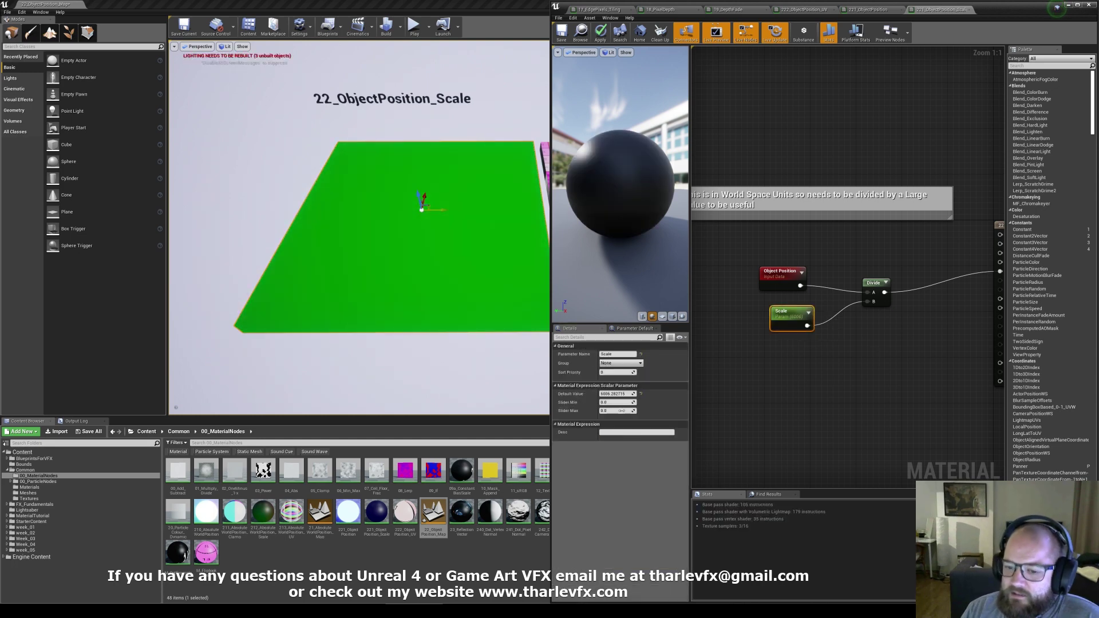
{"action": "left_click_drag", "start_coordinate": [618, 394], "coordinate": [615, 394]}
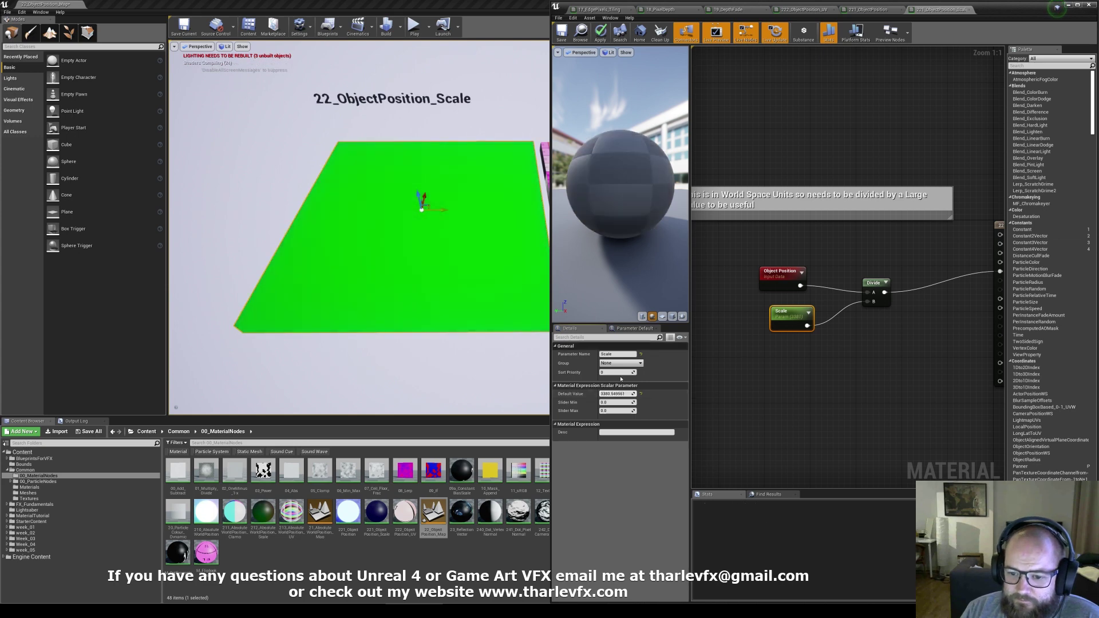
{"action": "left_click", "coordinate": [956, 273]}
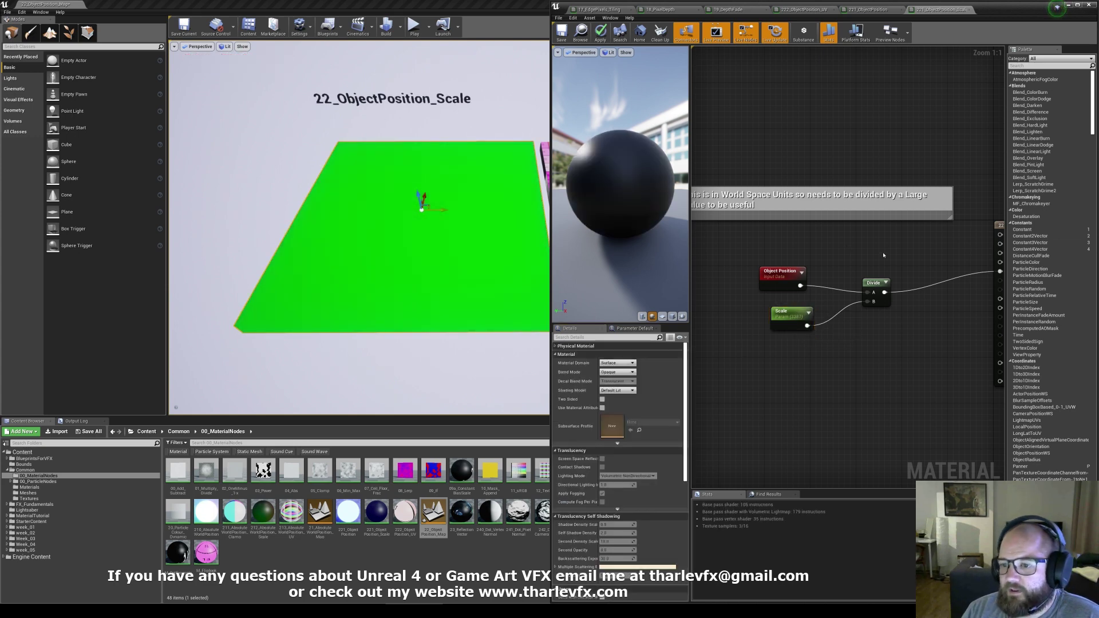
Step: Return to the level and move the 22_ObjectPosition_Scale floor tile to about X 1120, Y 1170
{"action": "left_click", "coordinate": [1069, 5]}
{"action": "left_click_drag", "start_coordinate": [493, 229], "coordinate": [437, 226], "text": "alt"}
{"action": "left_click_drag", "start_coordinate": [556, 209], "coordinate": [315, 318], "text": "alt"}
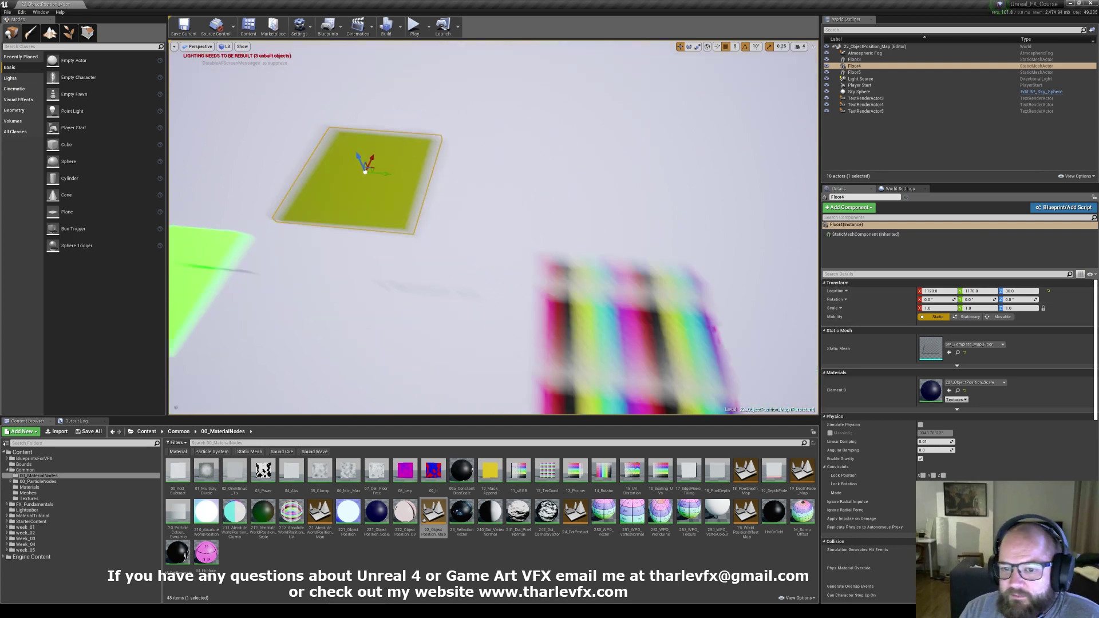
Step: Duplicate the 22_ObjectPosition_UV floor tile twice along the Y axis to form a row of three, and clear the selection
{"action": "left_click", "coordinate": [519, 309]}
{"action": "left_click_drag", "start_coordinate": [550, 312], "coordinate": [533, 230], "text": "alt"}
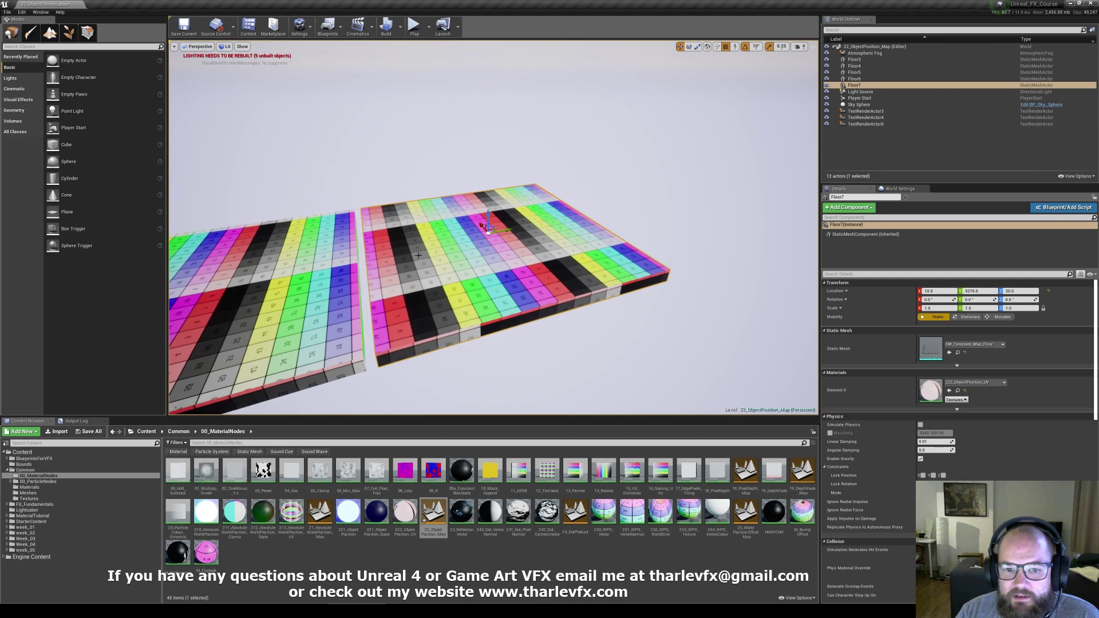
{"action": "right_click_drag", "start_coordinate": [533, 229], "coordinate": [321, 248]}
{"action": "key", "text": "Escape"}
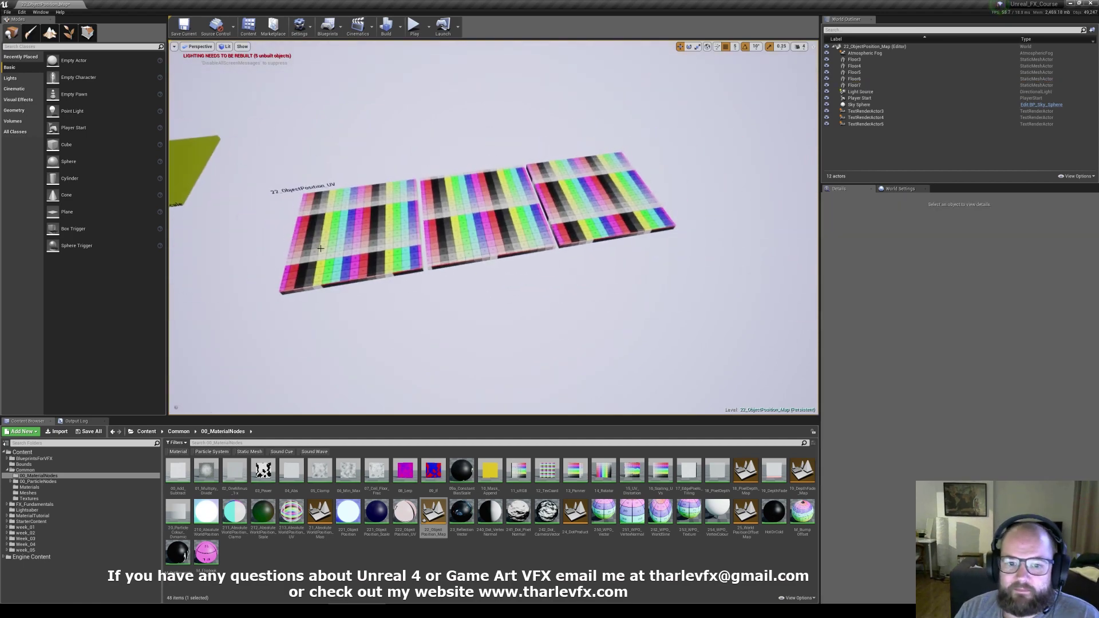
Step: Open the material of the first 22_ObjectPosition_UV tile and lower the default value of its Scale parameter
{"action": "left_click", "coordinate": [366, 247]}
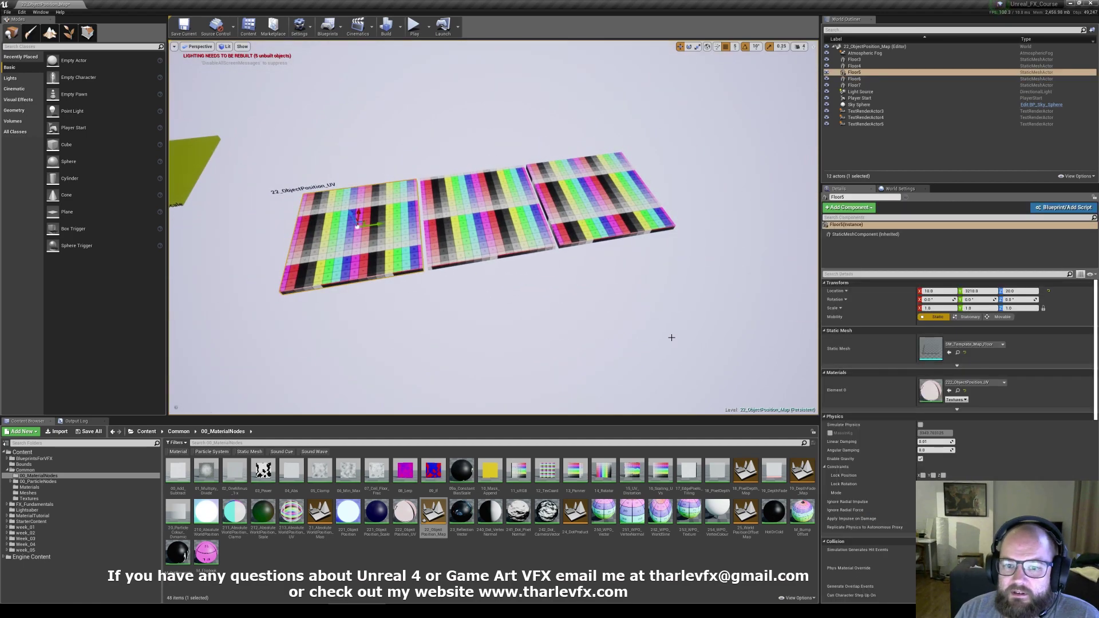
{"action": "right_click_drag", "start_coordinate": [670, 336], "coordinate": [735, 336]}
{"action": "double_click", "coordinate": [932, 393]}
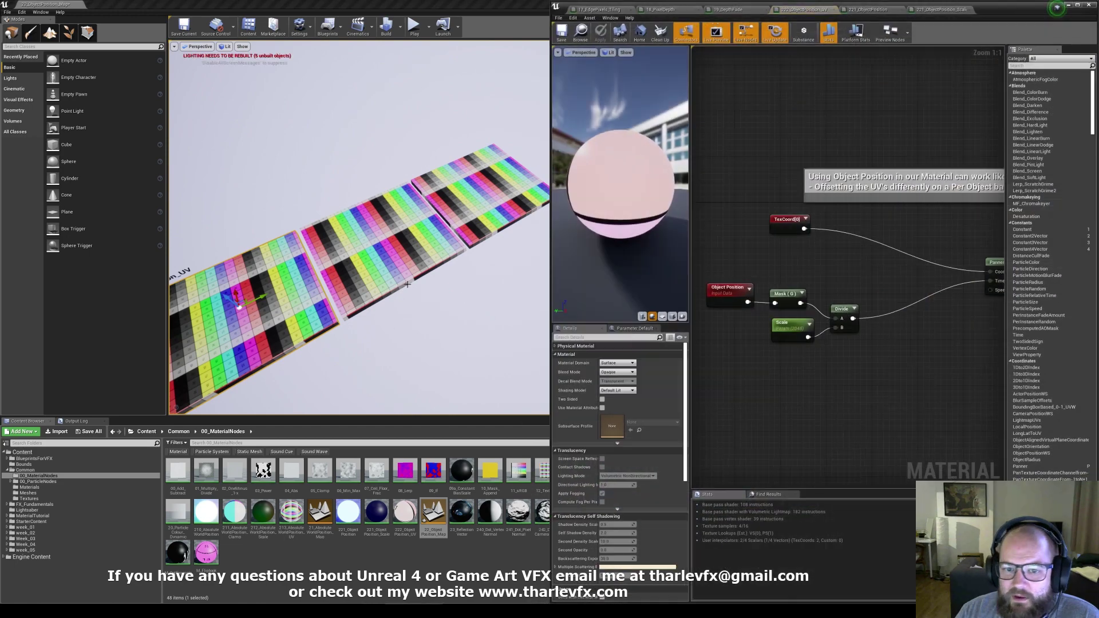
{"action": "left_click", "coordinate": [807, 338]}
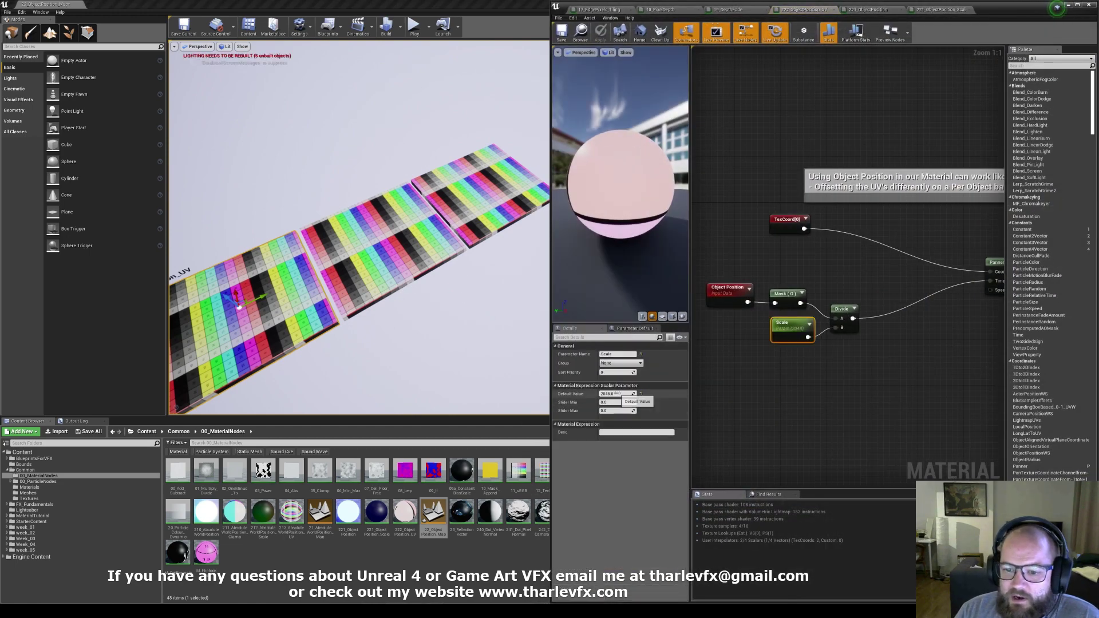
{"action": "mouse_move", "coordinate": [616, 393]}
{"action": "left_mouse_down"}
{"action": "mouse_move", "coordinate": [687, 393]}
{"action": "mouse_move", "coordinate": [584, 394]}
{"action": "mouse_move", "coordinate": [606, 391]}
{"action": "left_mouse_up"}
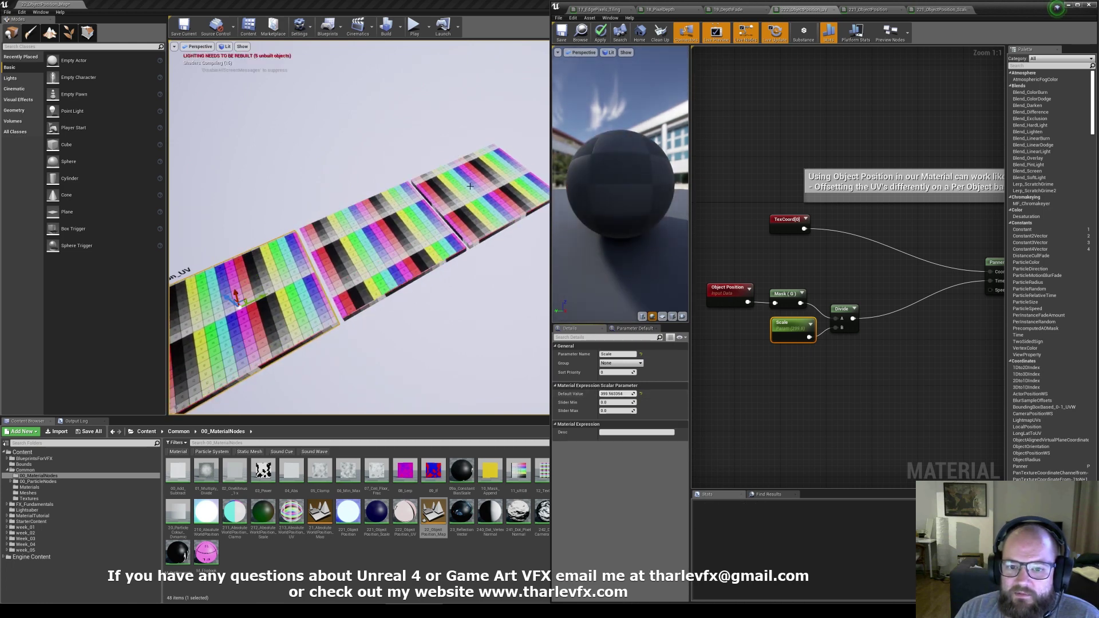
{"action": "left_click", "coordinate": [813, 240]}
Step: Add a Multiply node fed by the TexCoord node's output
{"action": "right_click_drag", "start_coordinate": [813, 240], "coordinate": [824, 192]}
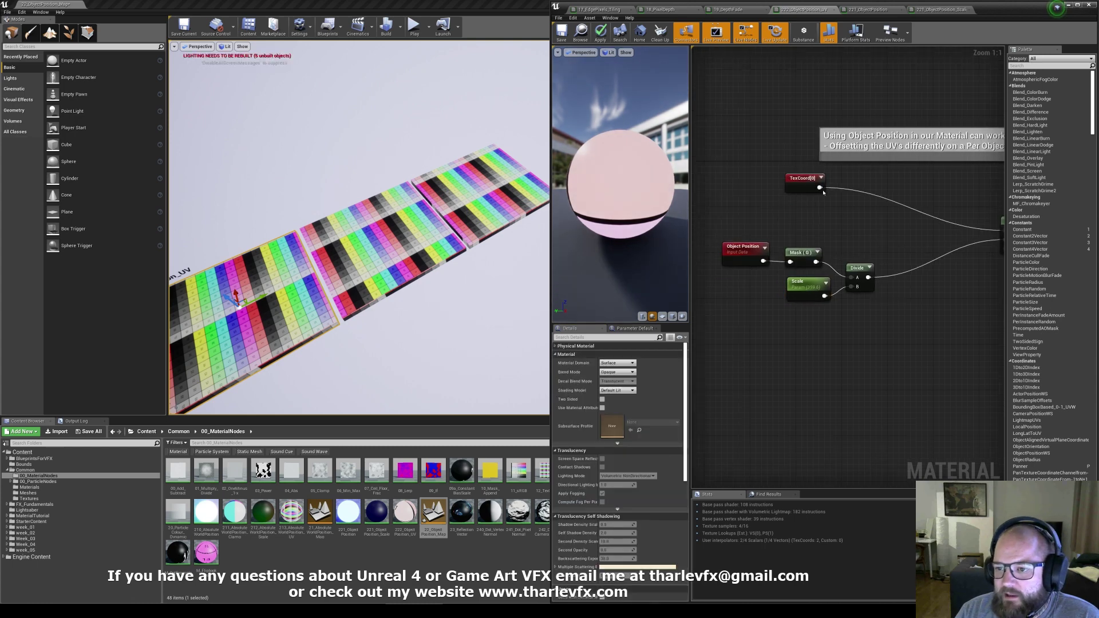
{"action": "left_click_drag", "start_coordinate": [872, 189], "coordinate": [874, 190]}
{"action": "type", "text": "multiply"}
{"action": "key", "text": "Return"}
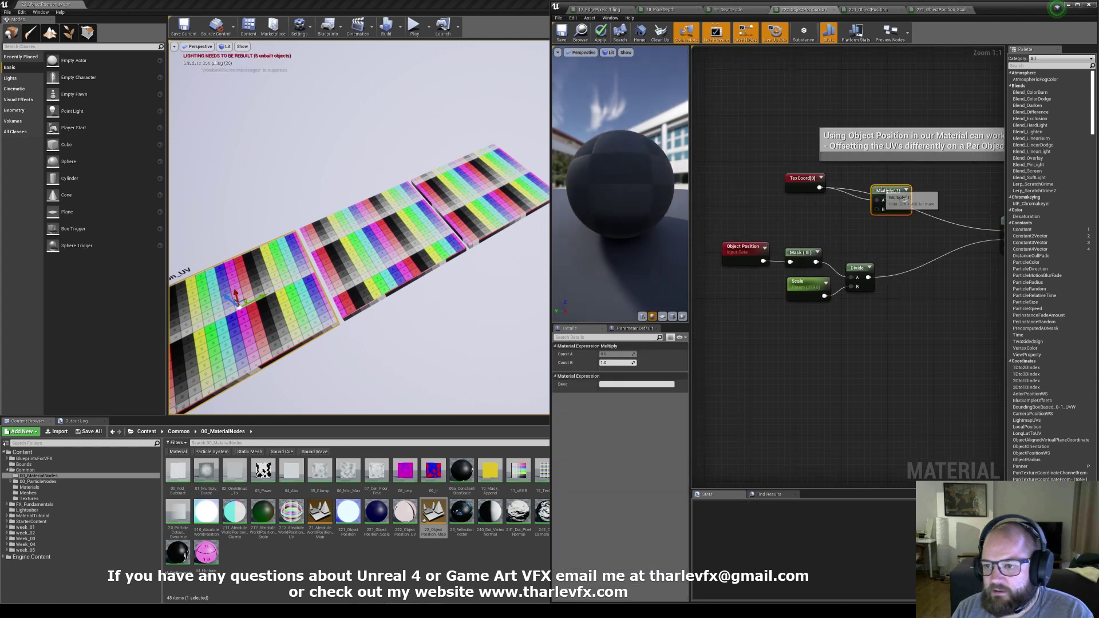
Step: Check the Panner's settings and move the Object Position, Mask, Scale and Divide nodes lower in the graph as a group
{"action": "left_click_drag", "start_coordinate": [883, 326], "coordinate": [749, 247]}
{"action": "right_click_drag", "start_coordinate": [787, 305], "coordinate": [822, 285]}
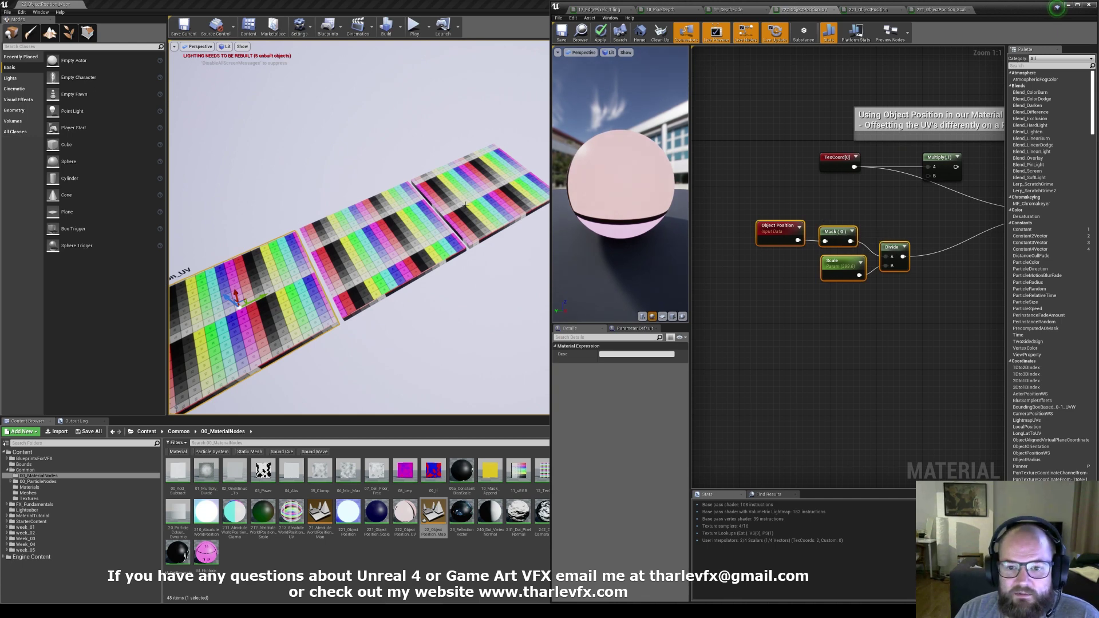
{"action": "right_click_drag", "start_coordinate": [906, 238], "coordinate": [807, 266]}
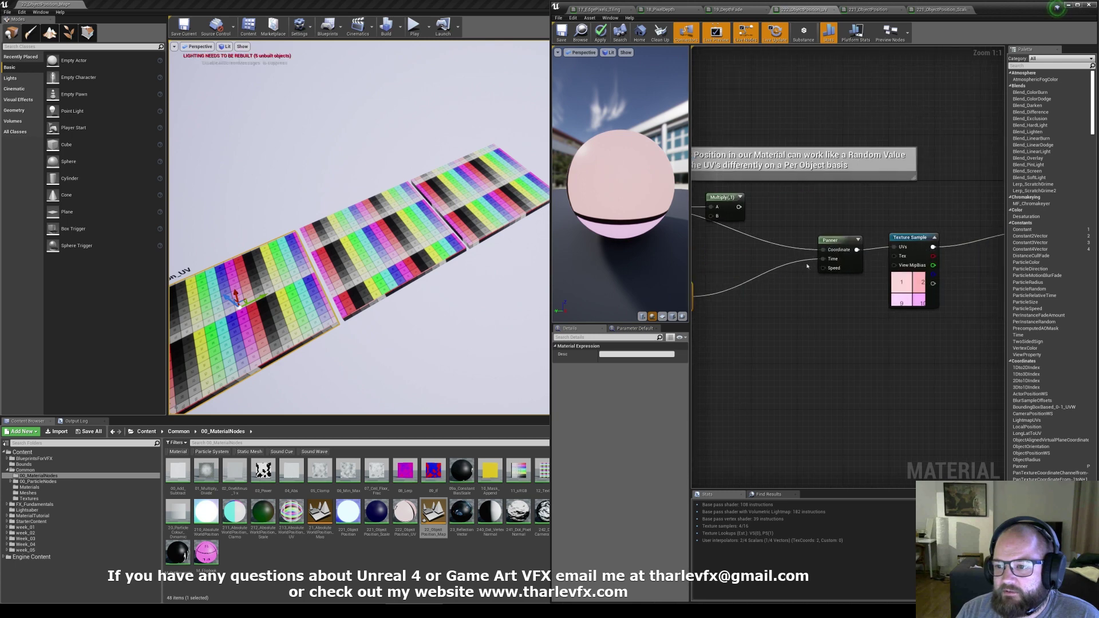
{"action": "left_click", "coordinate": [820, 256]}
{"action": "right_click_drag", "start_coordinate": [696, 280], "coordinate": [836, 295]}
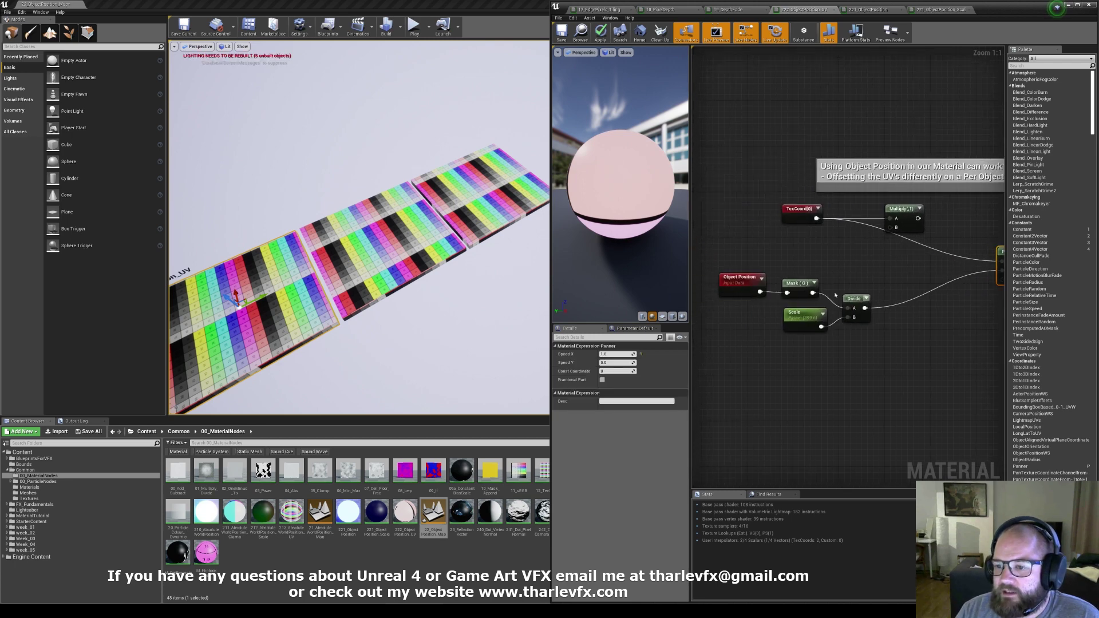
{"action": "left_click_drag", "start_coordinate": [874, 267], "coordinate": [710, 337]}
{"action": "left_click_drag", "start_coordinate": [794, 284], "coordinate": [777, 307]}
Step: Add a ComponentMask fed by Object Position, limit it to the R channel, and place it above the existing mask
{"action": "type", "text": "mask"}
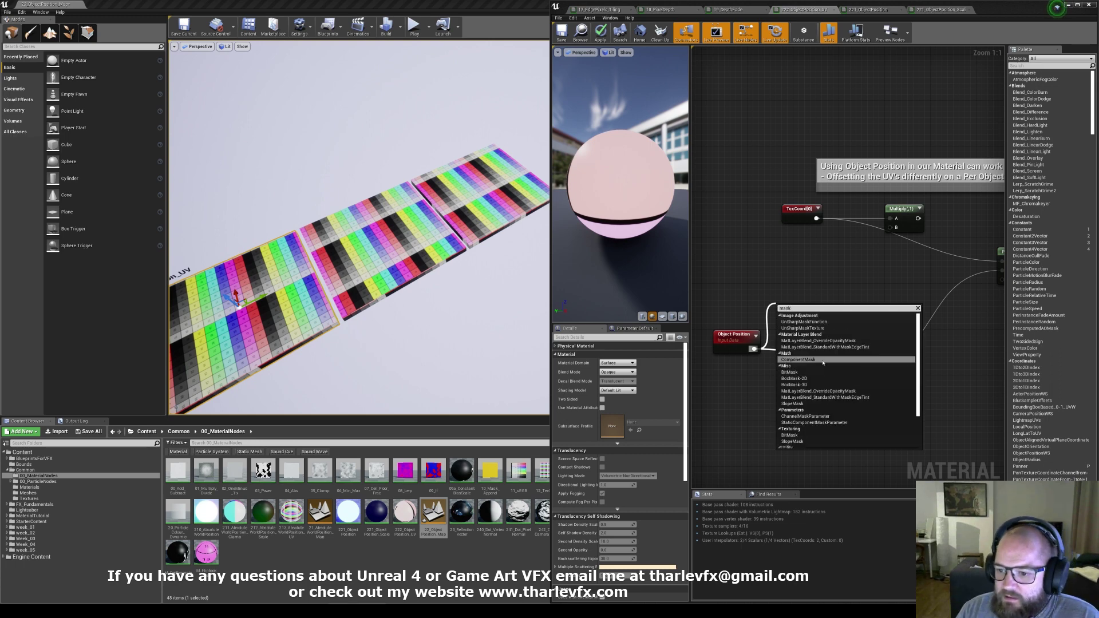
{"action": "left_click", "coordinate": [823, 360]}
{"action": "left_click", "coordinate": [602, 364]}
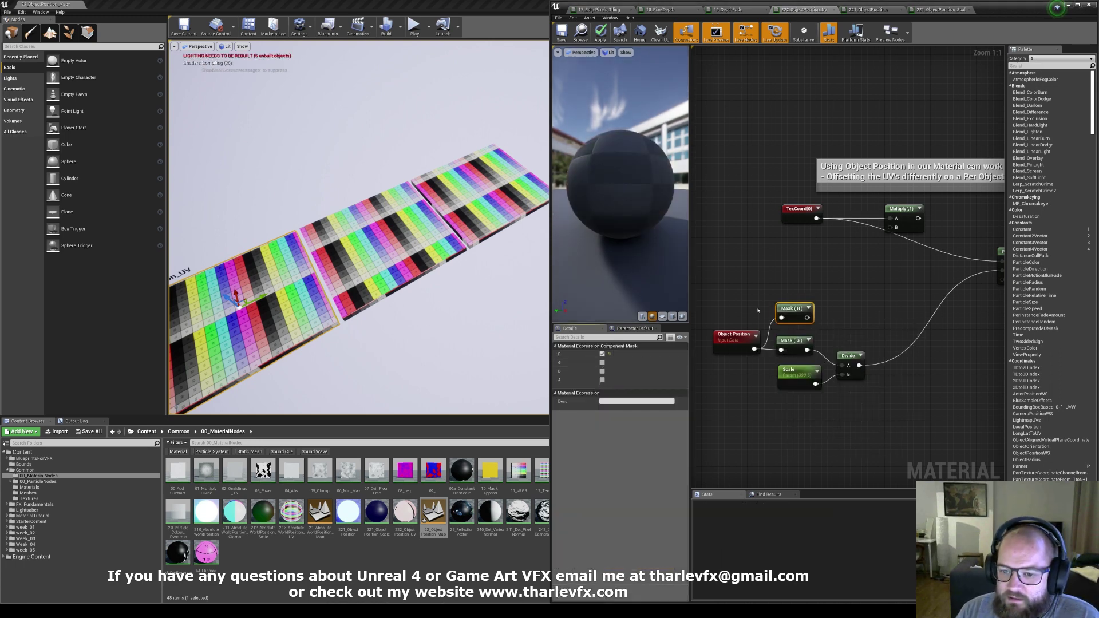
{"action": "left_click_drag", "start_coordinate": [795, 316], "coordinate": [817, 293]}
{"action": "left_click", "coordinate": [752, 272]}
{"action": "left_click", "coordinate": [815, 279]}
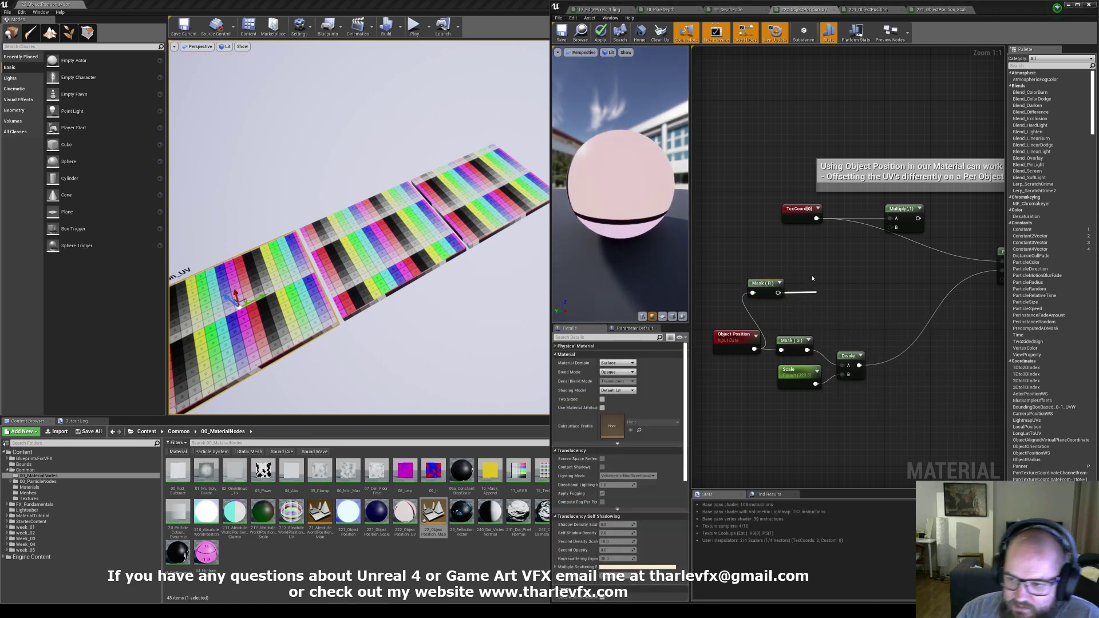
Step: Duplicate the Divide node above the original and use it to divide the R mask by the Scale parameter
{"action": "left_click", "coordinate": [850, 361]}
{"action": "key", "text": "ctrl+w"}
{"action": "left_click_drag", "start_coordinate": [859, 361], "coordinate": [856, 301]}
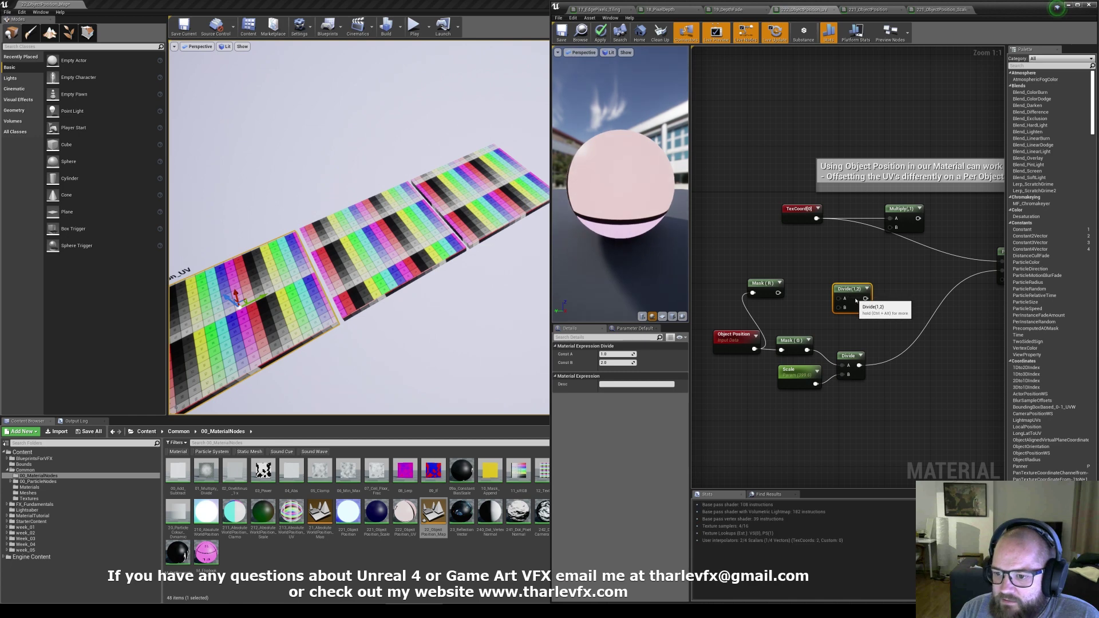
{"action": "left_click_drag", "start_coordinate": [814, 383], "coordinate": [839, 314]}
{"action": "left_click_drag", "start_coordinate": [778, 293], "coordinate": [890, 227]}
Step: Route the new Divide through a Sine node into Multiply's B input, and connect Multiply to the Panner's Coordinate input
{"action": "left_click", "coordinate": [867, 297]}
{"action": "type", "text": "sine"}
{"action": "key", "text": "Return"}
{"action": "left_click", "coordinate": [901, 275]}
{"action": "right_click_drag", "start_coordinate": [931, 237], "coordinate": [895, 247]}
{"action": "left_click_drag", "start_coordinate": [874, 224], "coordinate": [965, 268]}
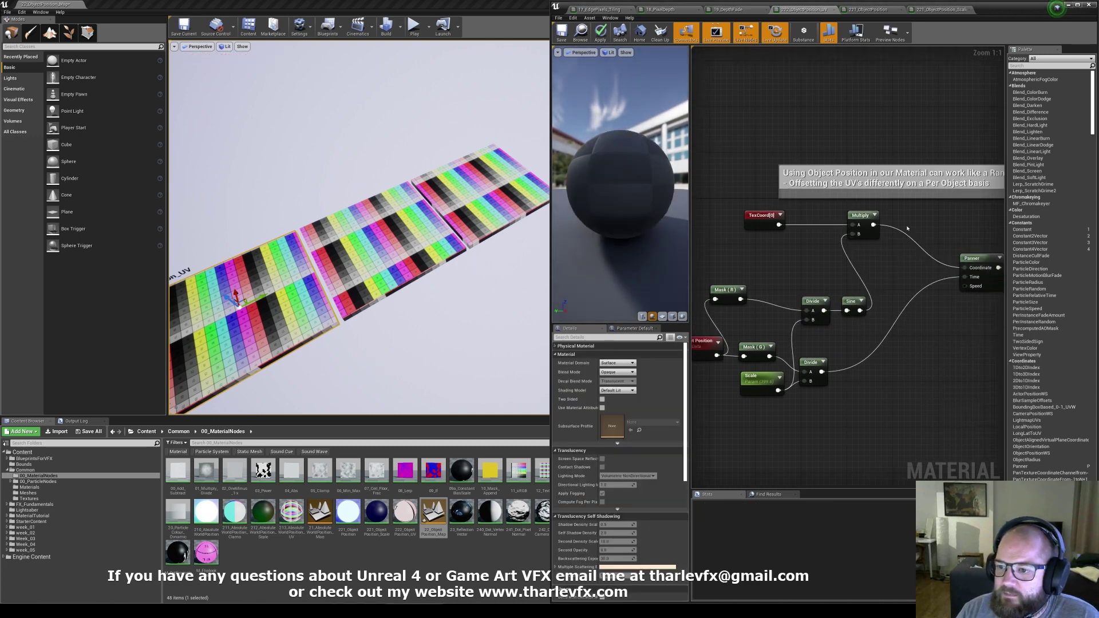
Step: Apply the material changes and view the three 22_ObjectPosition_UV tiles in the level
{"action": "left_click", "coordinate": [599, 33]}
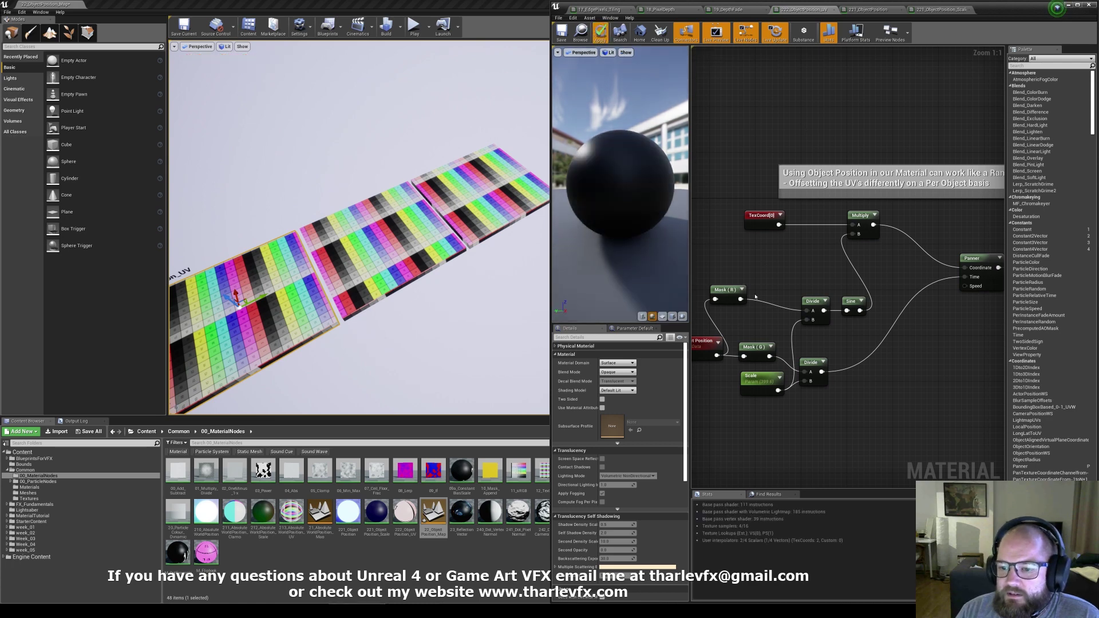
{"action": "left_click", "coordinate": [696, 352]}
{"action": "right_click_drag", "start_coordinate": [696, 351], "coordinate": [733, 334]}
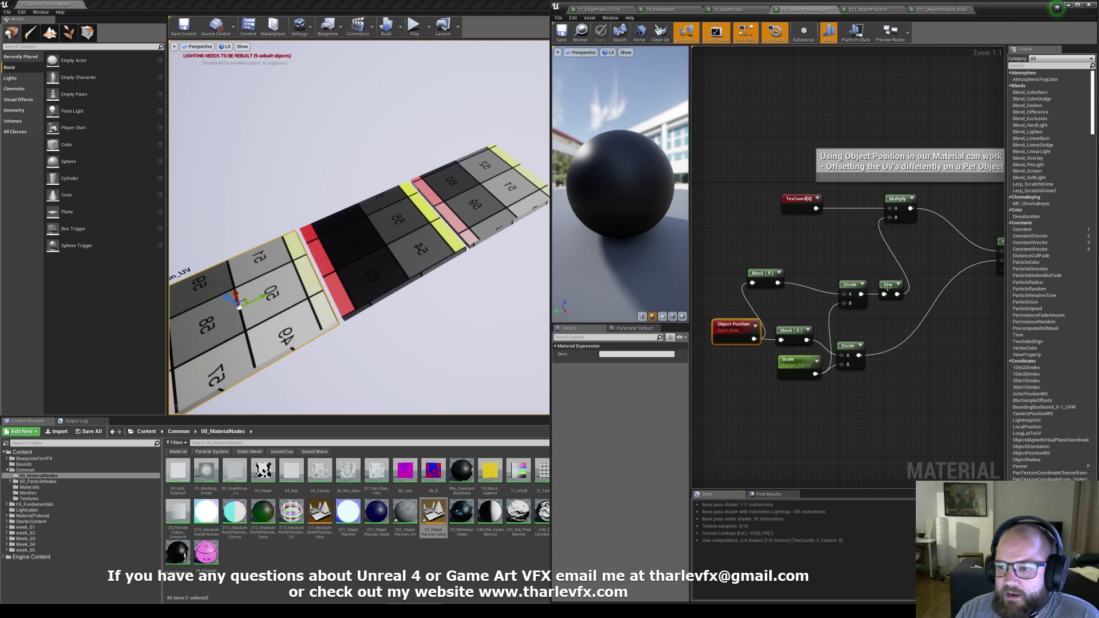
{"action": "key", "text": "s"}
{"action": "right_click_drag", "start_coordinate": [289, 308], "coordinate": [289, 305]}
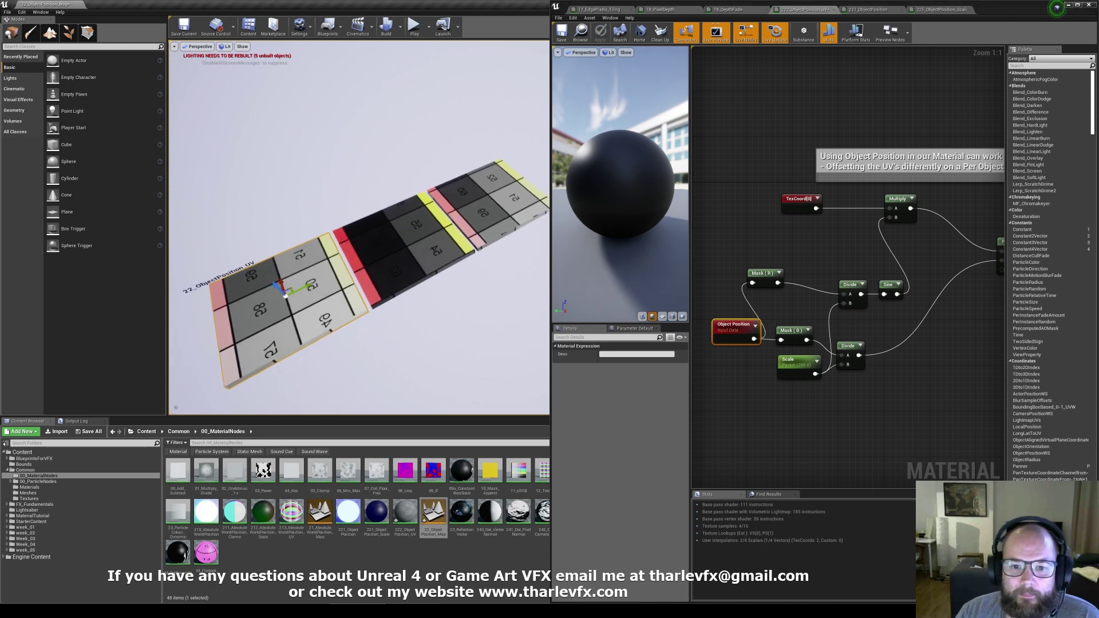
Step: Move the middle and far 22_ObjectPosition_UV tiles to new positions to compare their texture scaling and offset
{"action": "left_click_drag", "start_coordinate": [398, 233], "coordinate": [426, 274]}
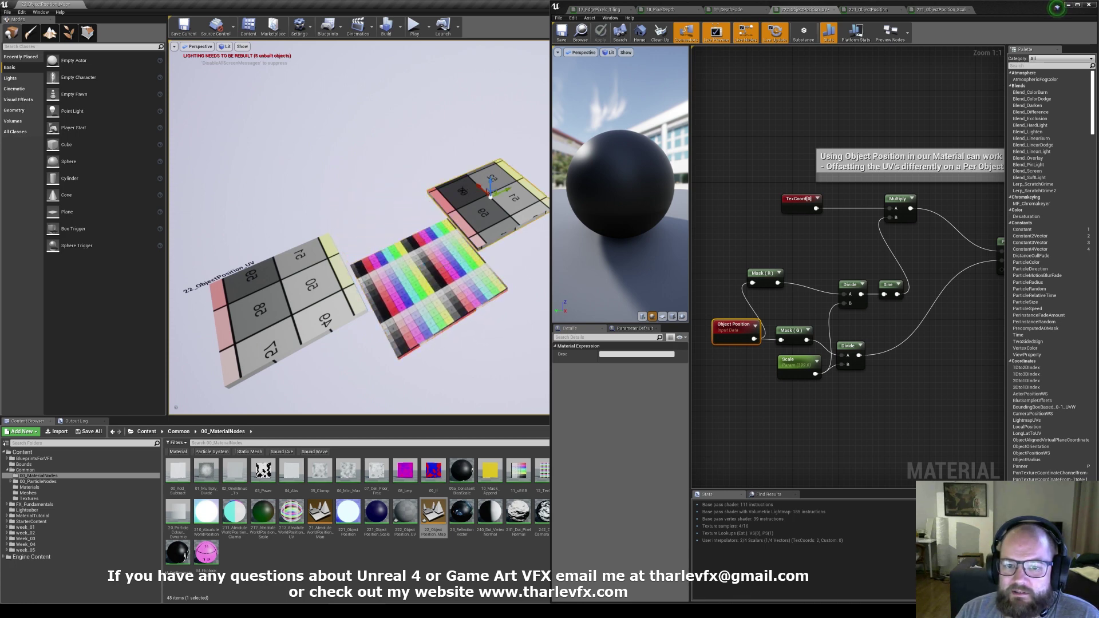
{"action": "right_click_drag", "start_coordinate": [487, 191], "coordinate": [473, 195]}
{"action": "left_click_drag", "start_coordinate": [498, 189], "coordinate": [497, 187]}
{"action": "right_click_drag", "start_coordinate": [419, 286], "coordinate": [421, 285]}
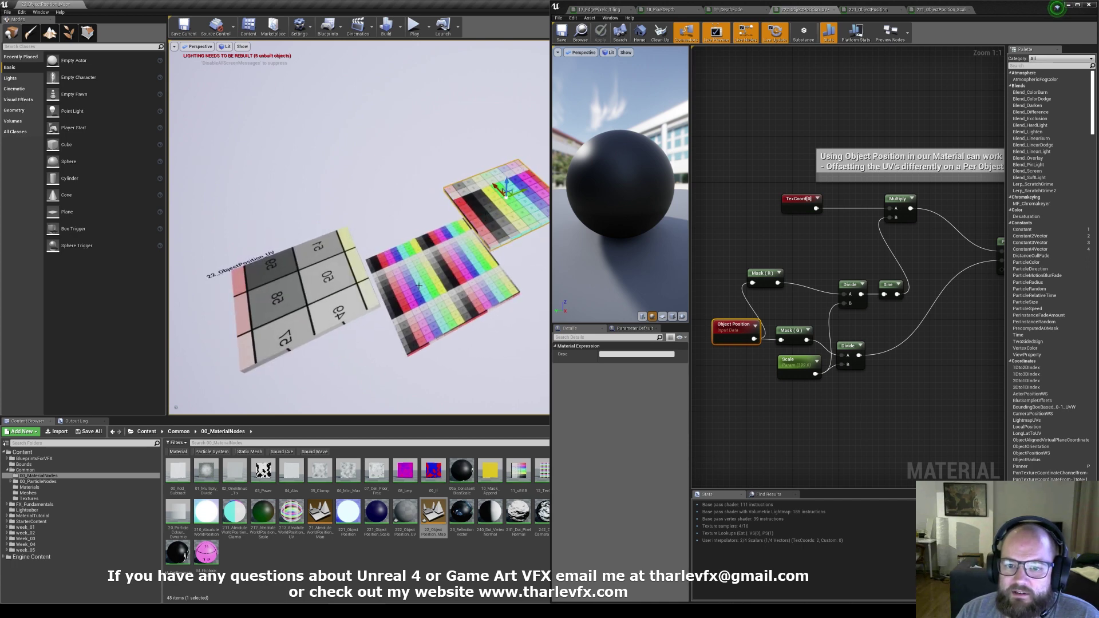
{"action": "right_click_drag", "start_coordinate": [325, 293], "coordinate": [329, 292]}
{"action": "left_click", "coordinate": [463, 219]}
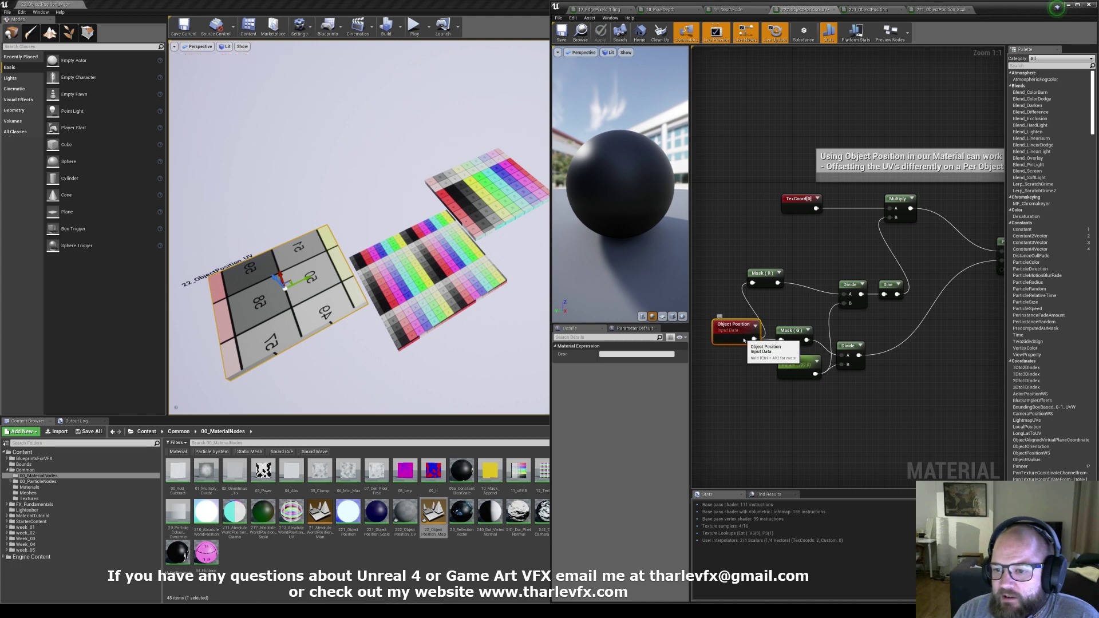
Step: Shift the Object Position node away from the two masks and examine the differently tiled floor pieces in the level
{"action": "left_click_drag", "start_coordinate": [731, 332], "coordinate": [719, 326]}
{"action": "left_click", "coordinate": [730, 280]}
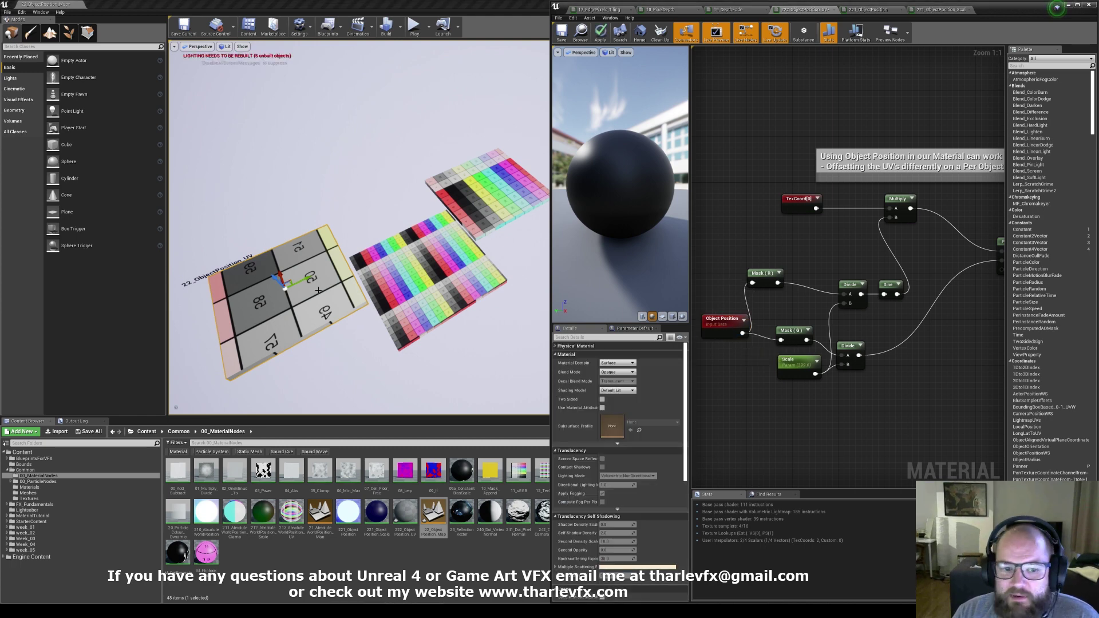
{"action": "left_click", "coordinate": [427, 266]}
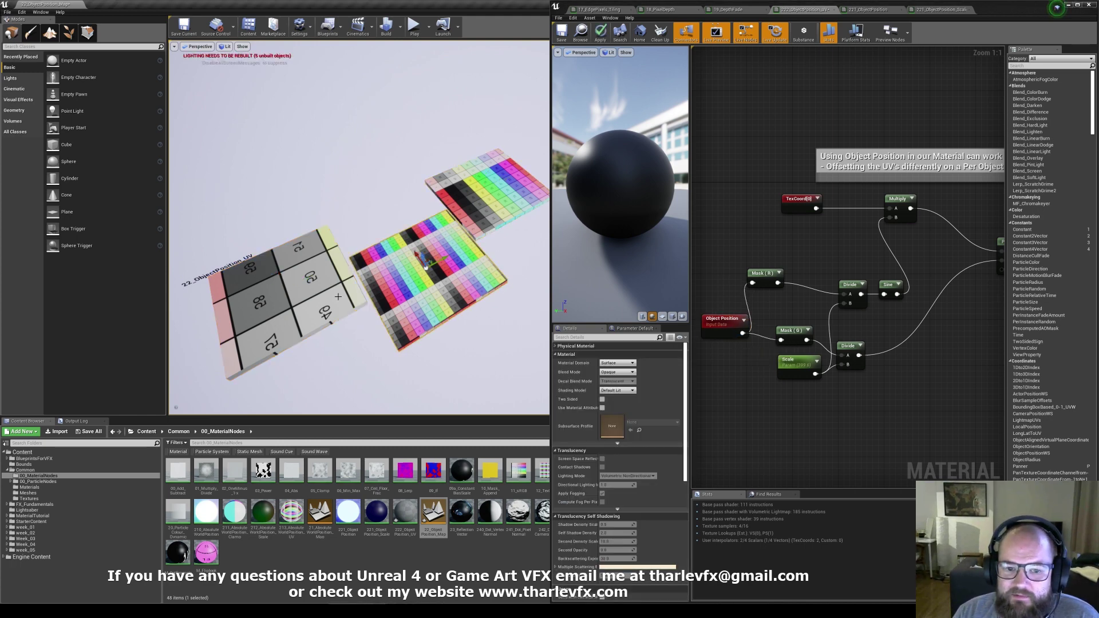
{"action": "right_click_drag", "start_coordinate": [403, 297], "coordinate": [380, 239]}
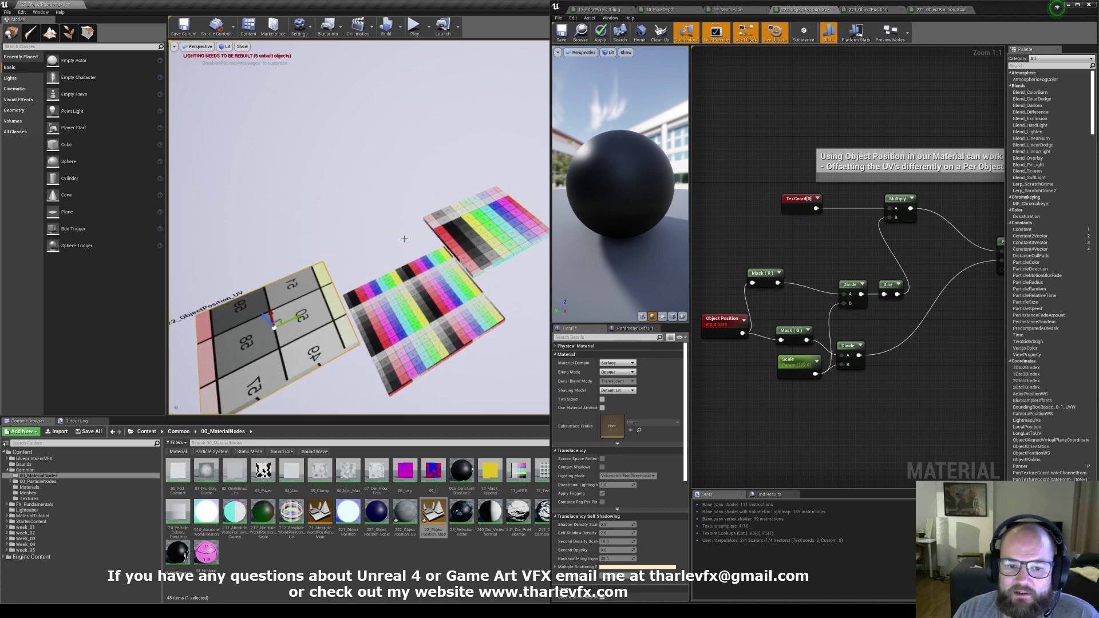
{"action": "right_click_drag", "start_coordinate": [861, 193], "coordinate": [857, 182]}
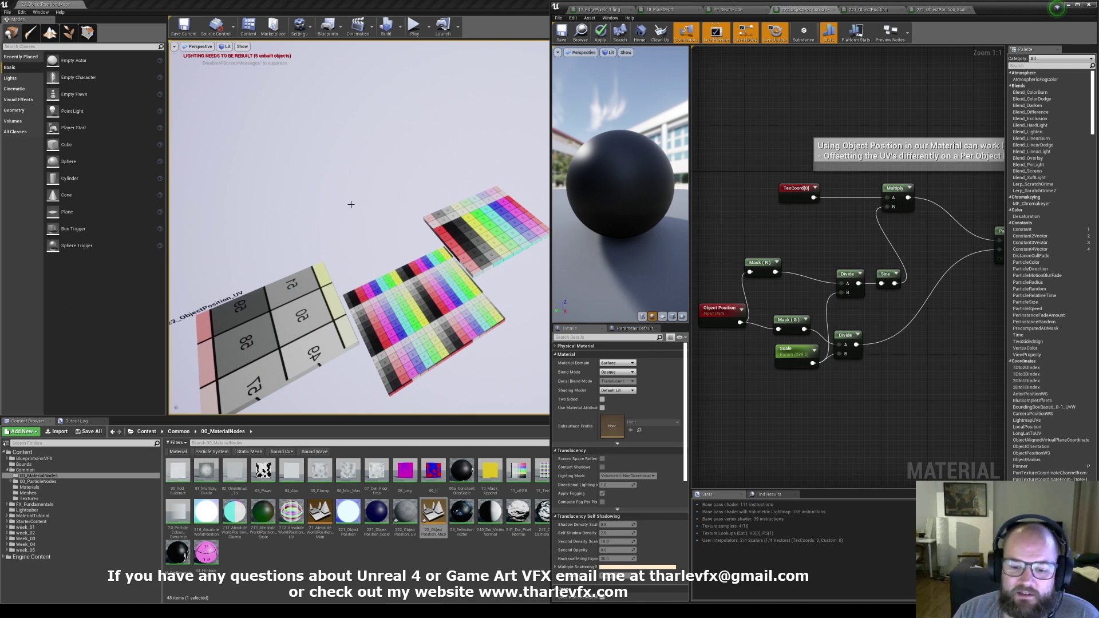
Step: Save the changed content and open the 21_AbsoluteWorldPosition_Map level
{"action": "left_click", "coordinate": [437, 576]}
{"action": "left_click", "coordinate": [319, 513]}
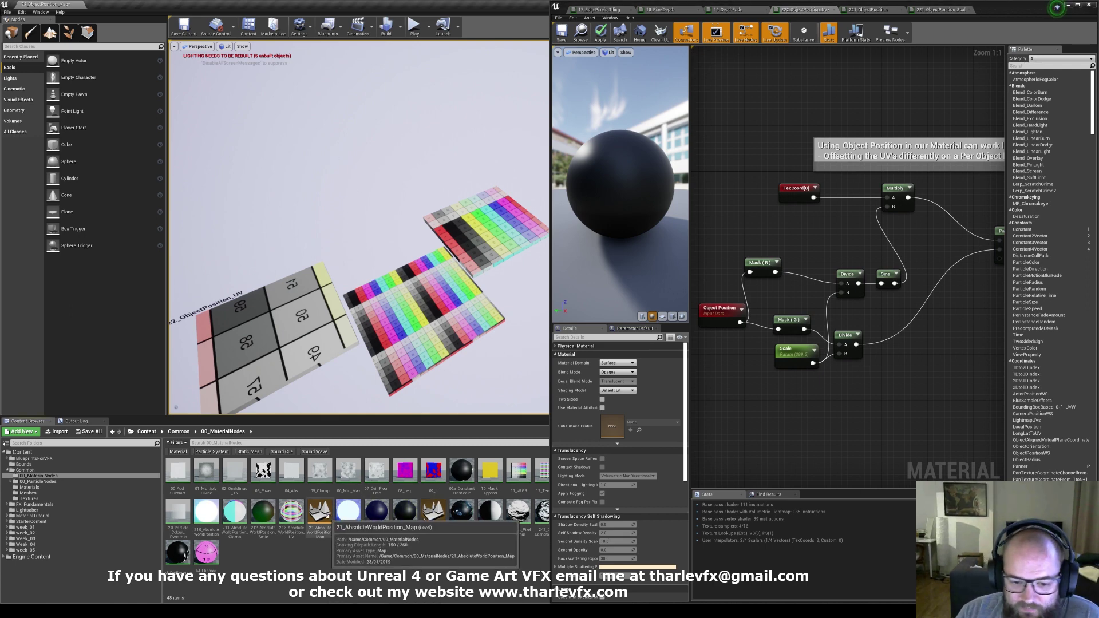
{"action": "key", "text": "ctrl+shift+s"}
{"action": "left_click", "coordinate": [582, 370]}
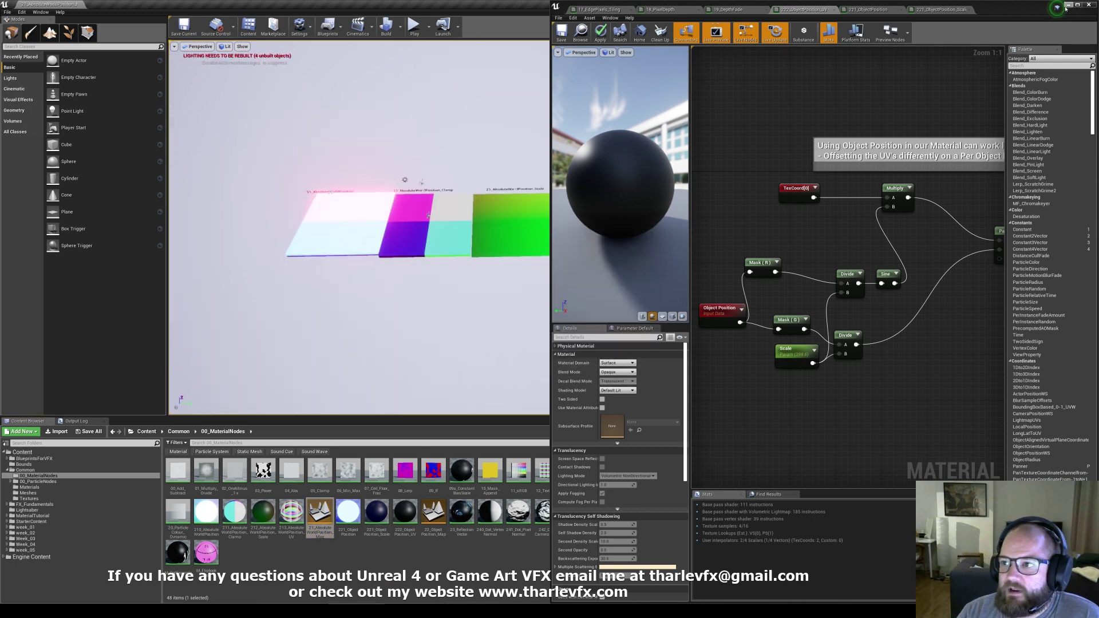
Step: Close the material editor window, applying the pending changes to the 17_EdgePixels_Tiling and 18_PixelDepth materials
{"action": "left_click", "coordinate": [1094, 6]}
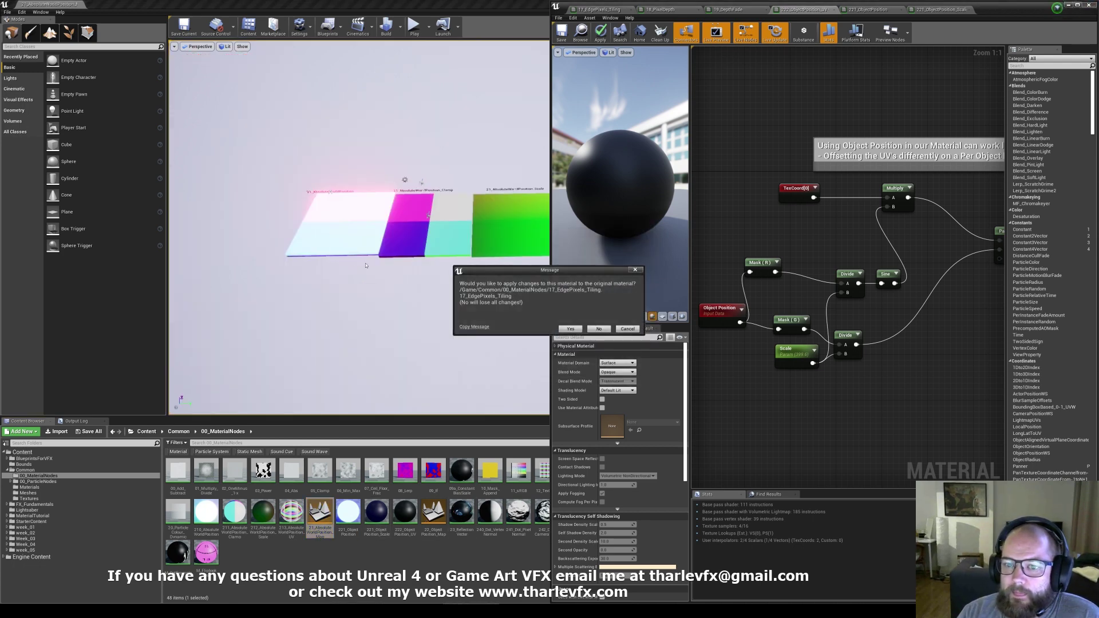
{"action": "left_click", "coordinate": [569, 329]}
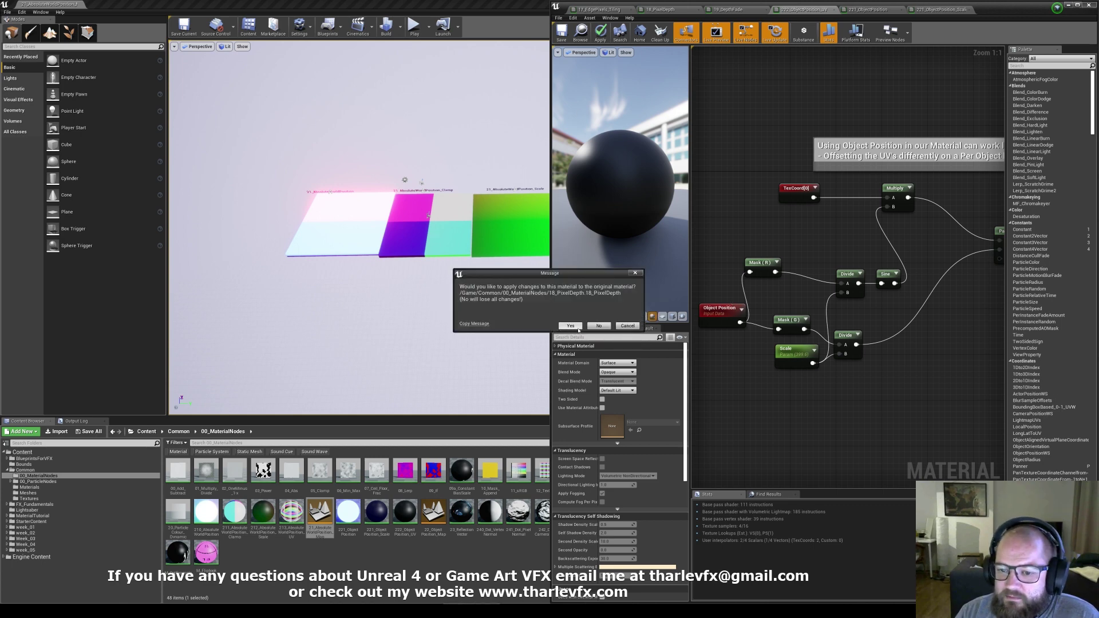
{"action": "left_click", "coordinate": [578, 330]}
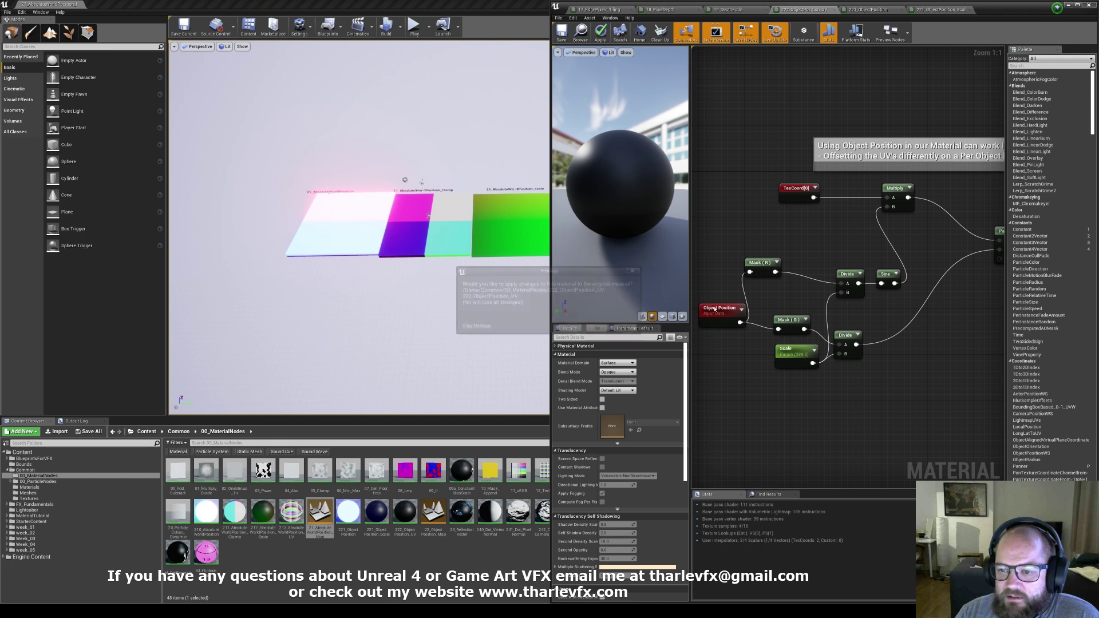
Step: Apply the pending changes to the remaining open materials, including 221_ObjectPosition_Scale, so the editor window closes
{"action": "left_click", "coordinate": [569, 330]}
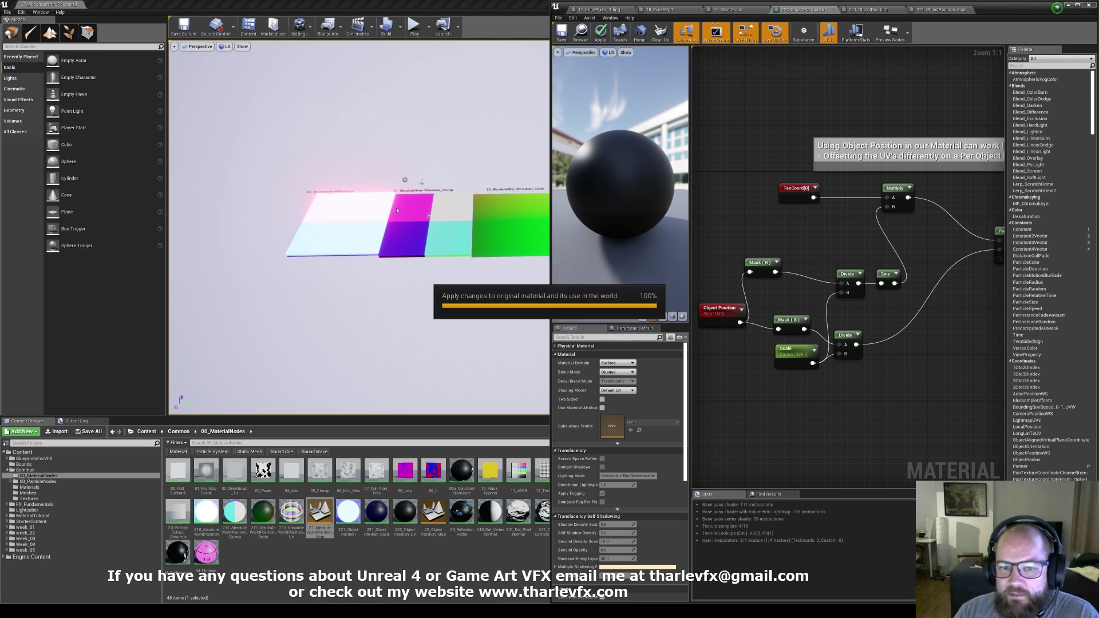
{"action": "left_click", "coordinate": [570, 330]}
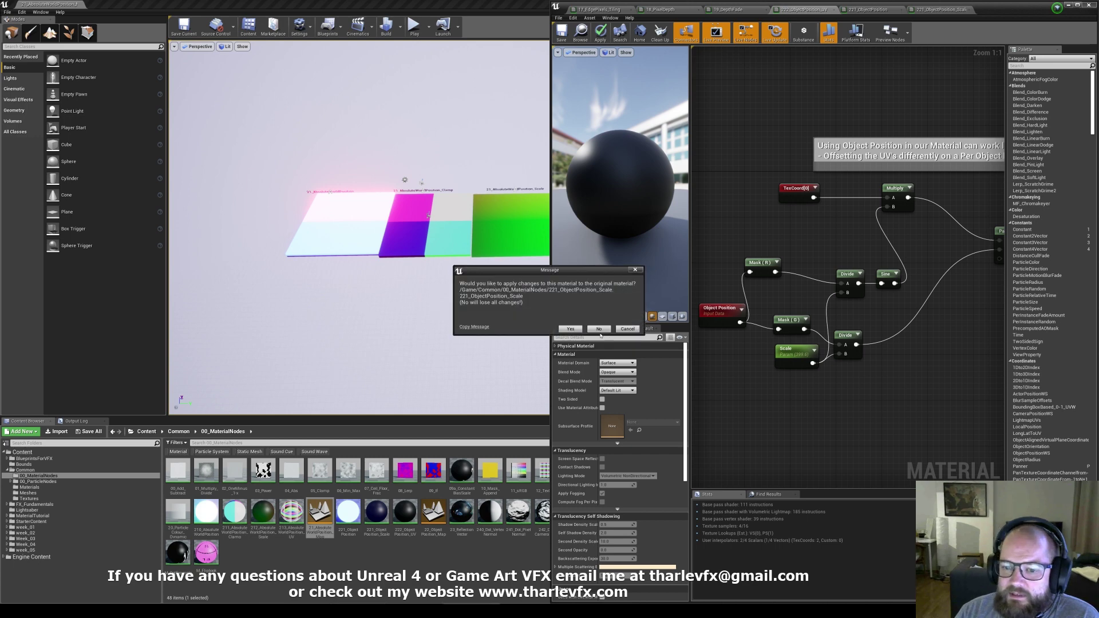
{"action": "left_click", "coordinate": [570, 330]}
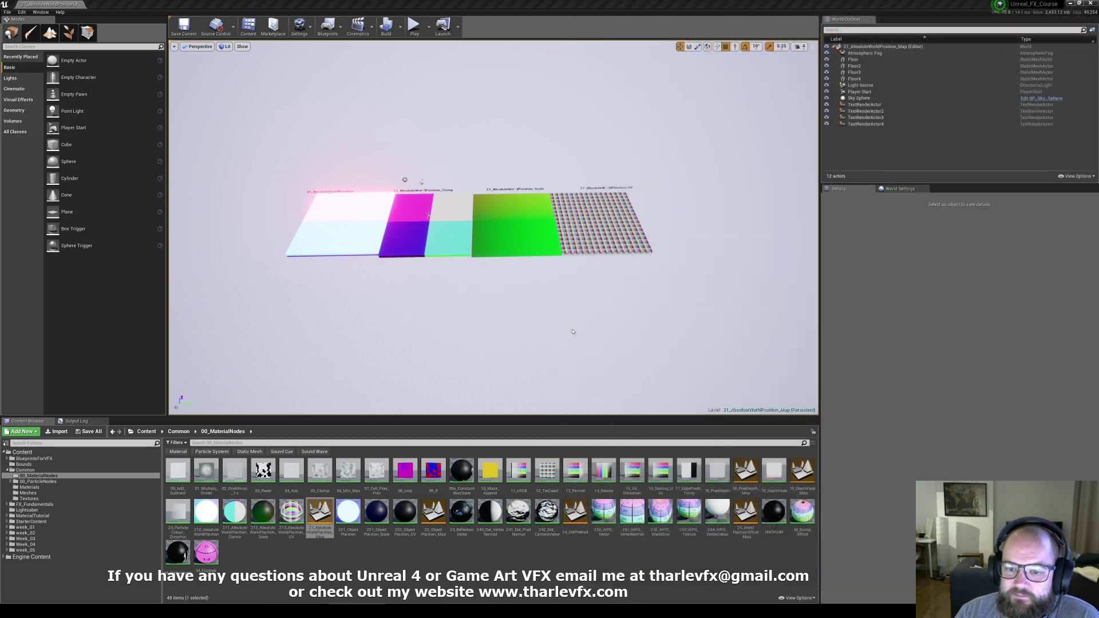
Step: Reset the location of the 21_AbsoluteWorldPosition floor to the world origin
{"action": "left_click", "coordinate": [368, 216]}
{"action": "scroll", "coordinate": [766, 272], "scroll_direction": "up", "scroll_amount": 3}
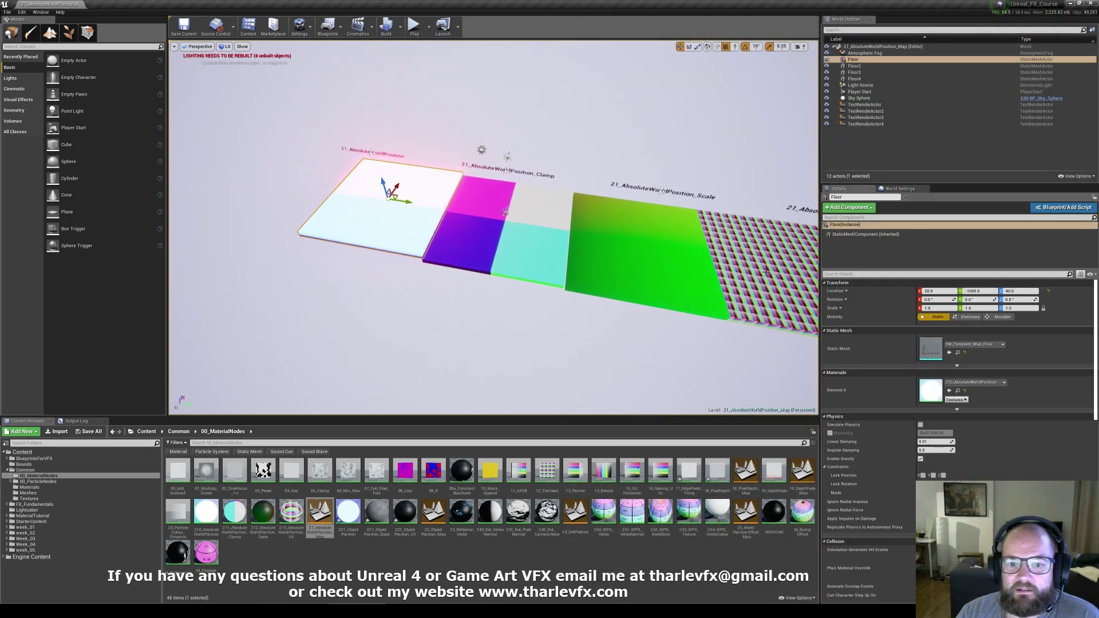
{"action": "left_click", "coordinate": [1049, 292]}
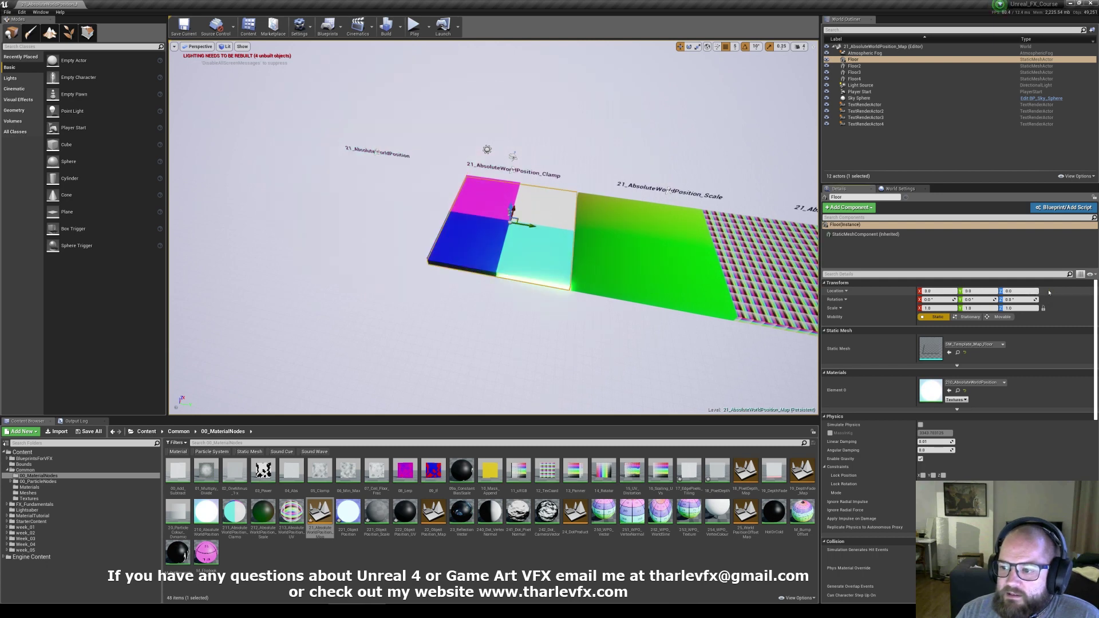
{"action": "key", "text": "f"}
Step: Hide the overlapping Clamp floor and examine the Absolute World Position floor's colours around the world origin
{"action": "left_click", "coordinate": [513, 230]}
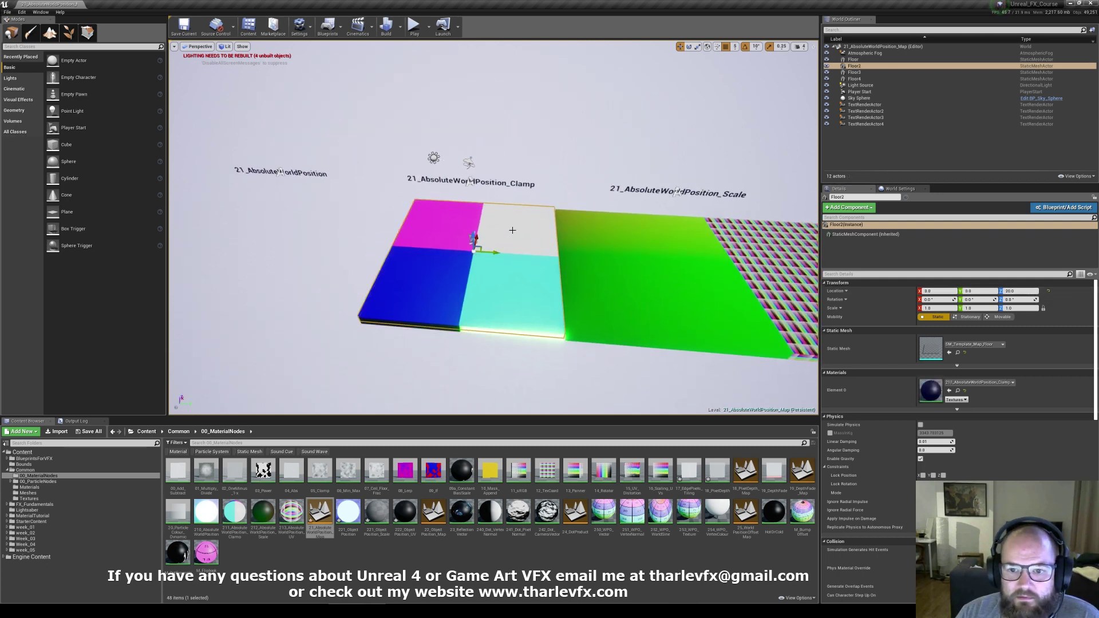
{"action": "key", "text": "h"}
{"action": "left_click", "coordinate": [512, 230]}
{"action": "key", "text": "f"}
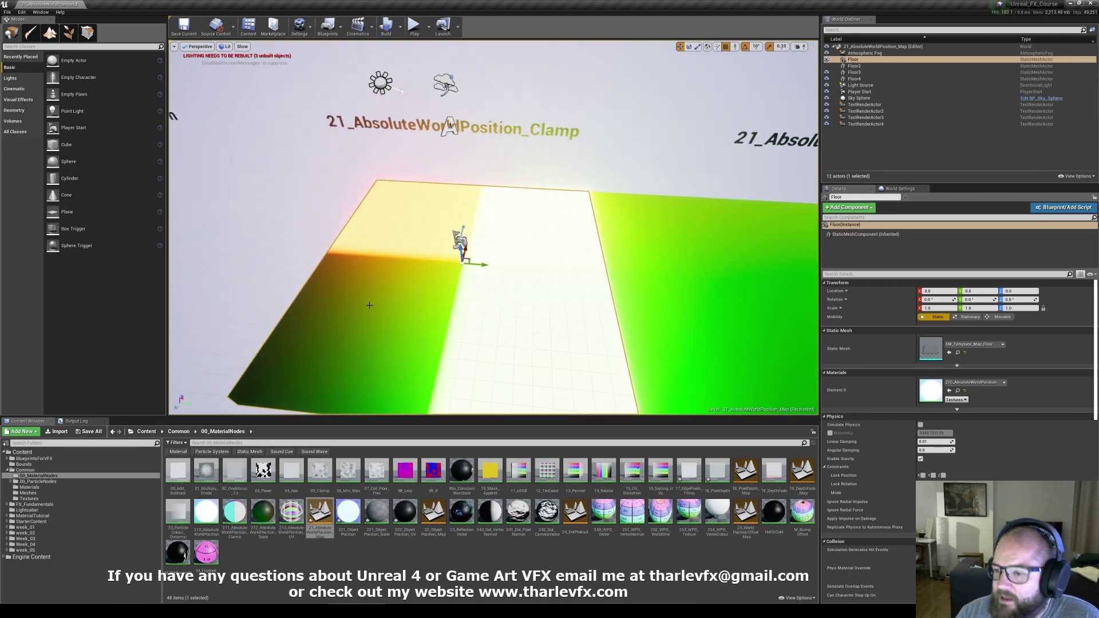
{"action": "right_click_drag", "start_coordinate": [500, 231], "coordinate": [448, 290]}
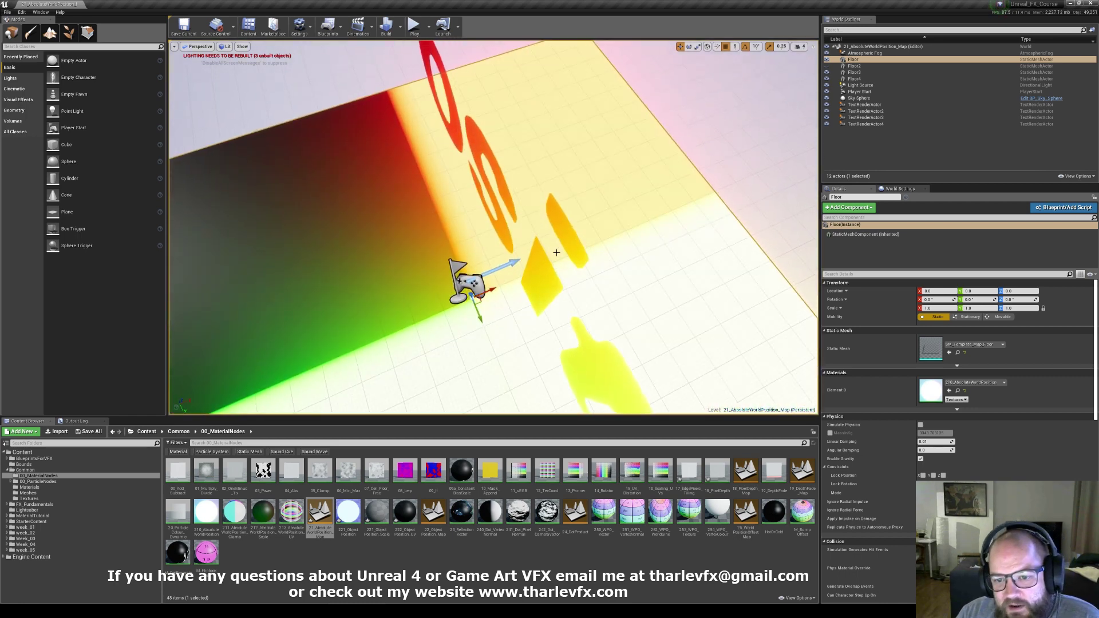
{"action": "key", "text": "f"}
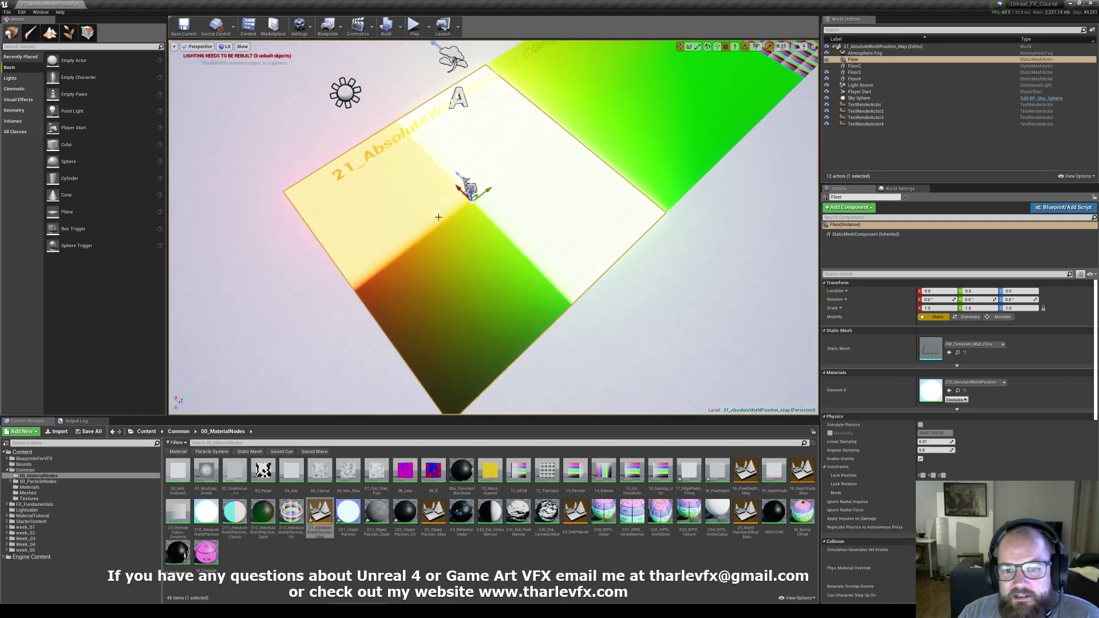
{"action": "mouse_move", "coordinate": [405, 208]}
{"action": "right_mouse_down"}
{"action": "mouse_move", "coordinate": [405, 167]}
{"action": "mouse_move", "coordinate": [405, 207]}
{"action": "right_mouse_up"}
Step: Stretch the Absolute World Position floor along Z into a tall block and raise it to observe the blue channel
{"action": "left_click_drag", "start_coordinate": [1011, 308], "coordinate": [1031, 308]}
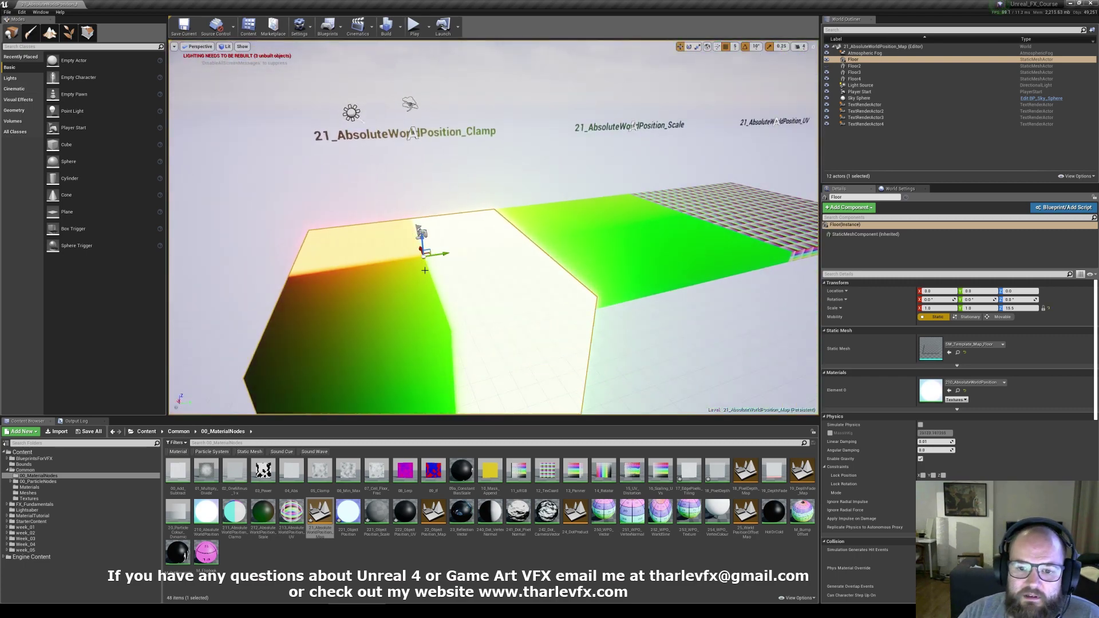
{"action": "left_click_drag", "start_coordinate": [421, 232], "coordinate": [417, 150]}
{"action": "right_click_drag", "start_coordinate": [433, 172], "coordinate": [480, 226]}
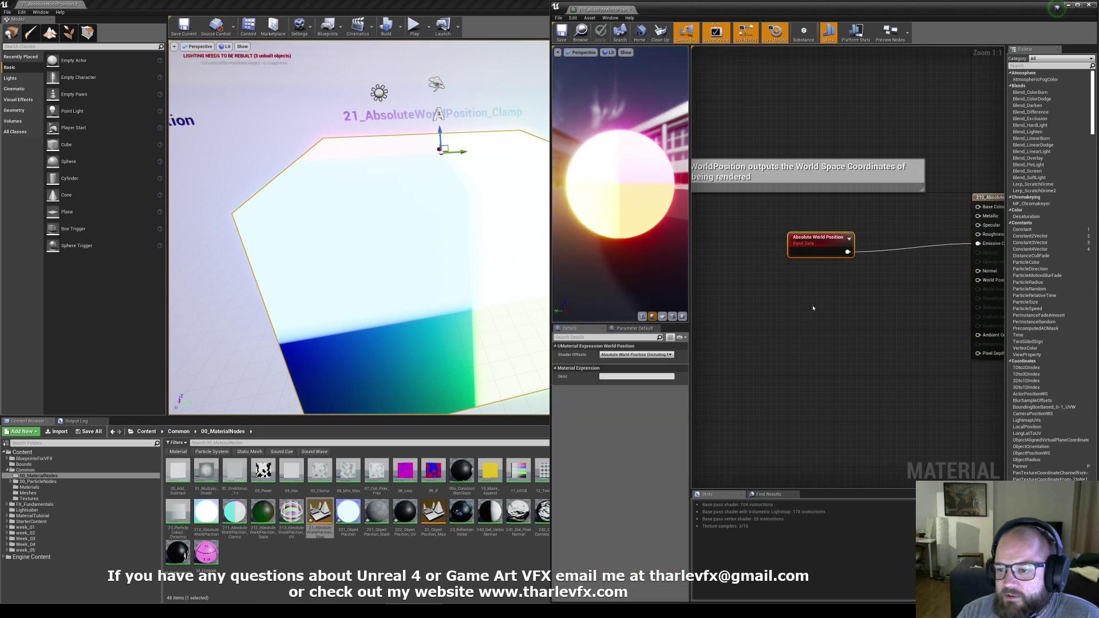
Step: Add a second WorldPosition node below the existing one in the 210_AbsoluteWorldPosition graph and delete it again
{"action": "right_click", "coordinate": [764, 299]}
{"action": "type", "text": "worl"}
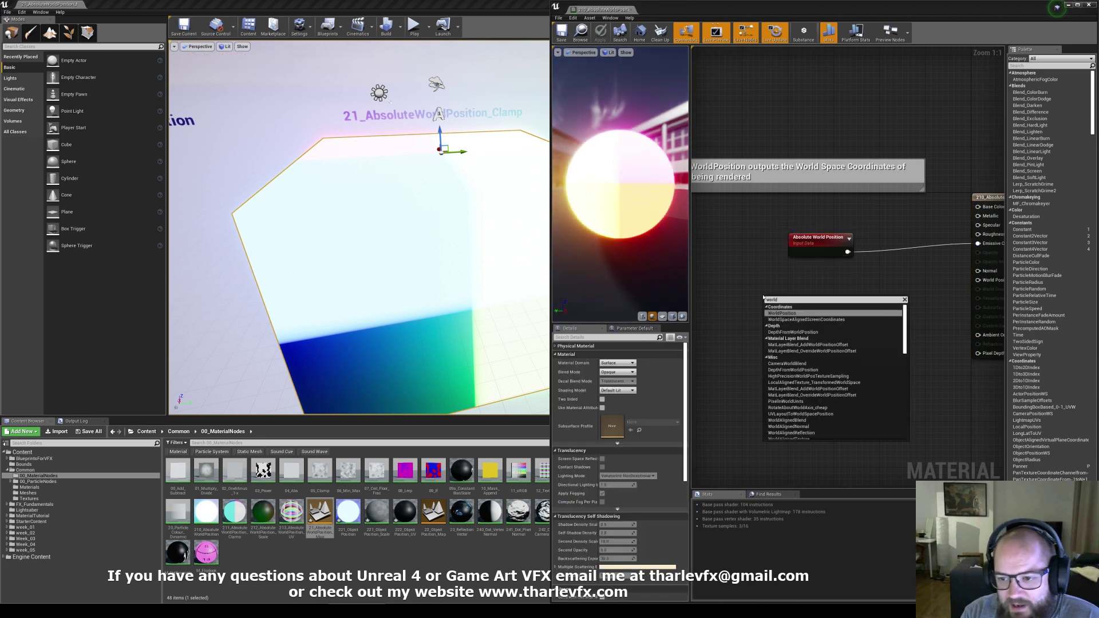
{"action": "type", "text": "d"}
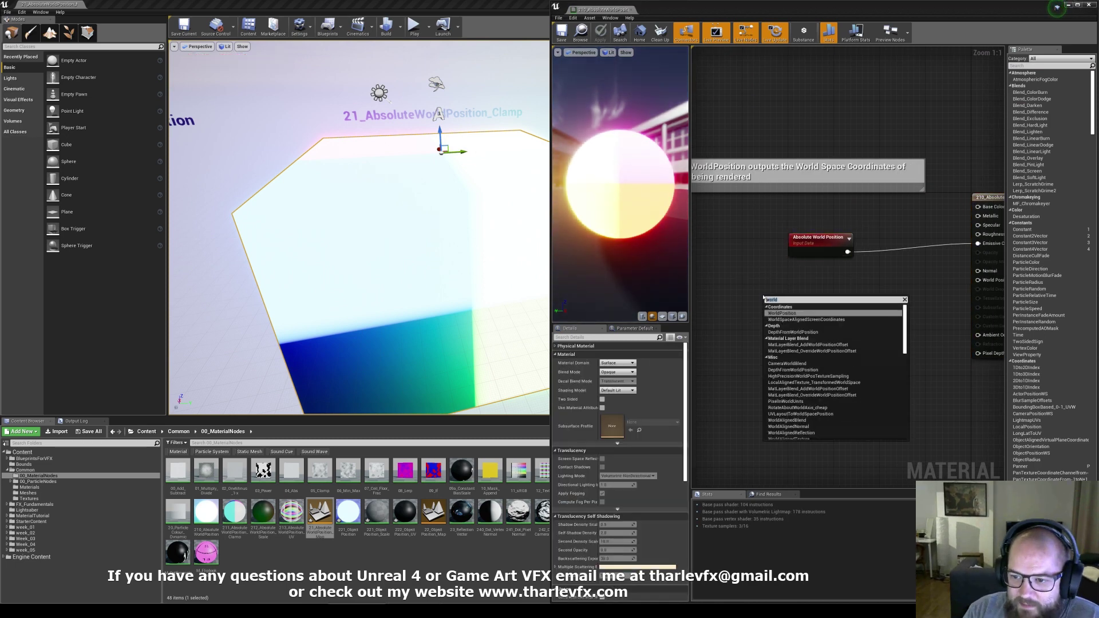
{"action": "key", "text": "BackSpace"}
{"action": "key", "text": "BackSpace"}
{"action": "key", "text": "BackSpace"}
{"action": "key", "text": "BackSpace"}
{"action": "key", "text": "BackSpace"}
{"action": "type", "text": "abs"}
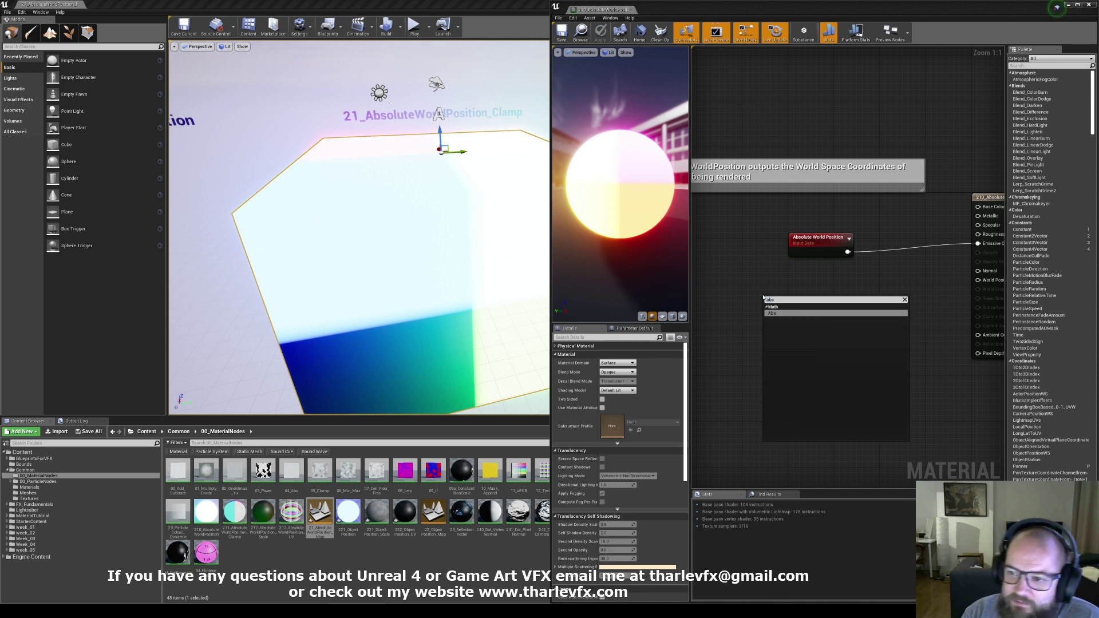
{"action": "key", "text": "BackSpace"}
{"action": "key", "text": "BackSpace"}
{"action": "key", "text": "BackSpace"}
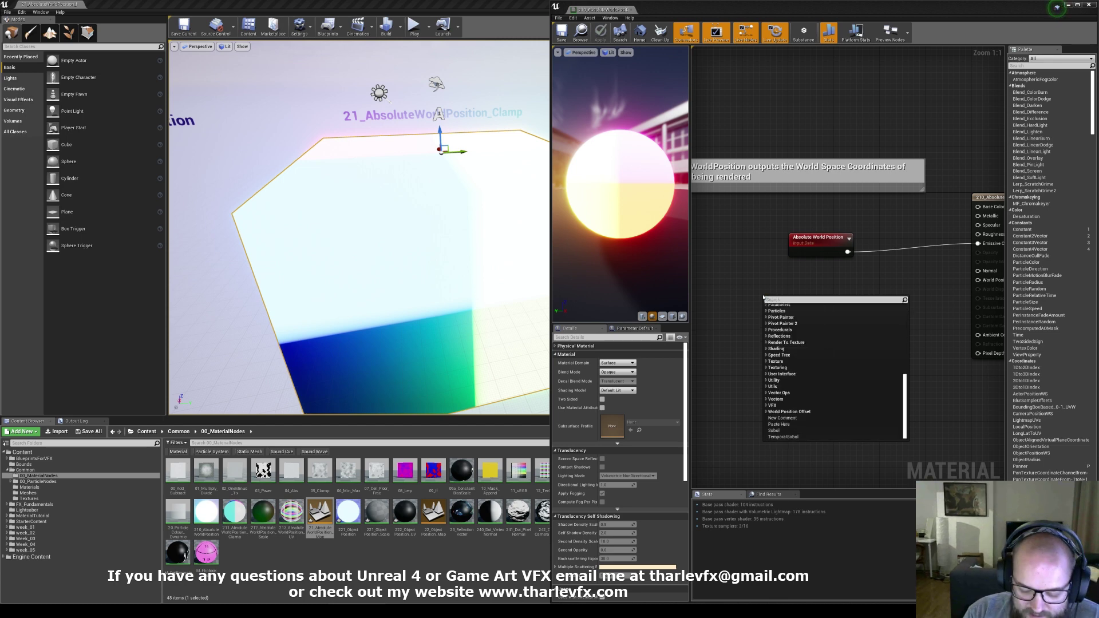
{"action": "type", "text": "world"}
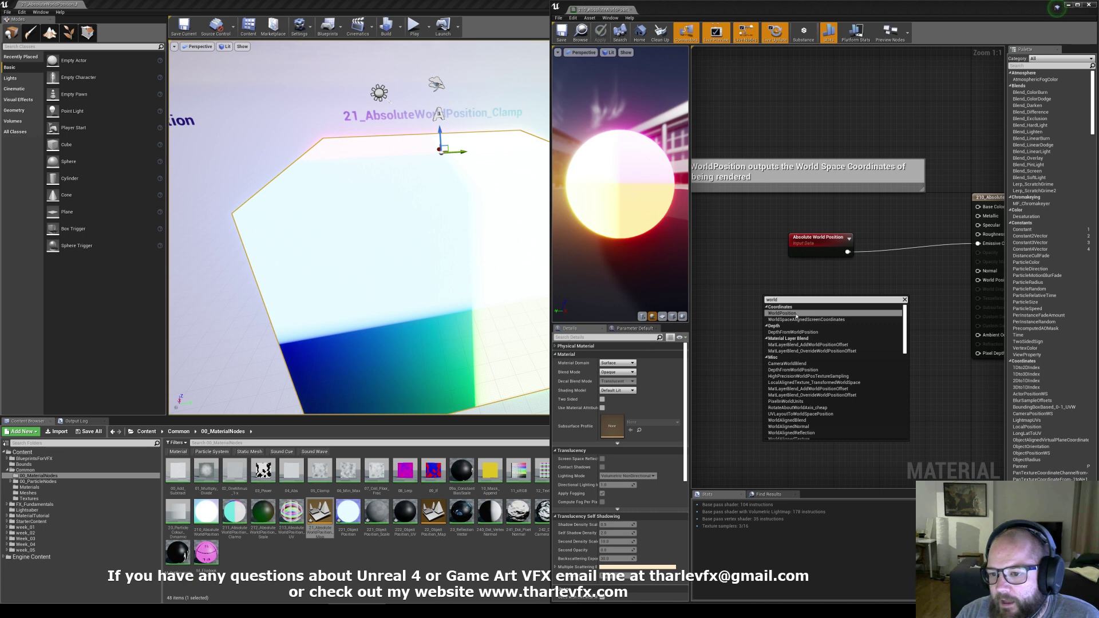
{"action": "left_click", "coordinate": [797, 314]}
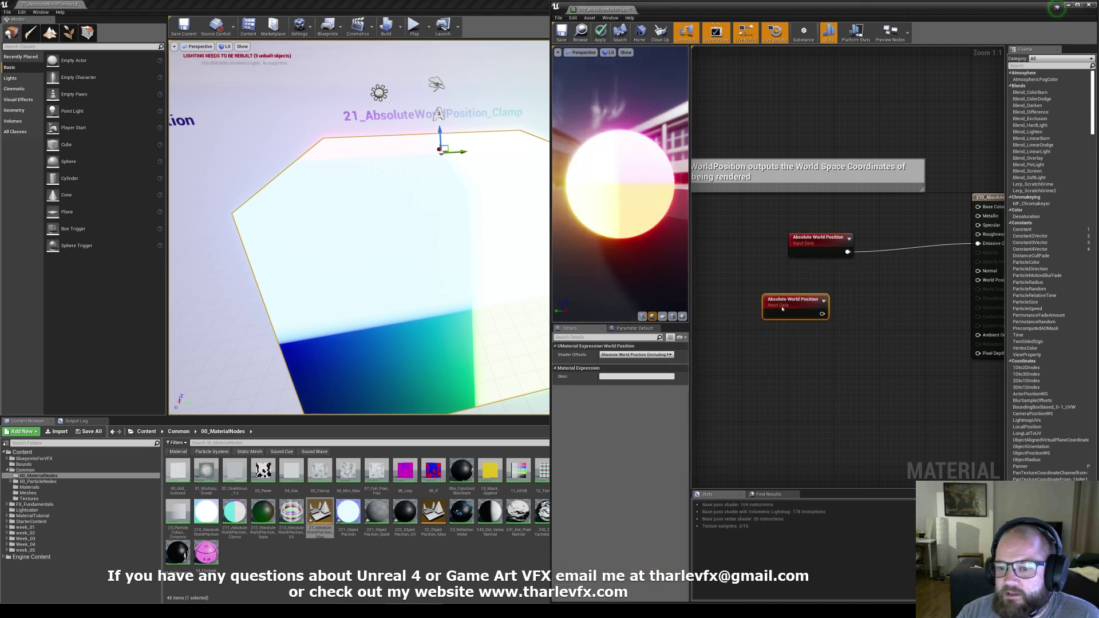
{"action": "key", "text": "Delete"}
{"action": "right_click_drag", "start_coordinate": [841, 336], "coordinate": [795, 357]}
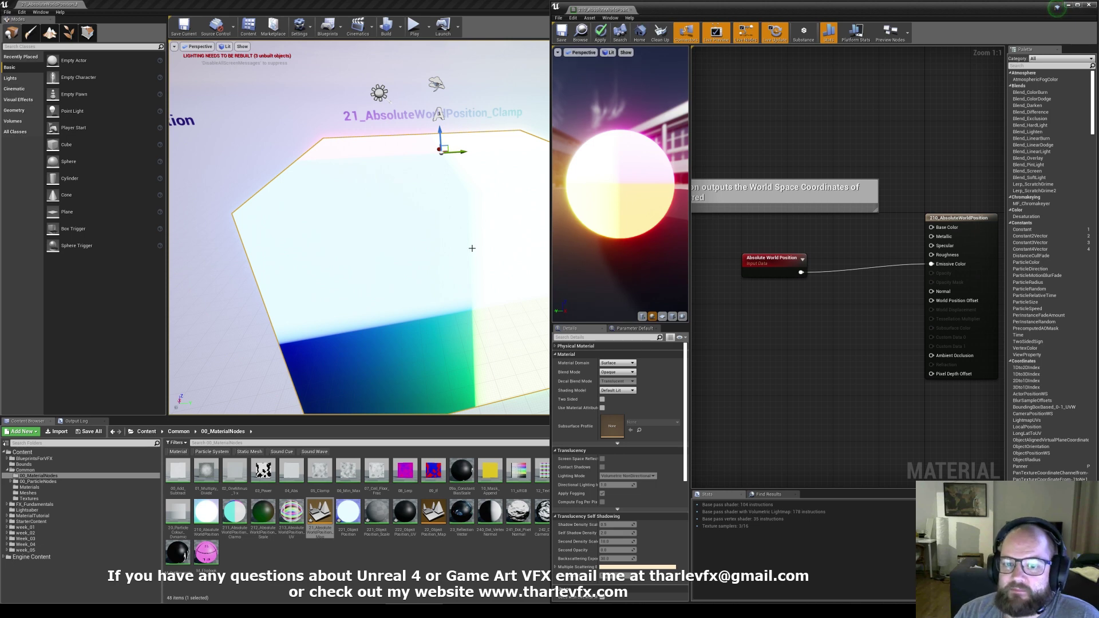
Step: Add an Object Position node and connect it to Emissive Color in place of Absolute World Position
{"action": "right_click", "coordinate": [737, 305]}
{"action": "type", "text": "ob"}
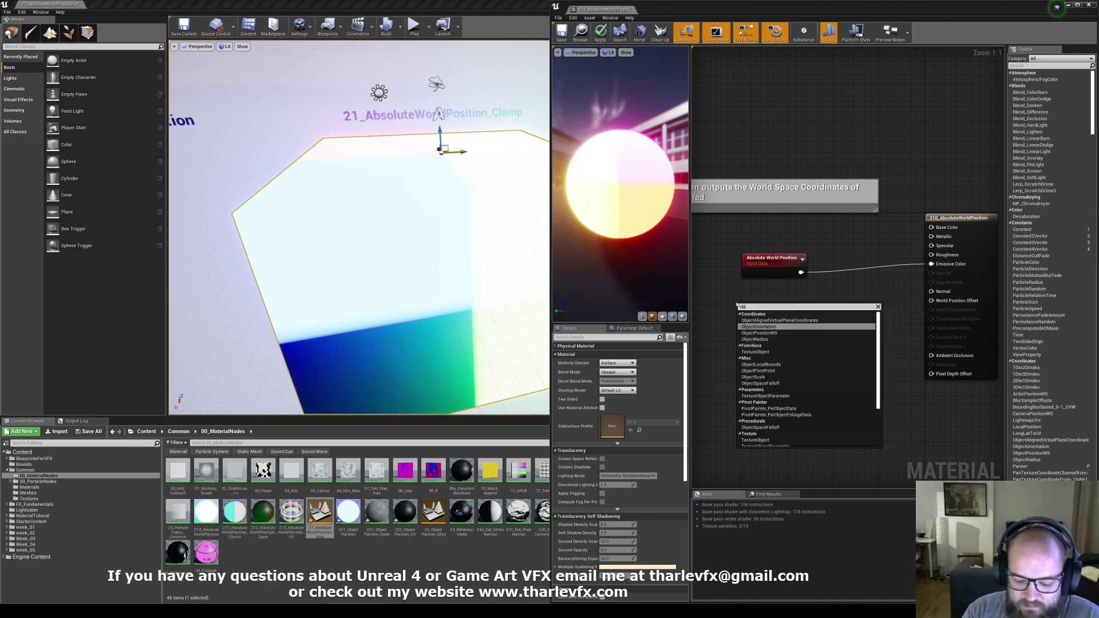
{"action": "type", "text": "jec"}
{"action": "key", "text": "Return"}
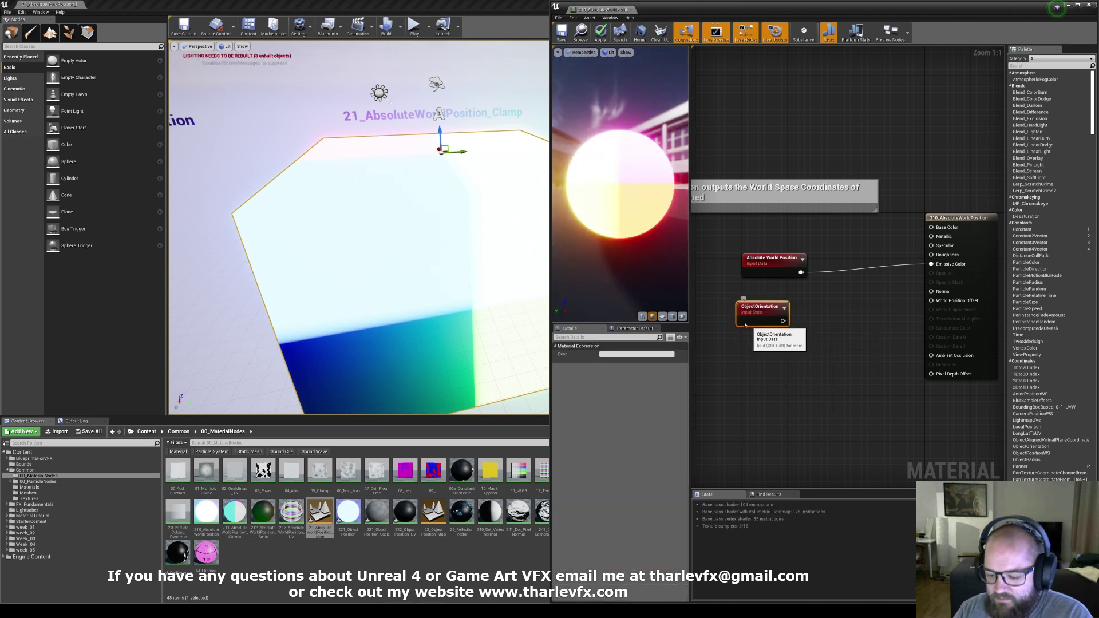
{"action": "right_click", "coordinate": [724, 310]}
{"action": "type", "text": "objec"}
{"action": "left_click", "coordinate": [745, 338]}
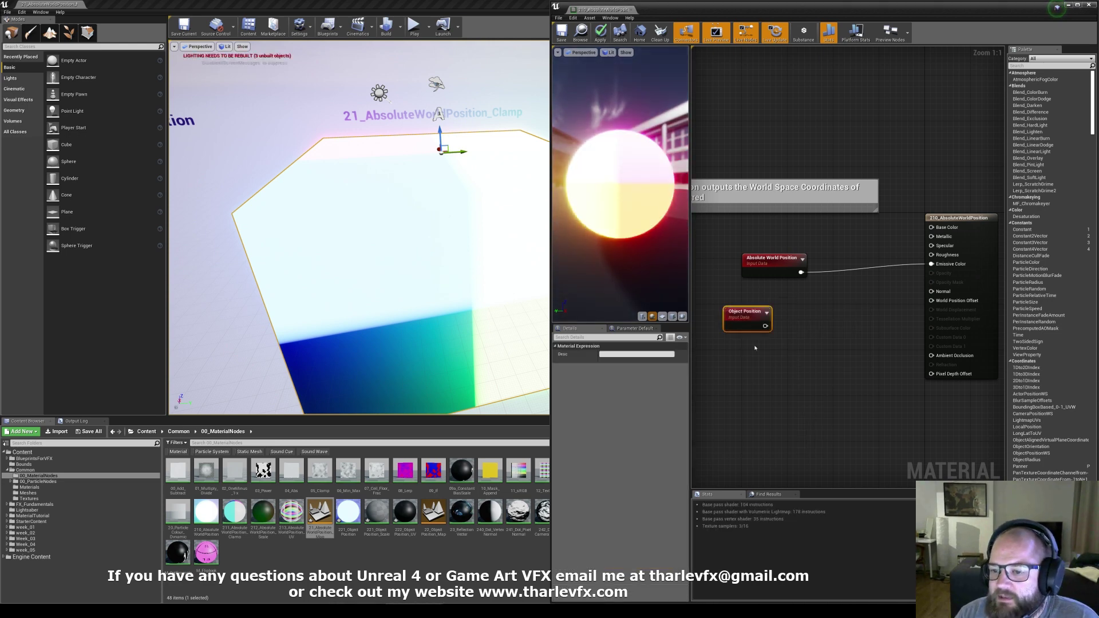
{"action": "left_click_drag", "start_coordinate": [932, 264], "coordinate": [766, 325]}
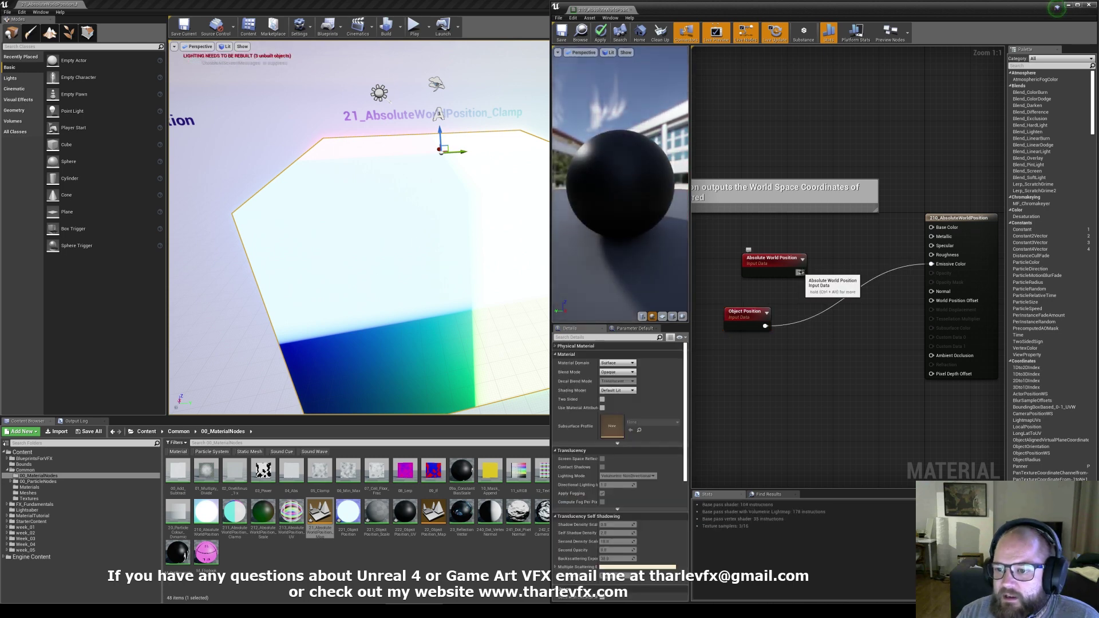
Step: Restore Absolute World Position as the Emissive Color input, removing the Object Position node, and save the material
{"action": "left_click_drag", "start_coordinate": [801, 273], "coordinate": [931, 264]}
{"action": "left_click_drag", "start_coordinate": [794, 301], "coordinate": [735, 345]}
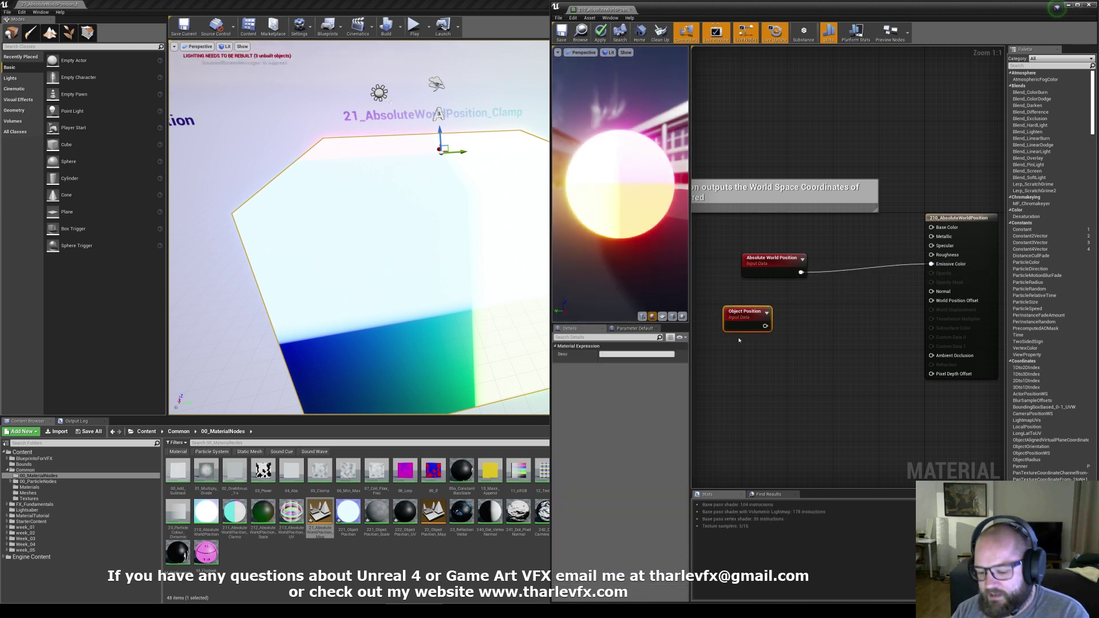
{"action": "key", "text": "Delete"}
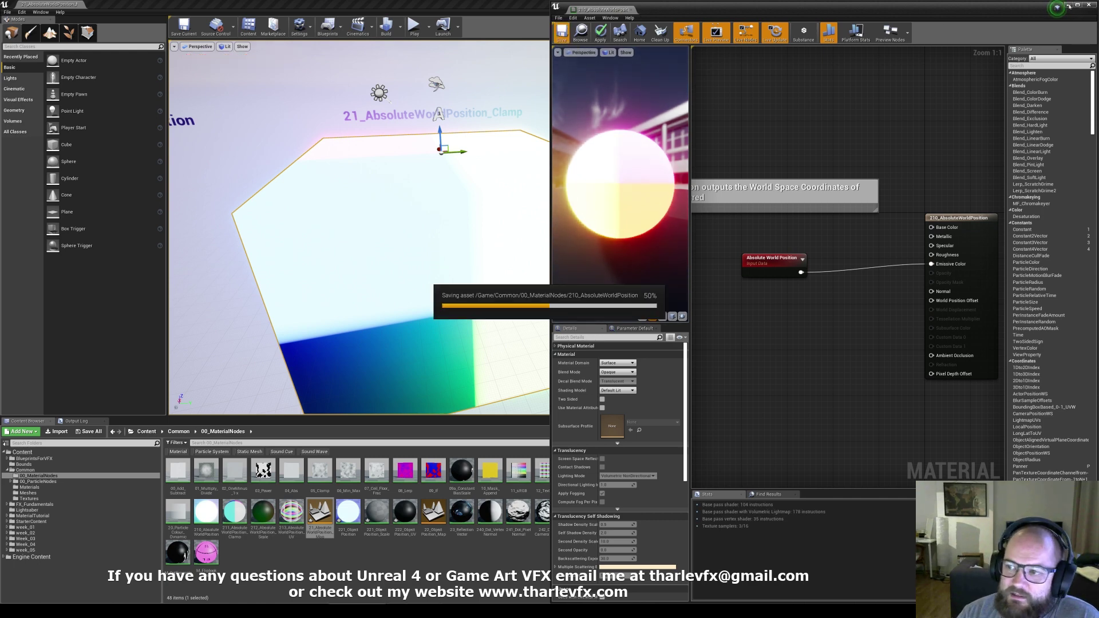
{"action": "left_click", "coordinate": [1068, 5]}
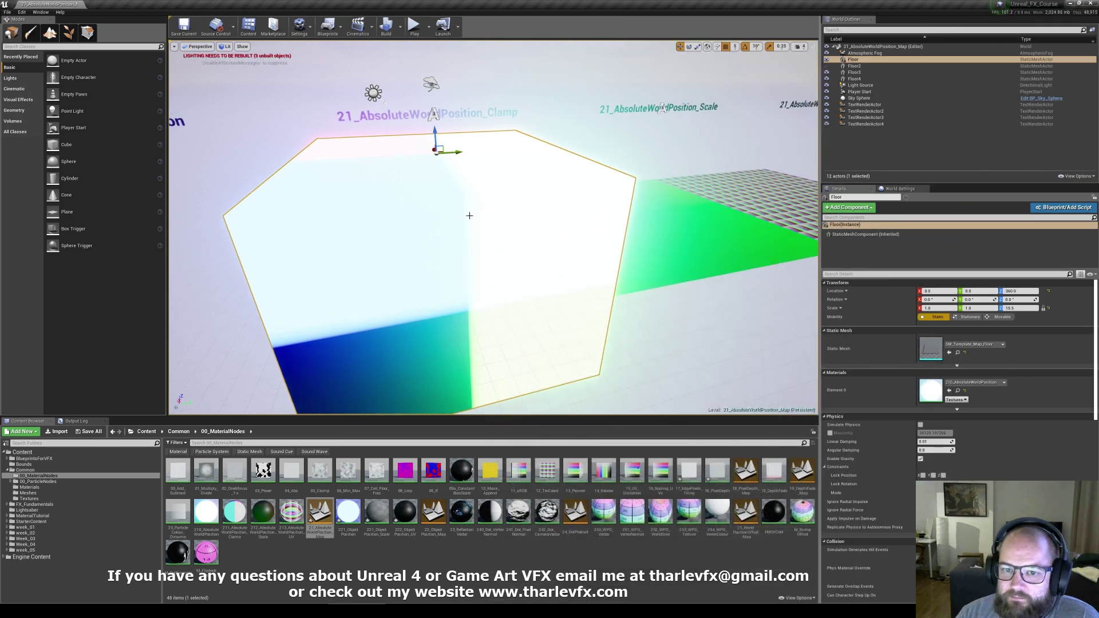
Step: Show the Clamp floor in place of the stretched block and open its 211_AbsoluteWorldPosition_Clamp material
{"action": "key", "text": "Escape"}
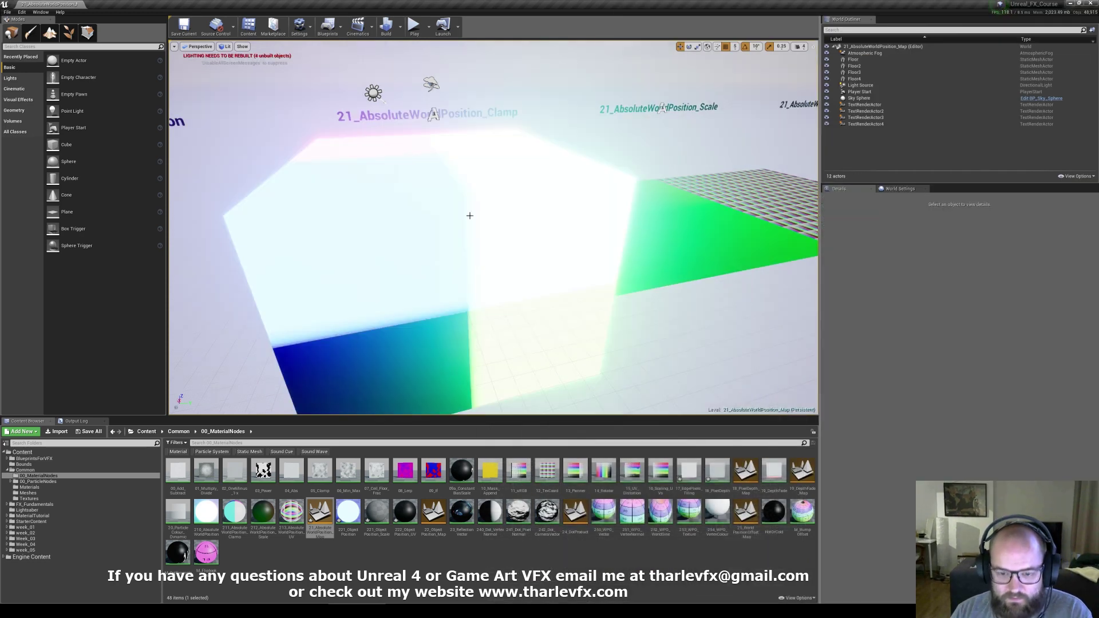
{"action": "left_click", "coordinate": [436, 196]}
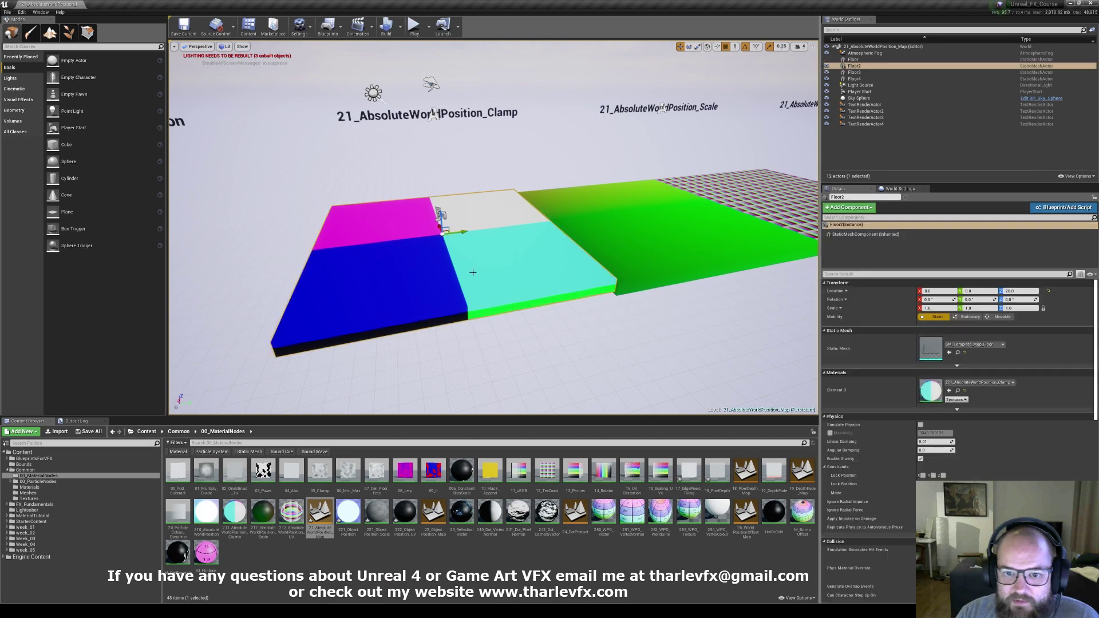
{"action": "double_click", "coordinate": [931, 391]}
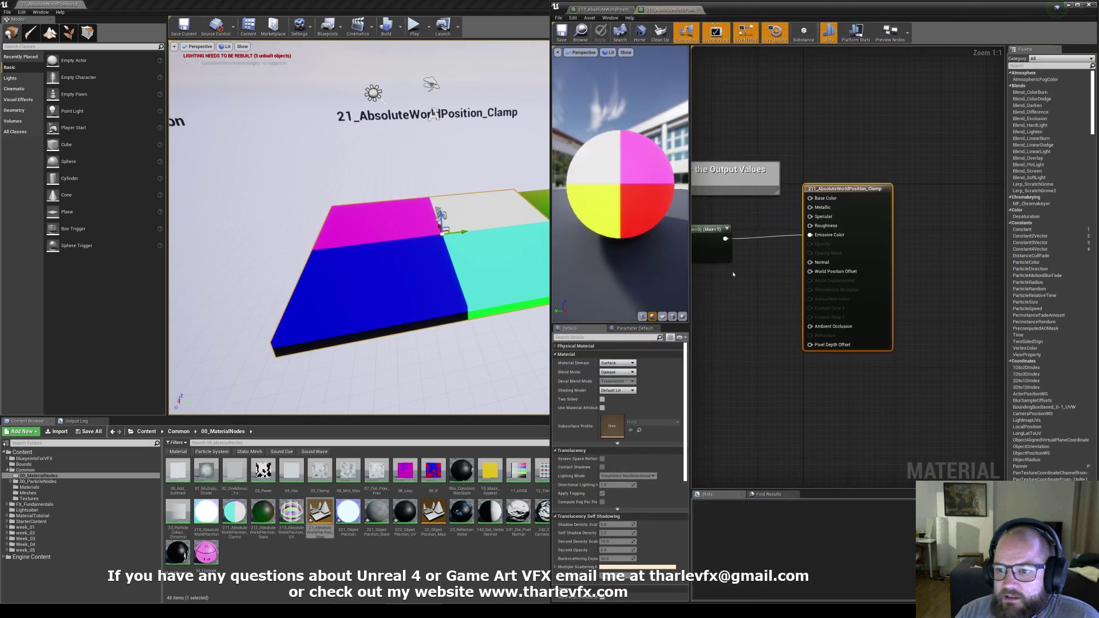
Step: Examine the Clamp floor's colour quadrants alongside the Absolute World Position and Clamp nodes, and close the material editor
{"action": "right_click_drag", "start_coordinate": [447, 258], "coordinate": [478, 286]}
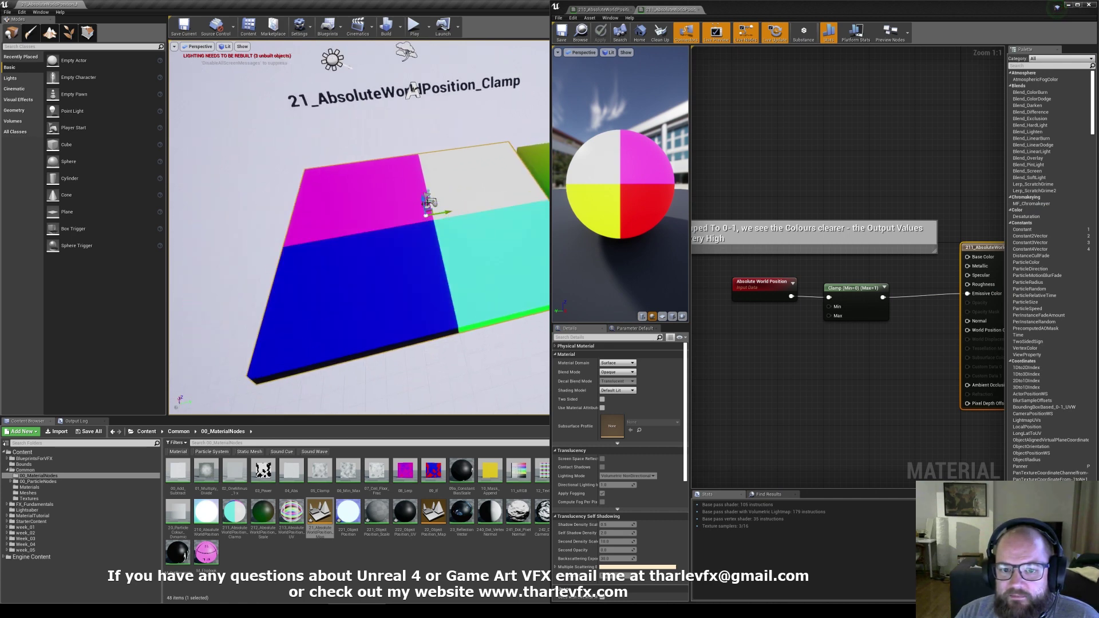
{"action": "mouse_move", "coordinate": [443, 226]}
{"action": "right_mouse_down"}
{"action": "mouse_move", "coordinate": [487, 240]}
{"action": "mouse_move", "coordinate": [443, 226]}
{"action": "right_mouse_up"}
{"action": "right_click_drag", "start_coordinate": [765, 323], "coordinate": [864, 296]}
{"action": "scroll", "coordinate": [864, 292], "scroll_direction": "down", "scroll_amount": 1}
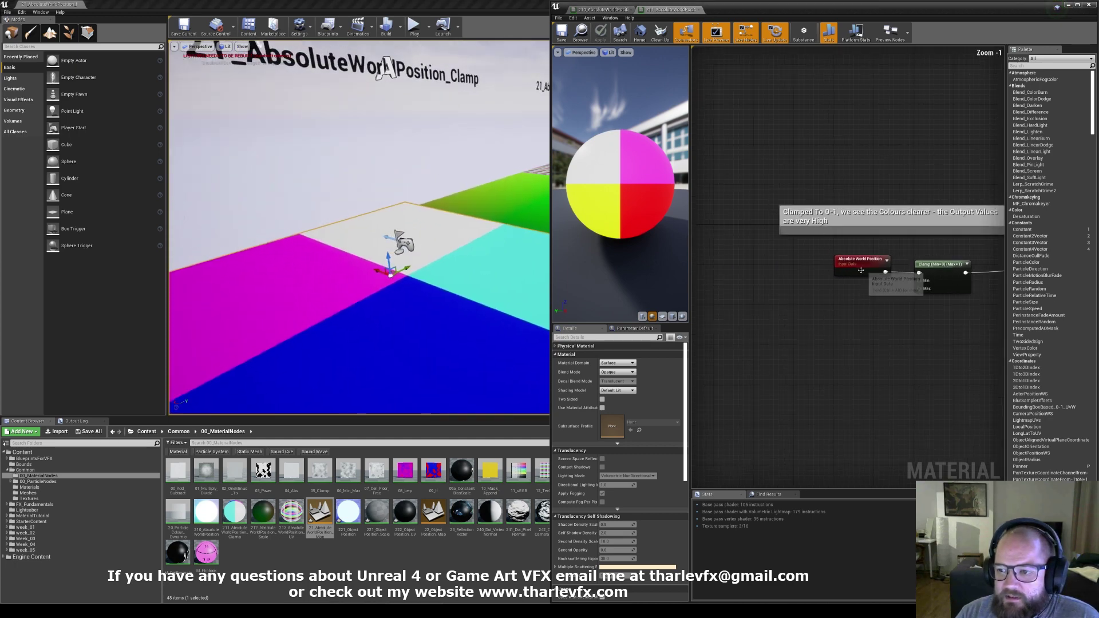
{"action": "right_click_drag", "start_coordinate": [477, 252], "coordinate": [505, 288]}
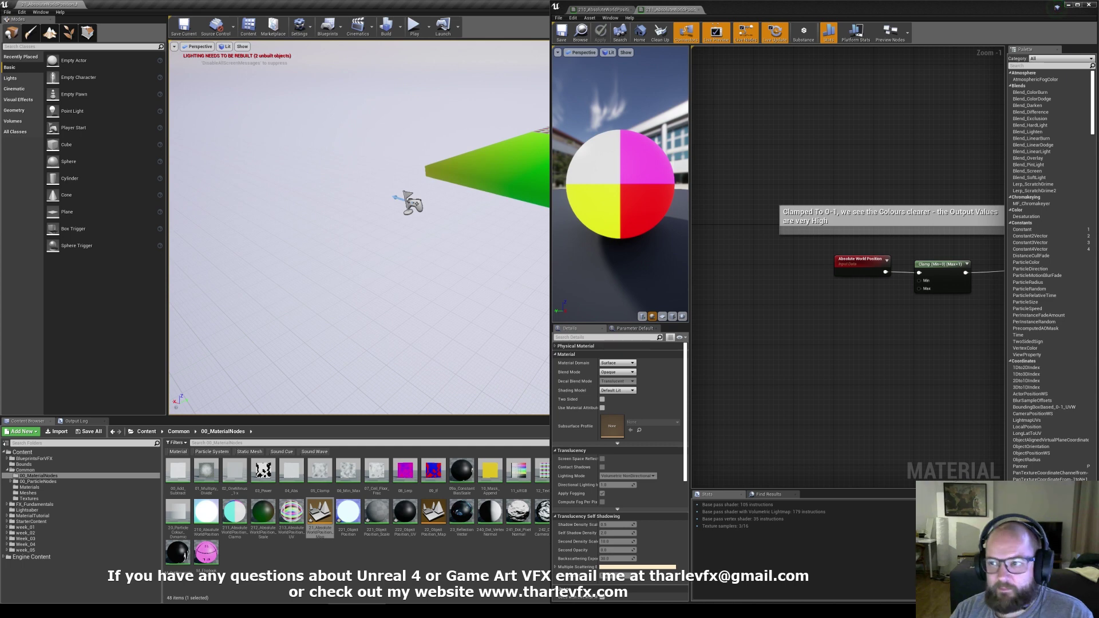
{"action": "left_click", "coordinate": [1091, 7]}
Step: Select the 21_AbsoluteWorldPosition_Scale floor and open its 212_AbsoluteWorldPosition_Scale material
{"action": "right_click_drag", "start_coordinate": [443, 270], "coordinate": [492, 270]}
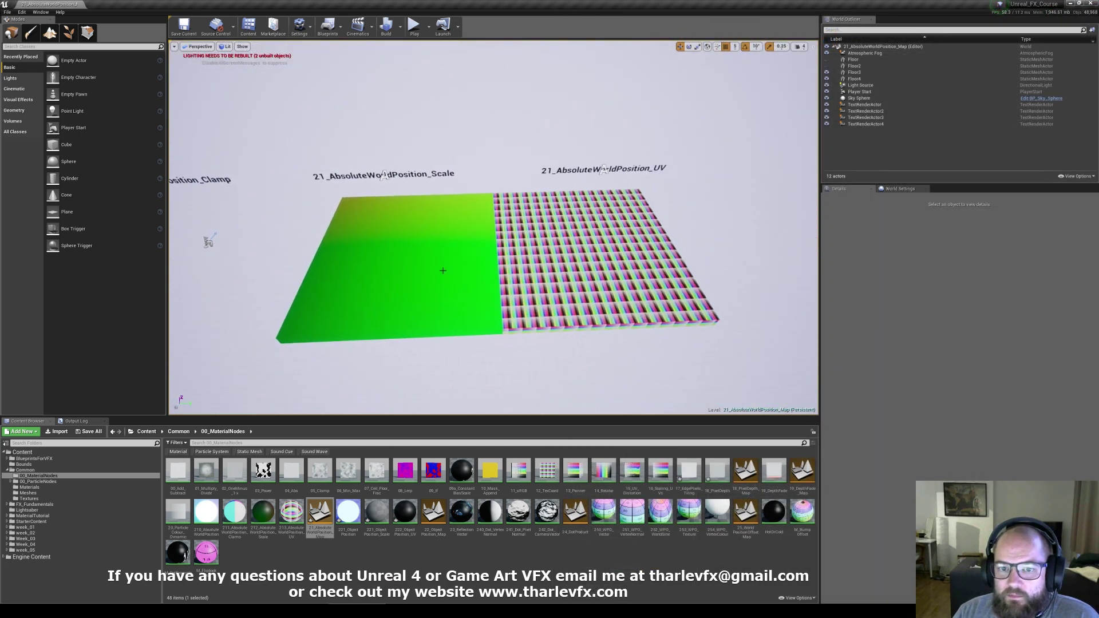
{"action": "left_click", "coordinate": [445, 269]}
{"action": "right_click_drag", "start_coordinate": [502, 231], "coordinate": [536, 246]}
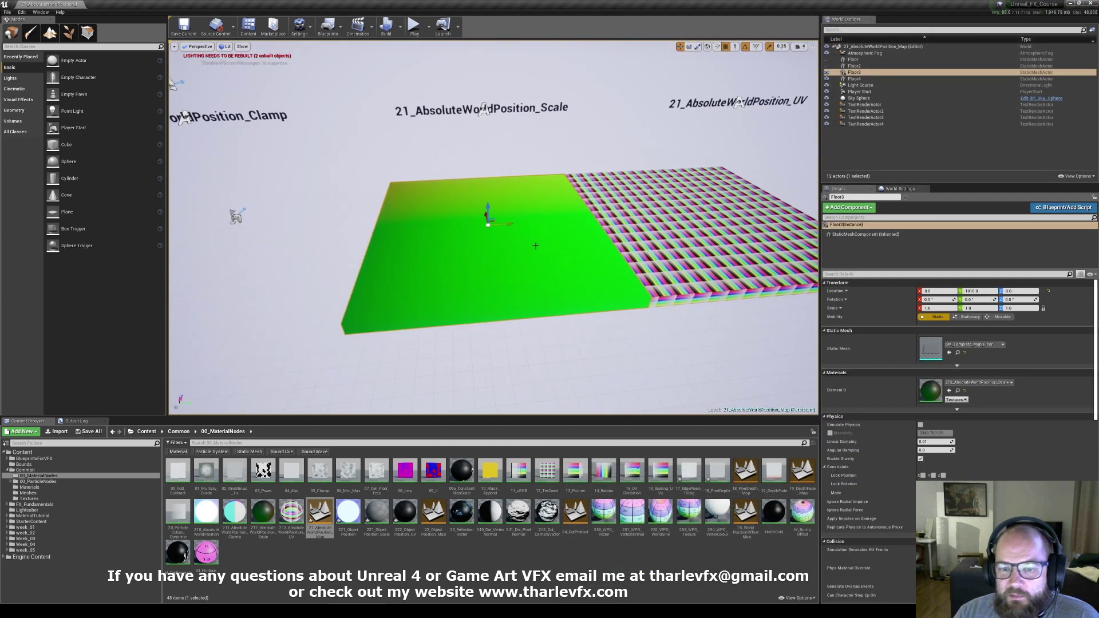
{"action": "double_click", "coordinate": [931, 392]}
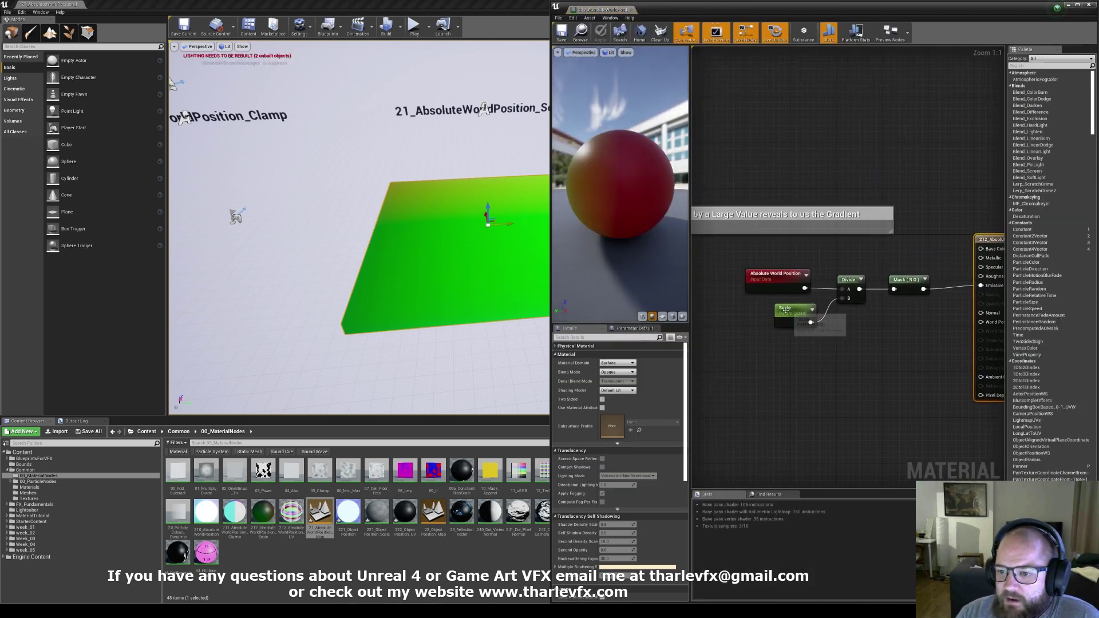
Step: Change the default value of the Scale parameter that divides the Absolute World Position output
{"action": "left_click", "coordinate": [793, 314]}
{"action": "left_click_drag", "start_coordinate": [617, 394], "coordinate": [761, 358]}
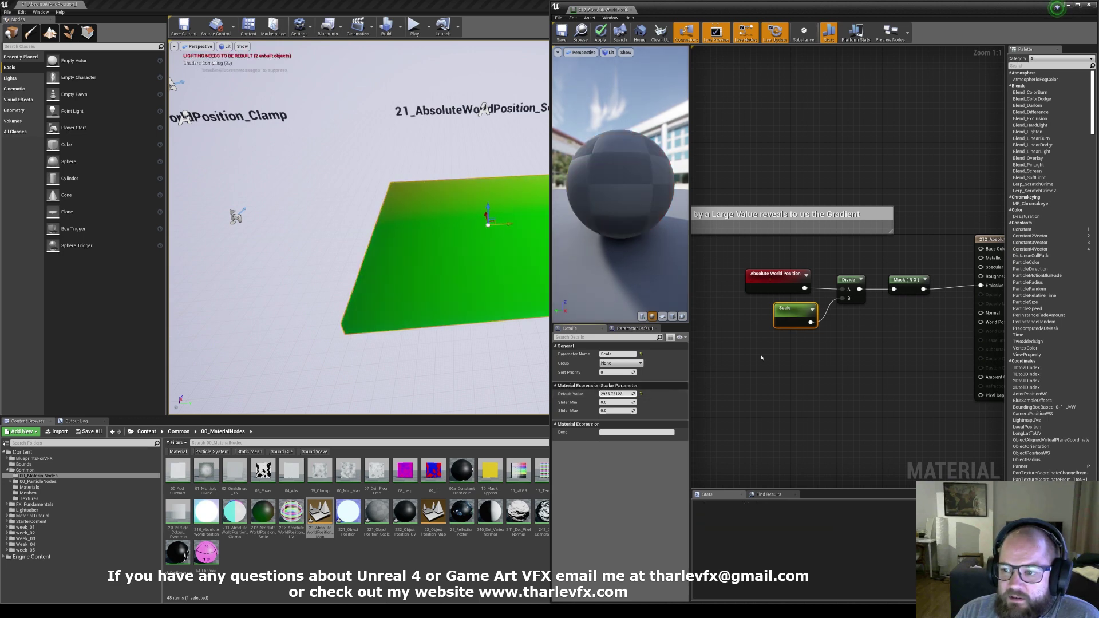
Step: Return to the level and move the Scale floor away from the world origin to show its gradient shifting with position
{"action": "left_click", "coordinate": [916, 301]}
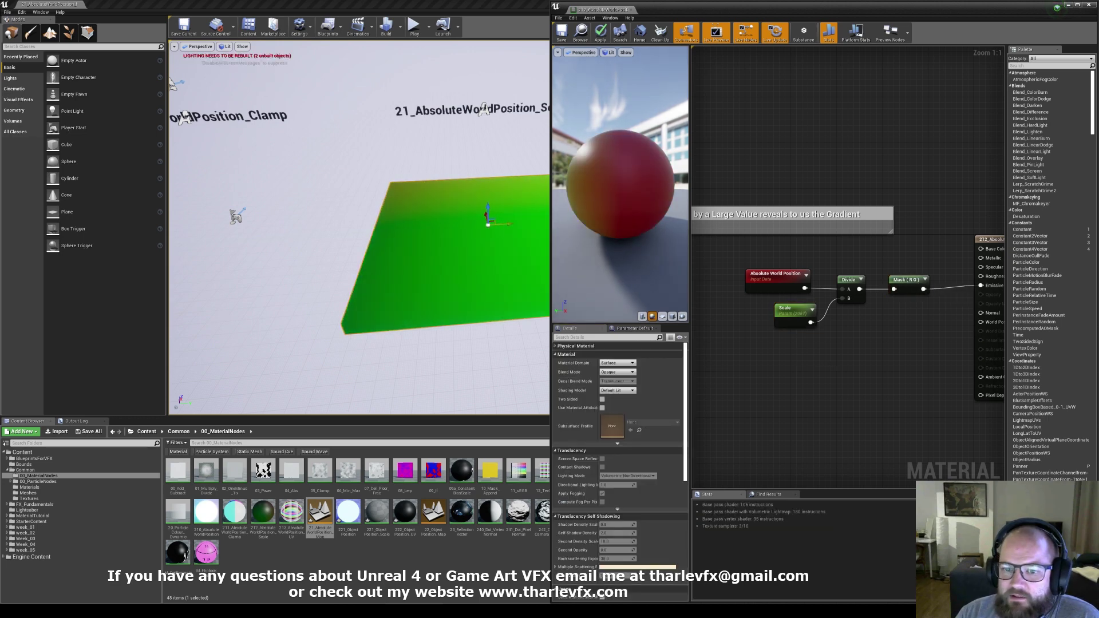
{"action": "left_click", "coordinate": [1070, 5]}
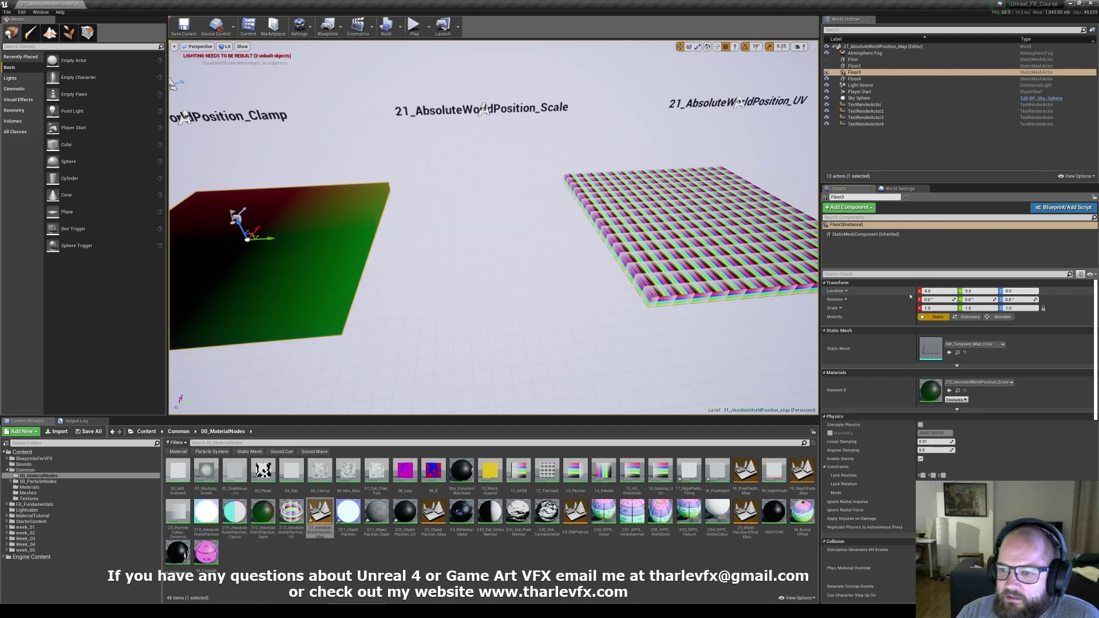
{"action": "right_click_drag", "start_coordinate": [641, 241], "coordinate": [498, 301]}
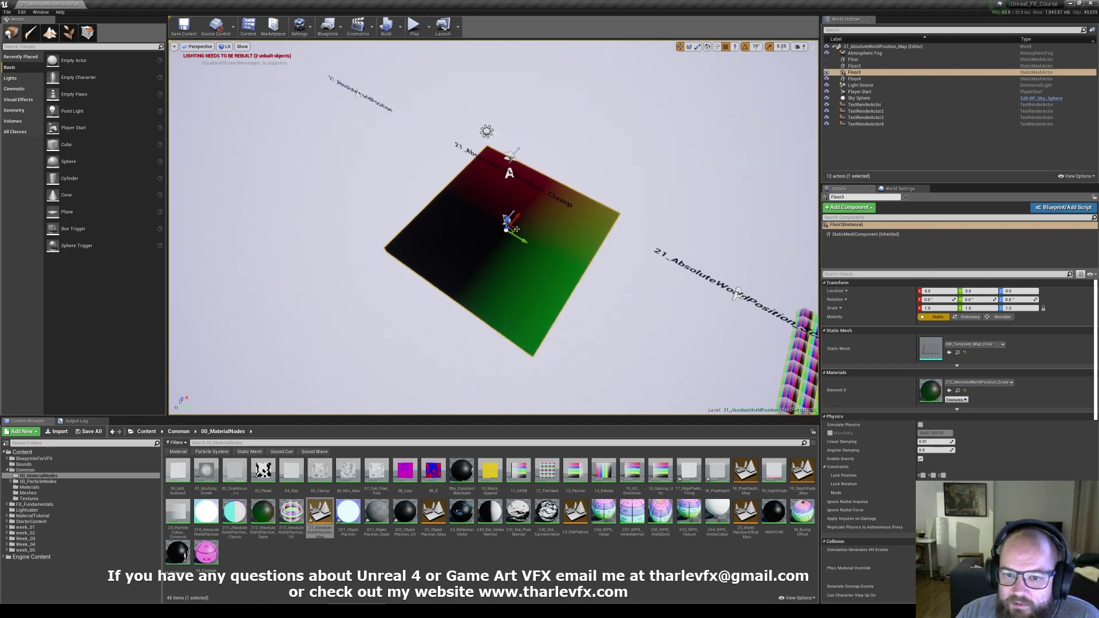
{"action": "left_click_drag", "start_coordinate": [517, 229], "coordinate": [638, 194]}
{"action": "right_click_drag", "start_coordinate": [647, 236], "coordinate": [650, 300]}
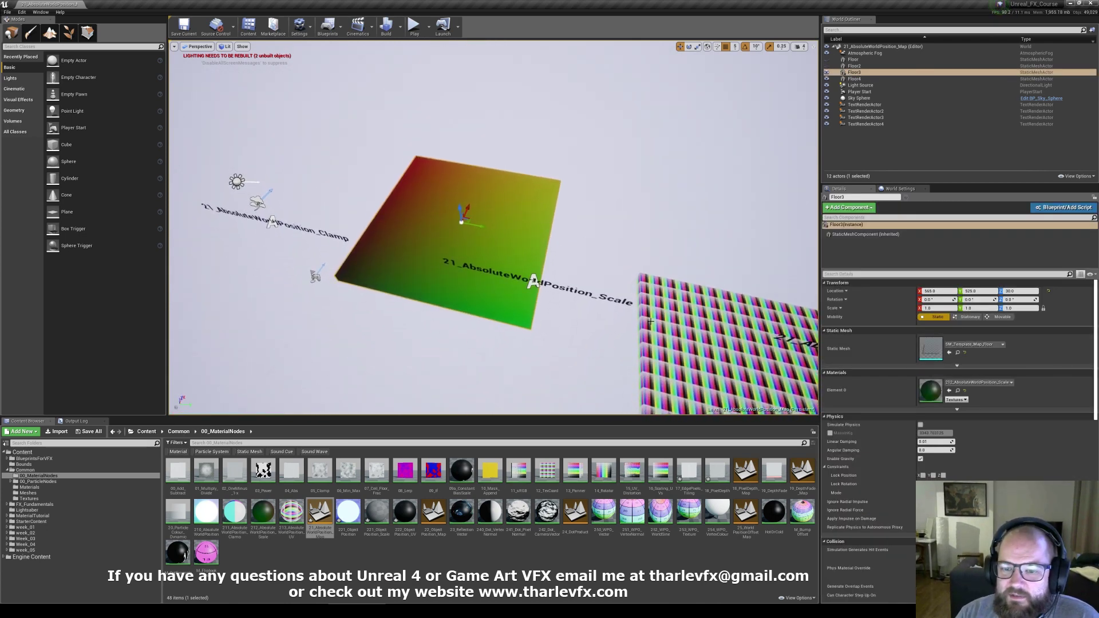
Step: Select the 21_AbsoluteWorldPosition_UV floor and open its 213_AbsoluteWorldPosition_UV material in a full-size editor
{"action": "right_click_drag", "start_coordinate": [601, 275], "coordinate": [636, 269]}
{"action": "left_click", "coordinate": [606, 306]}
{"action": "right_click_drag", "start_coordinate": [606, 306], "coordinate": [640, 312]}
{"action": "double_click", "coordinate": [927, 391]}
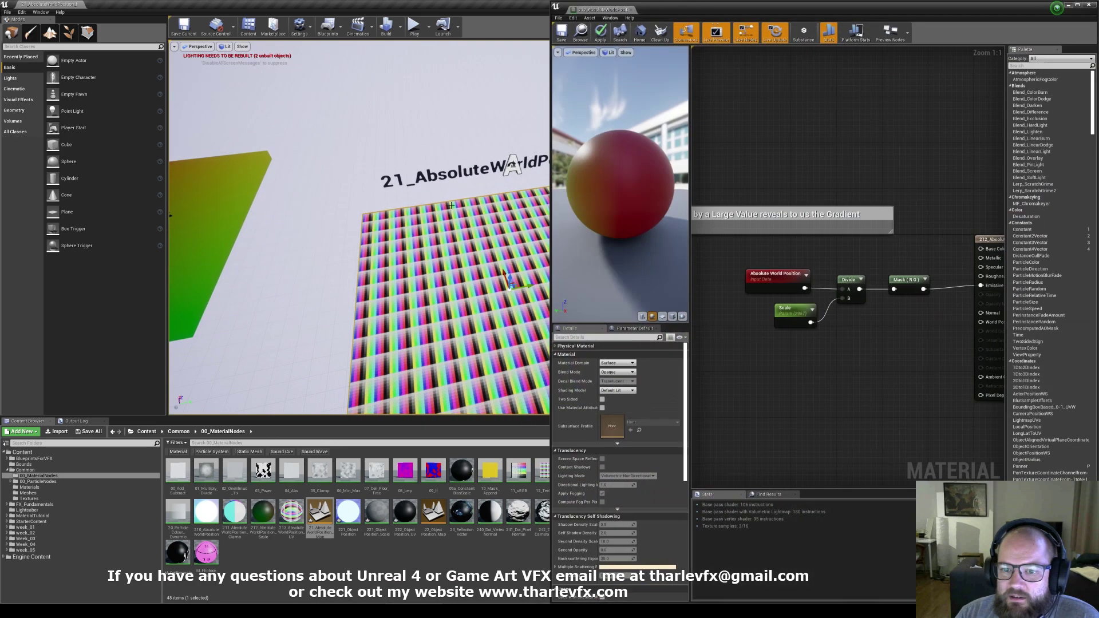
{"action": "right_click_drag", "start_coordinate": [744, 258], "coordinate": [926, 303]}
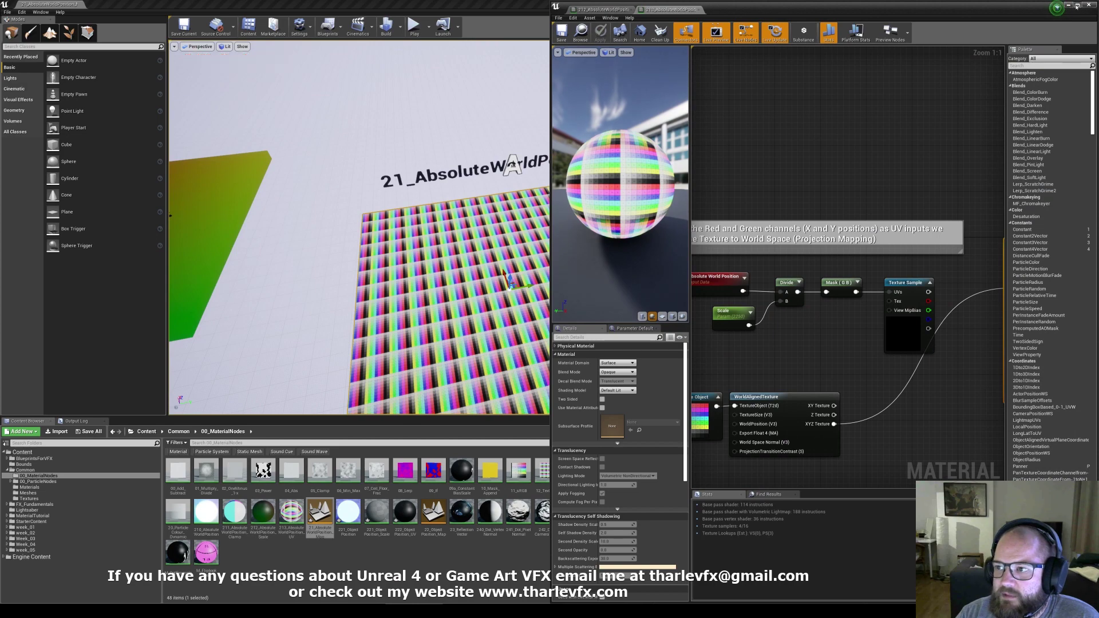
{"action": "left_click", "coordinate": [1078, 4]}
{"action": "right_click_drag", "start_coordinate": [327, 341], "coordinate": [507, 370]}
Step: Go through the Absolute World Position and Divide nodes and lower the Scale parameter's default value
{"action": "left_click", "coordinate": [488, 314]}
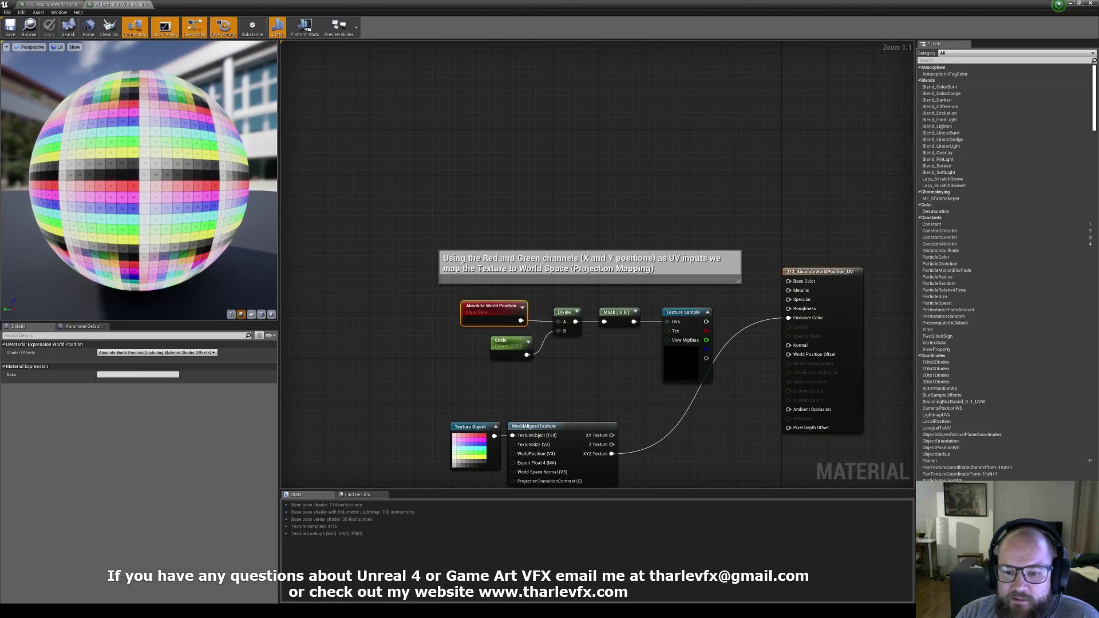
{"action": "right_click_drag", "start_coordinate": [569, 313], "coordinate": [514, 320]}
{"action": "left_click", "coordinate": [515, 321]}
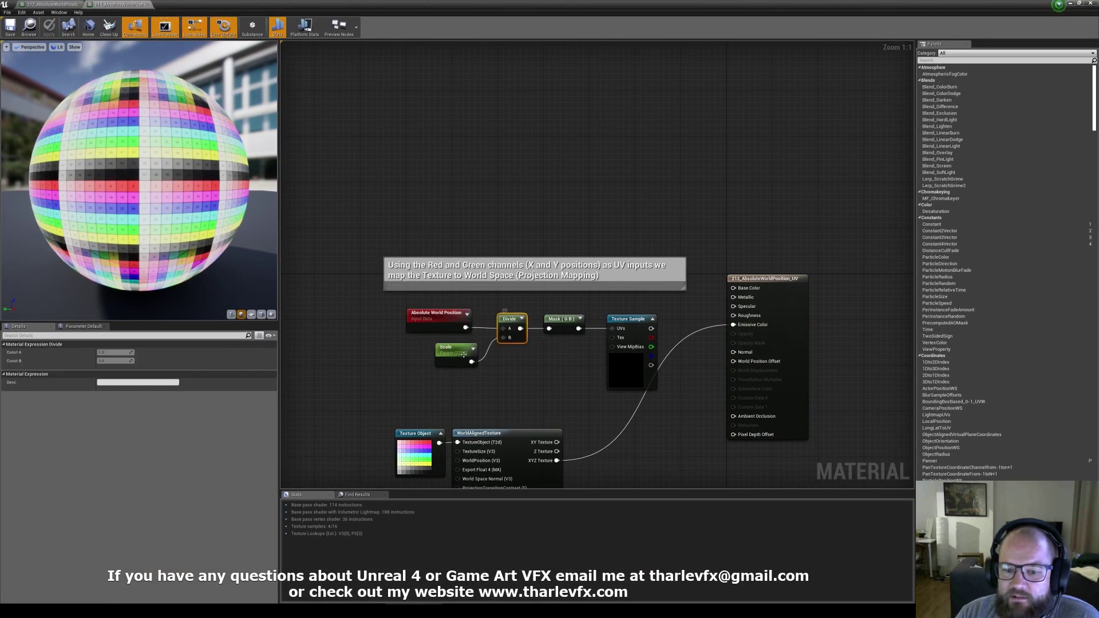
{"action": "left_click", "coordinate": [453, 350]}
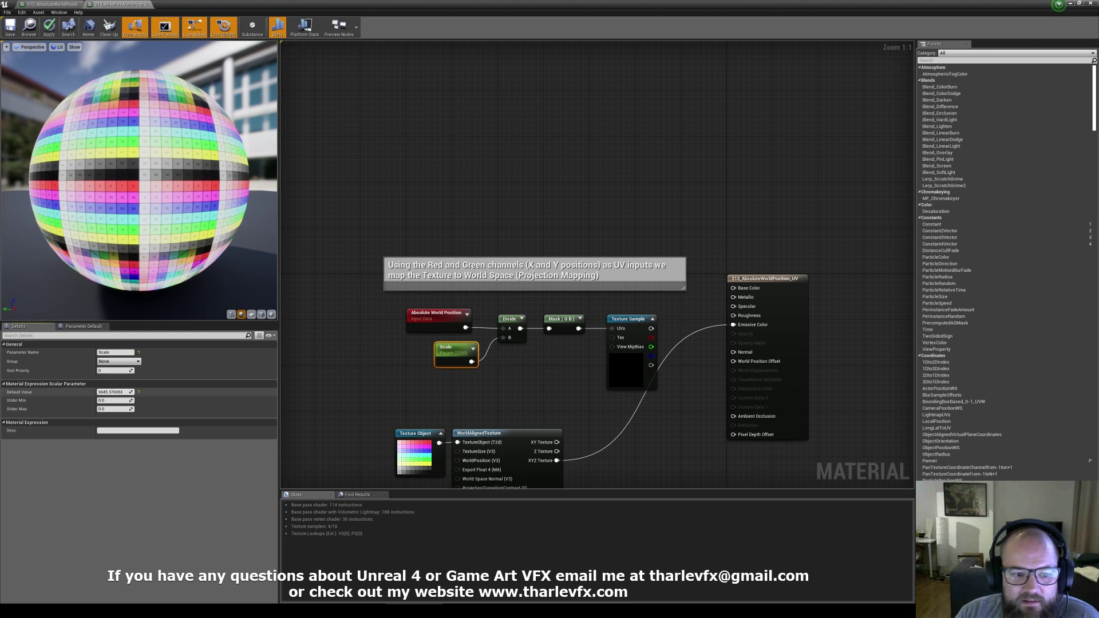
{"action": "mouse_move", "coordinate": [115, 392]}
{"action": "left_mouse_down"}
{"action": "mouse_move", "coordinate": [91, 392]}
{"action": "mouse_move", "coordinate": [108, 392]}
{"action": "left_mouse_up"}
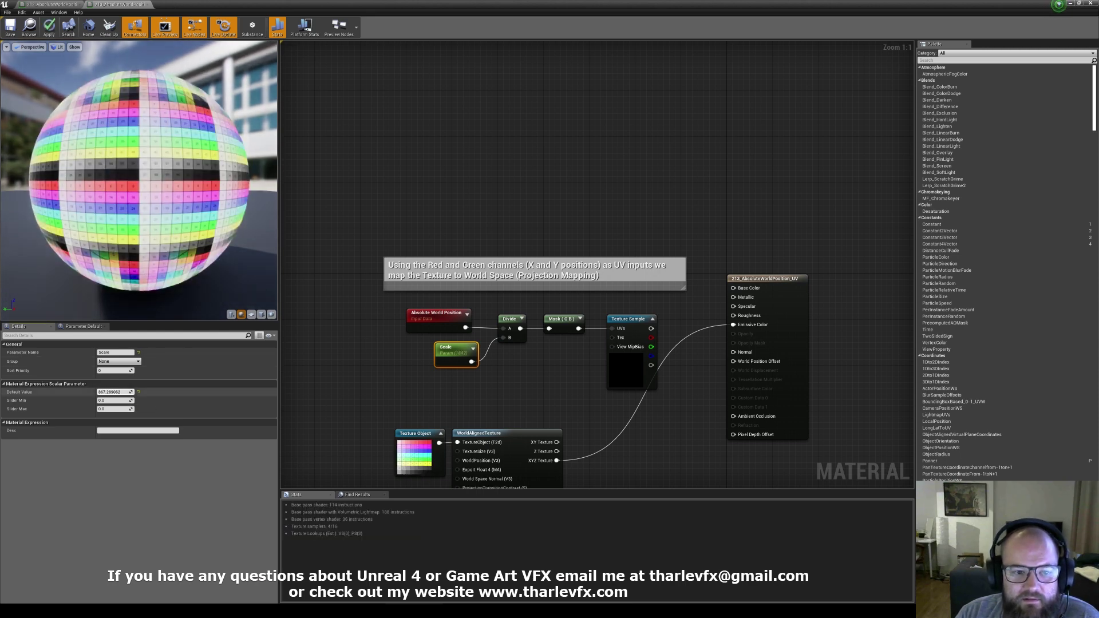
Step: Connect the Texture Sample's colour output to Emissive Color, set the Component Mask to R and G only, and save the material
{"action": "left_click", "coordinate": [564, 320]}
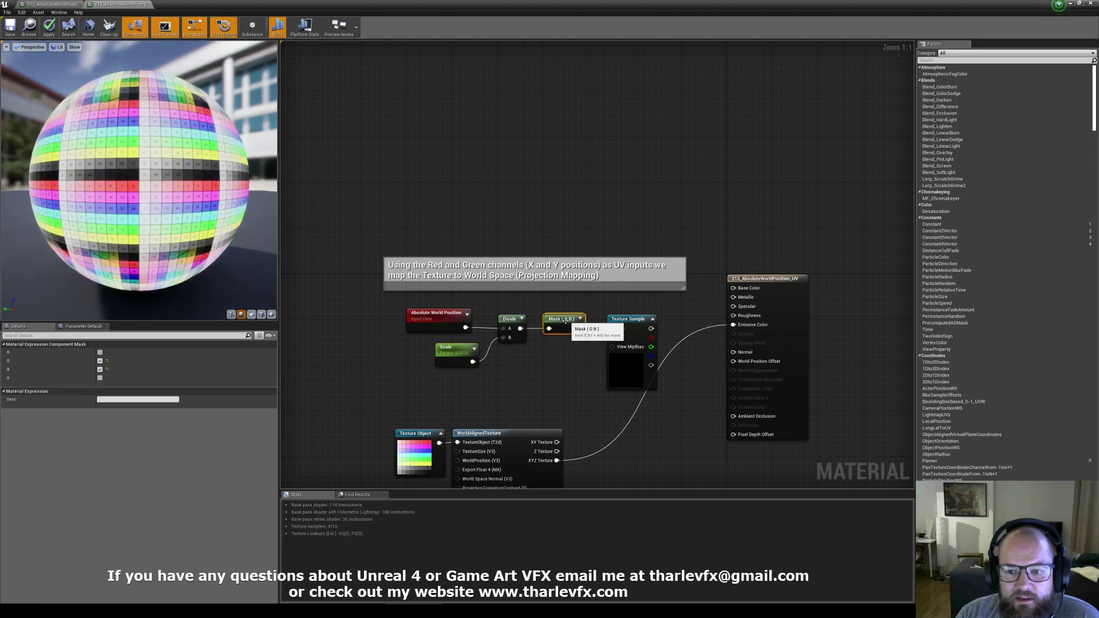
{"action": "left_click_drag", "start_coordinate": [651, 328], "coordinate": [733, 325]}
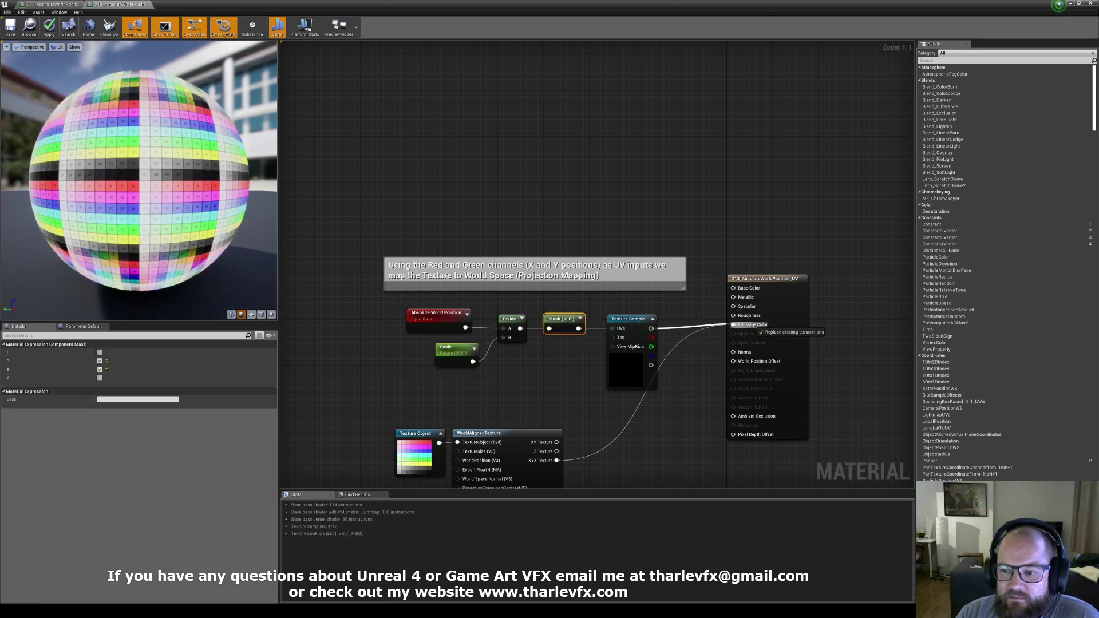
{"action": "left_click", "coordinate": [100, 352]}
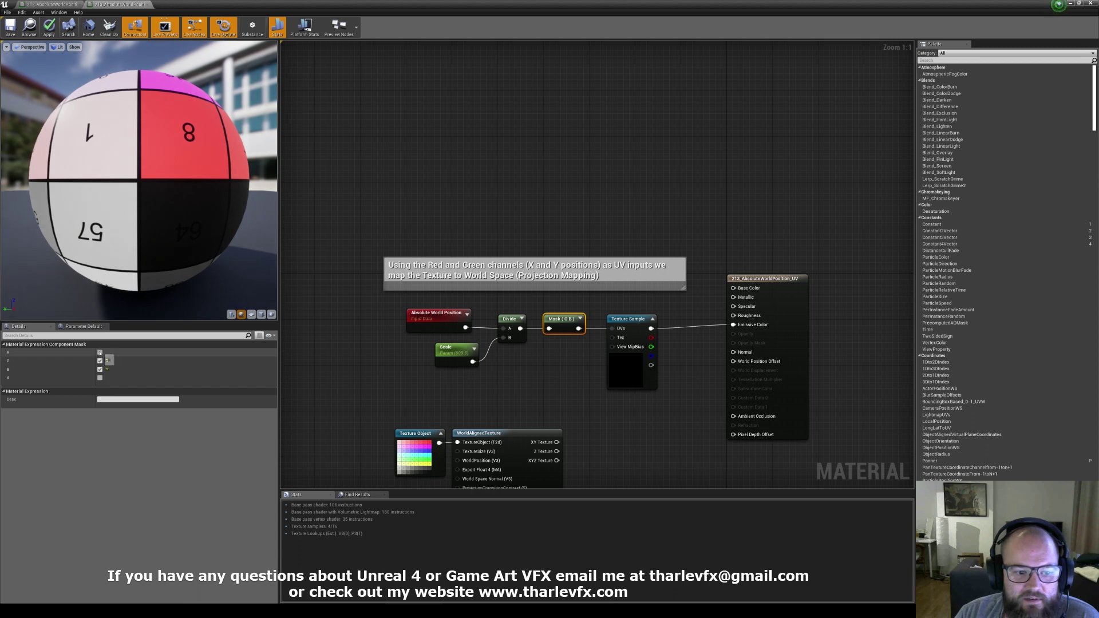
{"action": "left_click", "coordinate": [99, 369]}
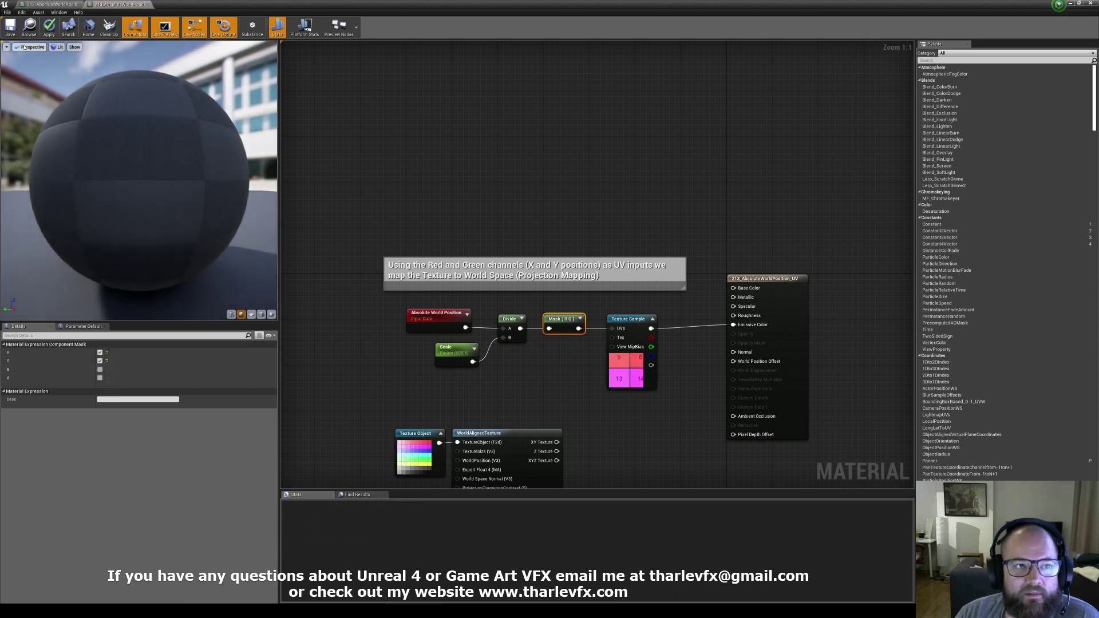
{"action": "key", "text": "ctrl+s"}
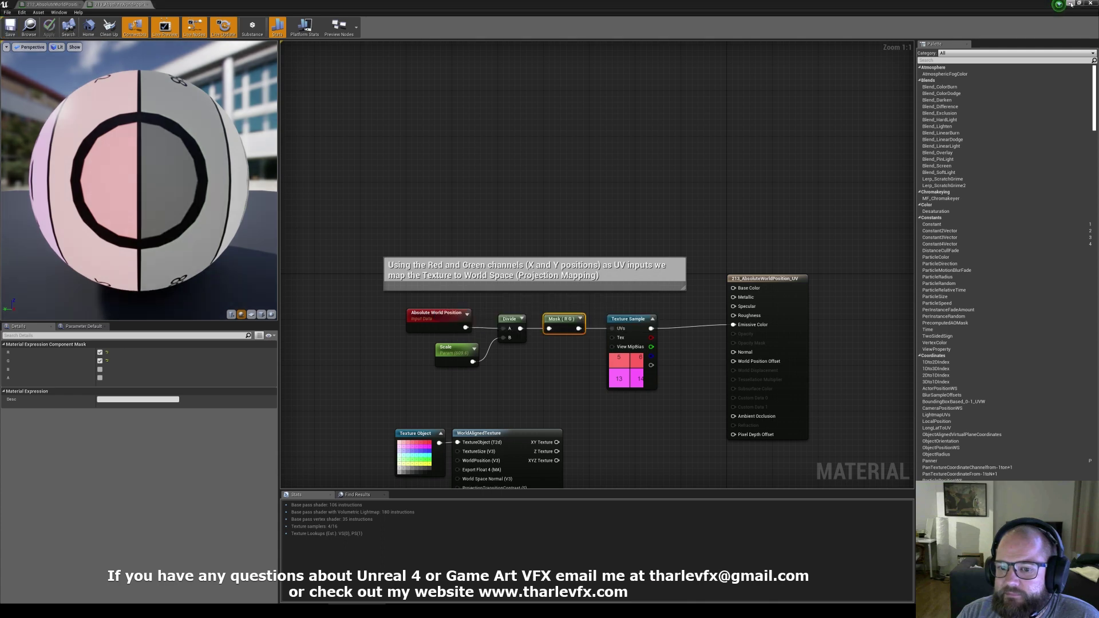
Step: Return to the level and enlarge the UV floor to a horizontal scale of 2.0, stretching its height into a thick block
{"action": "left_click", "coordinate": [1071, 4]}
{"action": "scroll", "coordinate": [534, 225], "scroll_direction": "down", "scroll_amount": 5}
{"action": "left_click_drag", "start_coordinate": [534, 225], "coordinate": [612, 235]}
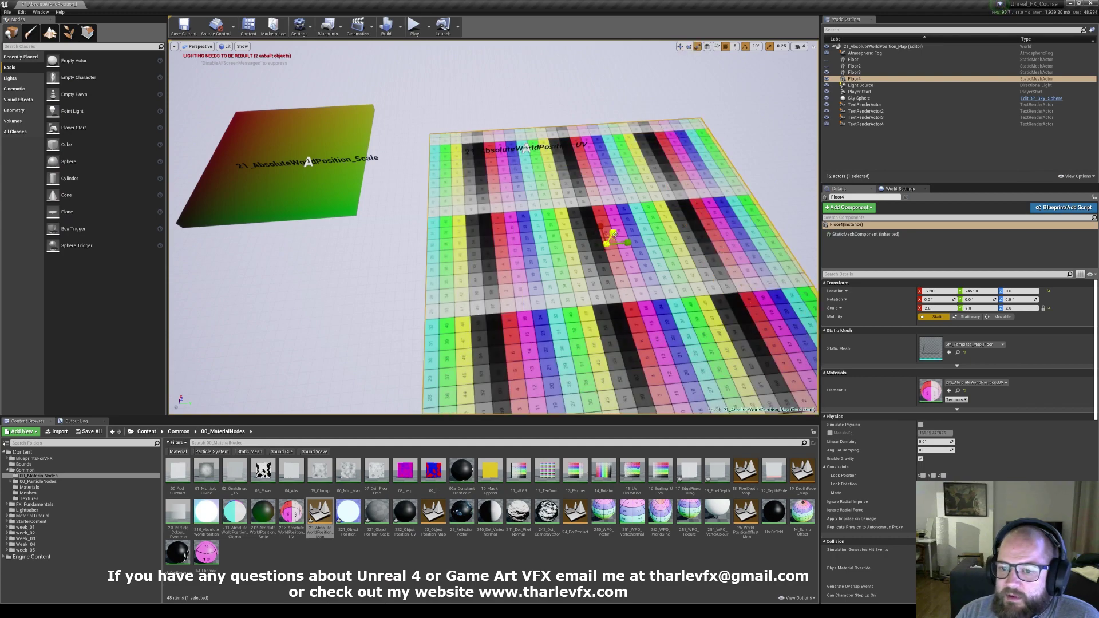
{"action": "key", "text": "f"}
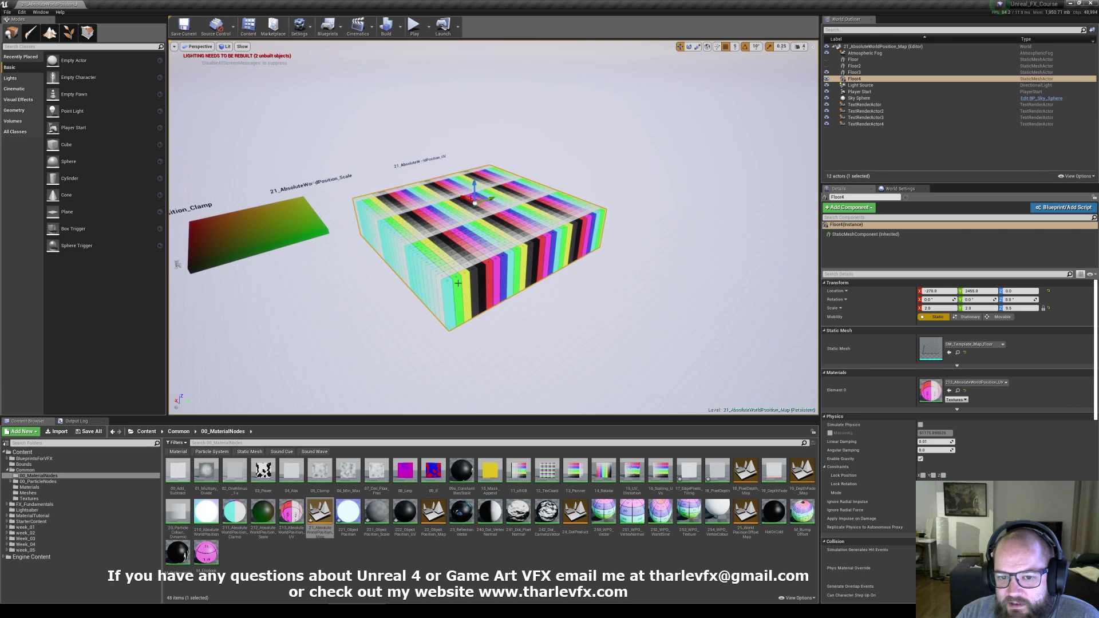
Step: Move the textured block horizontally to demonstrate the texture staying fixed in world space
{"action": "left_click_drag", "start_coordinate": [466, 197], "coordinate": [503, 192]}
{"action": "left_click_drag", "start_coordinate": [494, 193], "coordinate": [505, 189]}
{"action": "left_click_drag", "start_coordinate": [505, 248], "coordinate": [506, 225]}
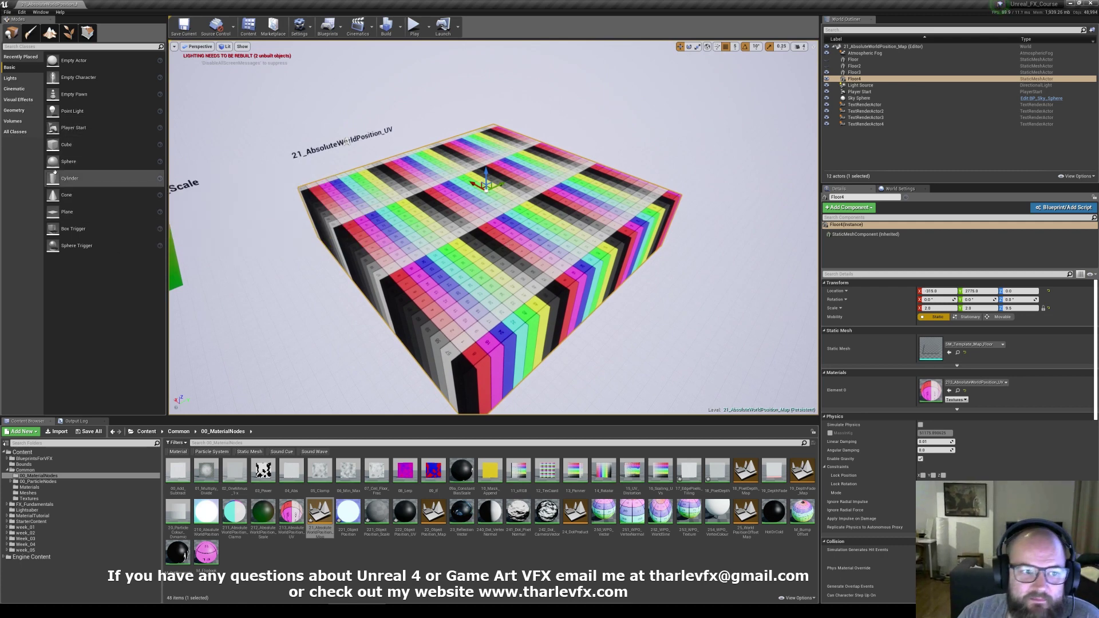
Step: Place a Cylinder on top of the textured block and duplicate the block alongside so the two overlap
{"action": "left_click_drag", "start_coordinate": [68, 178], "coordinate": [438, 230]}
{"action": "key", "text": "w"}
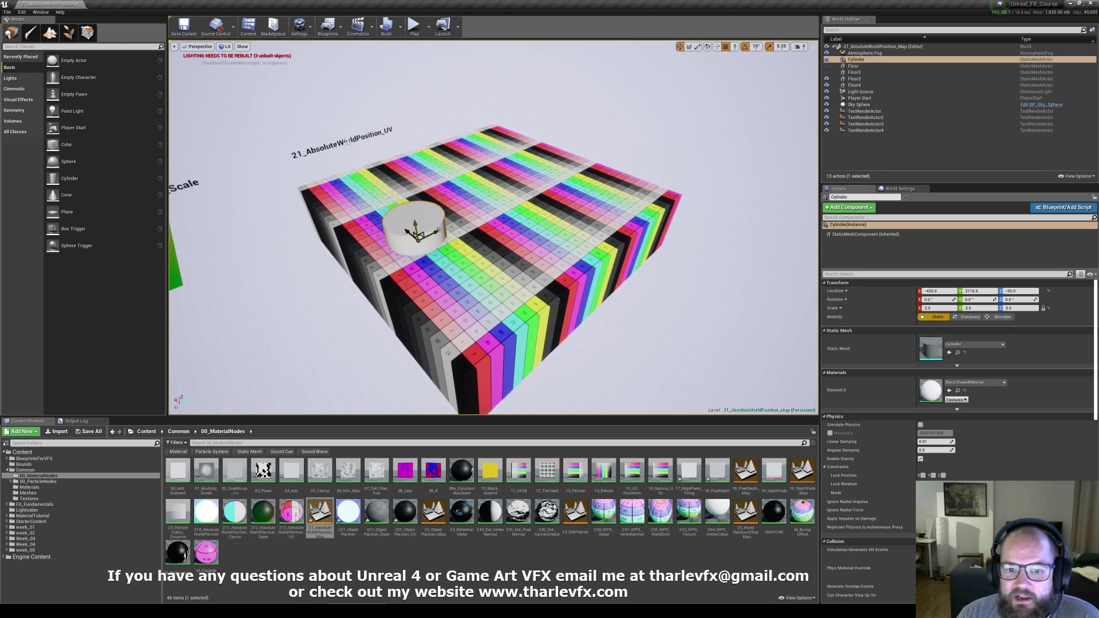
{"action": "left_click", "coordinate": [542, 234]}
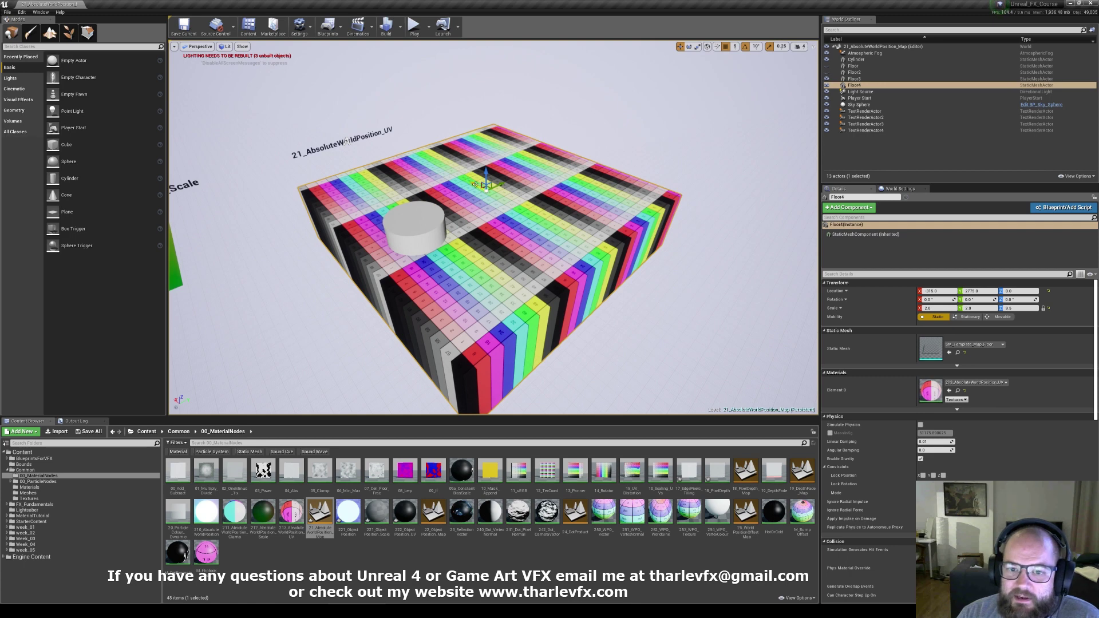
{"action": "left_click_drag", "start_coordinate": [475, 184], "coordinate": [659, 216], "text": "alt"}
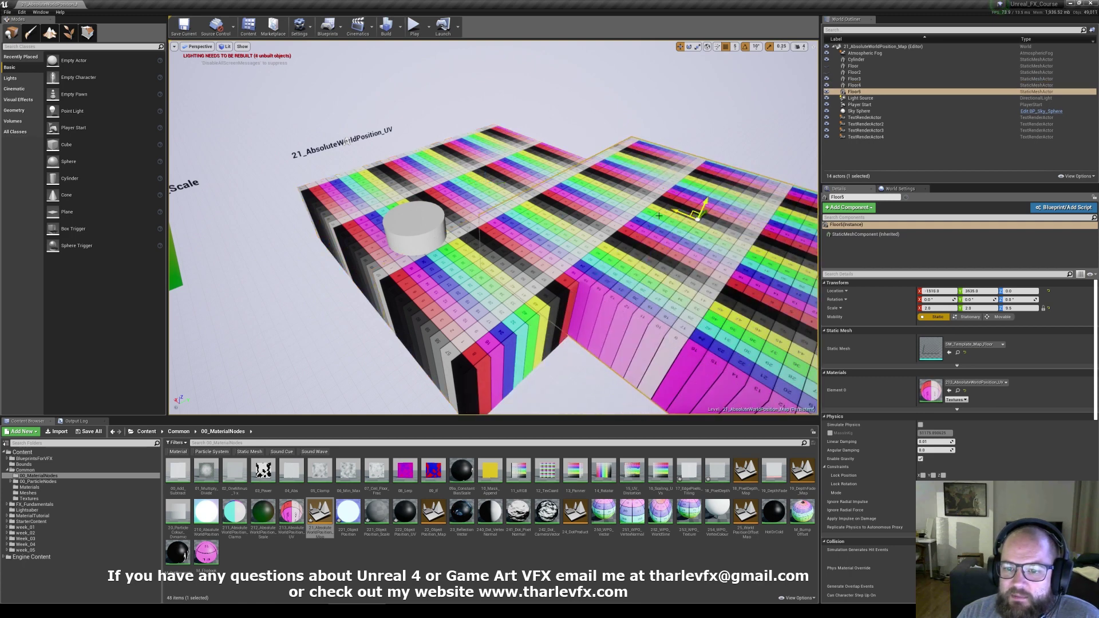
Step: Locate the duplicated block's 213_AbsoluteWorldPosition_UV material, apply it to the cylinder, and examine the pattern across all three meshes
{"action": "left_click", "coordinate": [430, 231]}
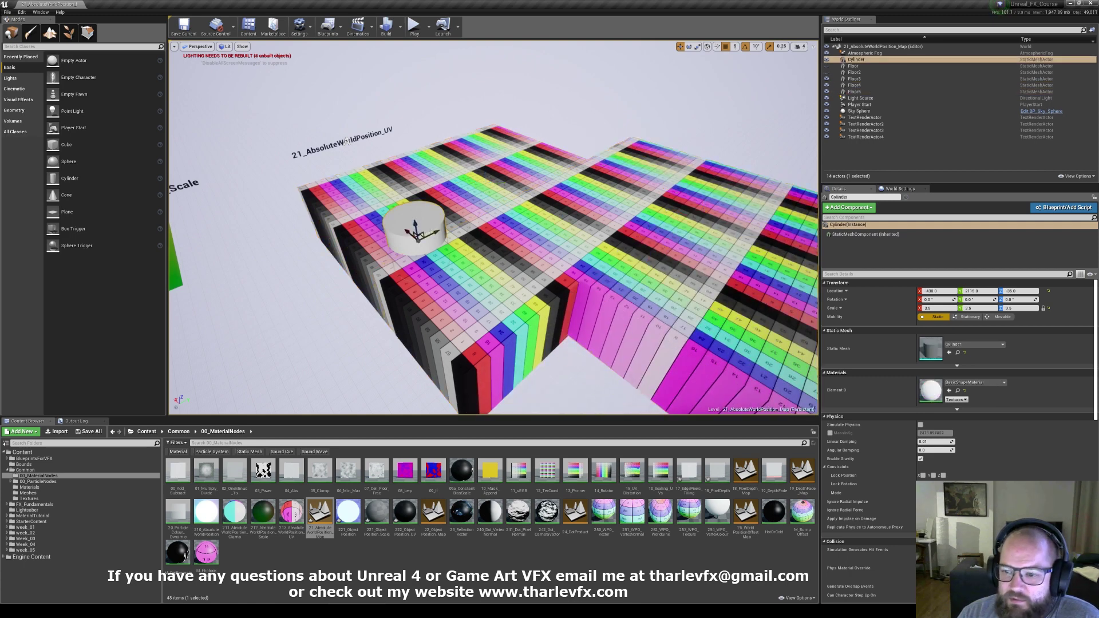
{"action": "left_click", "coordinate": [636, 252]}
{"action": "left_click", "coordinate": [958, 390]}
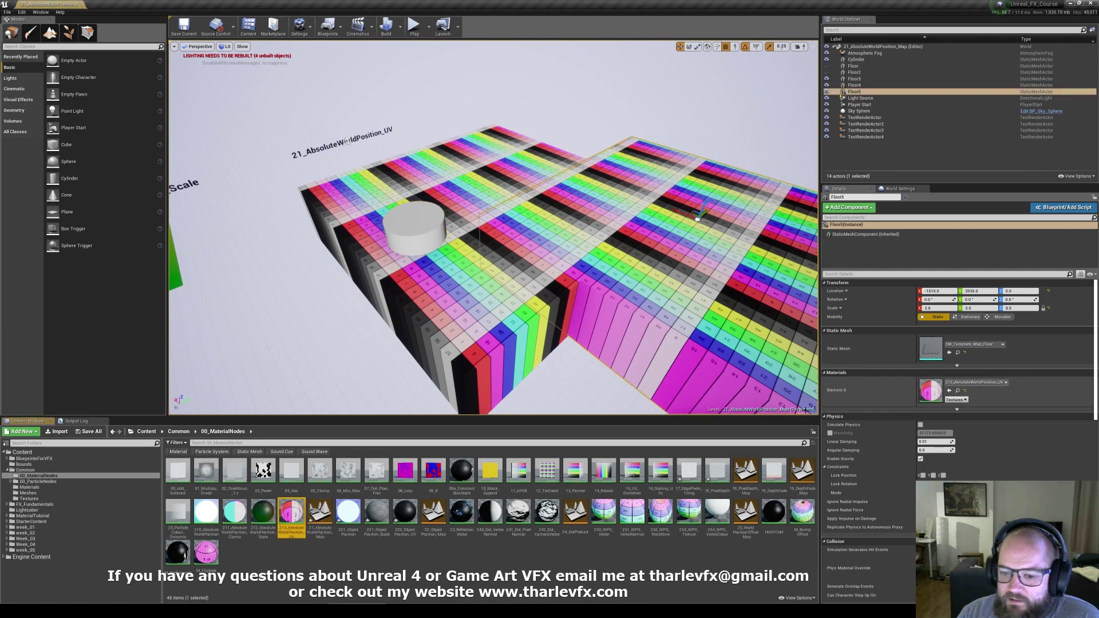
{"action": "left_click_drag", "start_coordinate": [298, 524], "coordinate": [419, 213]}
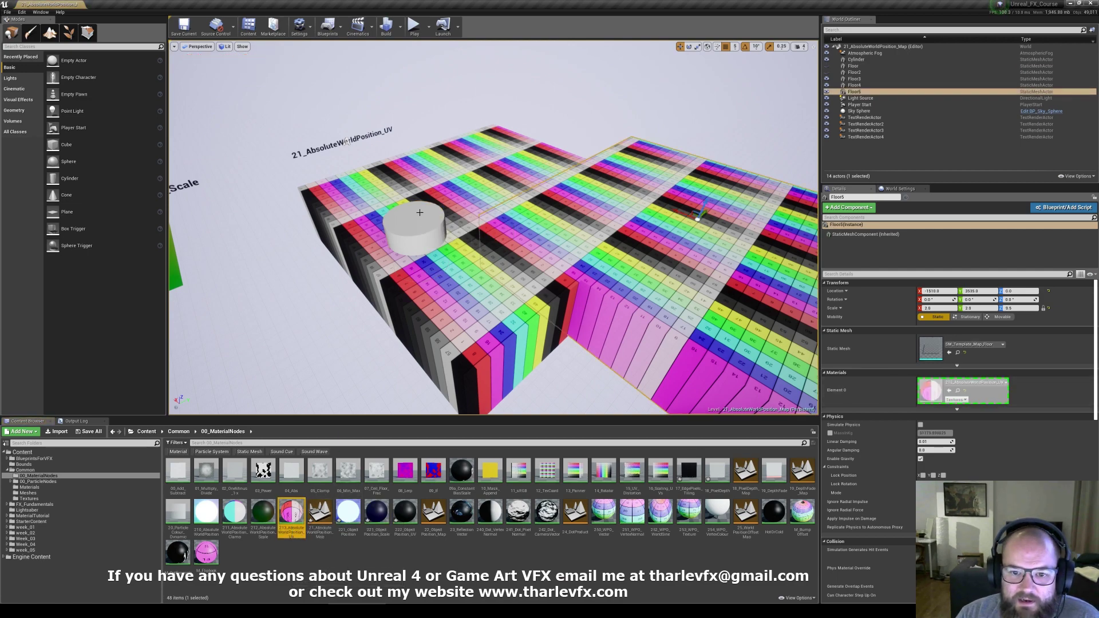
{"action": "right_click_drag", "start_coordinate": [420, 213], "coordinate": [339, 258]}
{"action": "left_click", "coordinate": [481, 169]}
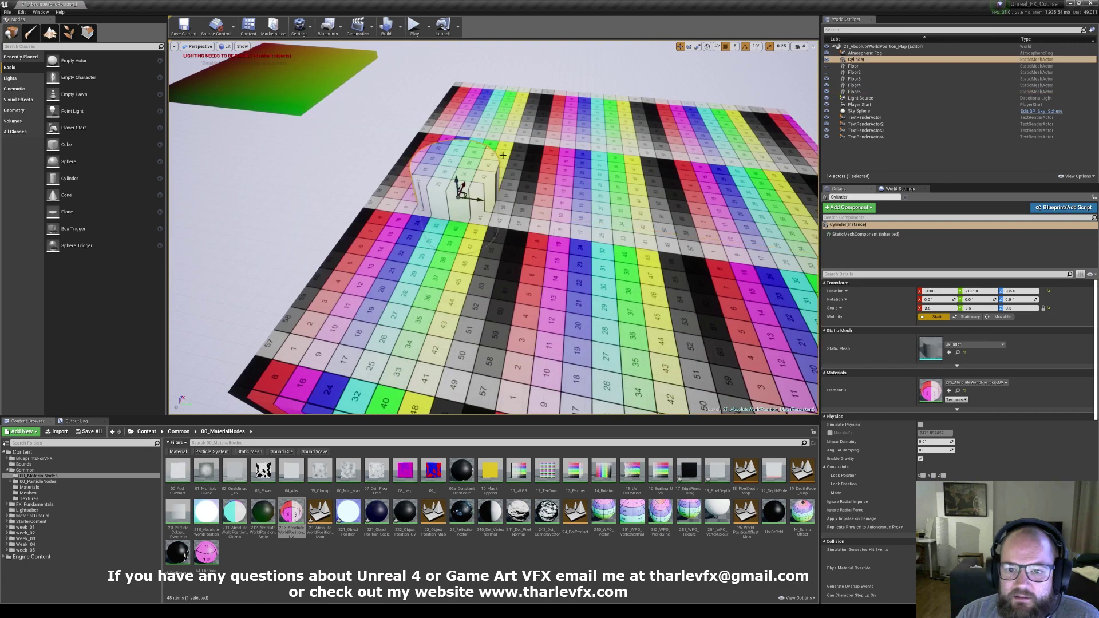
{"action": "key", "text": "Escape"}
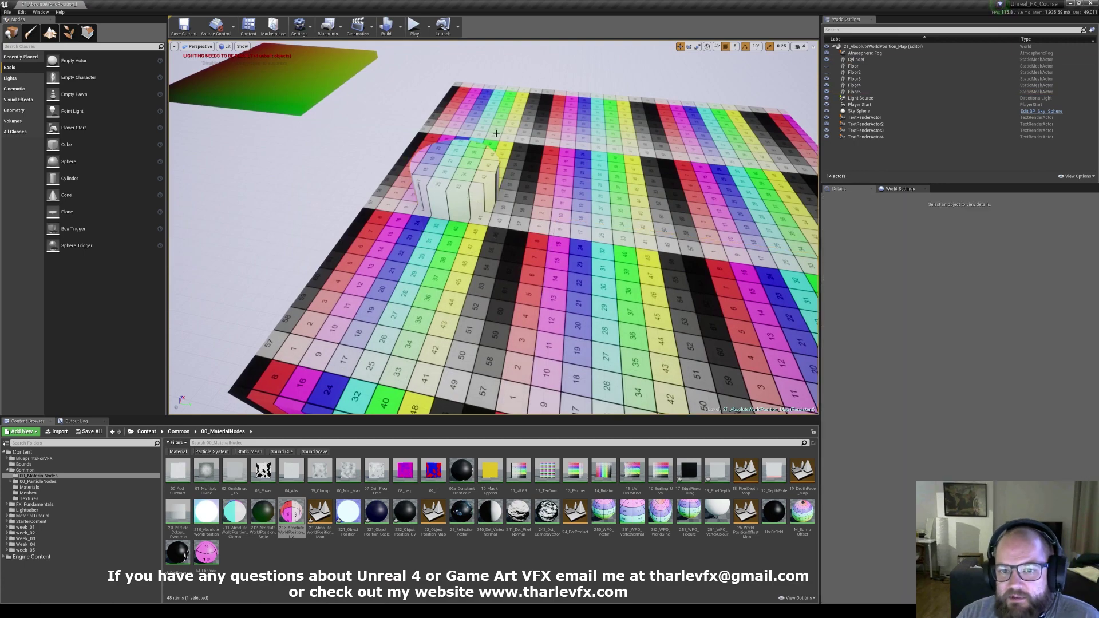
{"action": "right_click_drag", "start_coordinate": [496, 180], "coordinate": [533, 258]}
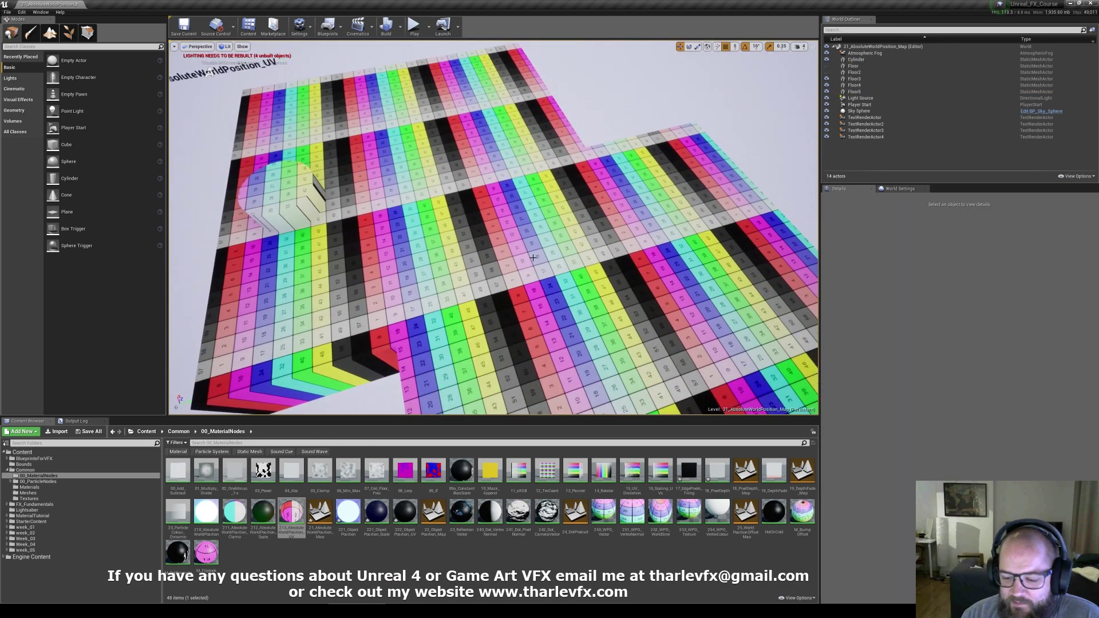
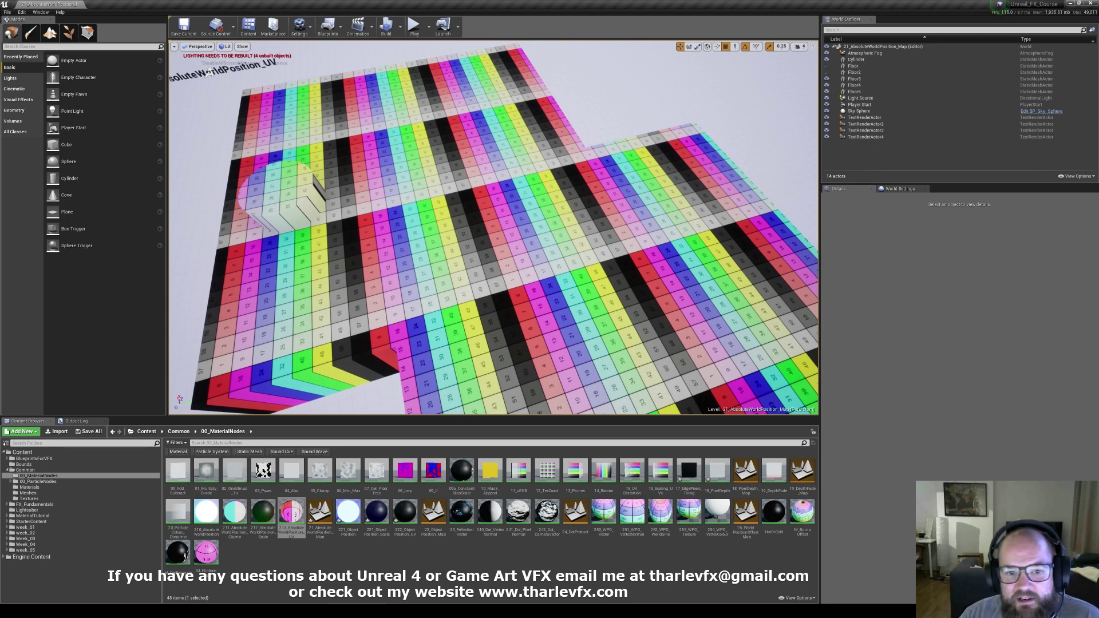
{"action": "right_click_drag", "start_coordinate": [413, 254], "coordinate": [395, 237]}
Step: Open the cylinder's material beside the level, set the Component Mask to R and B only, and apply the change
{"action": "left_click", "coordinate": [338, 252]}
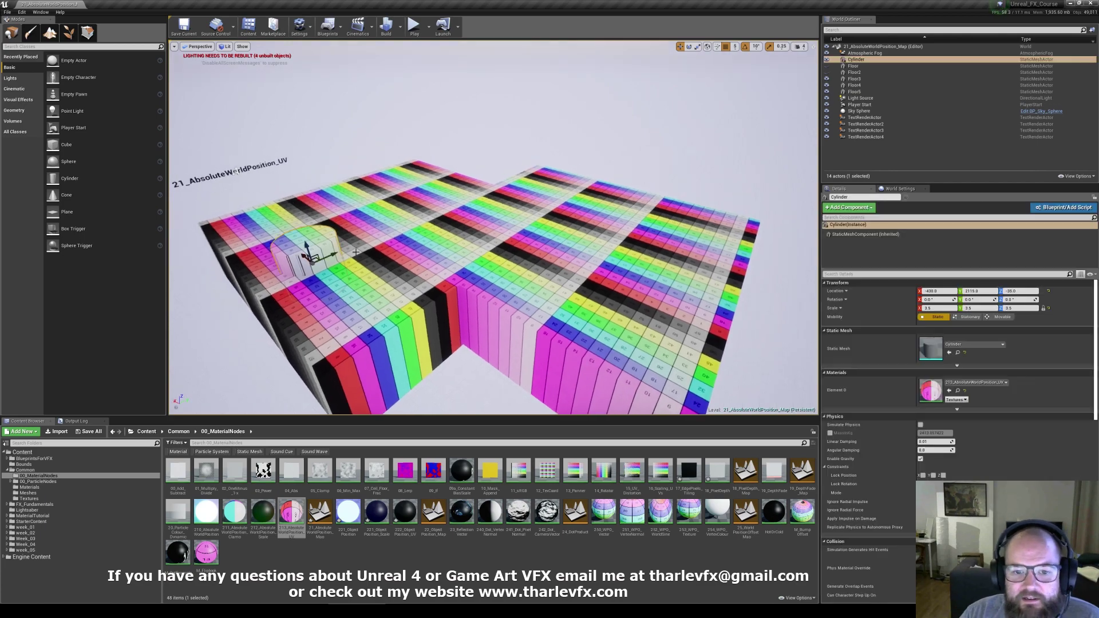
{"action": "double_click", "coordinate": [931, 390]}
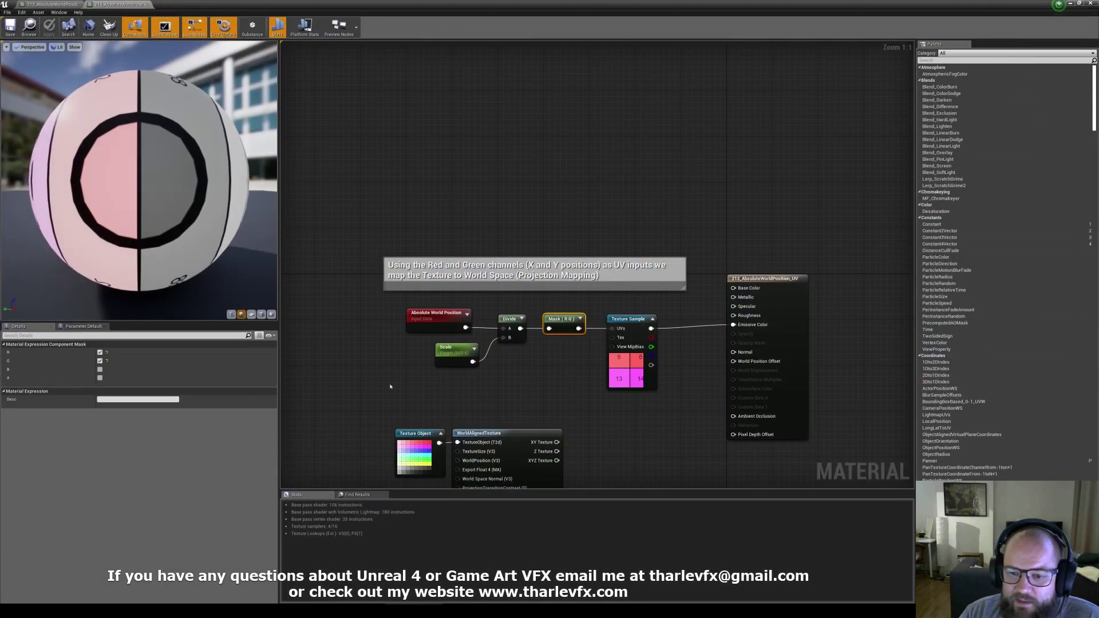
{"action": "left_click", "coordinate": [1079, 4]}
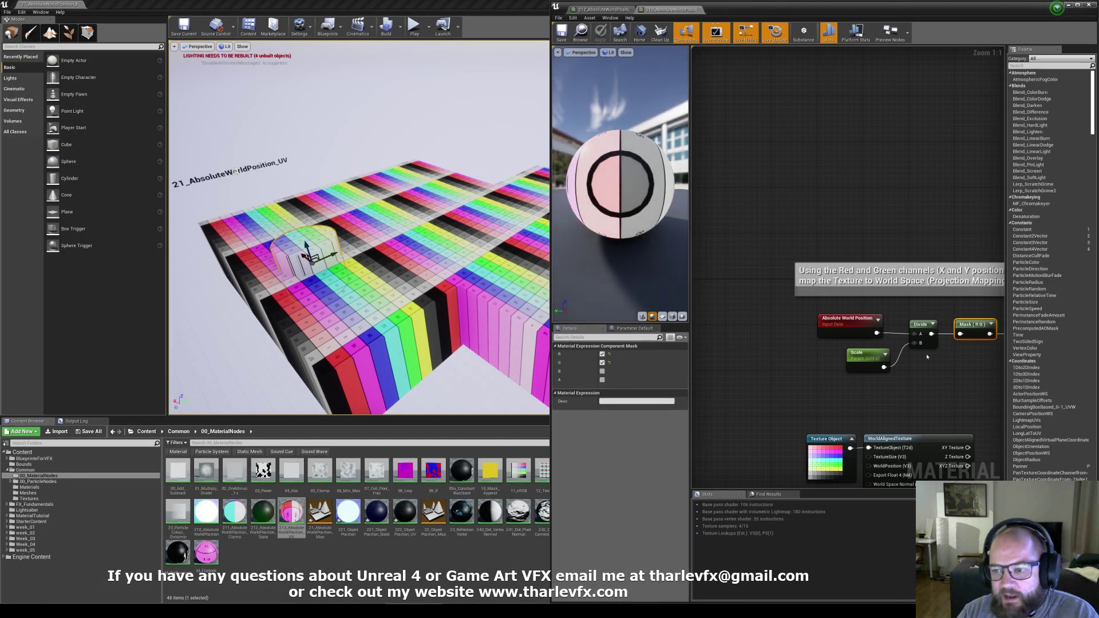
{"action": "right_click_drag", "start_coordinate": [893, 401], "coordinate": [750, 395]}
{"action": "left_click", "coordinate": [602, 363]}
{"action": "left_click", "coordinate": [602, 371]}
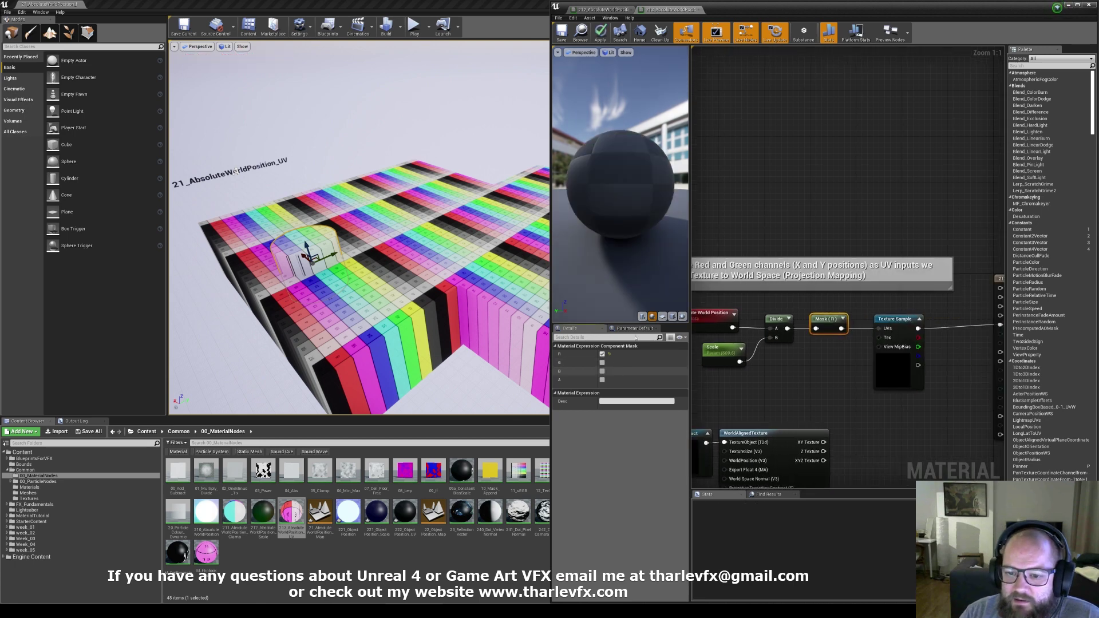
{"action": "left_click", "coordinate": [600, 32]}
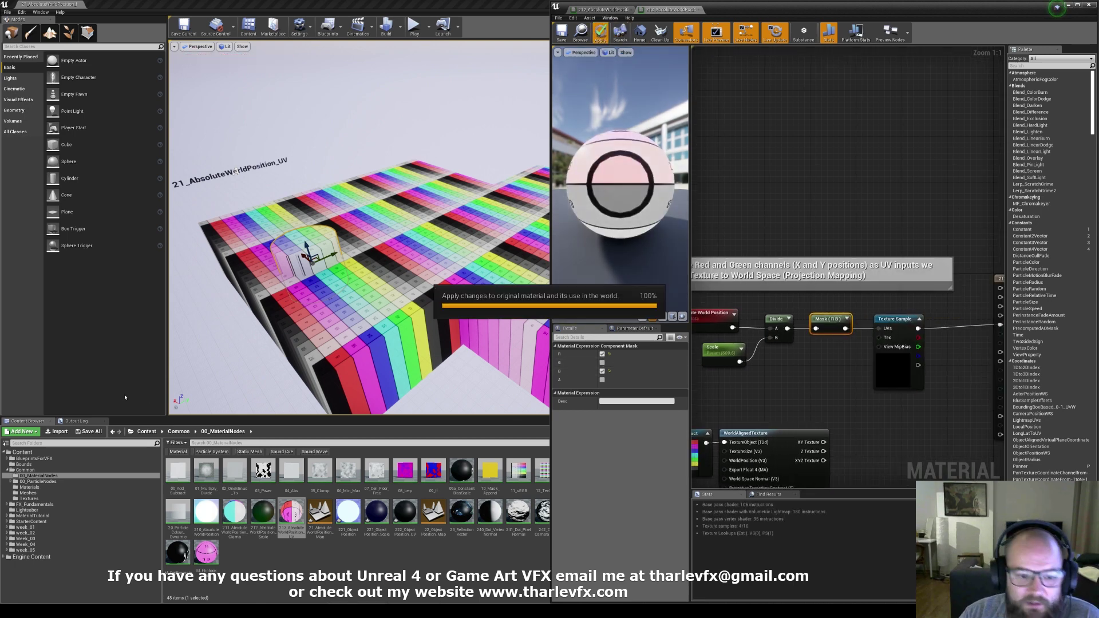
Step: Raise the duplicated block above the original to show how the red and blue mask projects the texture onto the sides
{"action": "right_click_drag", "start_coordinate": [366, 229], "coordinate": [302, 410]}
{"action": "left_click", "coordinate": [383, 372]}
{"action": "key", "text": "f"}
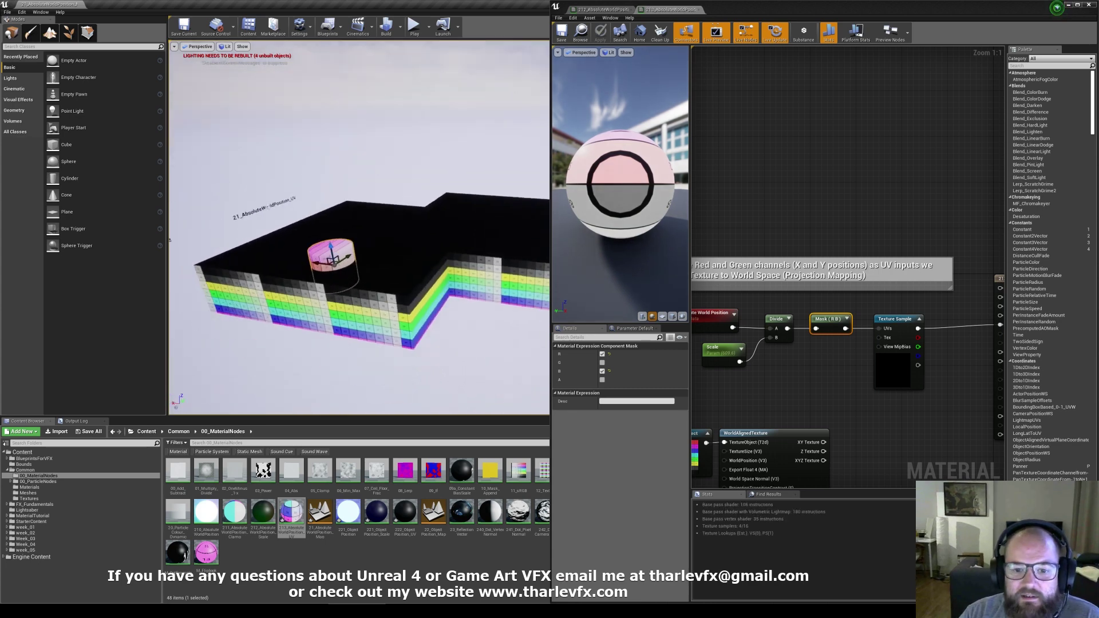
{"action": "mouse_move", "coordinate": [436, 213]}
{"action": "left_mouse_down"}
{"action": "mouse_move", "coordinate": [434, 182]}
{"action": "mouse_move", "coordinate": [433, 207]}
{"action": "left_mouse_up"}
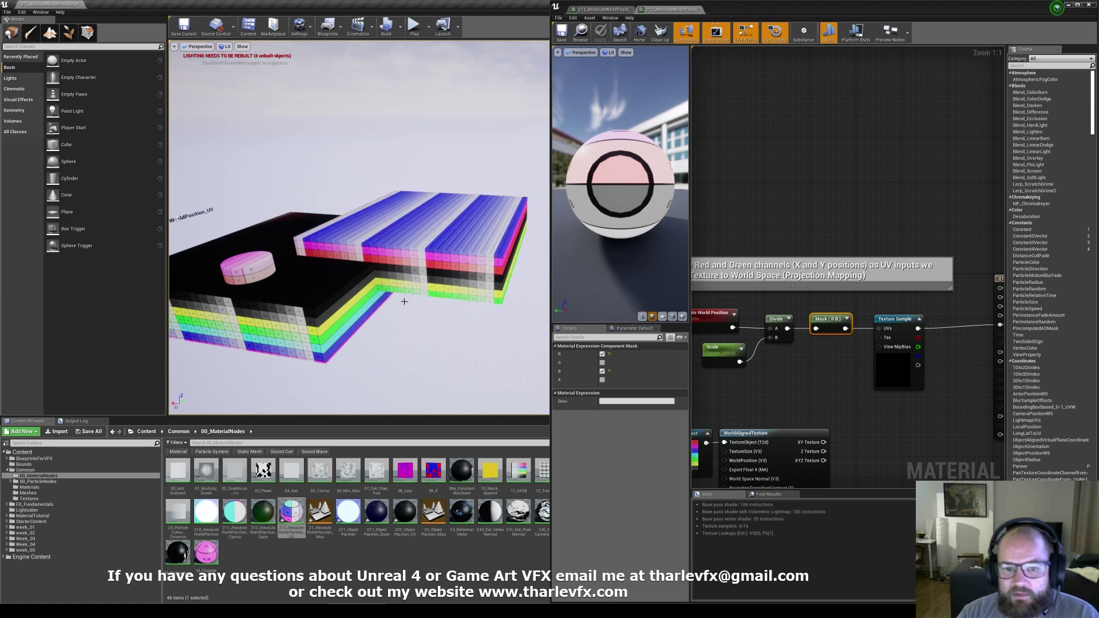
Step: Connect the WorldAlignedTexture node's XYZ Texture output to Emissive Color in place of the Texture Sample, and apply the change
{"action": "right_click", "coordinate": [402, 306]}
{"action": "right_click_drag", "start_coordinate": [367, 171], "coordinate": [407, 270]}
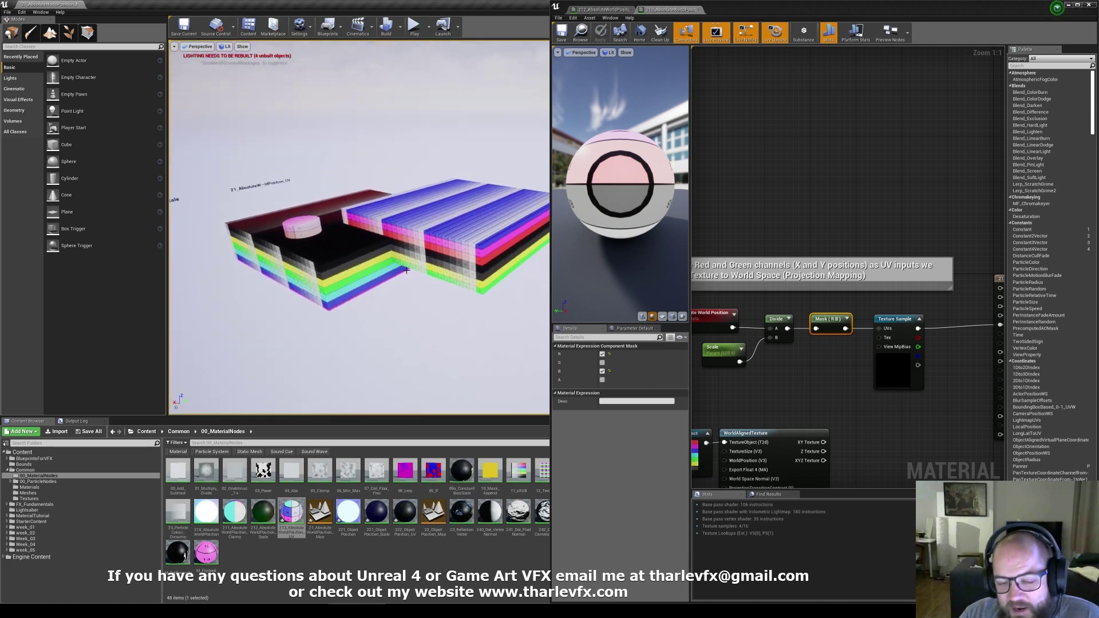
{"action": "right_click_drag", "start_coordinate": [428, 310], "coordinate": [458, 277]}
{"action": "left_click", "coordinate": [557, 260]}
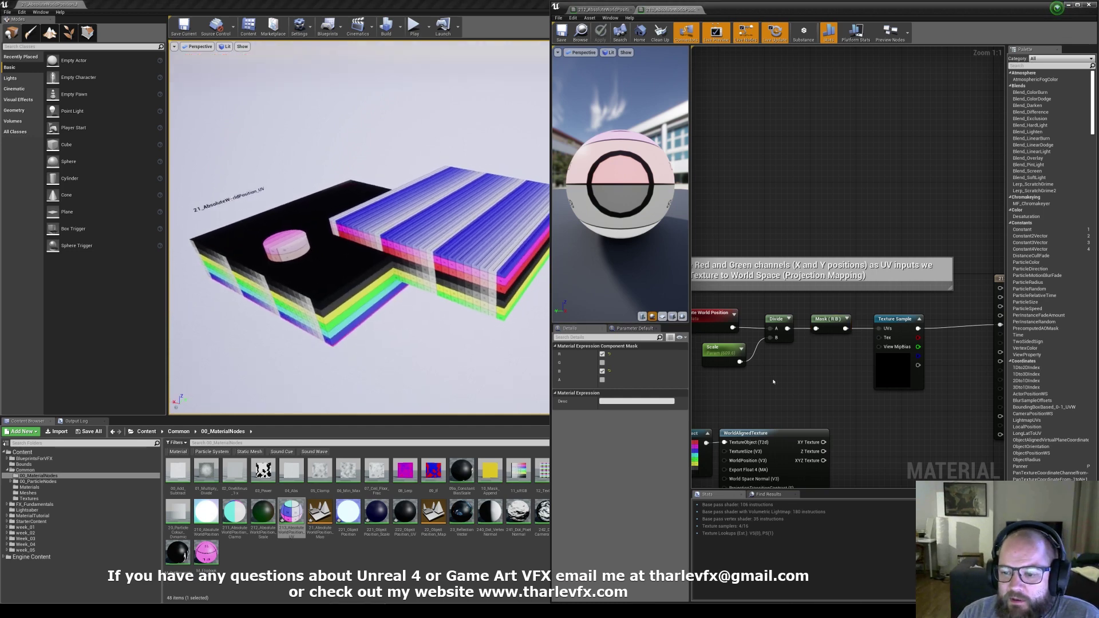
{"action": "right_click_drag", "start_coordinate": [802, 393], "coordinate": [816, 308]}
{"action": "left_click", "coordinate": [813, 361]}
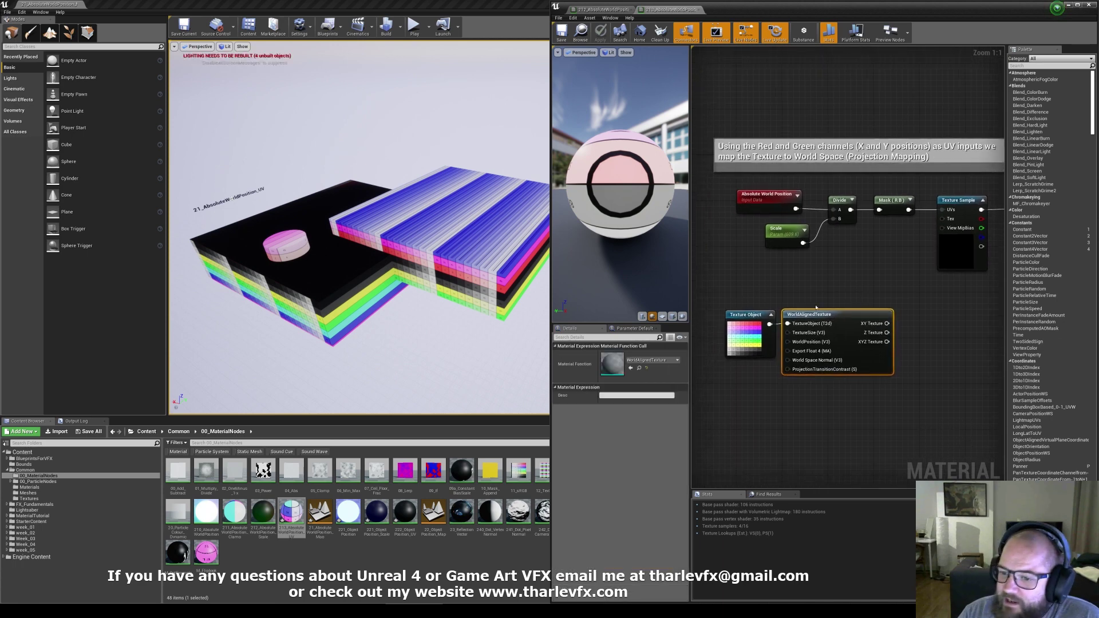
{"action": "right_click_drag", "start_coordinate": [924, 360], "coordinate": [801, 353]}
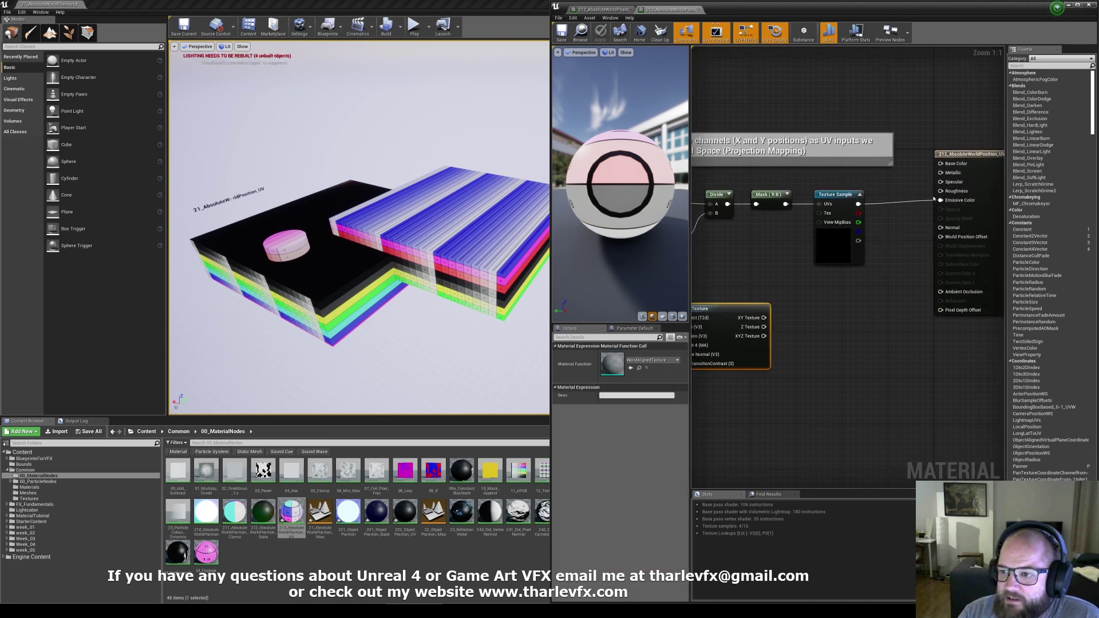
{"action": "left_click_drag", "start_coordinate": [934, 200], "coordinate": [763, 336]}
{"action": "left_click", "coordinate": [750, 388]}
{"action": "right_click_drag", "start_coordinate": [750, 388], "coordinate": [913, 391]}
{"action": "left_click", "coordinate": [600, 32]}
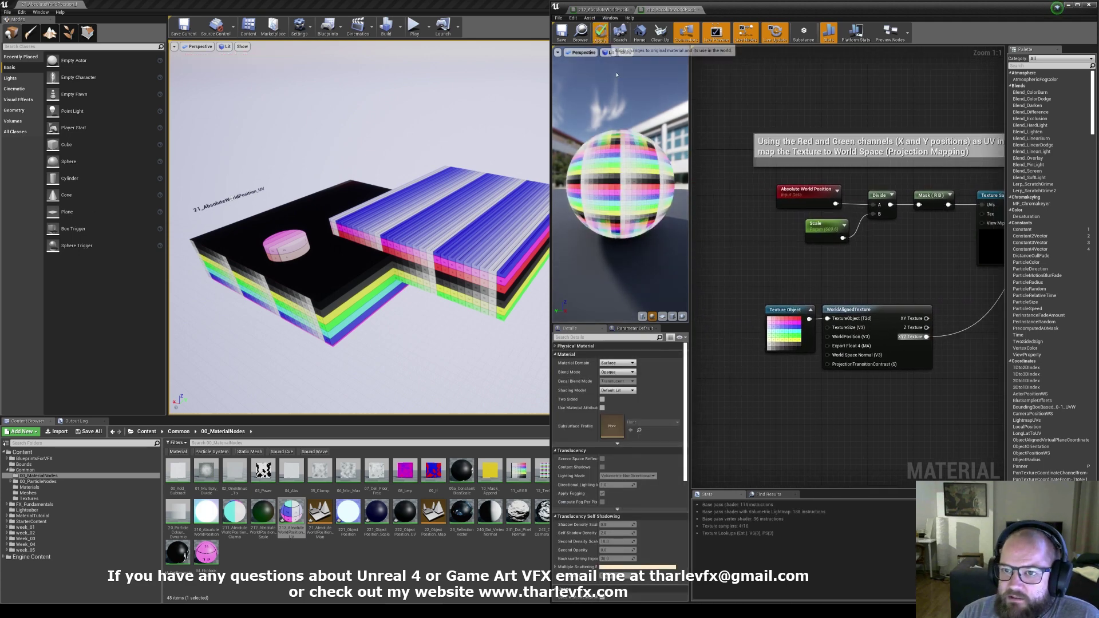
Step: Raise the cylinder slightly and place a Sphere above the raised block
{"action": "left_click", "coordinate": [278, 240]}
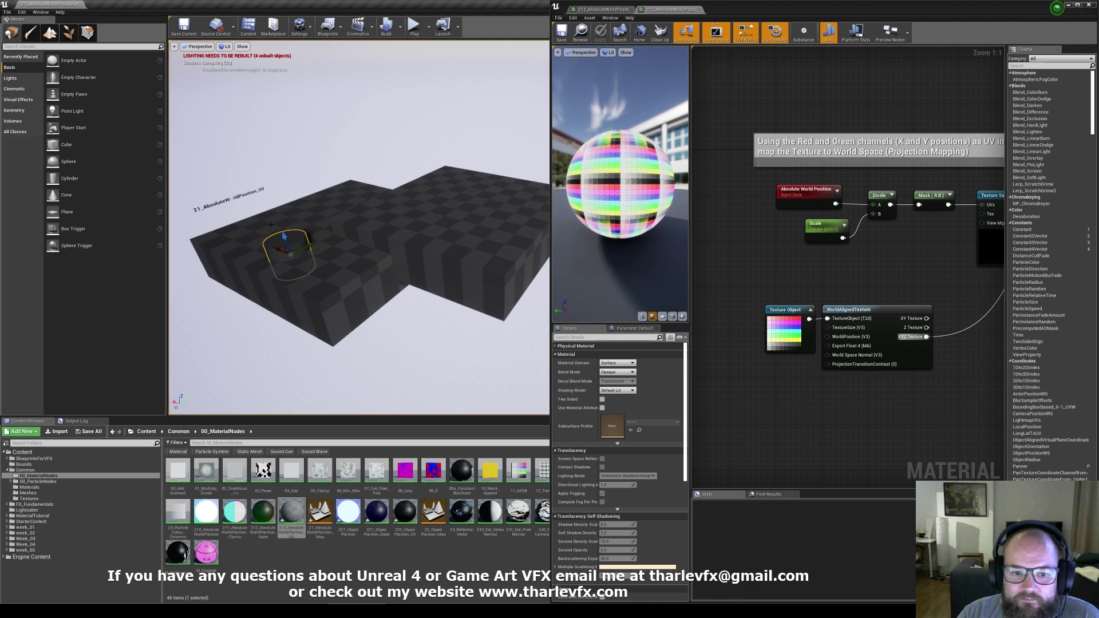
{"action": "left_click_drag", "start_coordinate": [283, 236], "coordinate": [281, 216]}
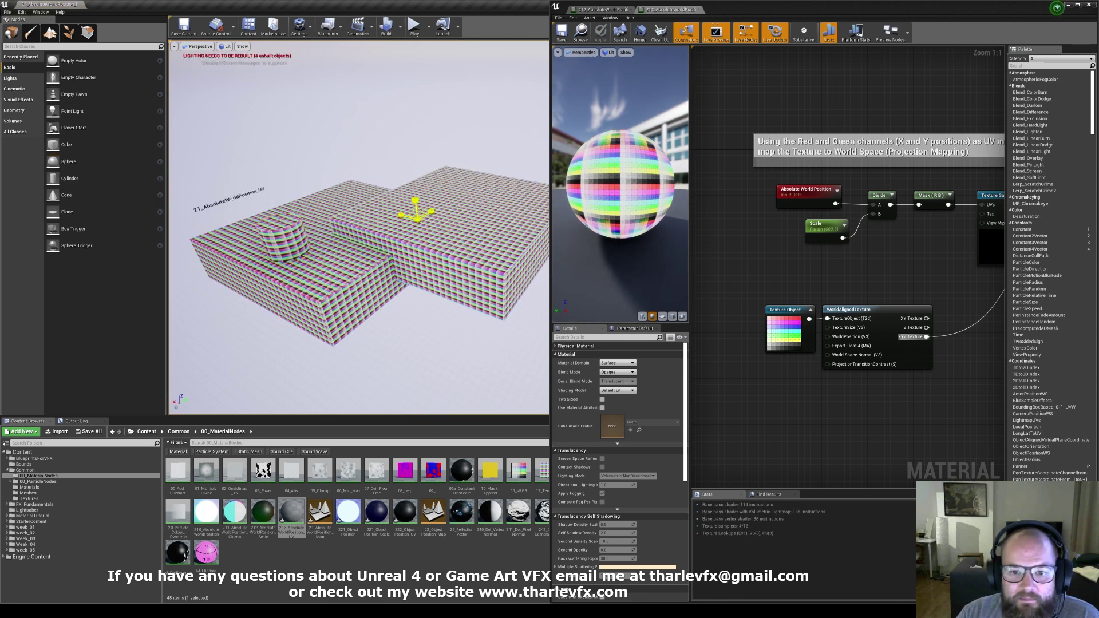
{"action": "left_click_drag", "start_coordinate": [416, 214], "coordinate": [409, 154]}
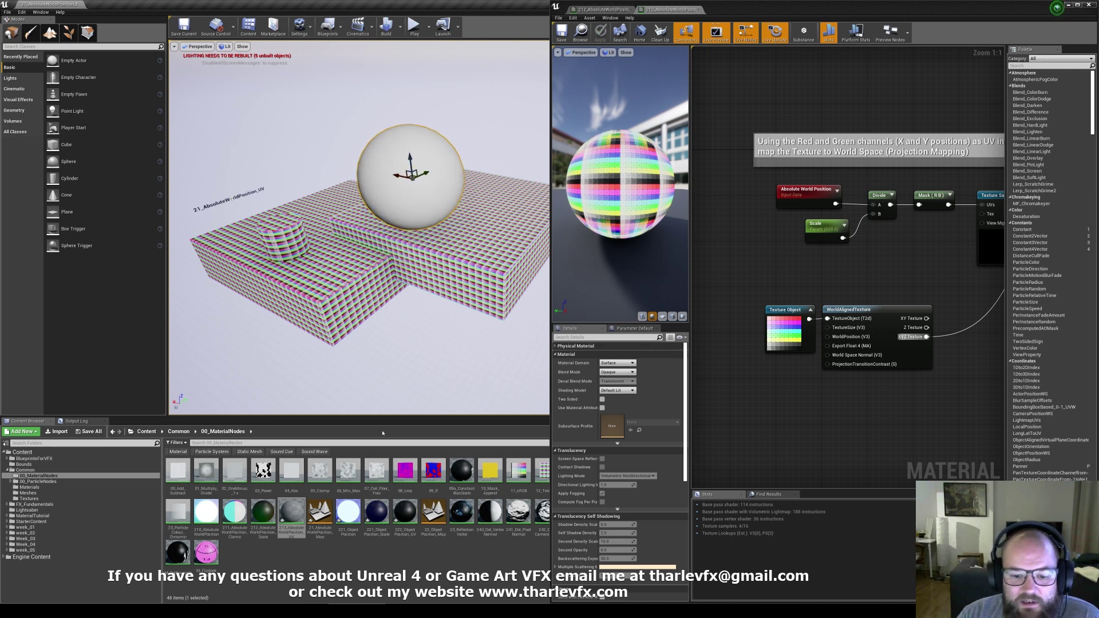
Step: Apply the 213_AbsoluteWorldPosition_UV material to the sphere and examine how the projections blend across its surface and the blocks
{"action": "left_click_drag", "start_coordinate": [292, 511], "coordinate": [421, 148]}
{"action": "right_click_drag", "start_coordinate": [421, 147], "coordinate": [388, 173]}
{"action": "key", "text": "Escape"}
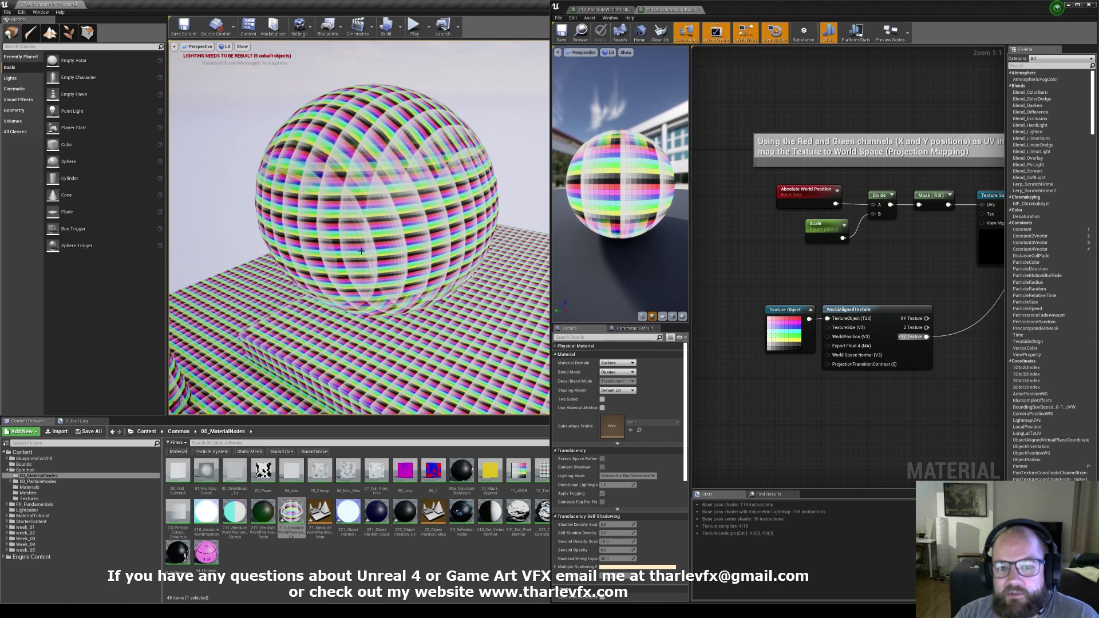
{"action": "right_click_drag", "start_coordinate": [361, 251], "coordinate": [417, 172]}
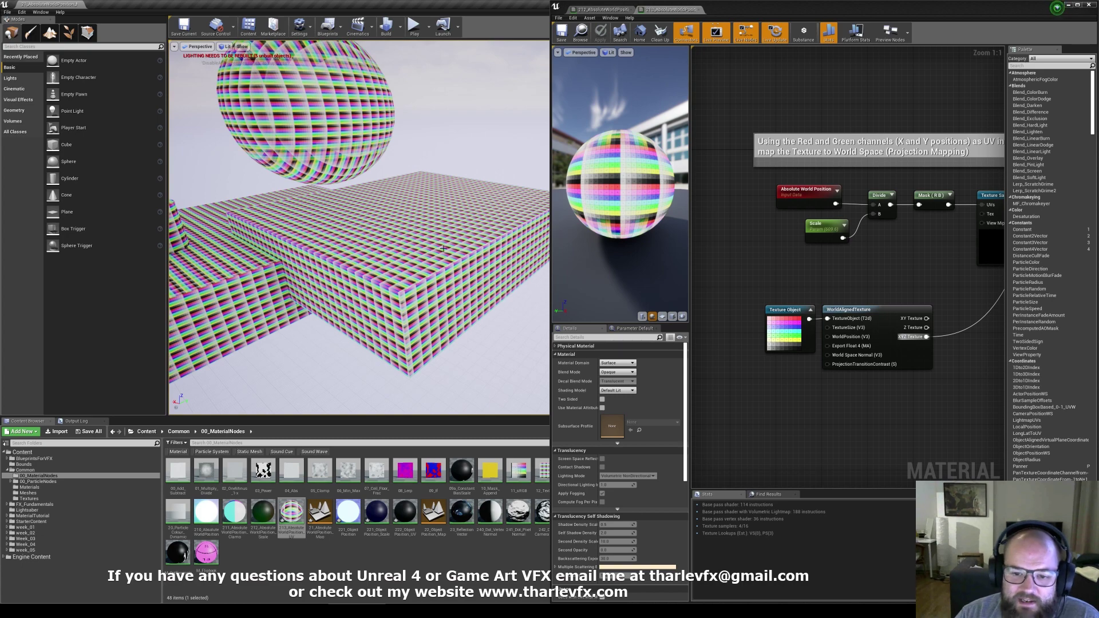
{"action": "right_click_drag", "start_coordinate": [404, 304], "coordinate": [423, 169]}
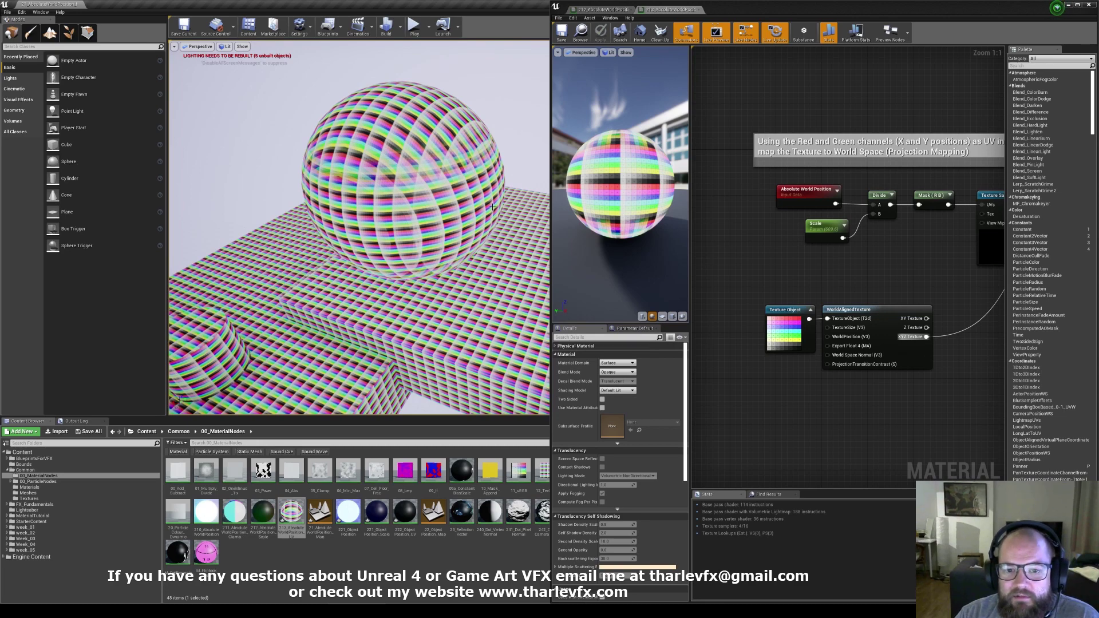
{"action": "right_click_drag", "start_coordinate": [468, 197], "coordinate": [455, 334]}
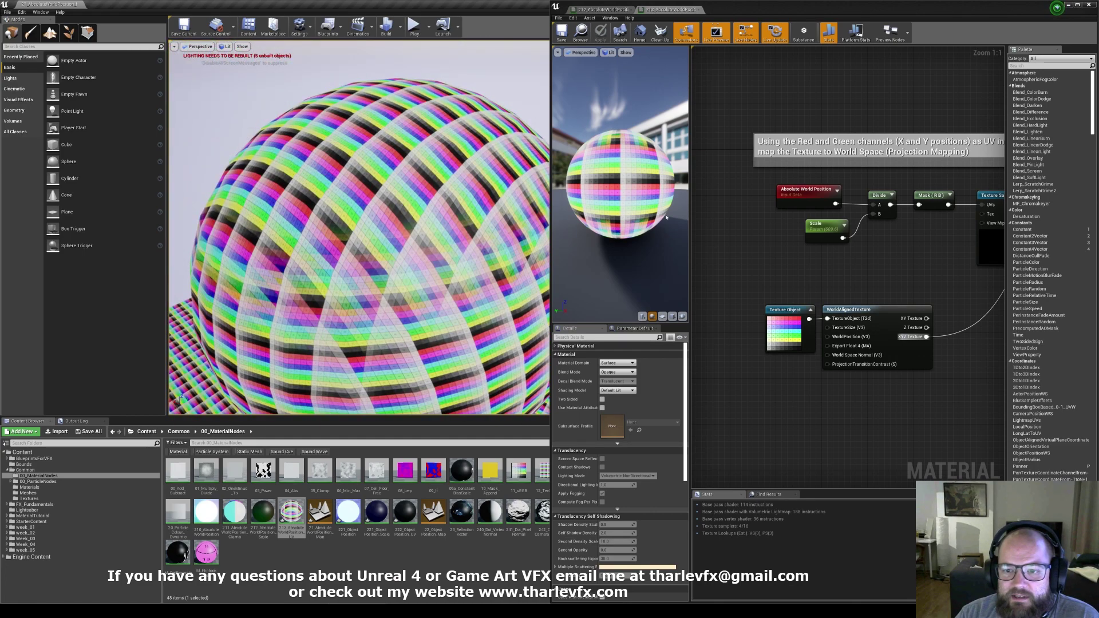
Step: Set the Texture Object node's texture to T_Perlin_Noise_M, apply the change, and inspect the projection on the sphere and blocks
{"action": "left_click", "coordinate": [783, 343]}
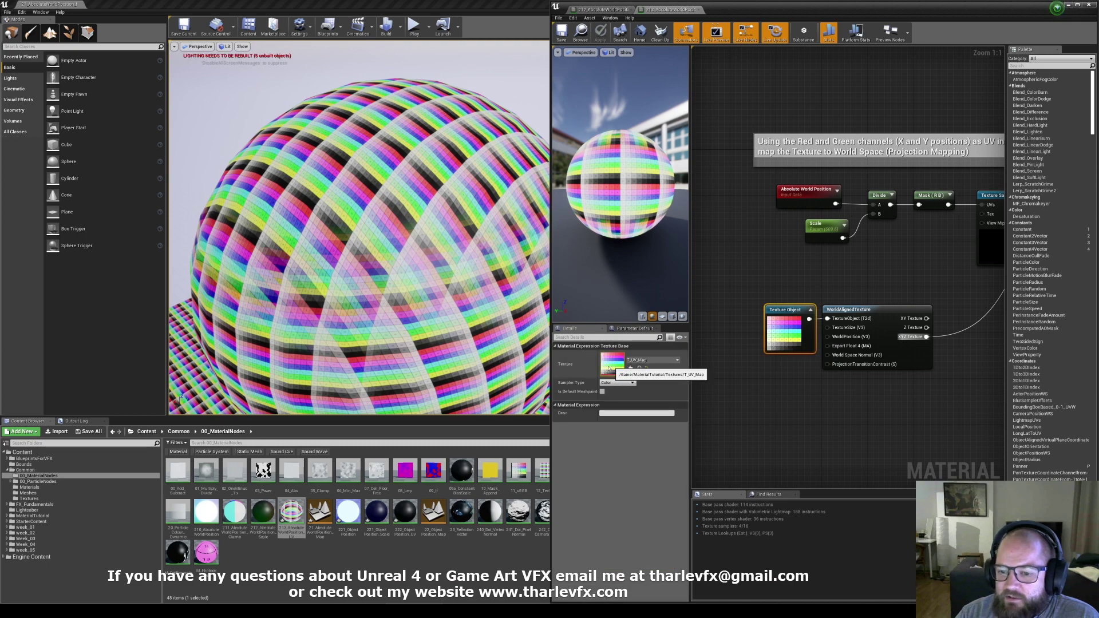
{"action": "left_click", "coordinate": [662, 361]}
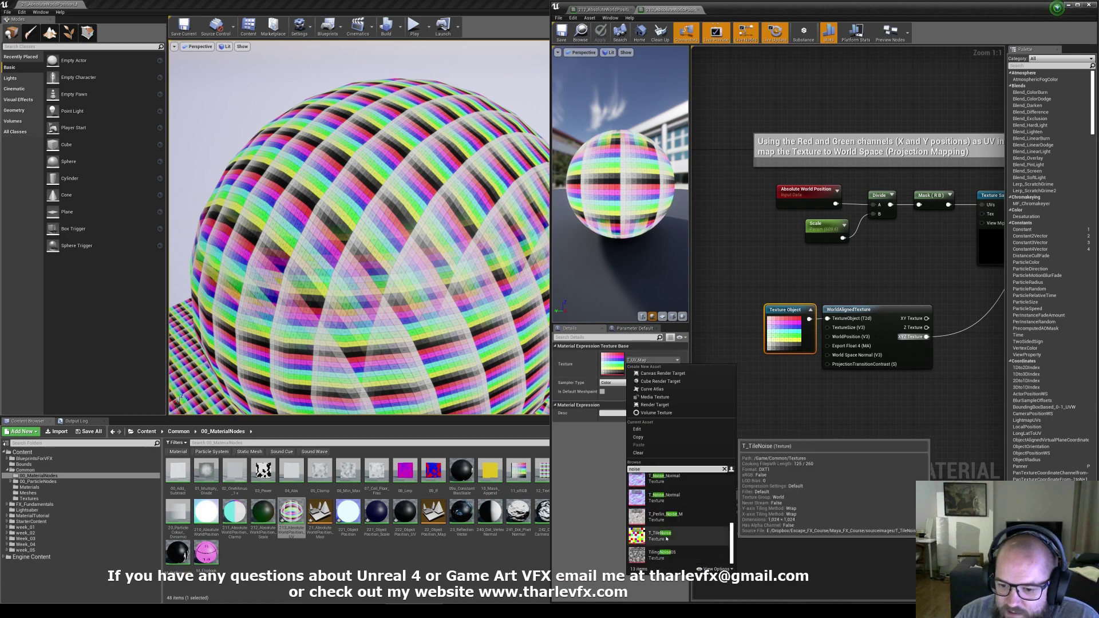
{"action": "left_click", "coordinate": [664, 515]}
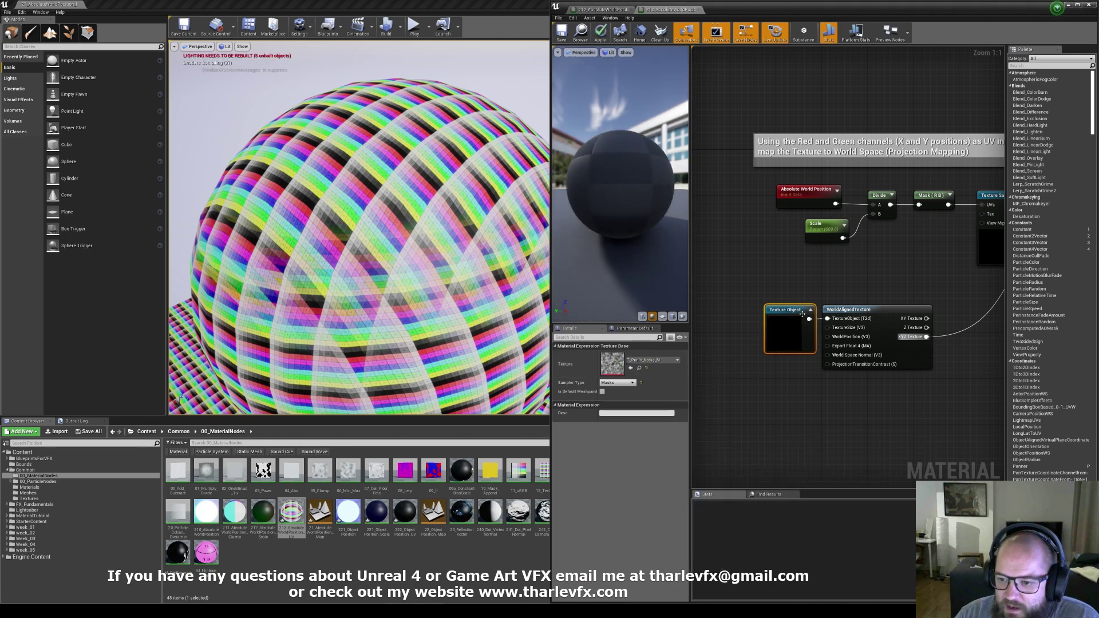
{"action": "left_click", "coordinate": [600, 33]}
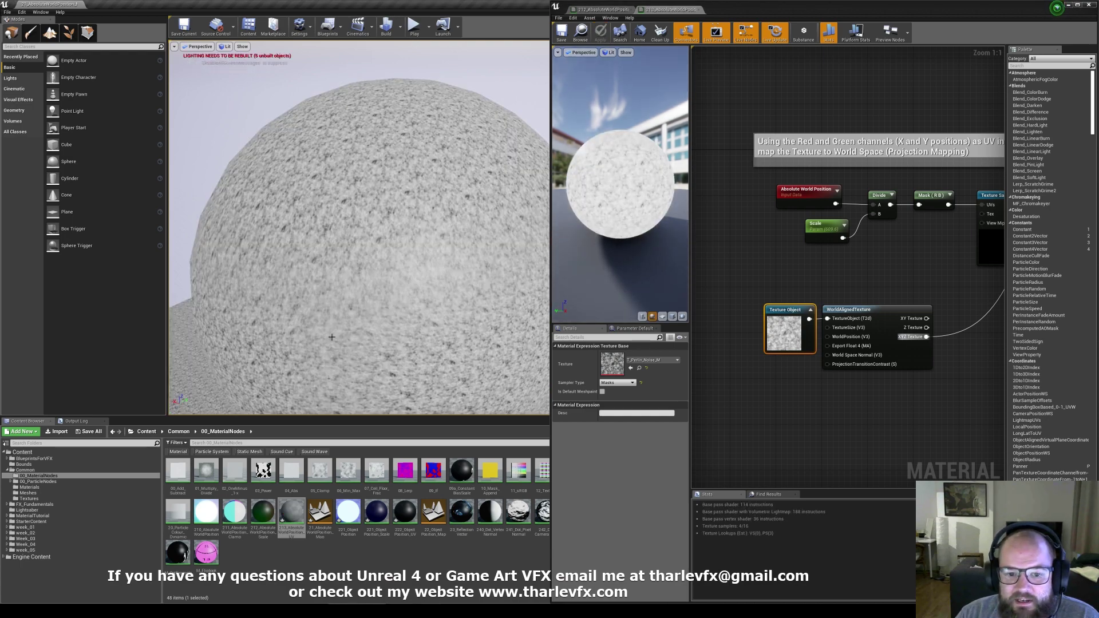
{"action": "scroll", "coordinate": [455, 244], "scroll_direction": "down", "scroll_amount": 5}
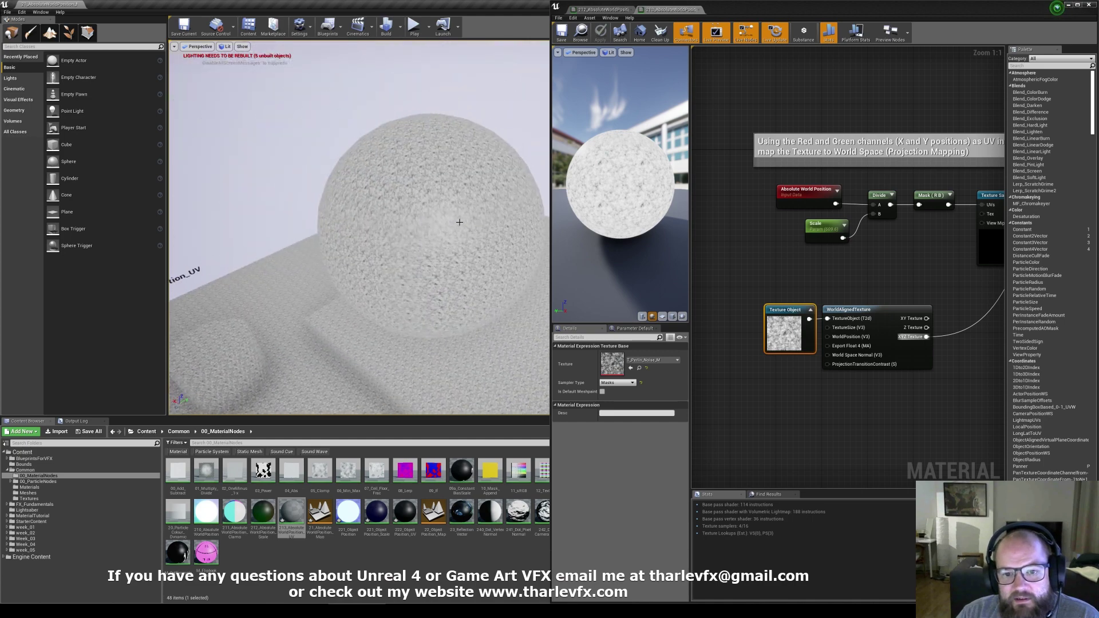
{"action": "right_click_drag", "start_coordinate": [456, 244], "coordinate": [375, 249]}
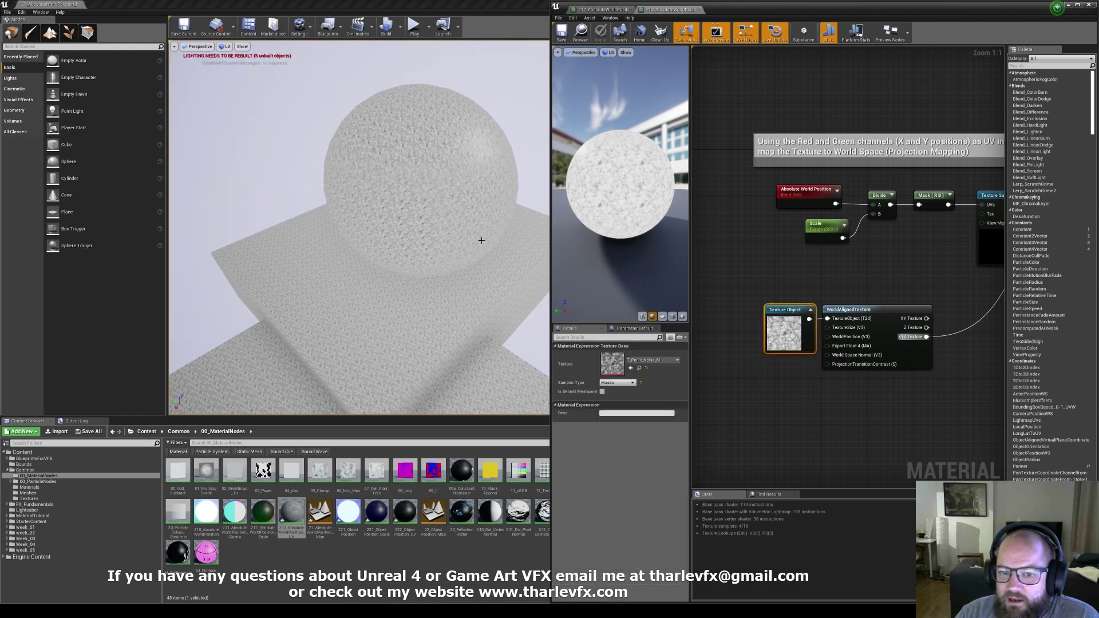
Step: Set the Texture Object node's texture back to T_UV_Map and apply the change
{"action": "left_click", "coordinate": [736, 312]}
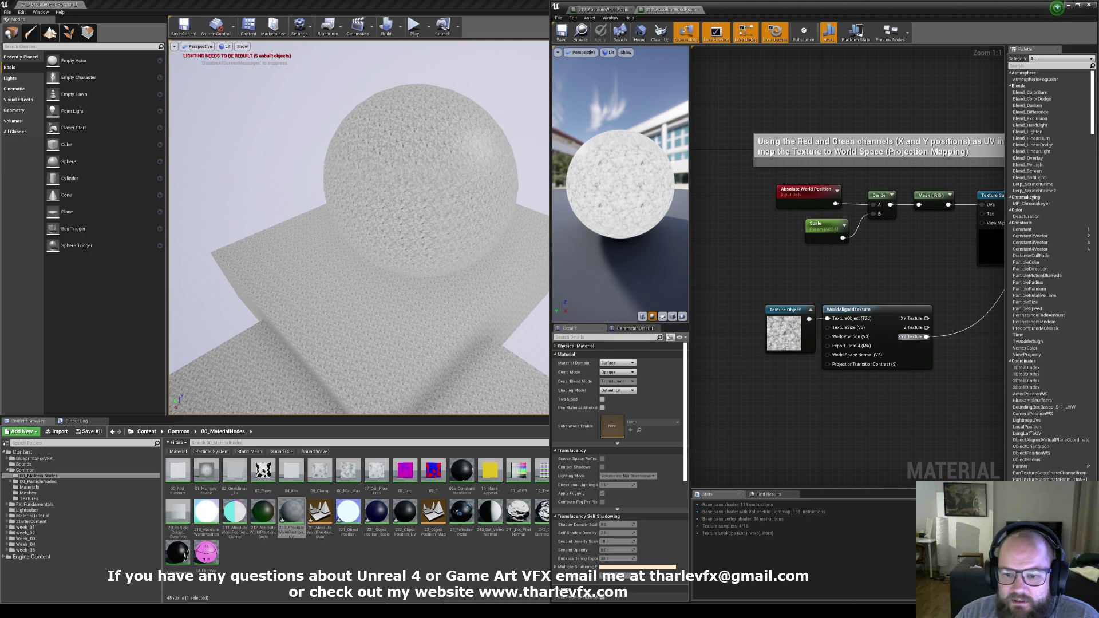
{"action": "left_click", "coordinate": [781, 338]}
{"action": "left_click", "coordinate": [653, 360]}
{"action": "type", "text": "uv "}
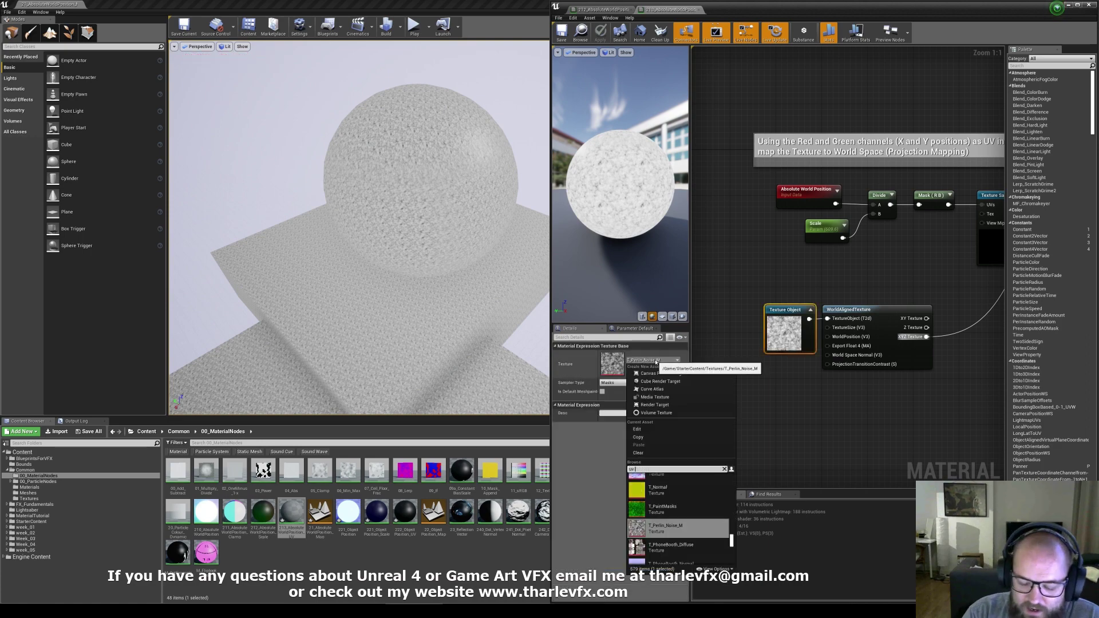
{"action": "type", "text": "map"}
{"action": "left_click", "coordinate": [667, 497]}
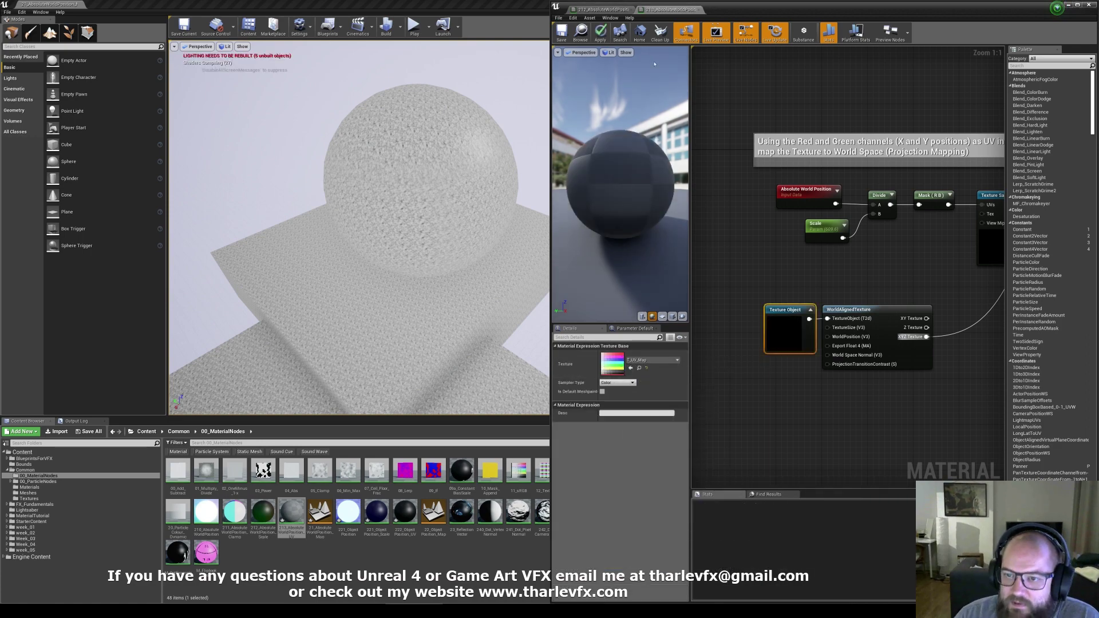
{"action": "left_click", "coordinate": [600, 32]}
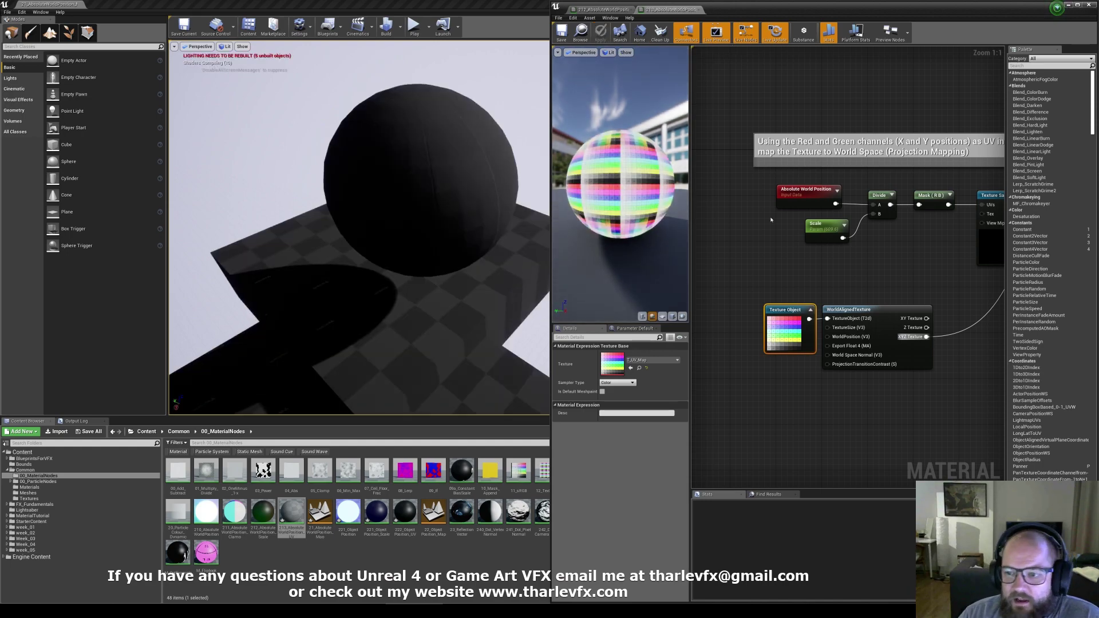
Step: Reduce the Scale parameter's default value to about 113.4 and apply the material changes
{"action": "left_click", "coordinate": [806, 190]}
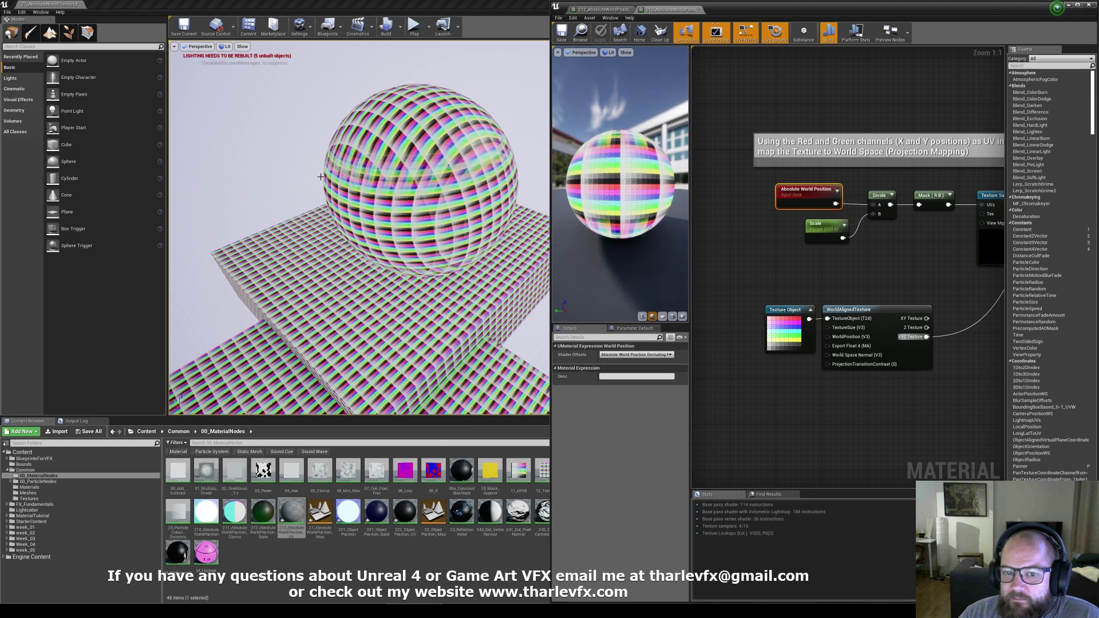
{"action": "right_click_drag", "start_coordinate": [771, 156], "coordinate": [746, 178]}
{"action": "left_click_drag", "start_coordinate": [881, 275], "coordinate": [780, 215]}
{"action": "left_click", "coordinate": [819, 198]}
{"action": "left_click", "coordinate": [787, 219]}
{"action": "left_click", "coordinate": [486, 224]}
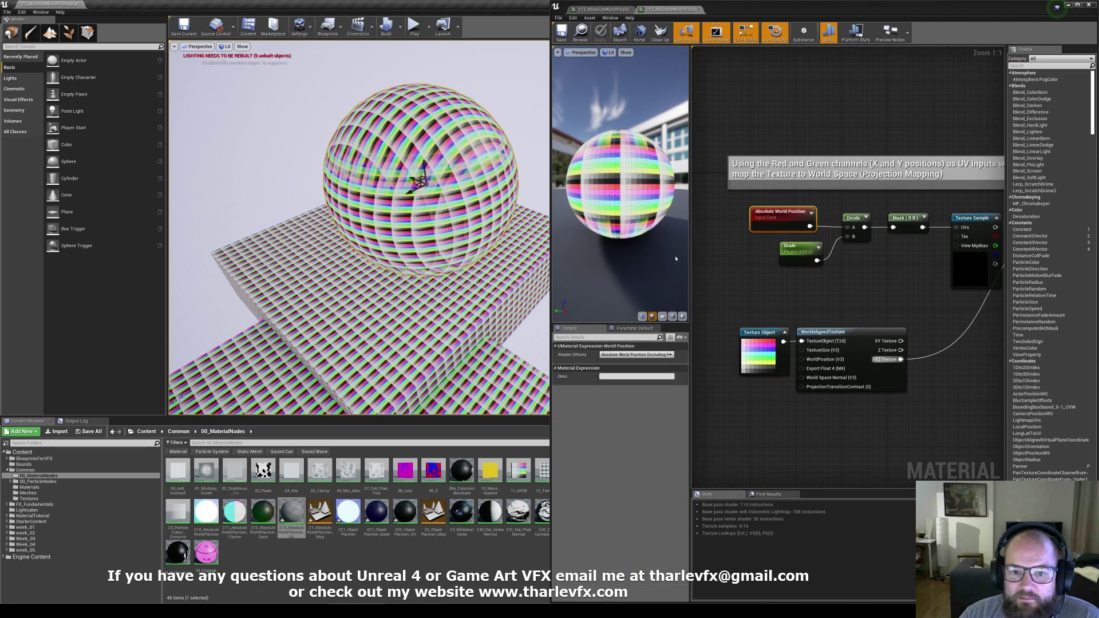
{"action": "left_click", "coordinate": [794, 260]}
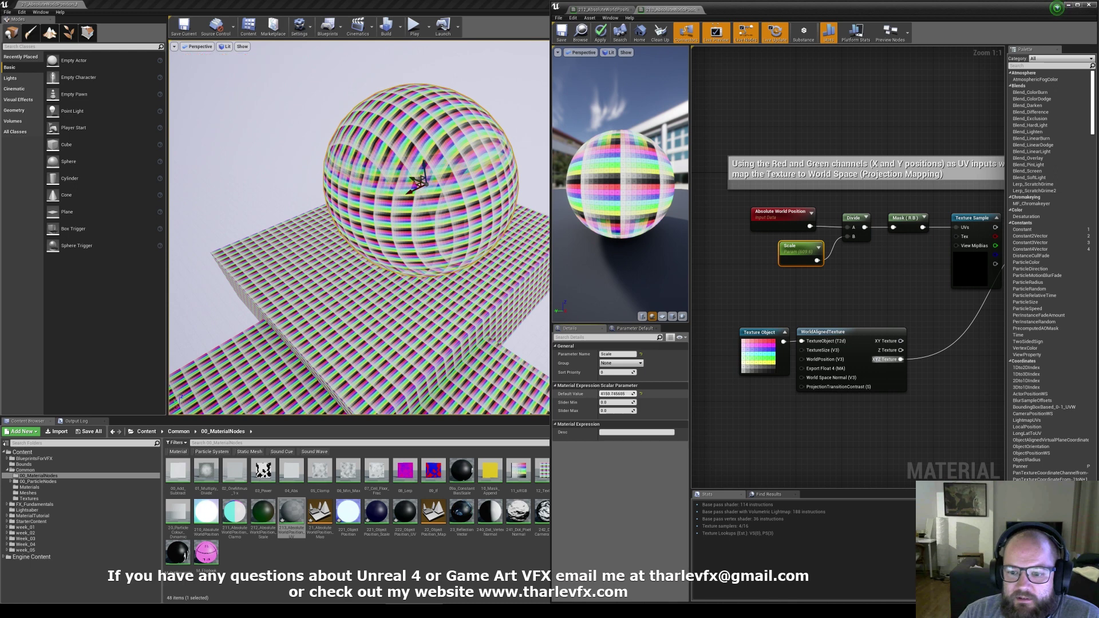
{"action": "left_click_drag", "start_coordinate": [617, 394], "coordinate": [635, 394]}
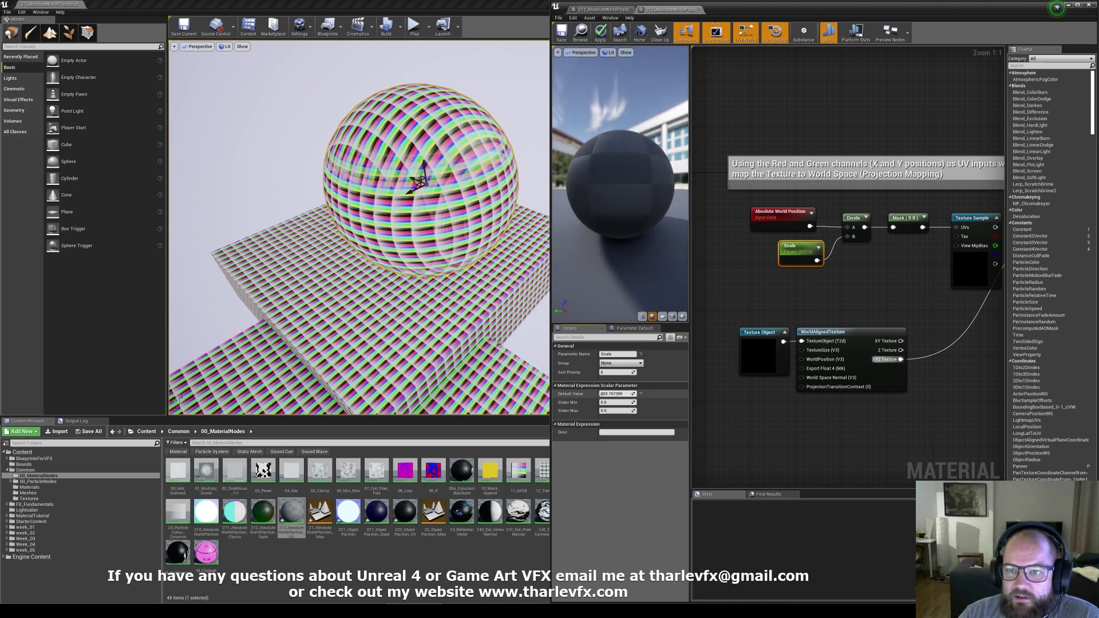
{"action": "left_click_drag", "start_coordinate": [570, 365], "coordinate": [563, 365]}
{"action": "left_click", "coordinate": [601, 34]}
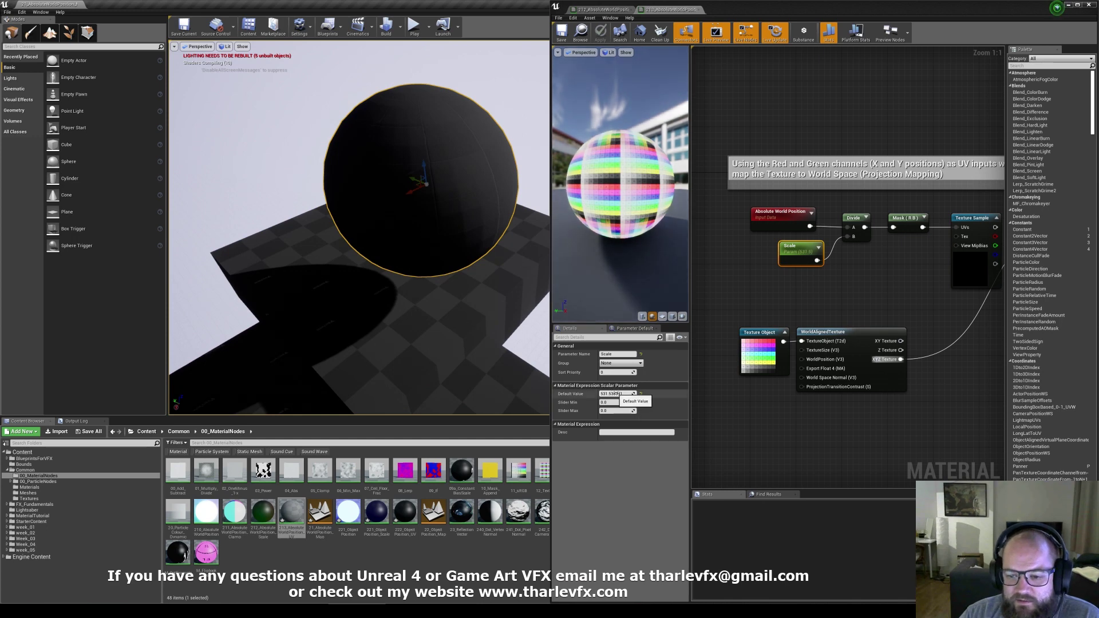
{"action": "left_click_drag", "start_coordinate": [625, 394], "coordinate": [619, 394]}
Step: Reconnect the Texture Sample's RGB output to Emissive Color in place of the world-aligned texture, and apply the change
{"action": "left_click", "coordinate": [923, 299]}
{"action": "right_click_drag", "start_coordinate": [923, 299], "coordinate": [825, 319]}
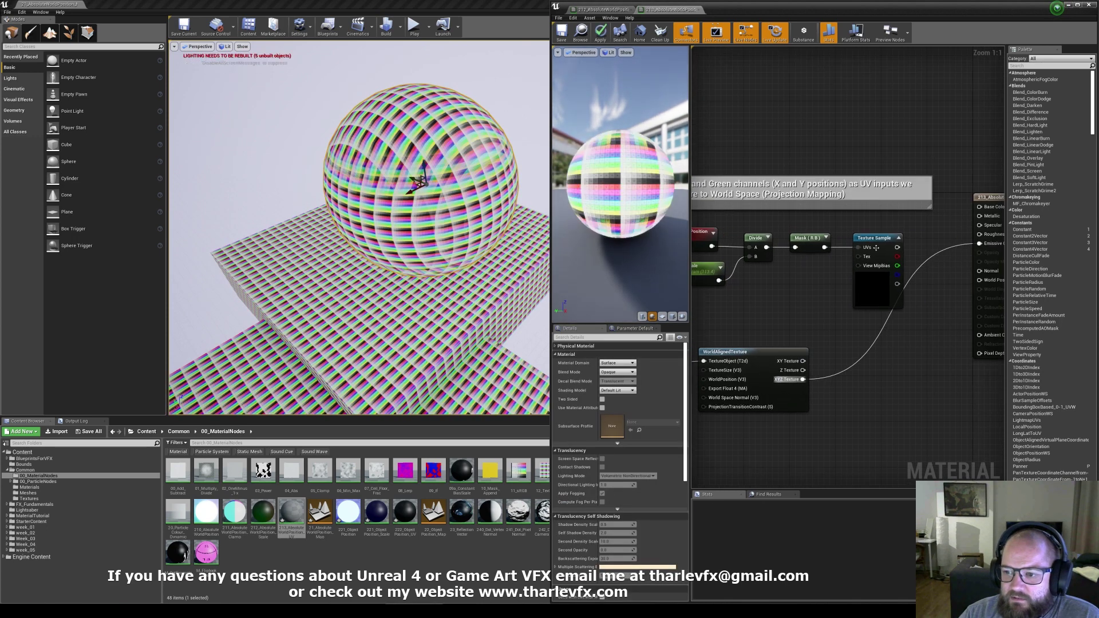
{"action": "left_click_drag", "start_coordinate": [897, 247], "coordinate": [987, 247]}
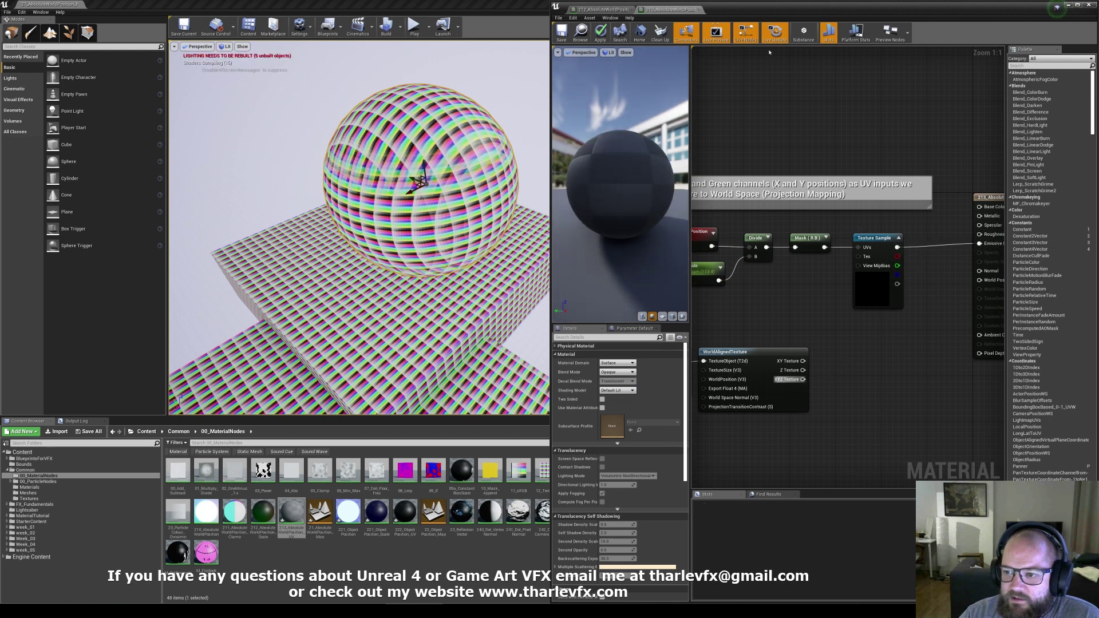
{"action": "left_click", "coordinate": [600, 33]}
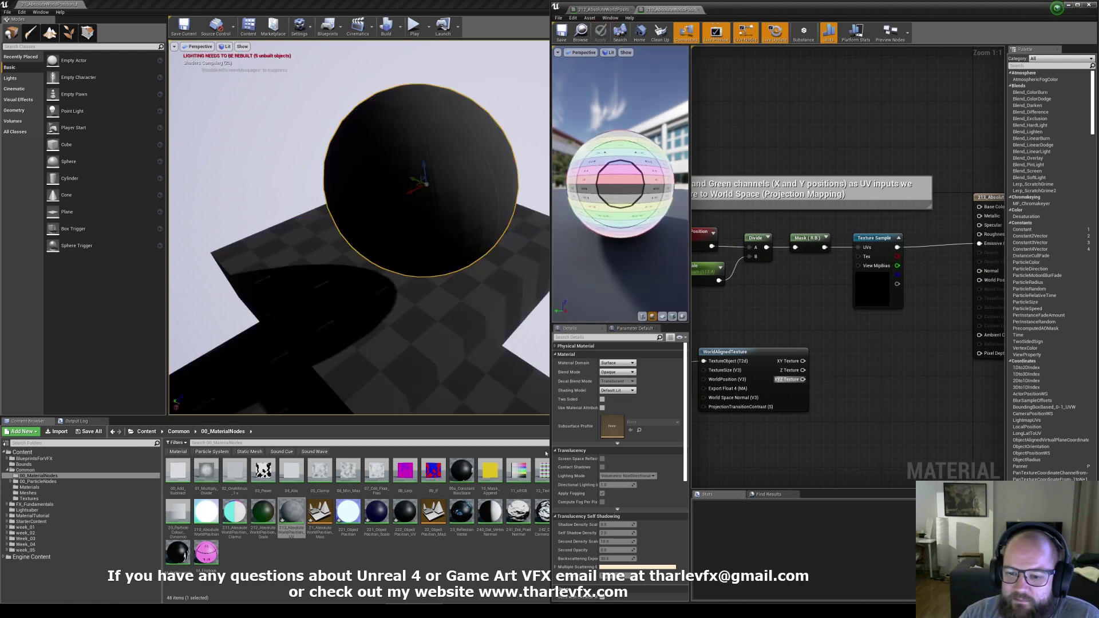
Step: Increase the Scale parameter's default value, apply it, and examine the enlarged side projection on the sphere, cylinder and blocks
{"action": "right_click_drag", "start_coordinate": [698, 345], "coordinate": [772, 351]}
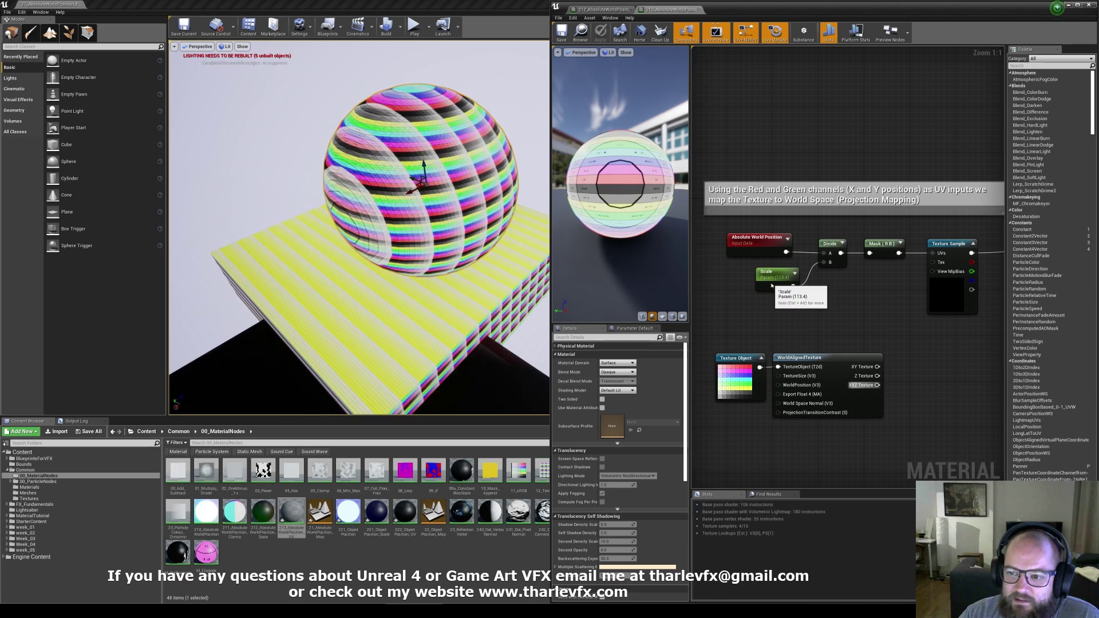
{"action": "left_click", "coordinate": [774, 274]}
{"action": "mouse_move", "coordinate": [615, 394]}
{"action": "left_mouse_down"}
{"action": "mouse_move", "coordinate": [658, 394]}
{"action": "mouse_move", "coordinate": [611, 394]}
{"action": "mouse_move", "coordinate": [647, 394]}
{"action": "mouse_move", "coordinate": [637, 393]}
{"action": "left_mouse_up"}
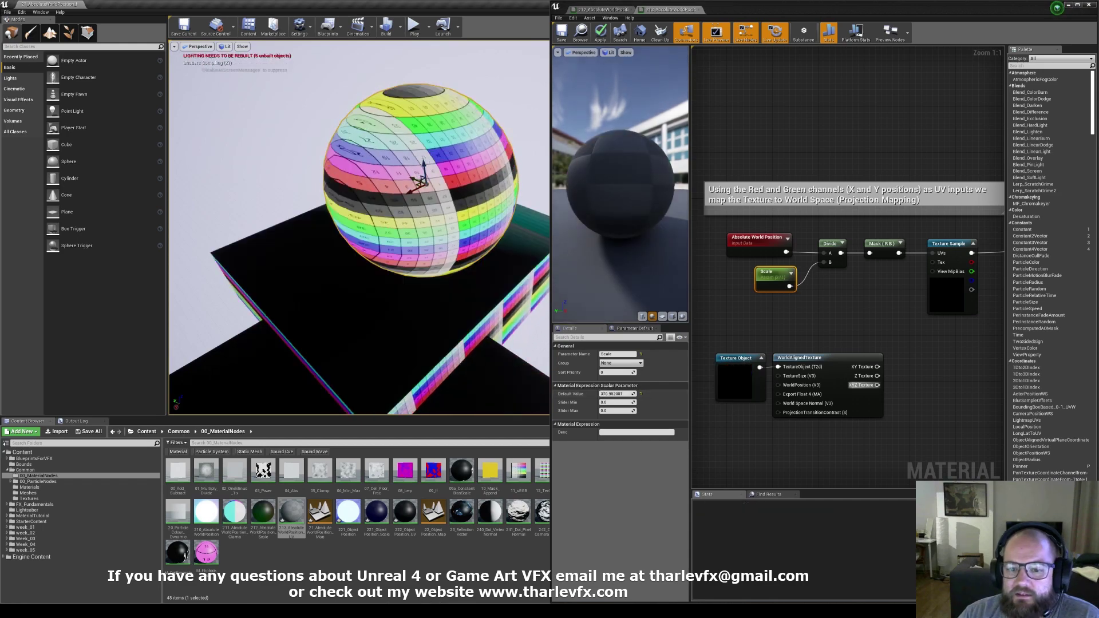
{"action": "right_click_drag", "start_coordinate": [344, 227], "coordinate": [398, 204]}
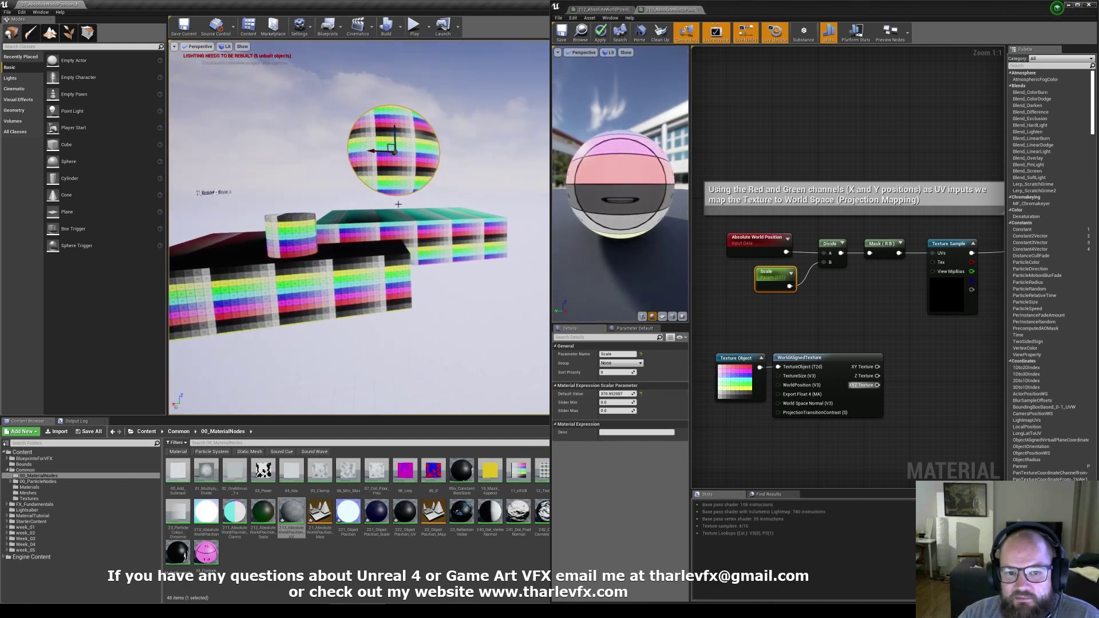
{"action": "right_click_drag", "start_coordinate": [441, 293], "coordinate": [465, 321]}
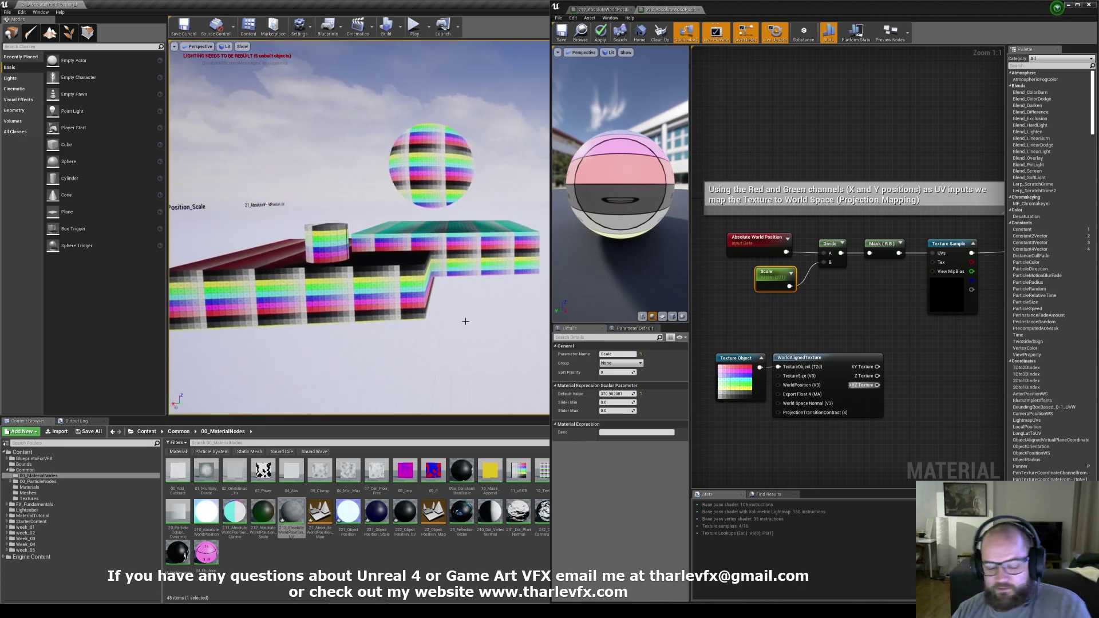